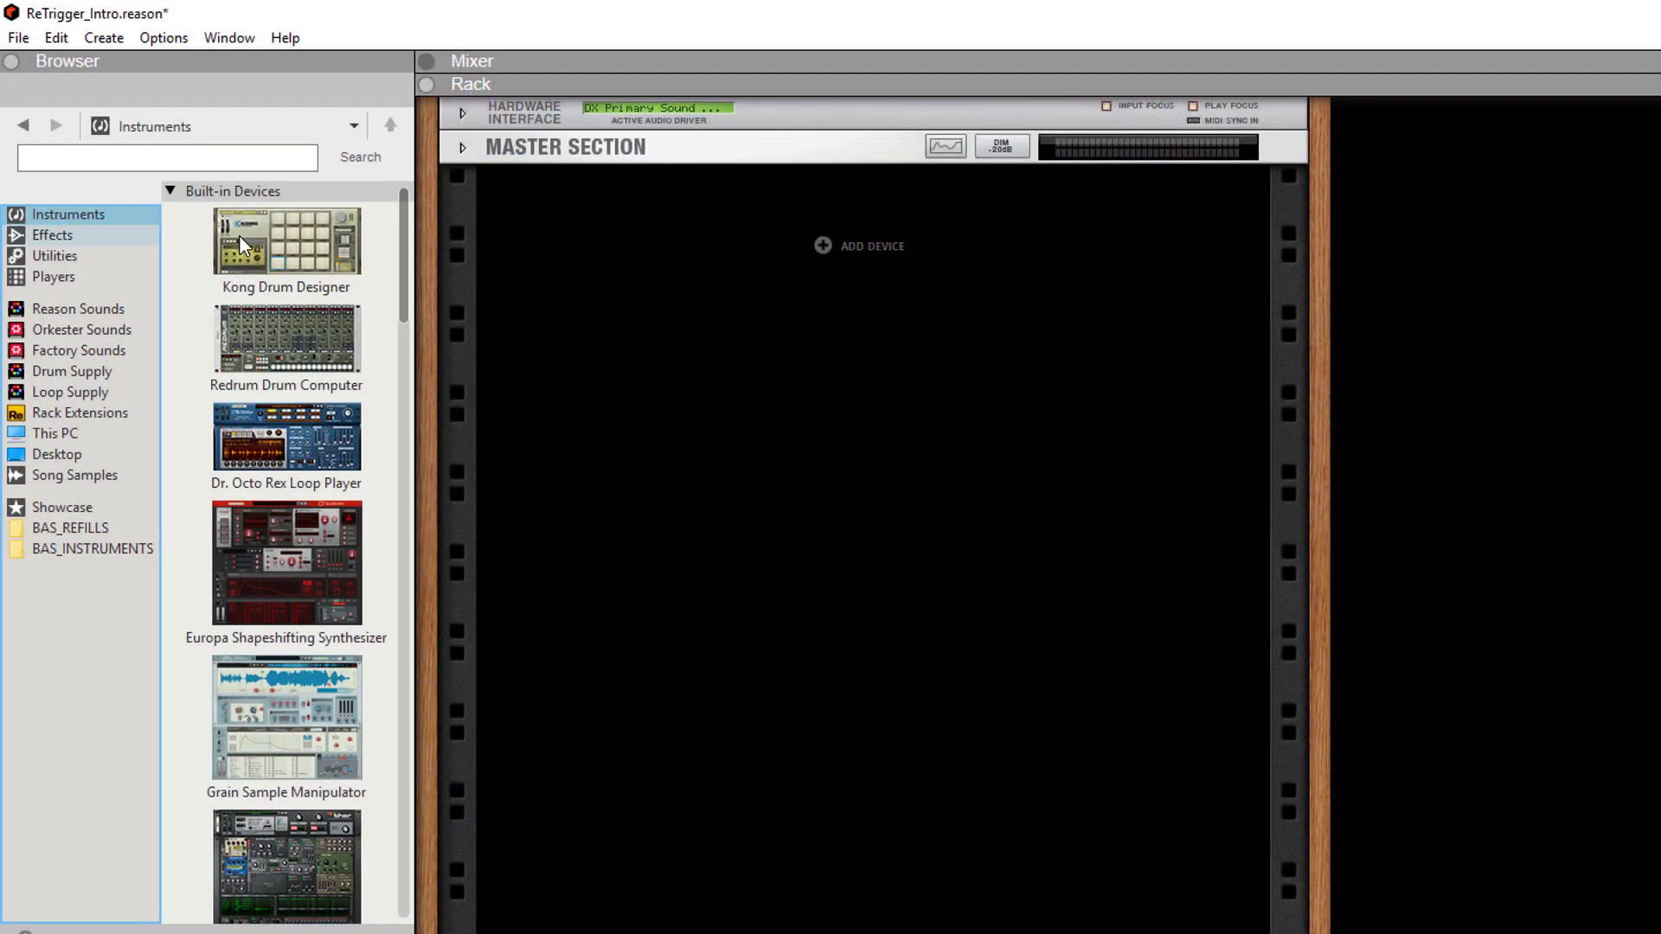
# - Add a Veasy ReTrigger Gated CV Manipulator from the Utilities browser into the rack
pyautogui.click(105, 258)
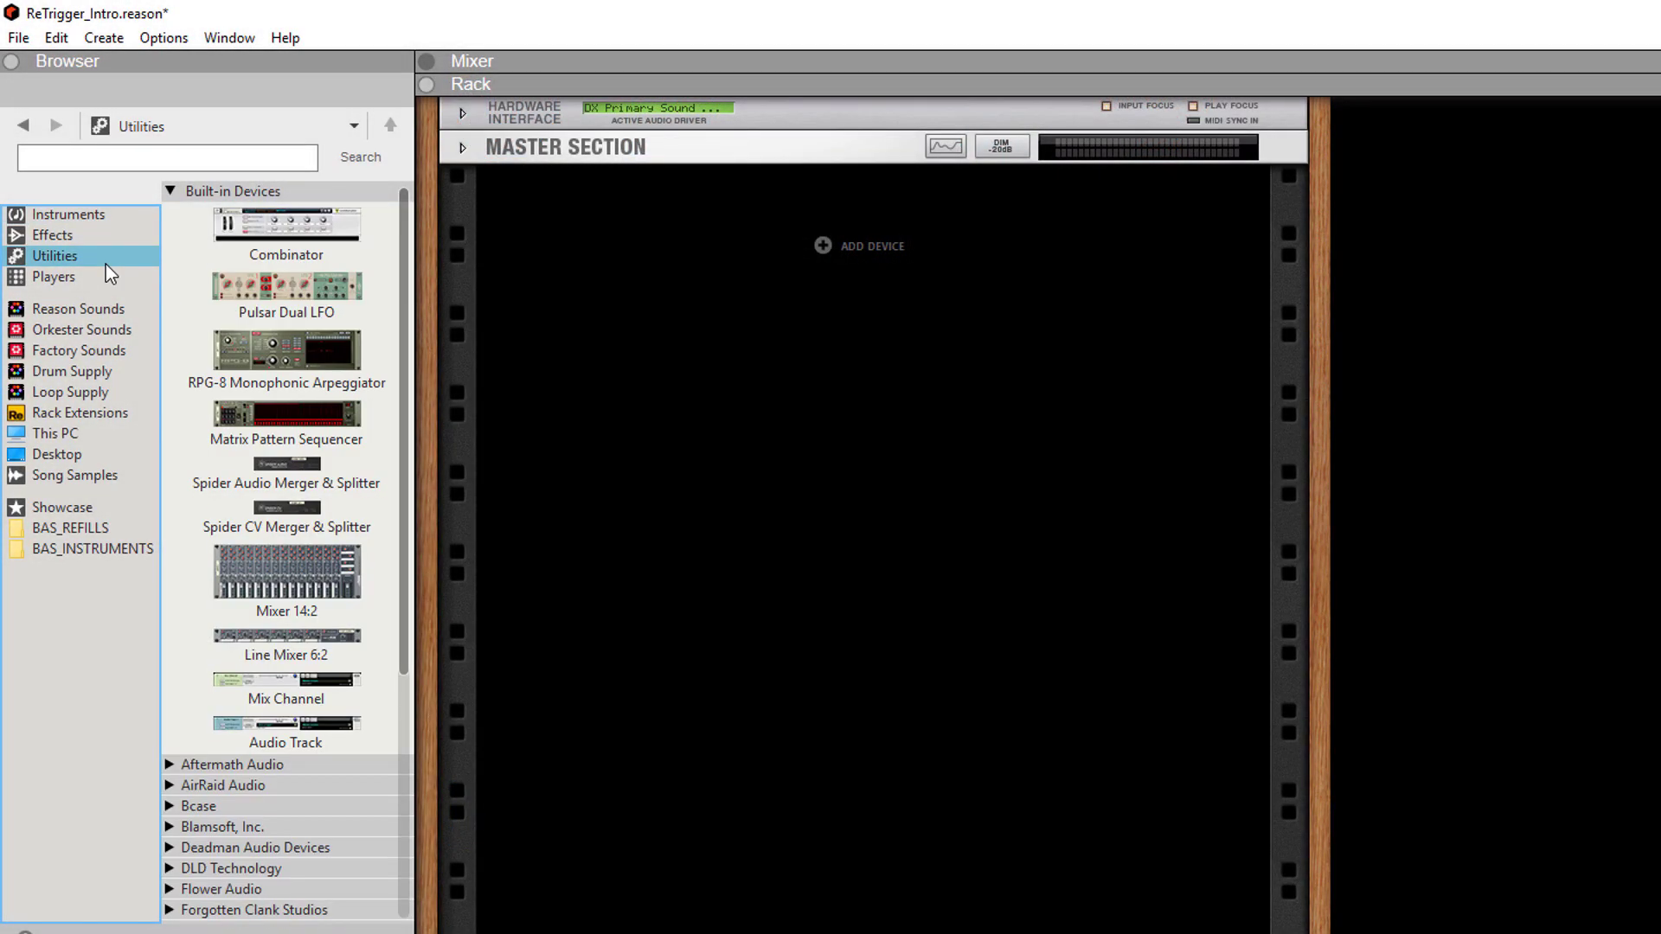
pyautogui.scroll(-5, 298, 772)
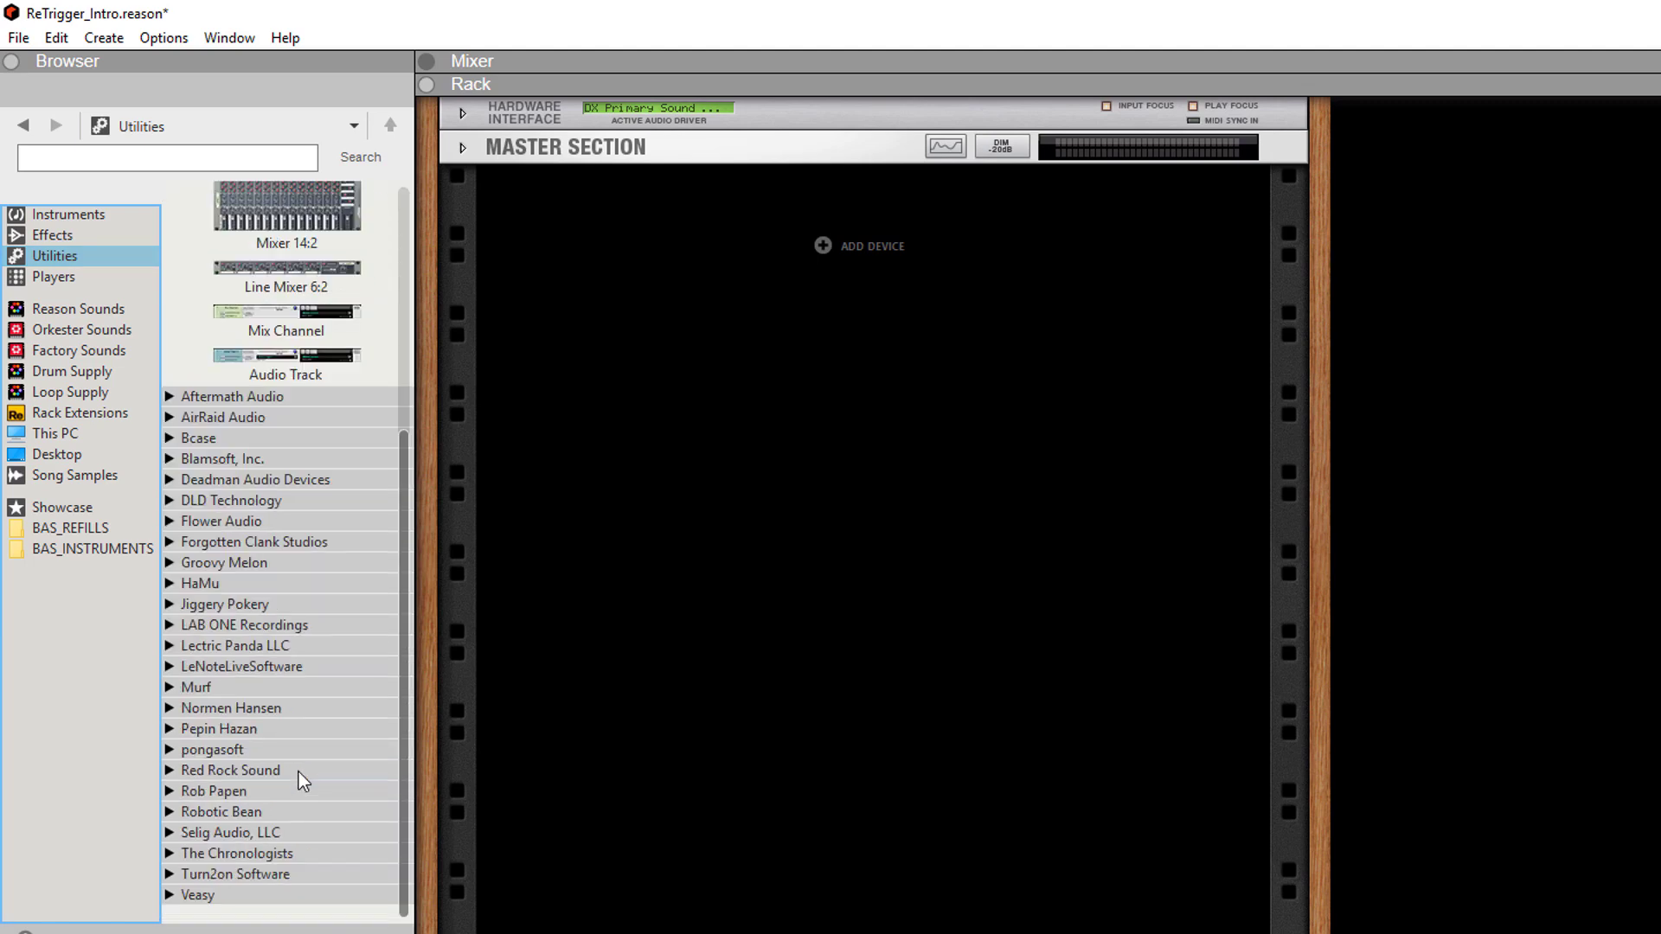
pyautogui.click(244, 896)
pyautogui.moveTo(258, 860)
pyautogui.mouseDown()
pyautogui.moveTo(671, 772)
pyautogui.moveTo(664, 784)
pyautogui.mouseUp()
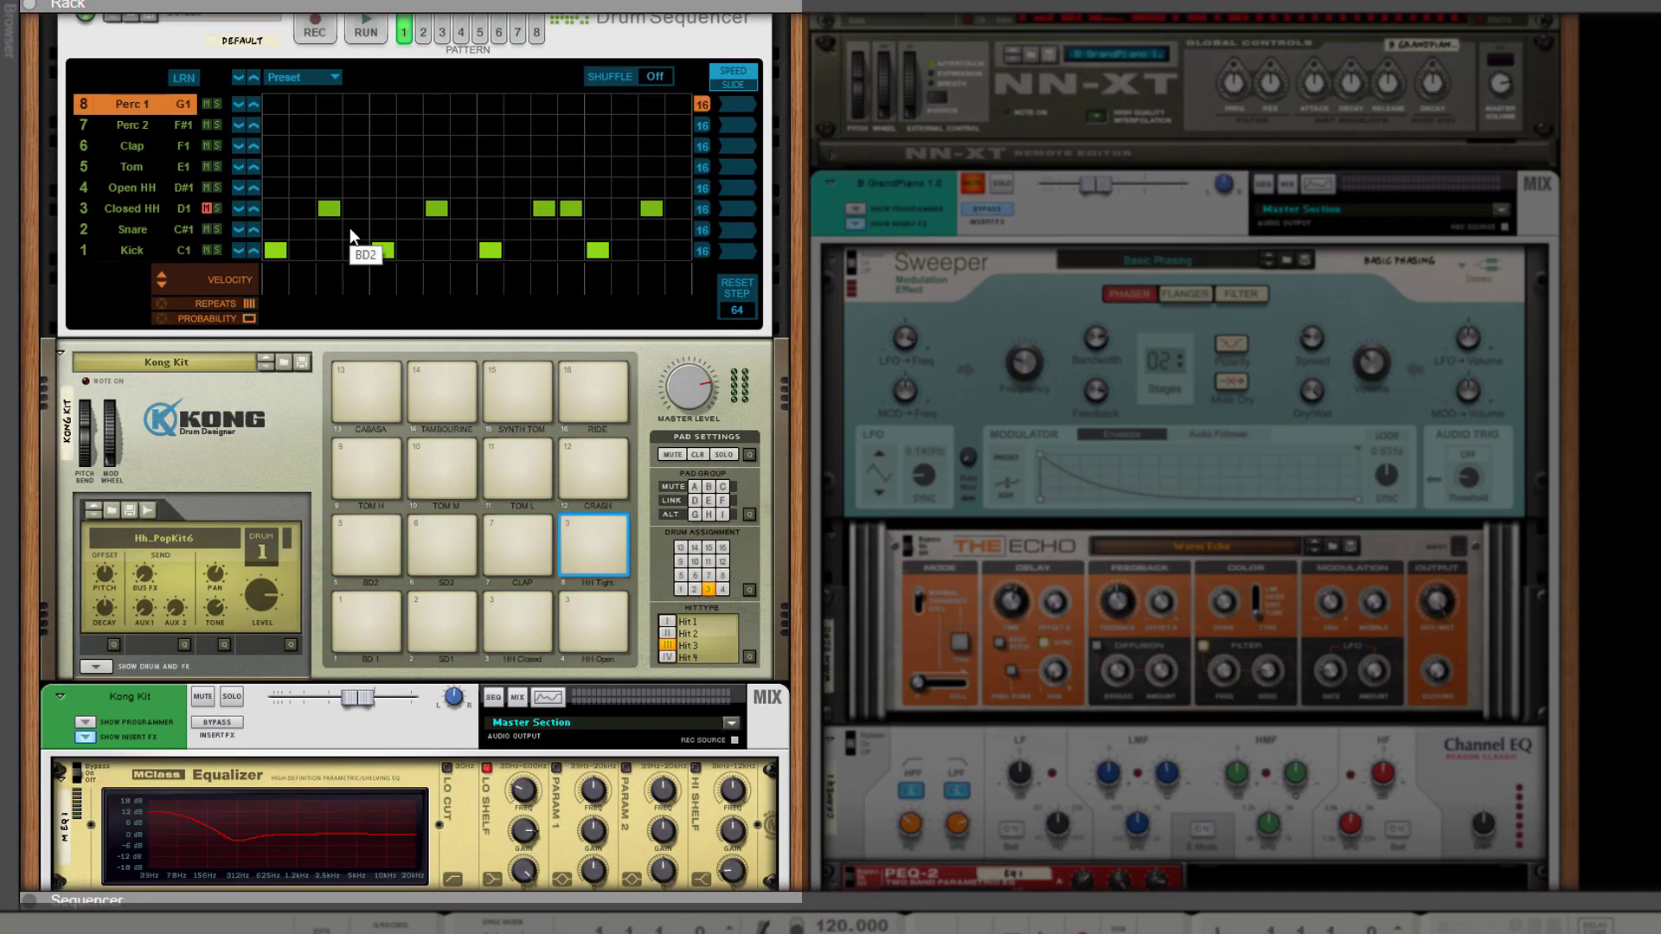
# - Start the drum pattern playing and fire ReTrigger slot A1 from Kong's first pad
pyautogui.scroll(3, 350, 226)
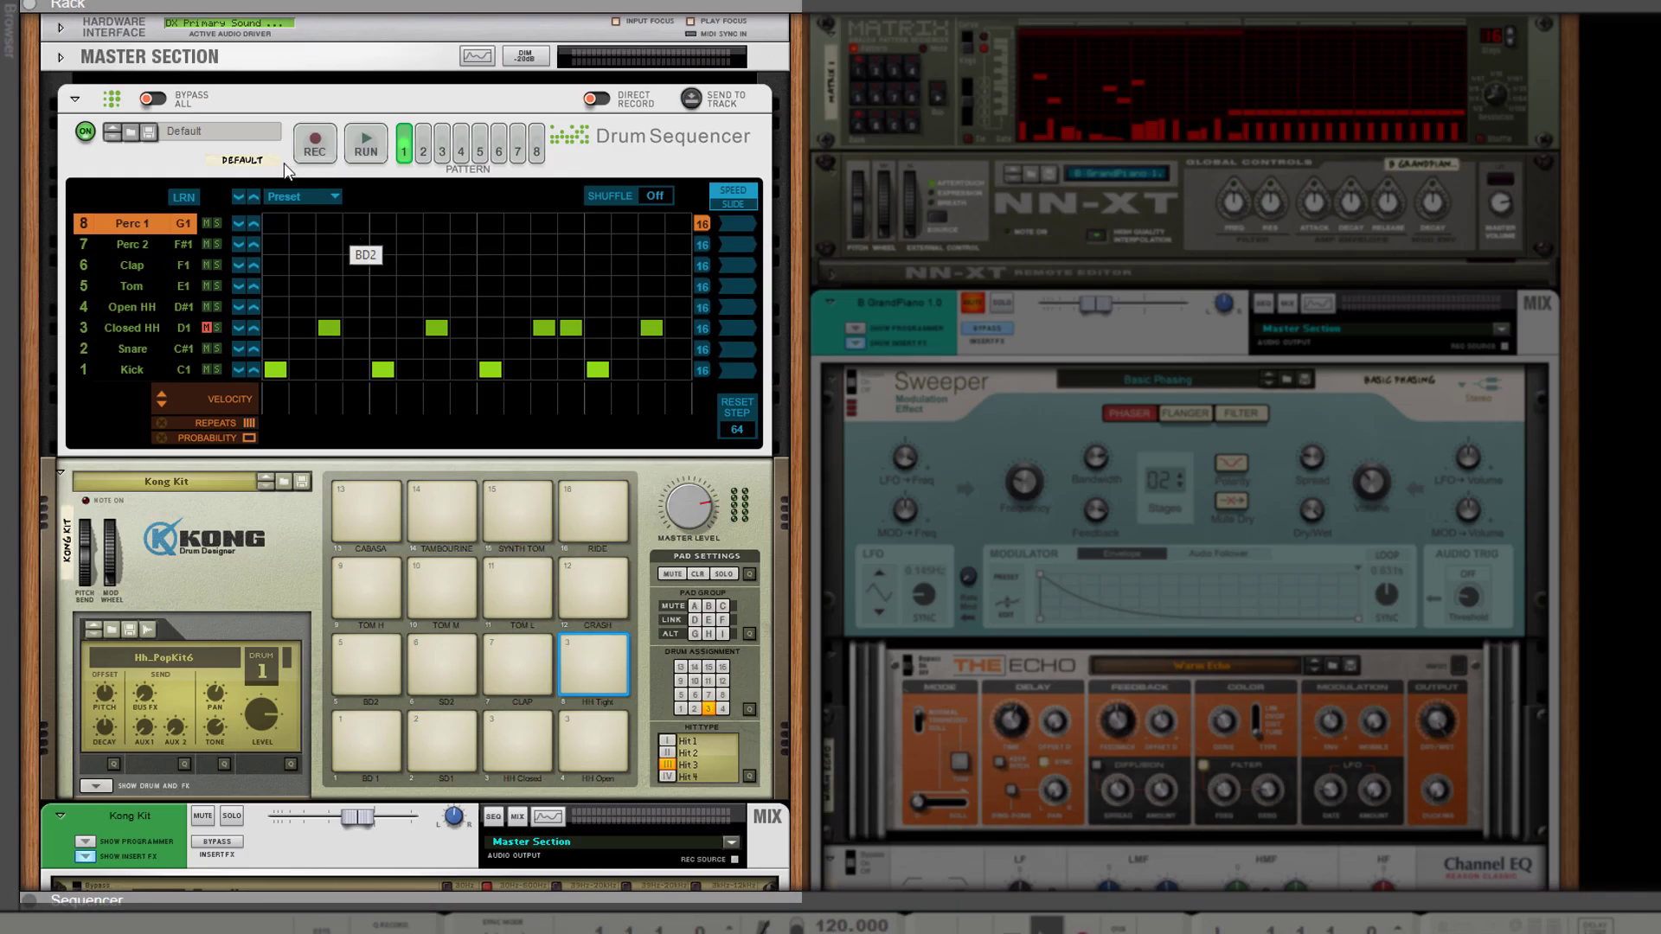
pyautogui.press('space')
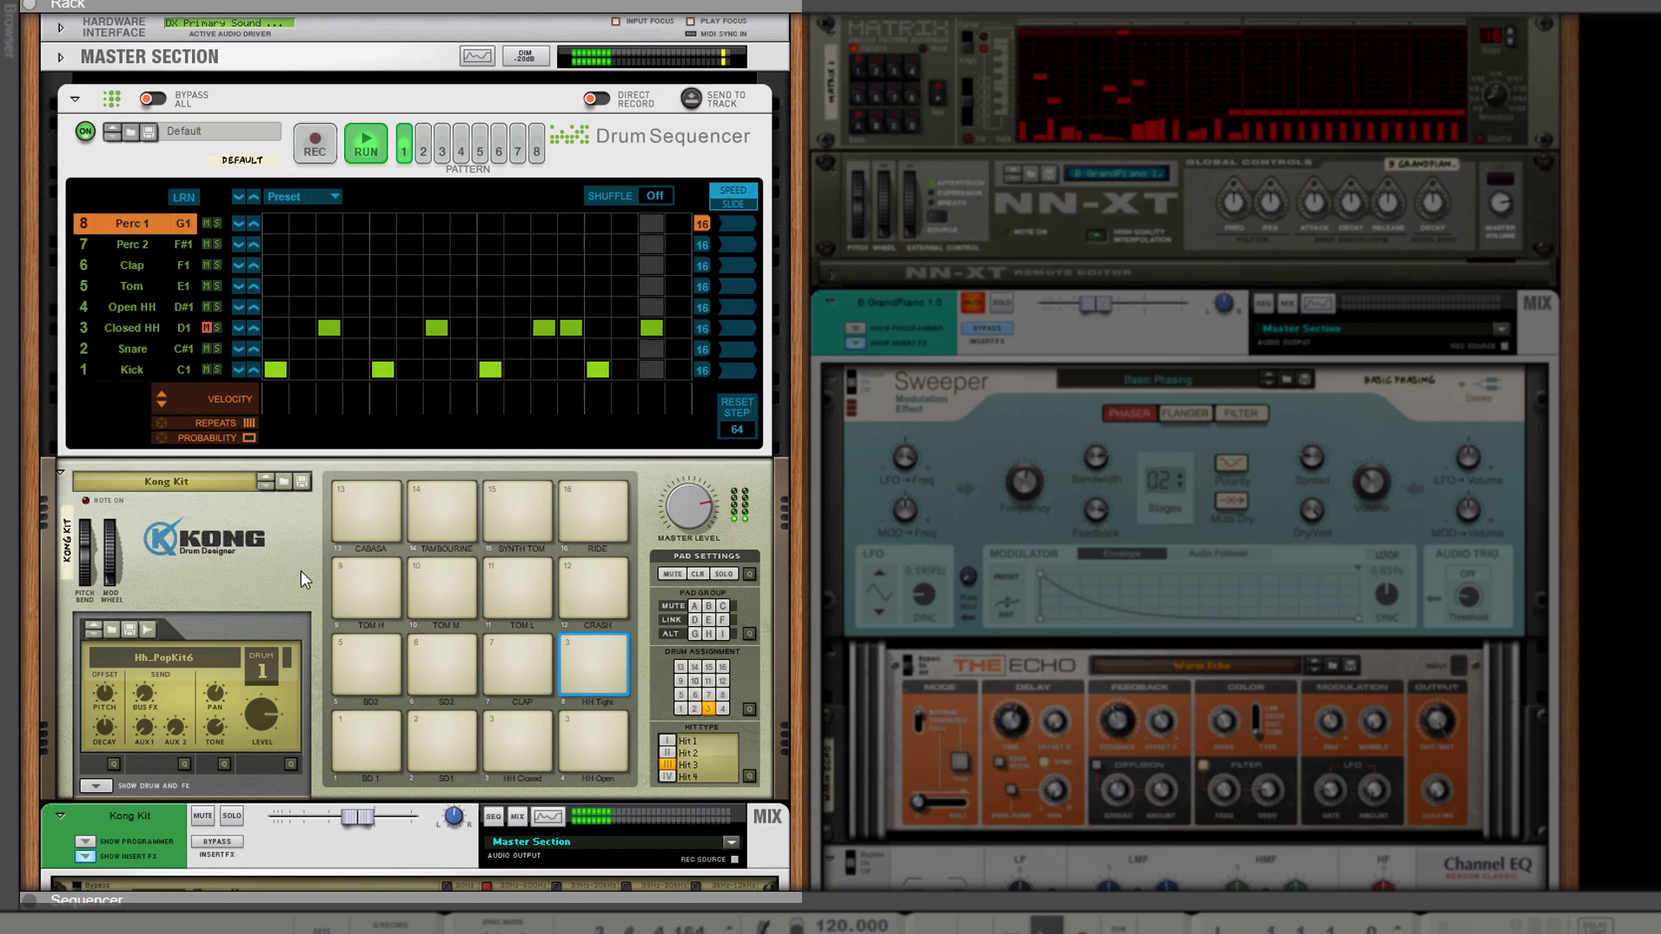
pyautogui.scroll(-3, 299, 570)
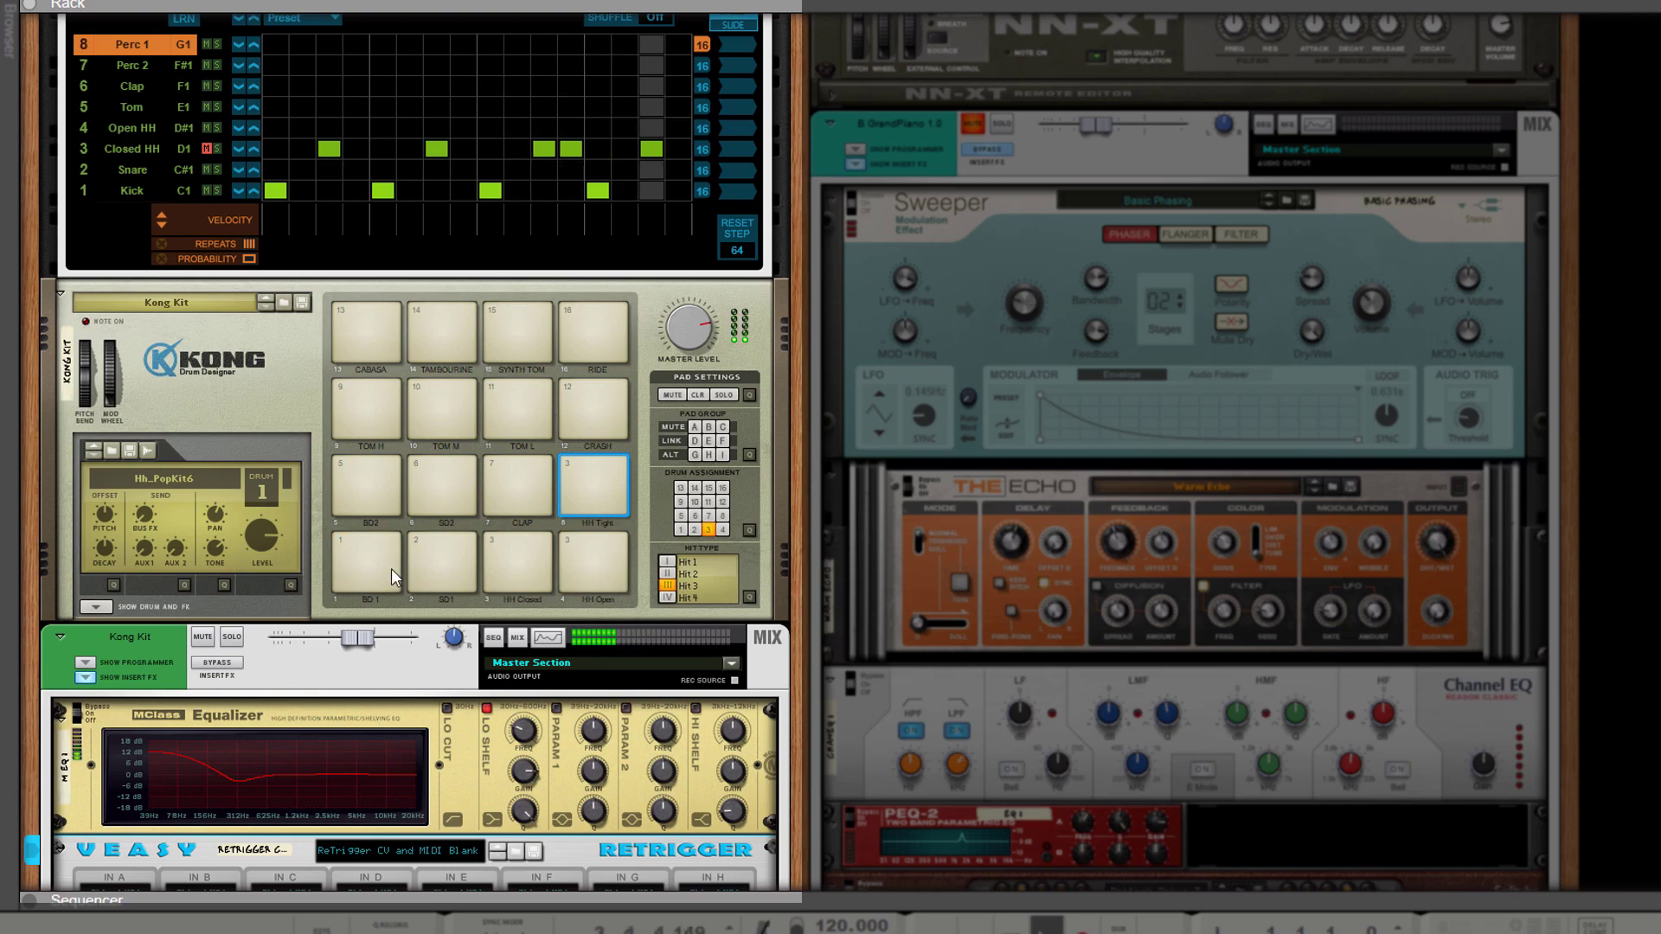
pyautogui.scroll(-3, 381, 544)
pyautogui.click(372, 404)
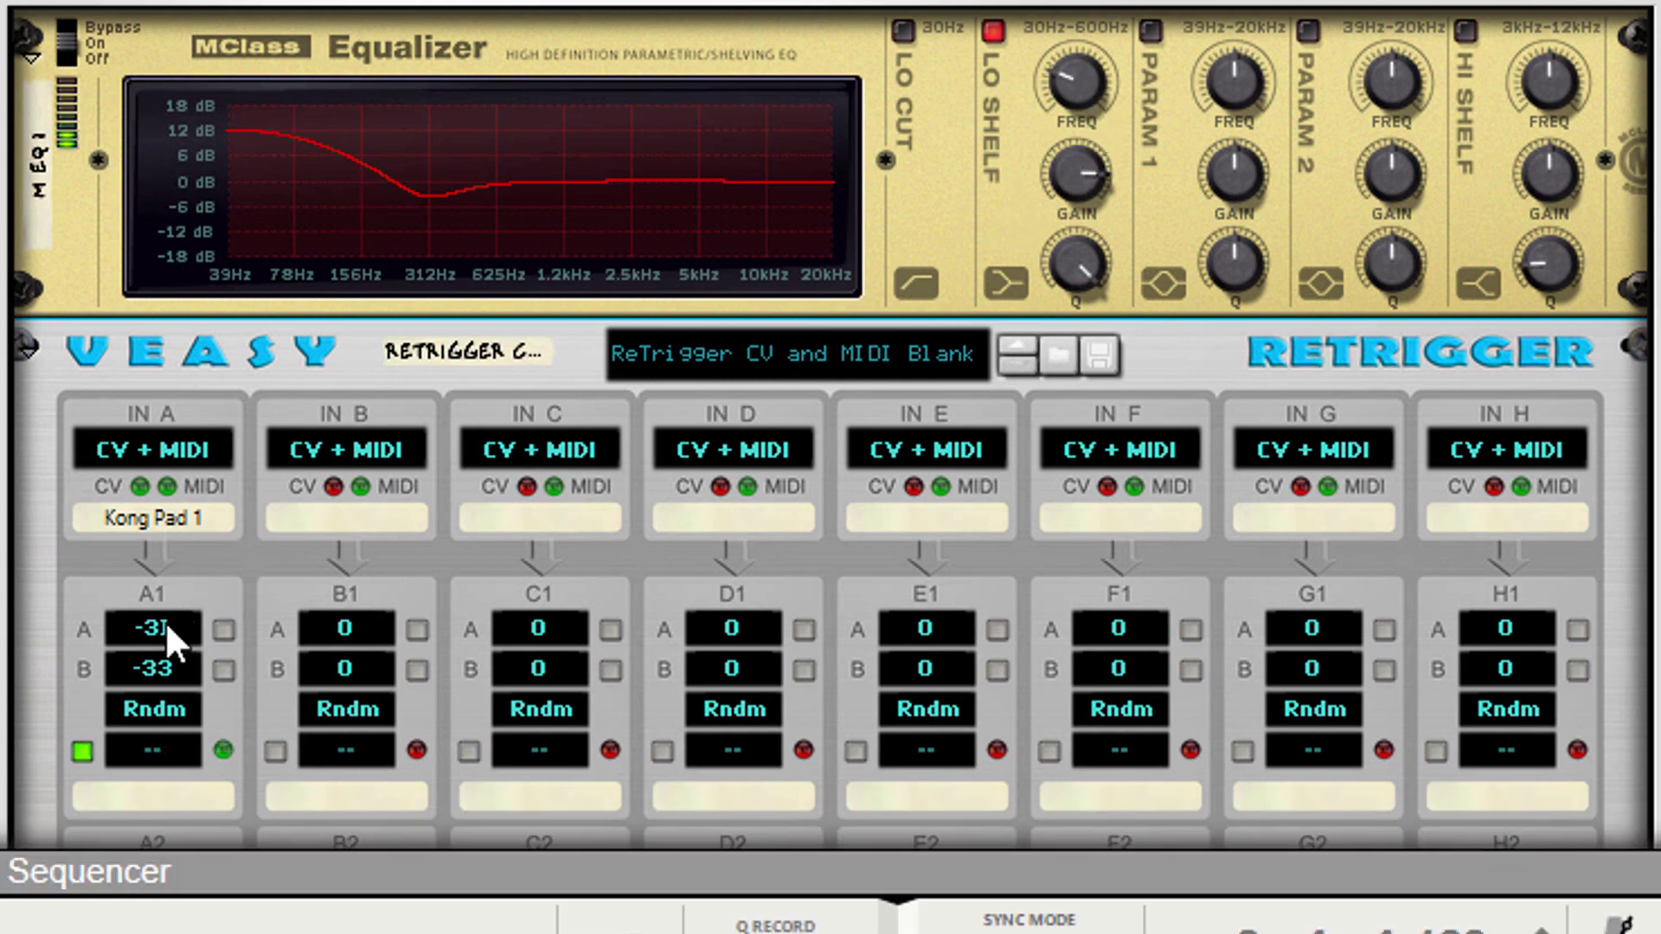
# - Drag A1's Value A up and down with the sequencer hidden, settling it at -35
pyautogui.moveTo(164, 620); pyautogui.dragTo(206, 428)
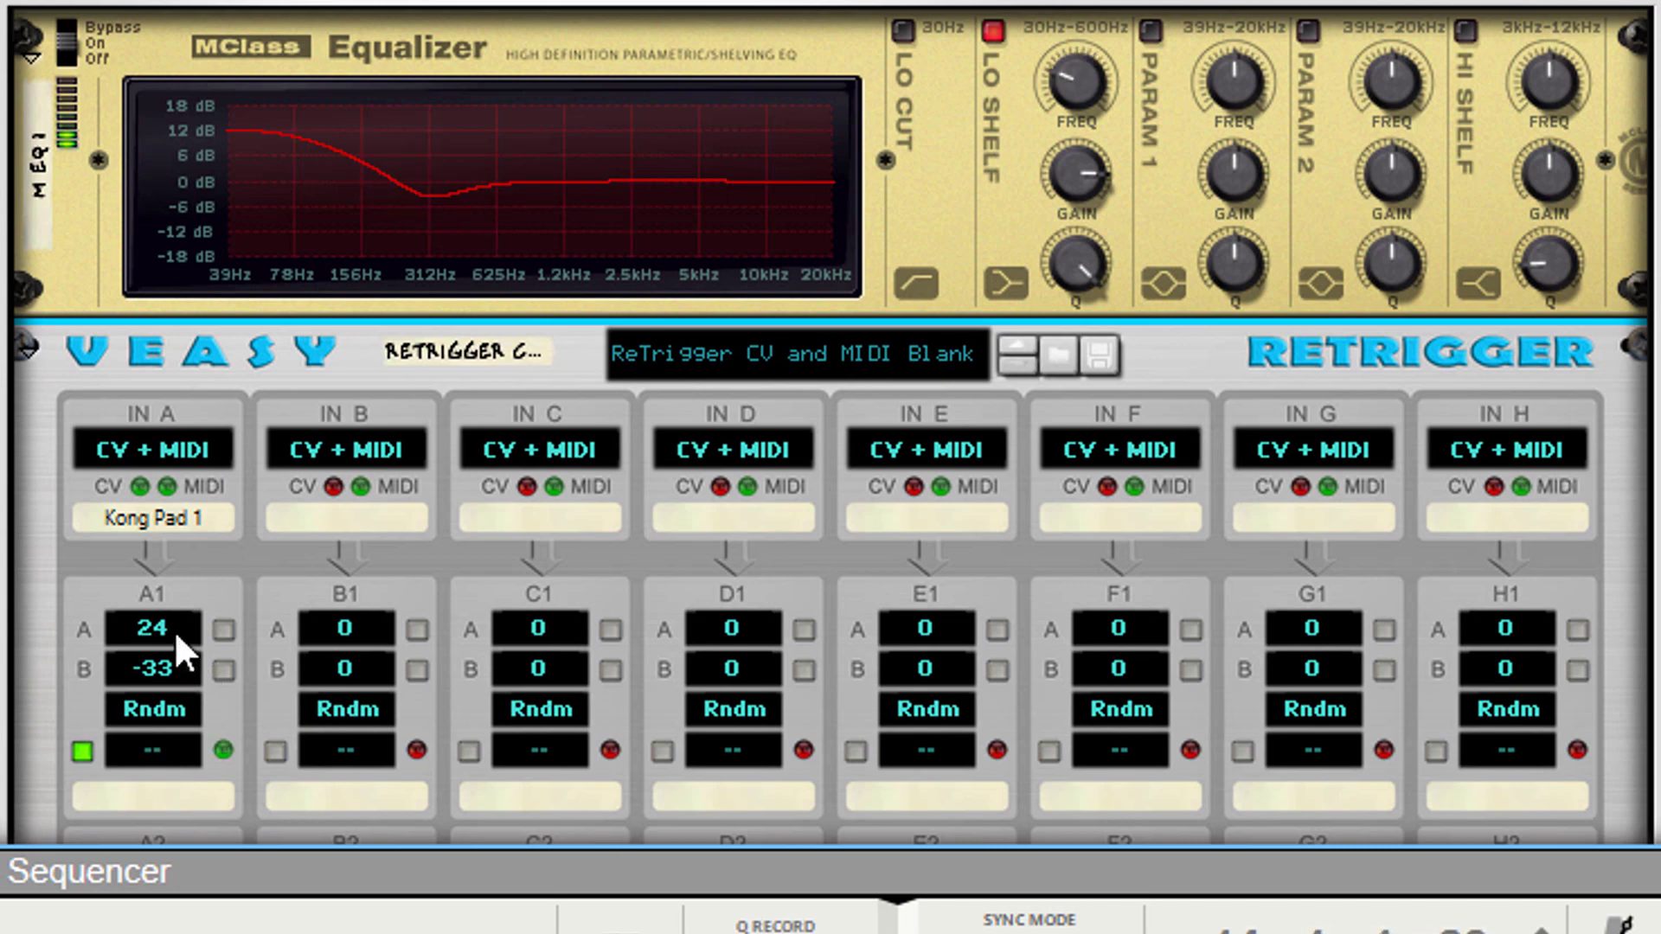
pyautogui.press('F7')
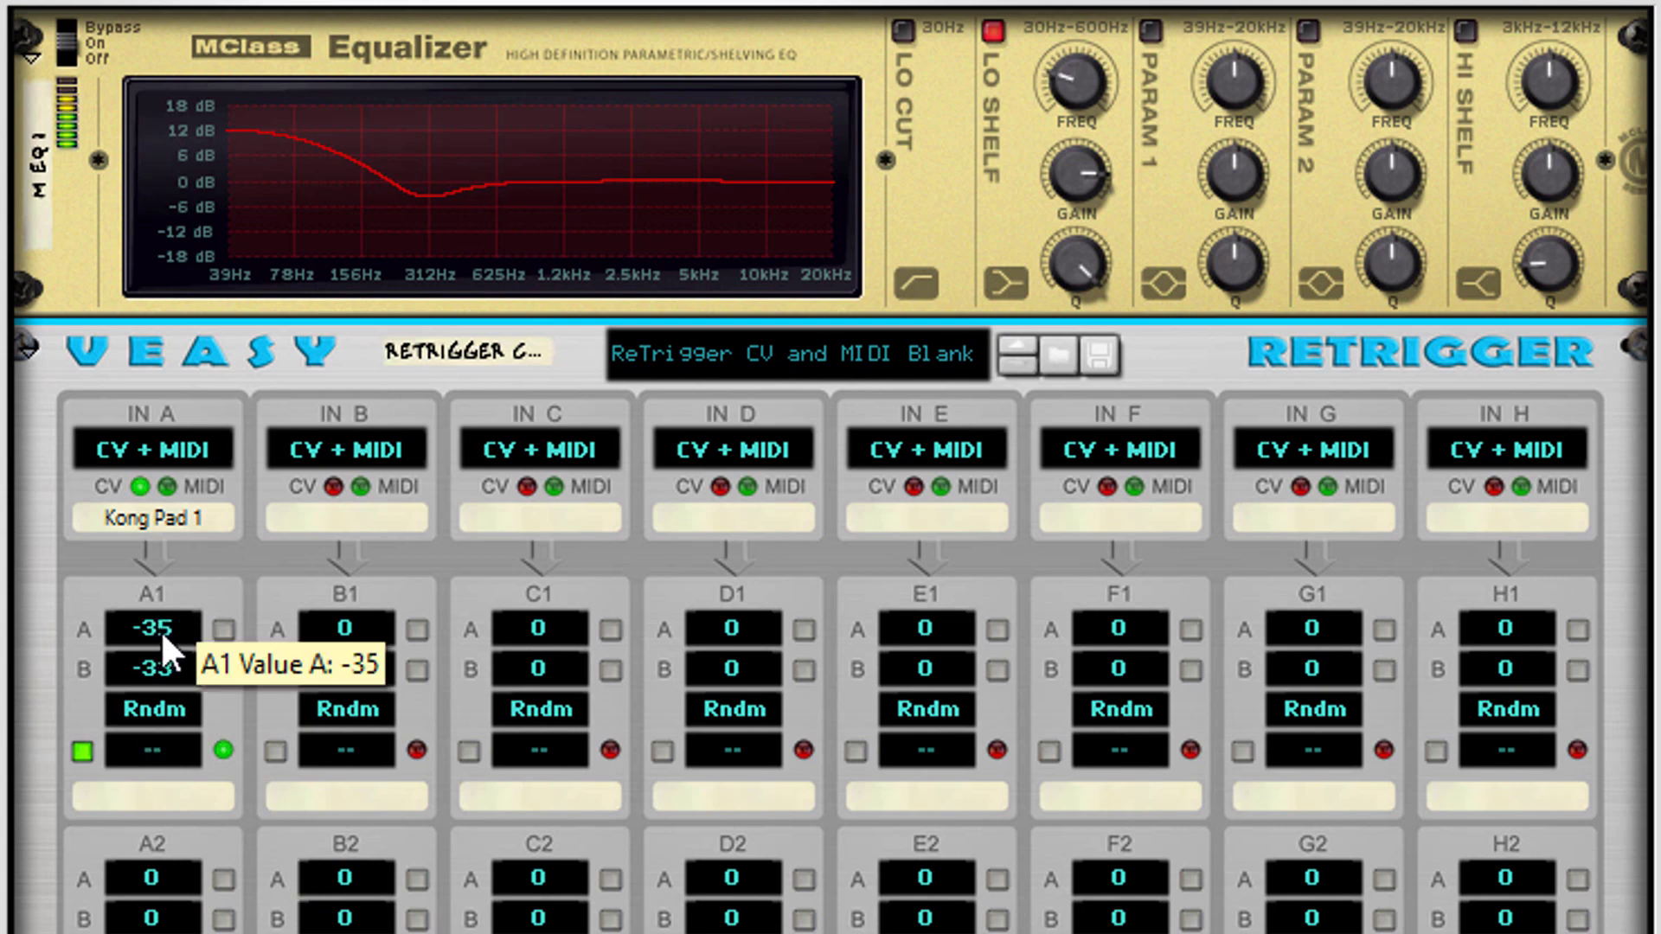
pyautogui.moveTo(159, 632); pyautogui.dragTo(161, 663)
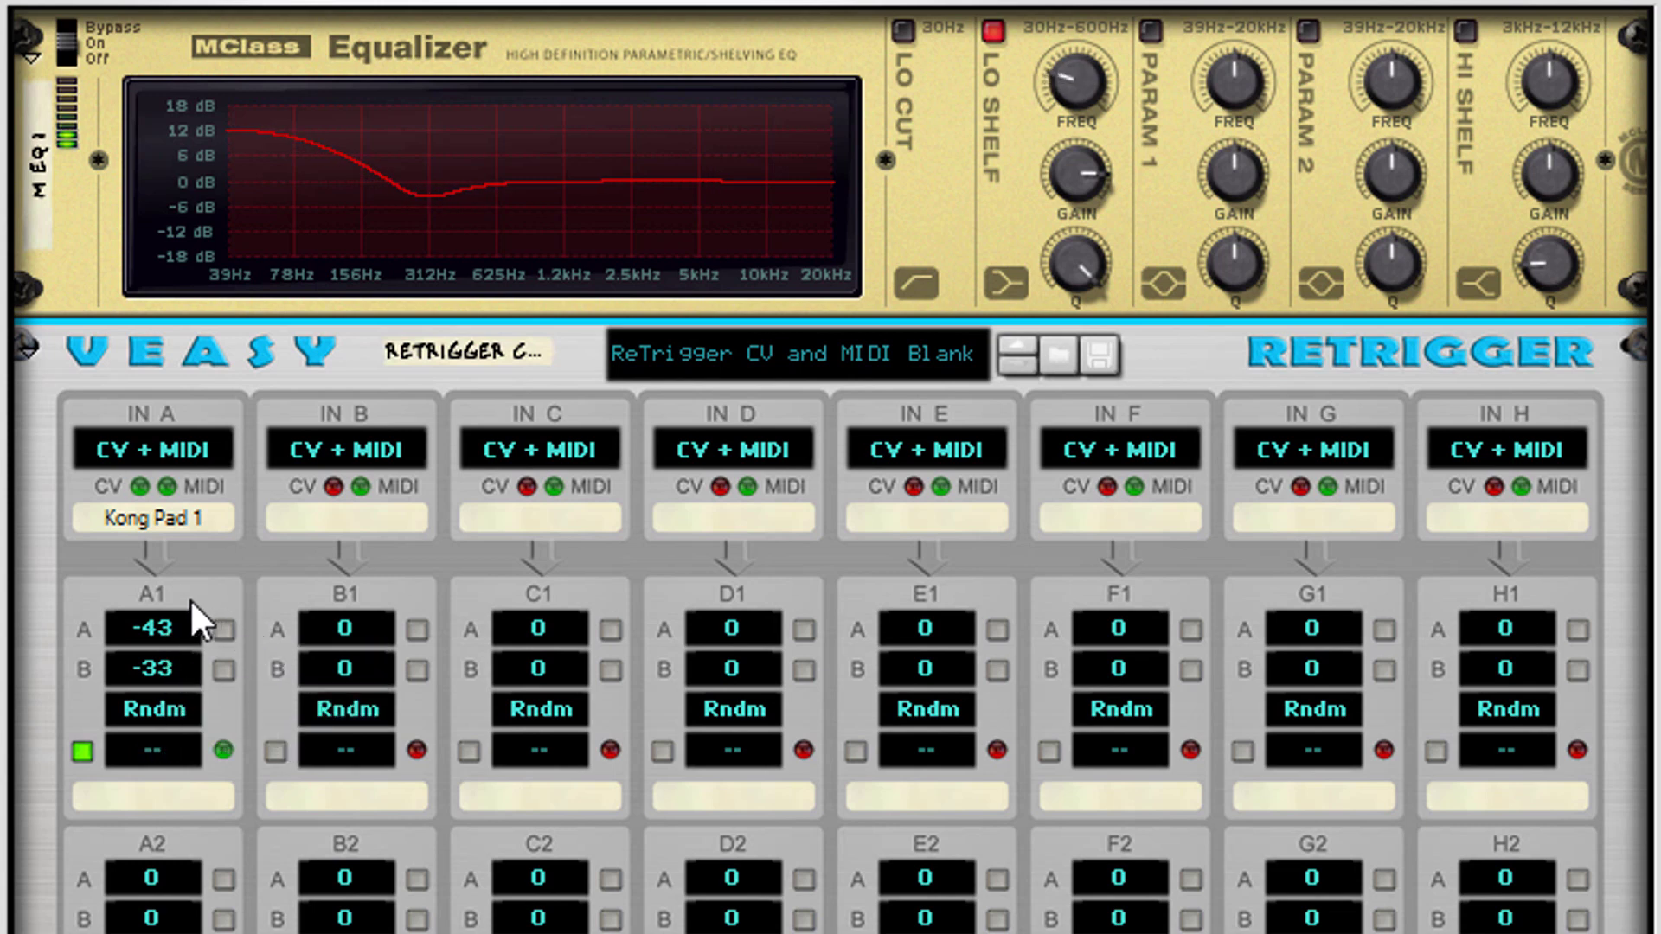
pyautogui.scroll(3, 178, 601)
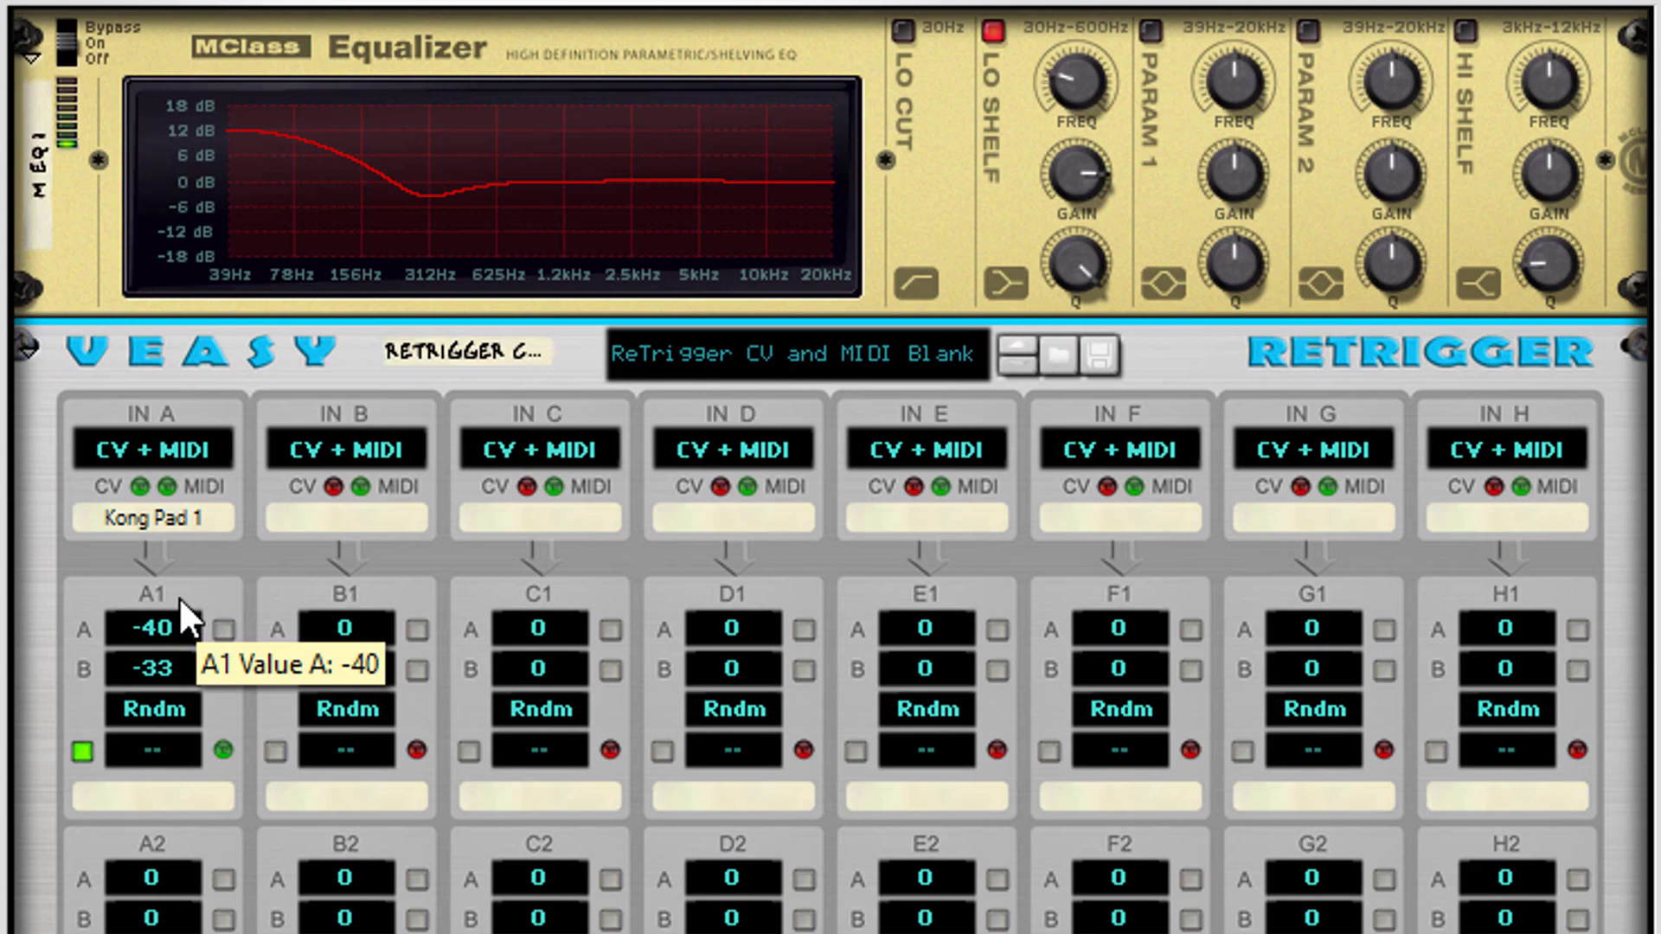
pyautogui.moveTo(180, 592); pyautogui.dragTo(183, 579)
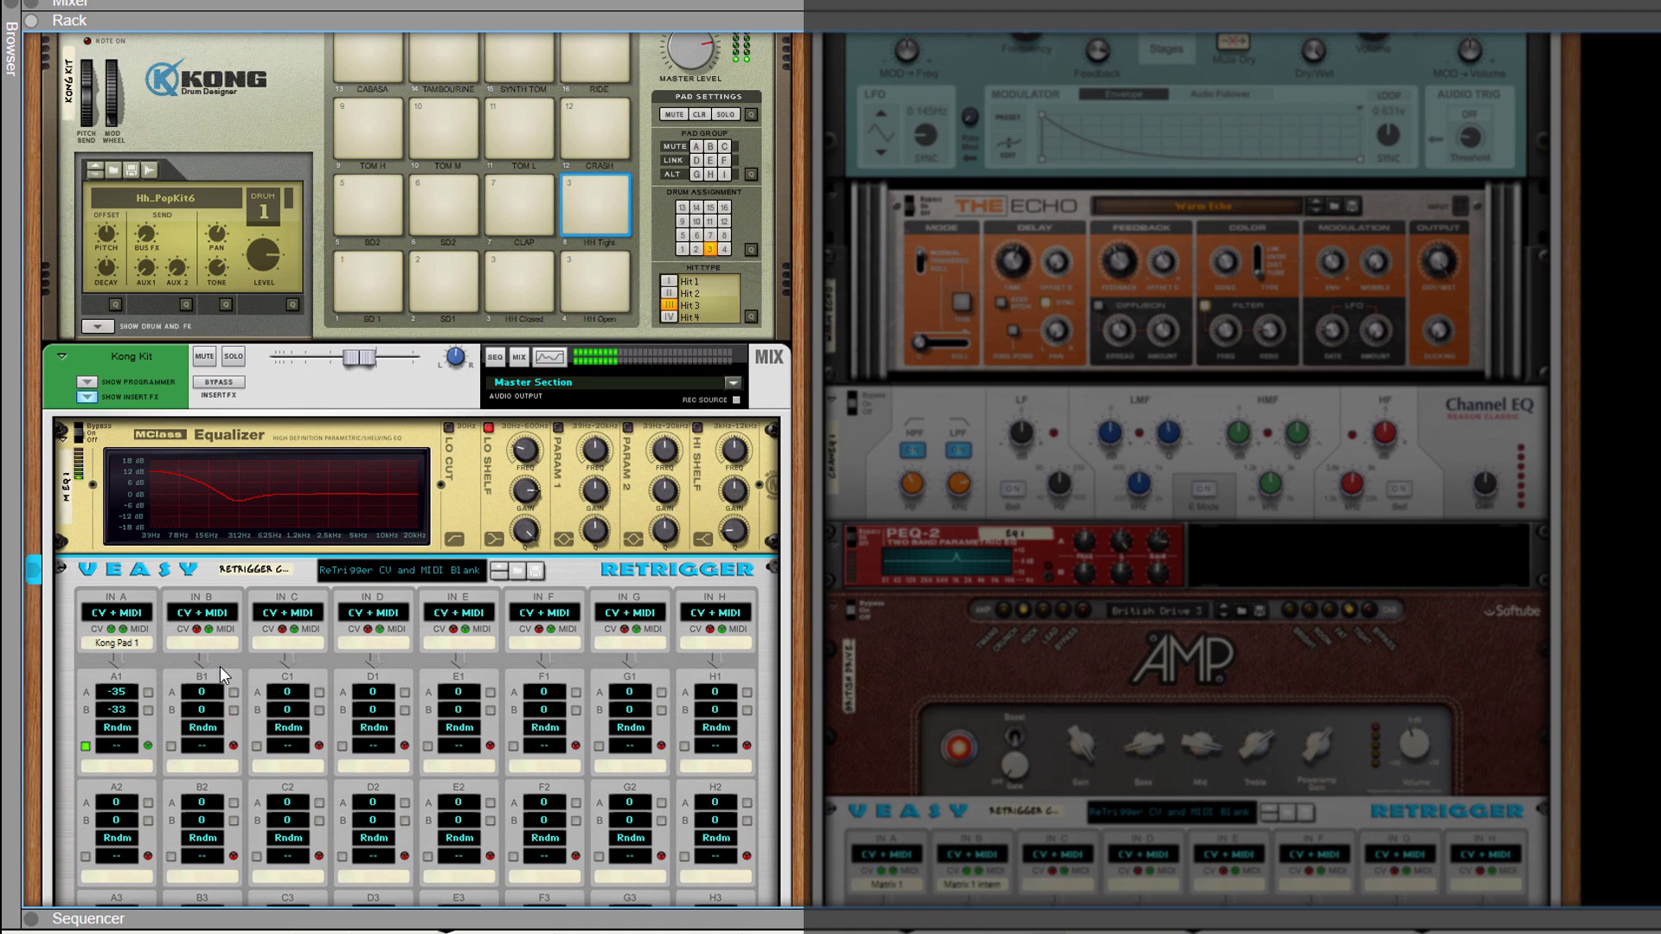
# - Unmute the Closed HH lane, mute the Kong Kit channel and unmute the GrandPiano channel
pyautogui.scroll(10, 220, 666)
pyautogui.click(208, 345)
pyautogui.click(208, 345)
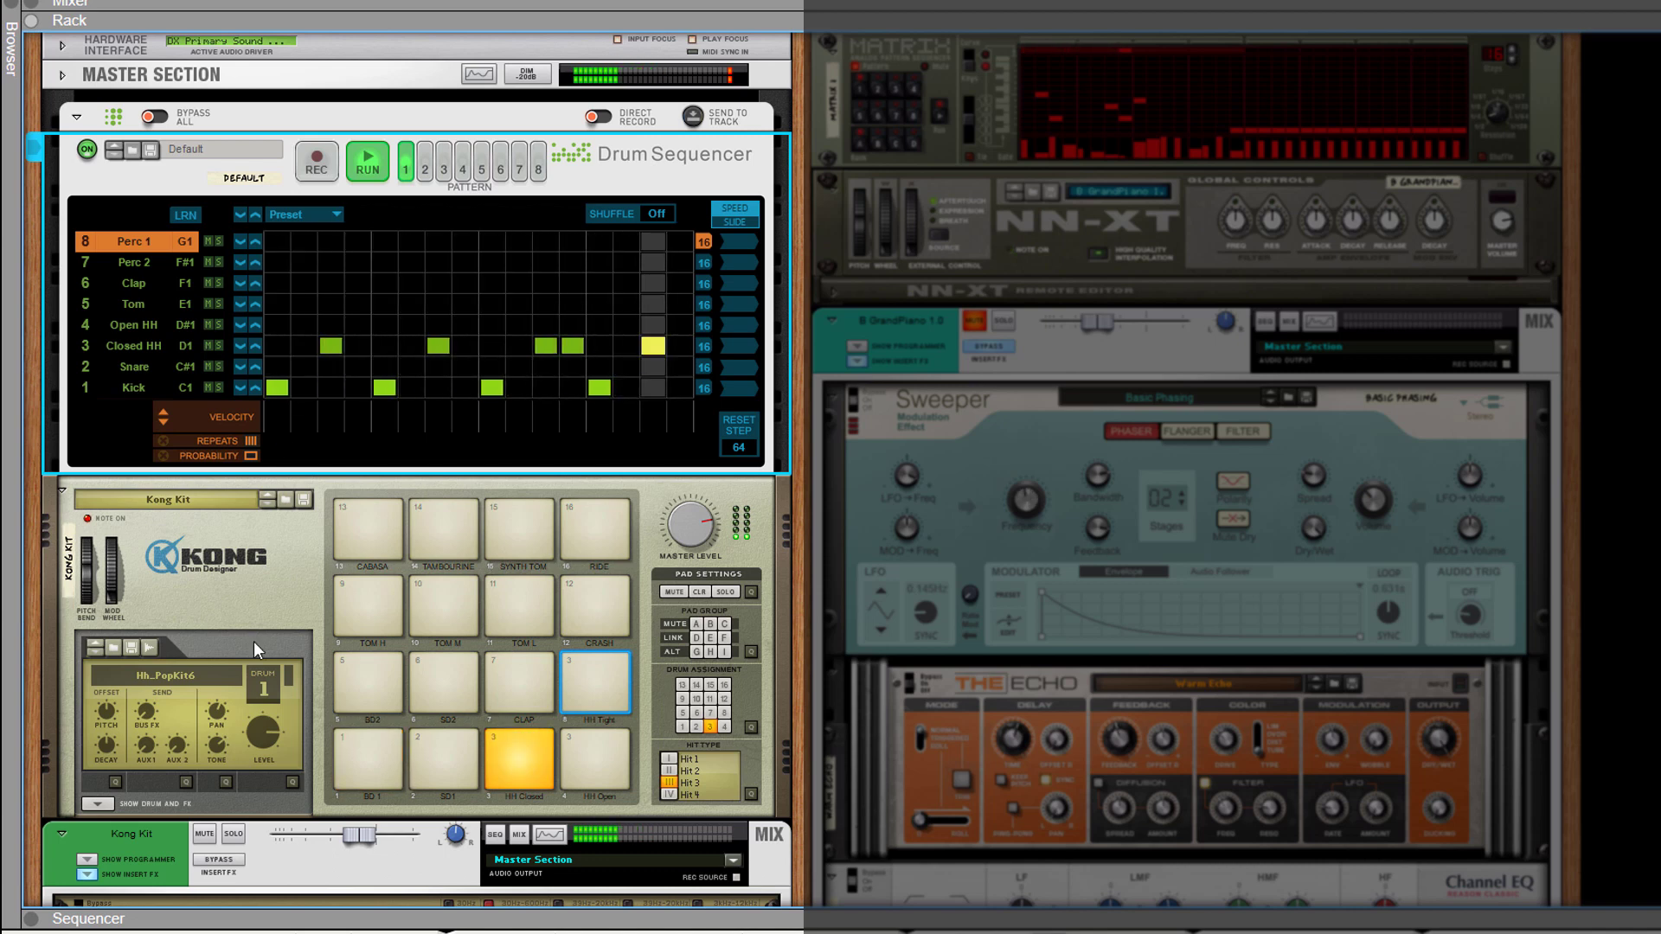
pyautogui.click(205, 834)
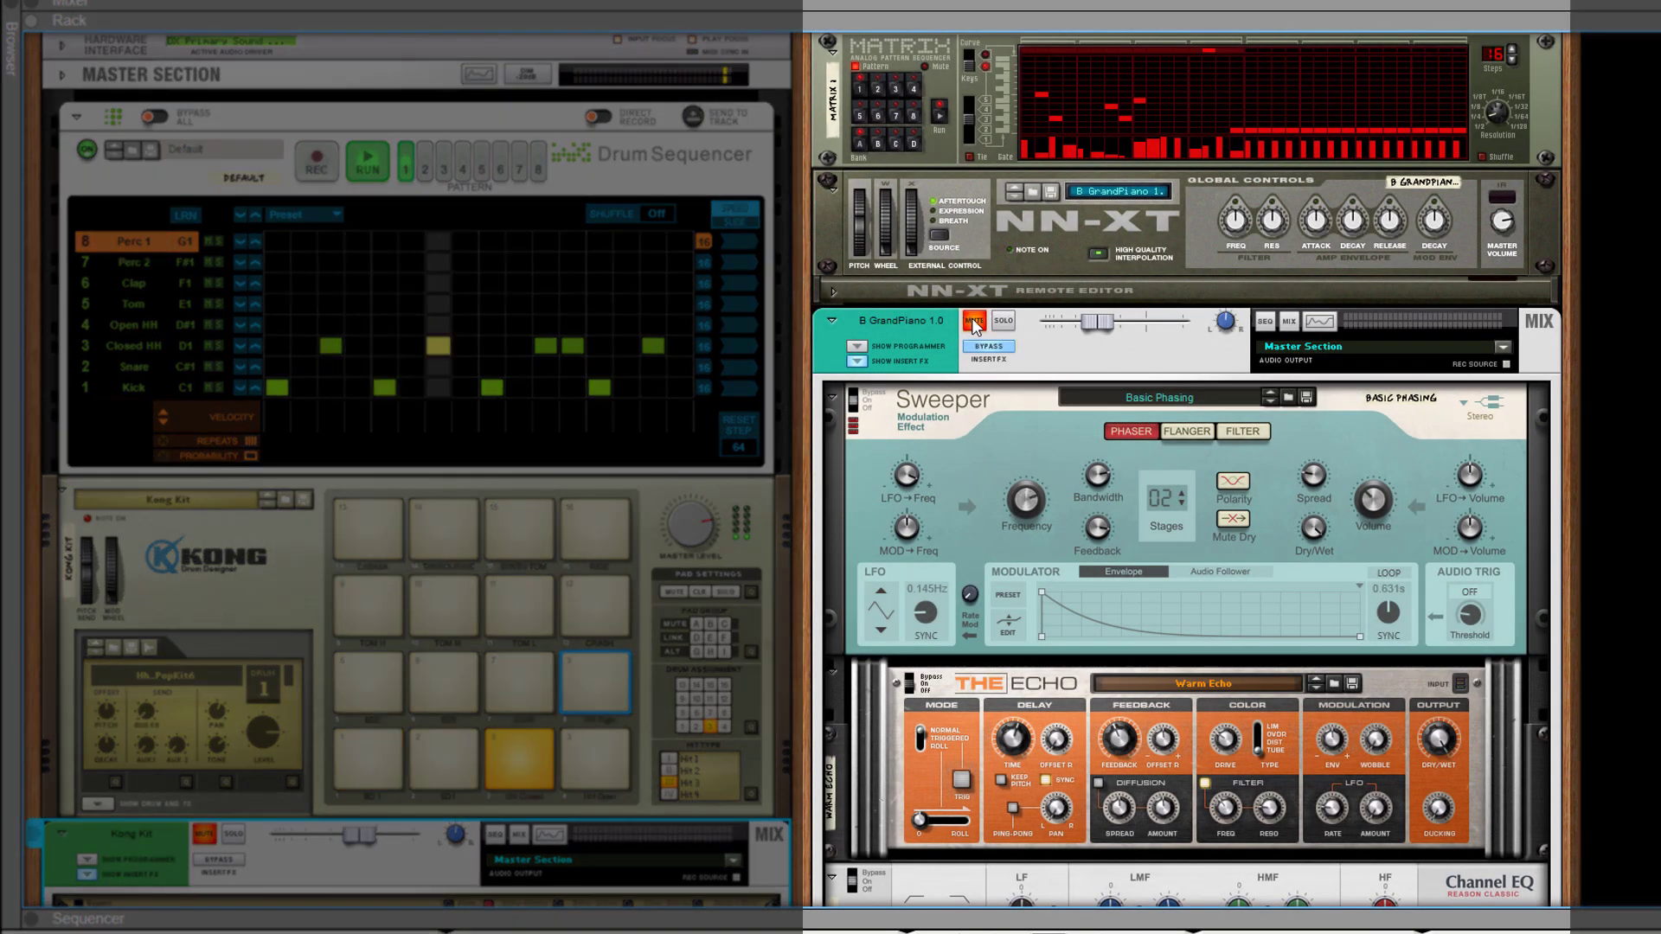
pyautogui.click(974, 320)
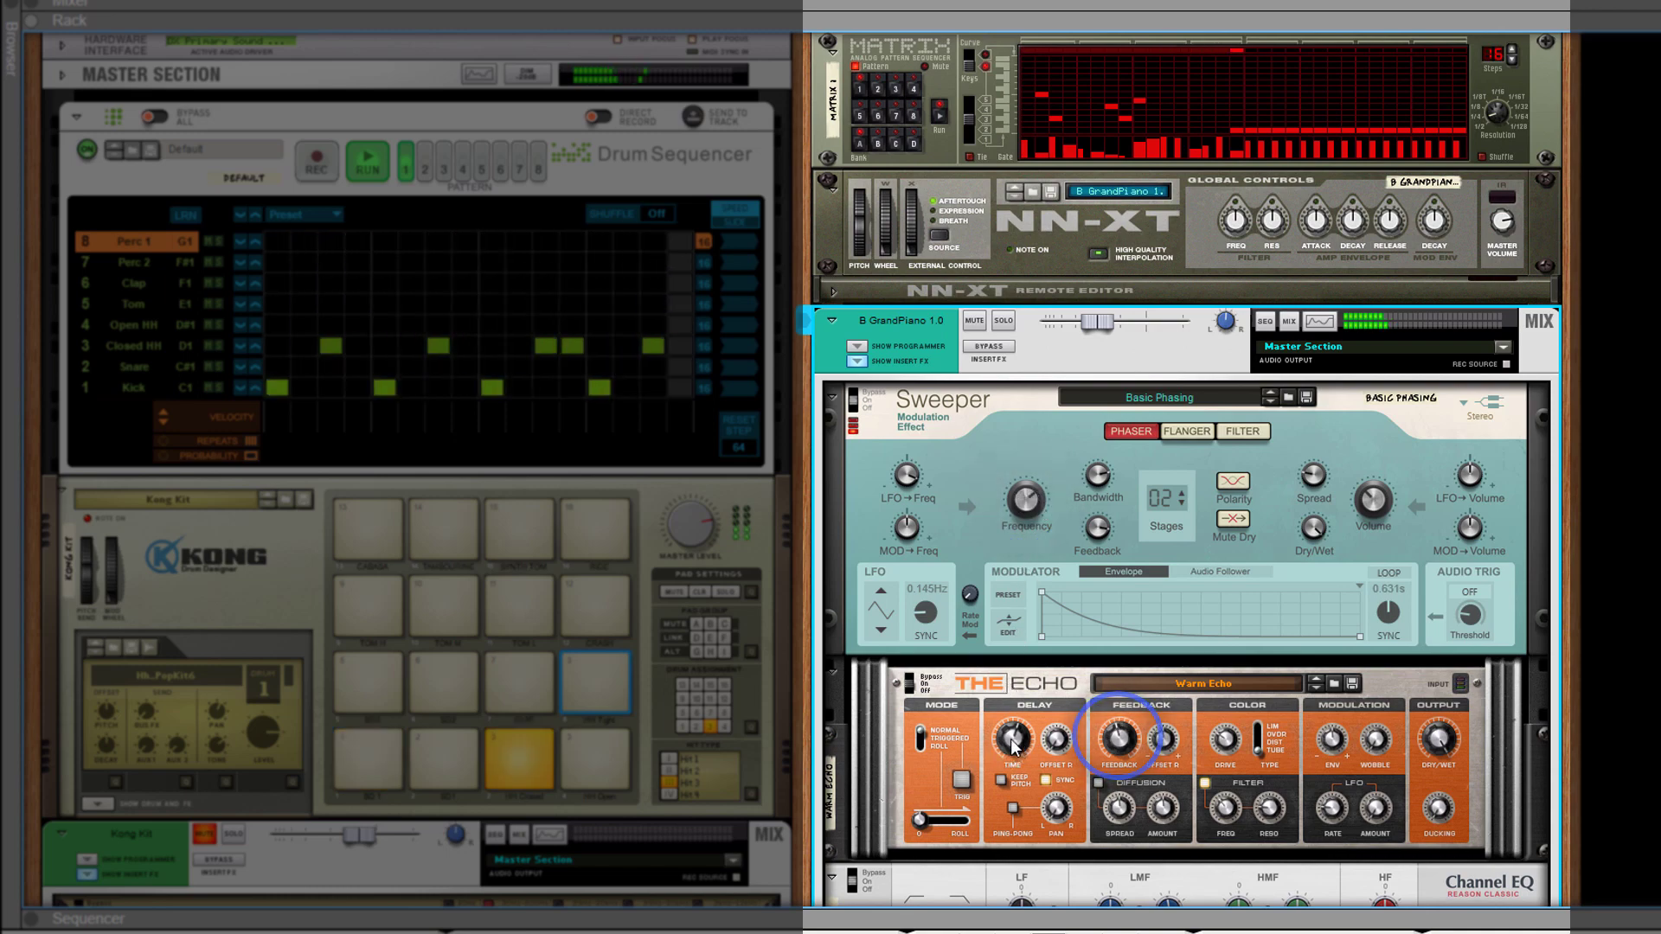
pyautogui.scroll(-3, 1014, 742)
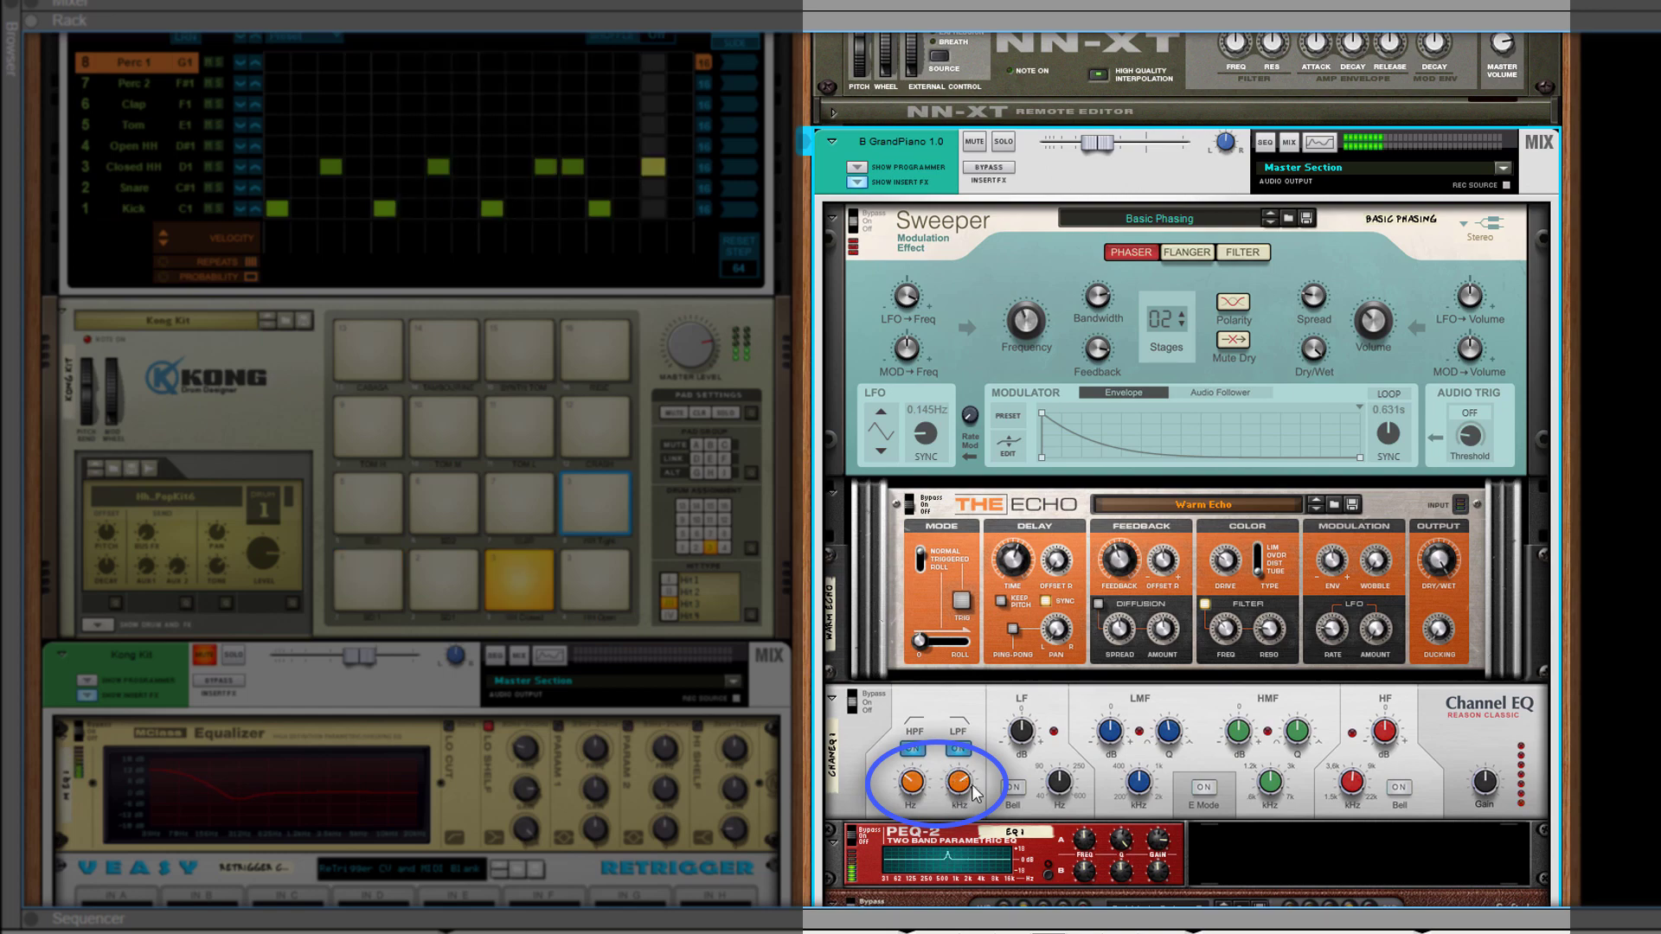
pyautogui.scroll(-5, 978, 791)
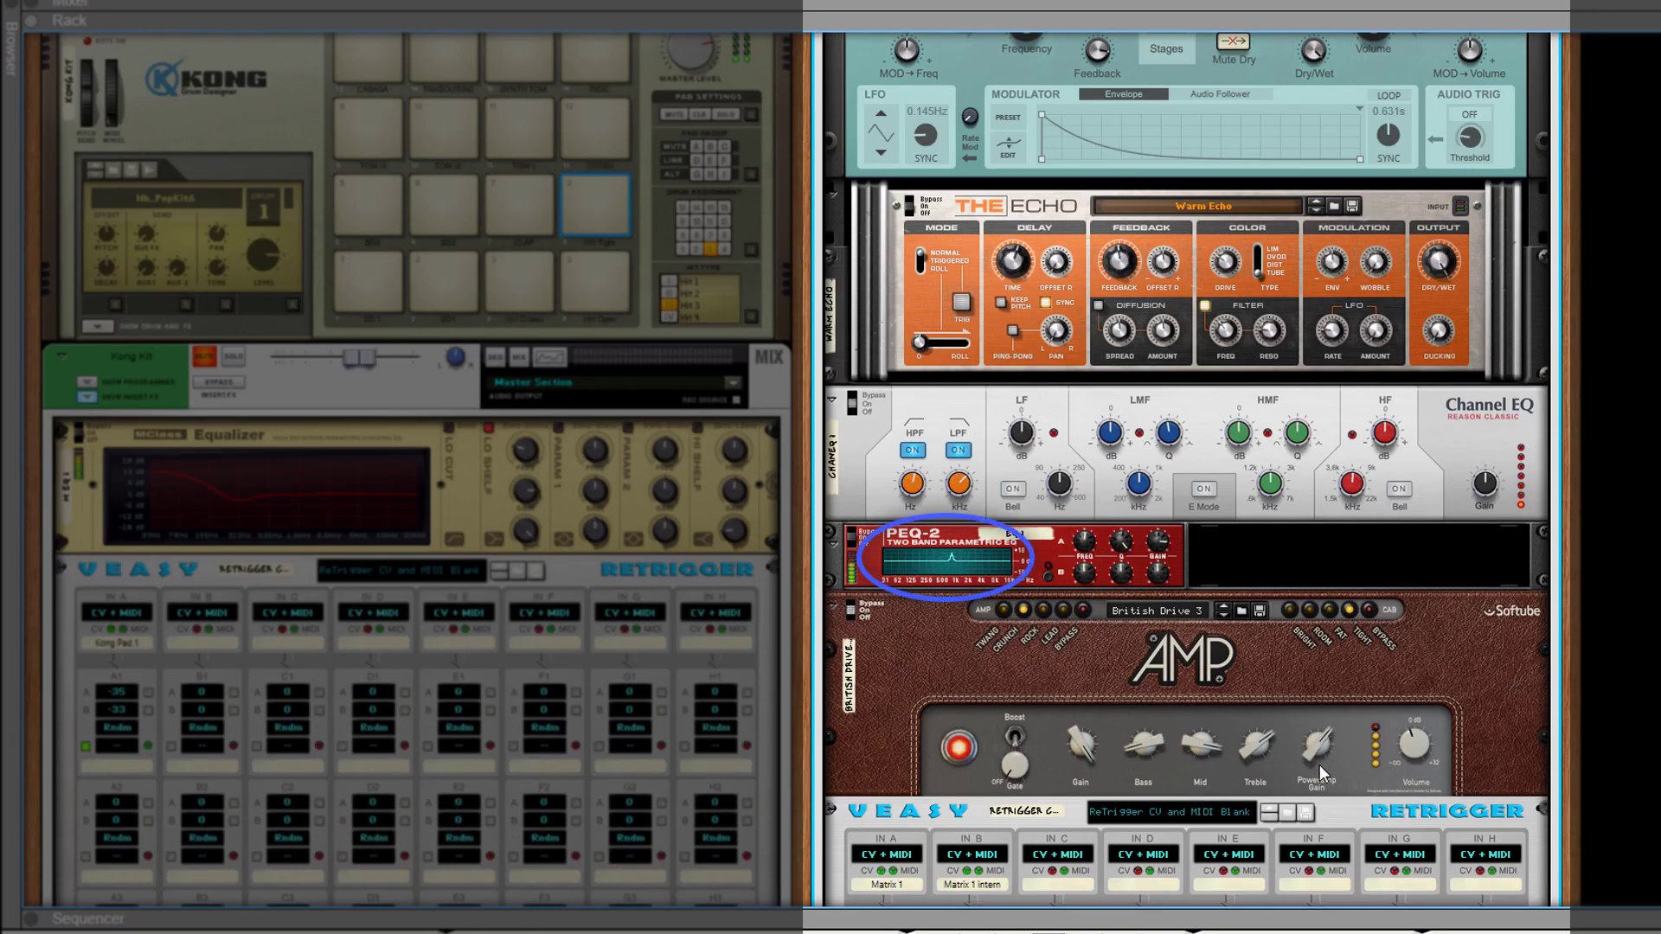
pyautogui.scroll(-3, 1315, 707)
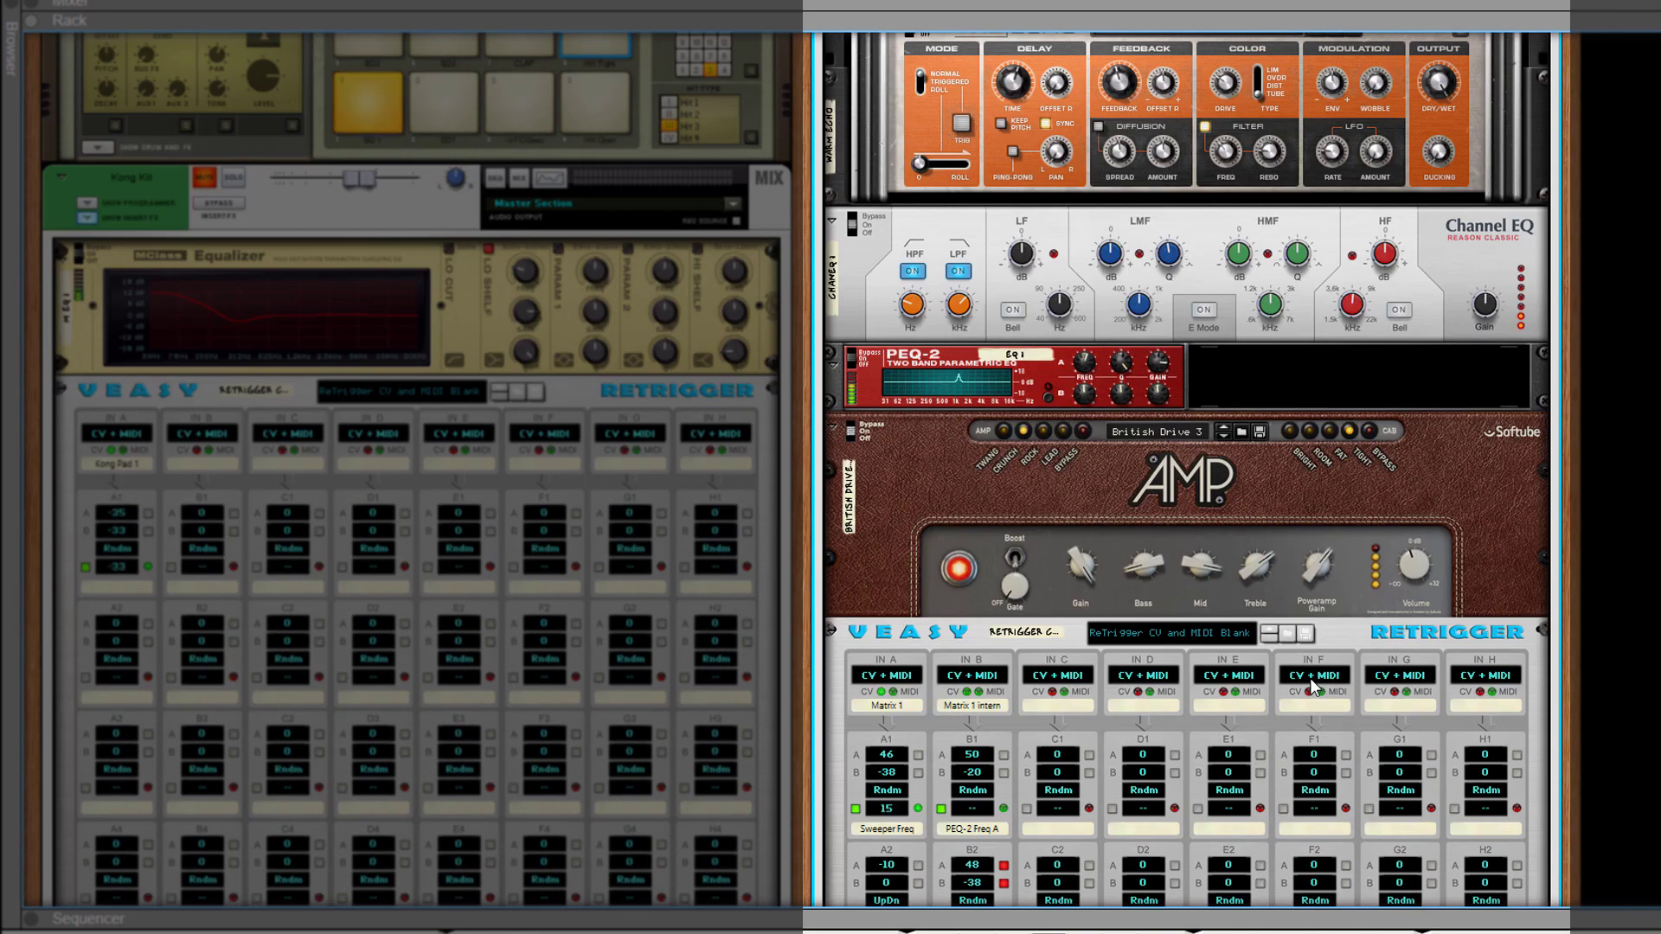
pyautogui.scroll(-7, 1309, 678)
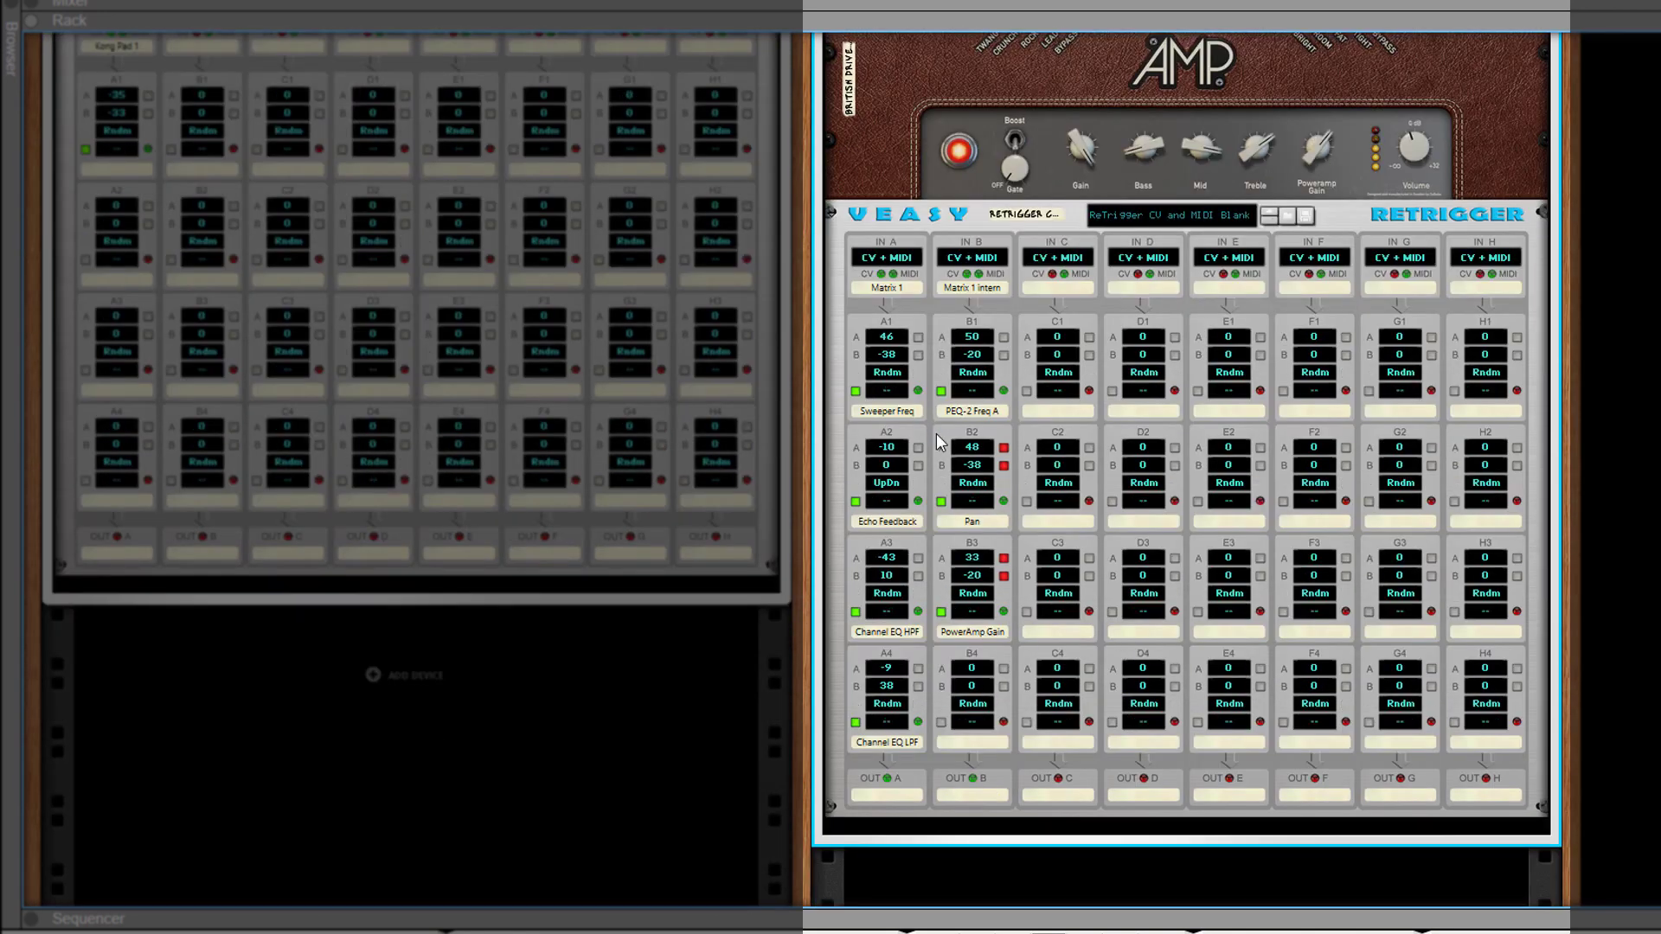
pyautogui.scroll(20, 987, 462)
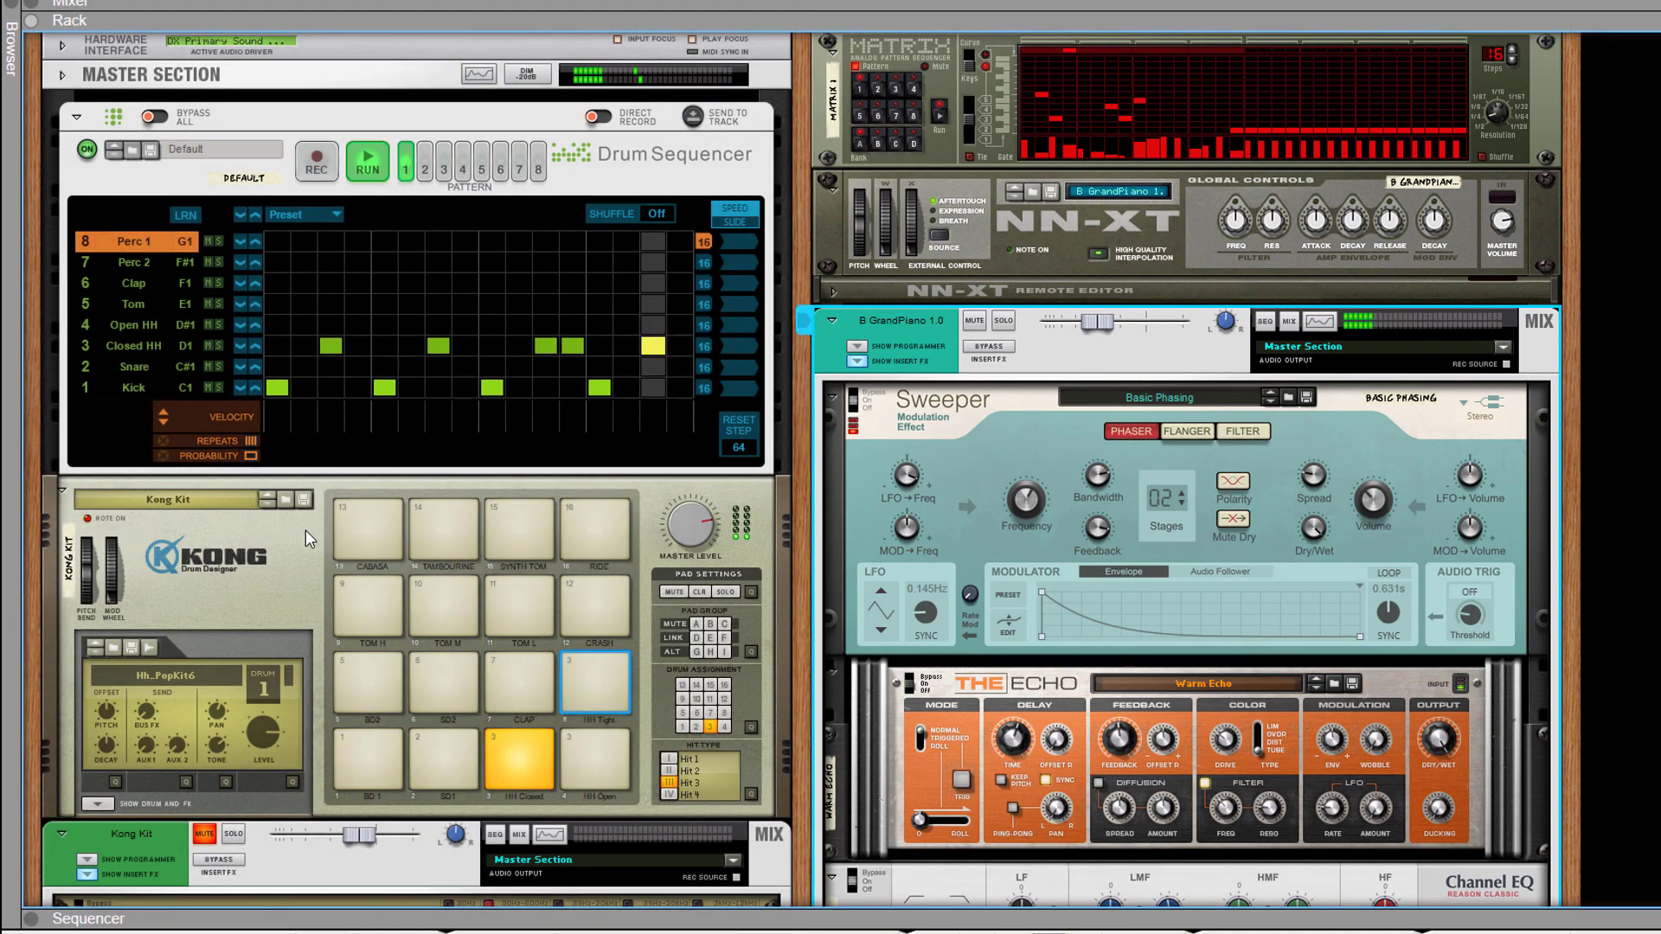
# - Stop playback, unmute the Kong Kit channel, then play and stop the pattern again
pyautogui.press('space')
pyautogui.click(205, 833)
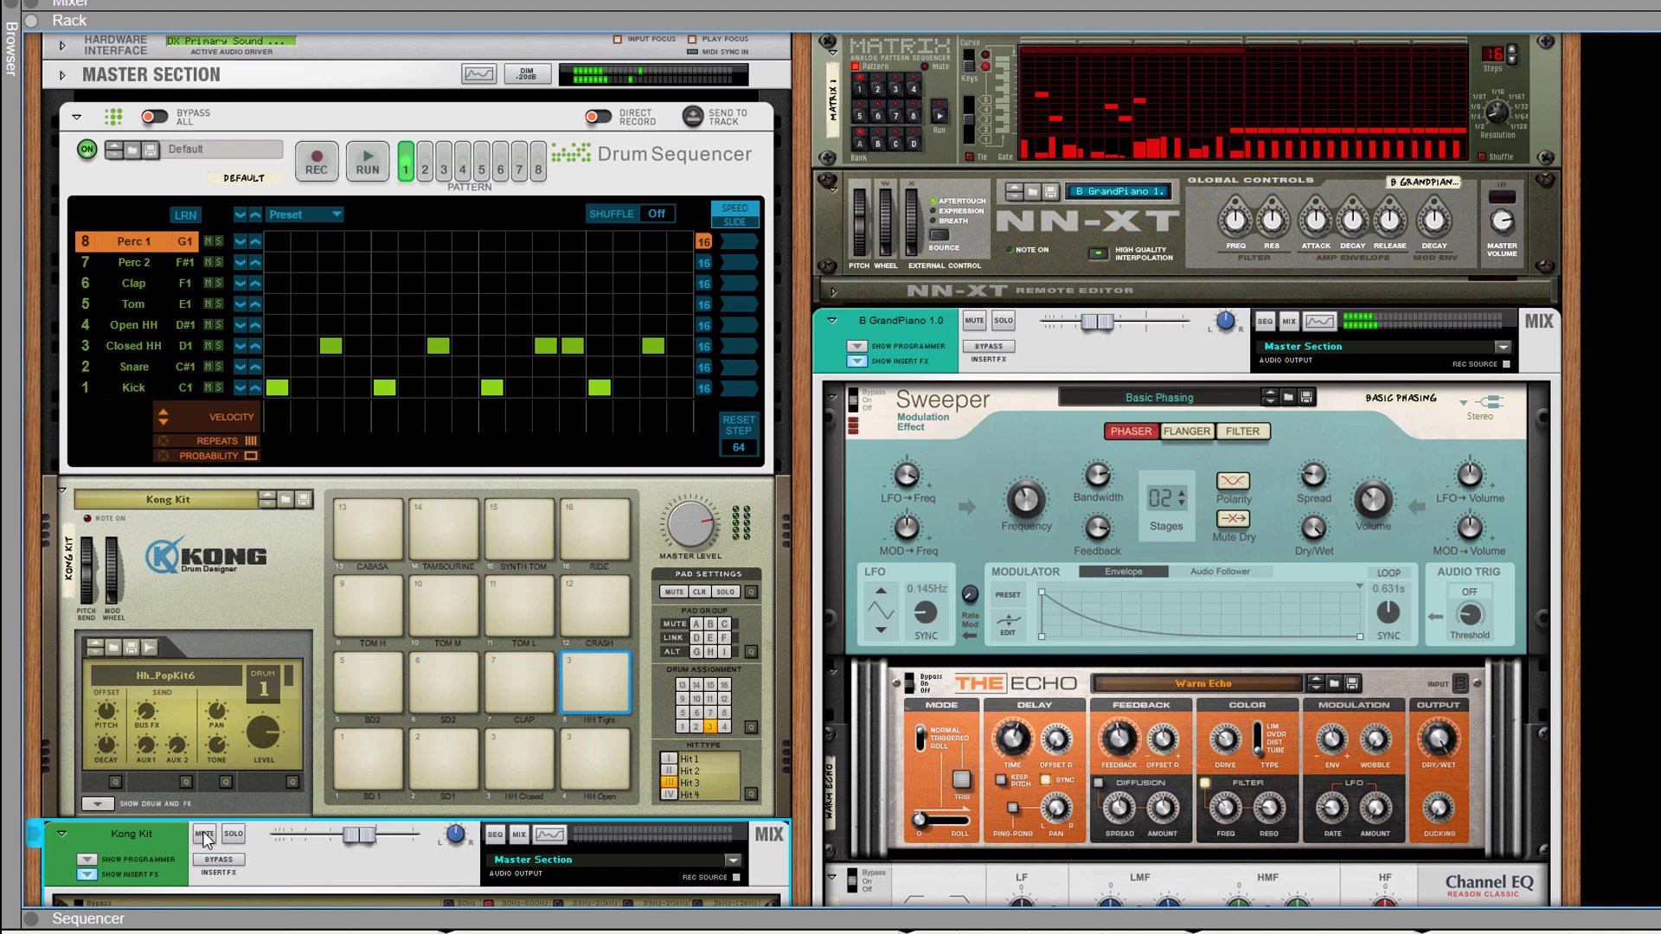
pyautogui.press('space')
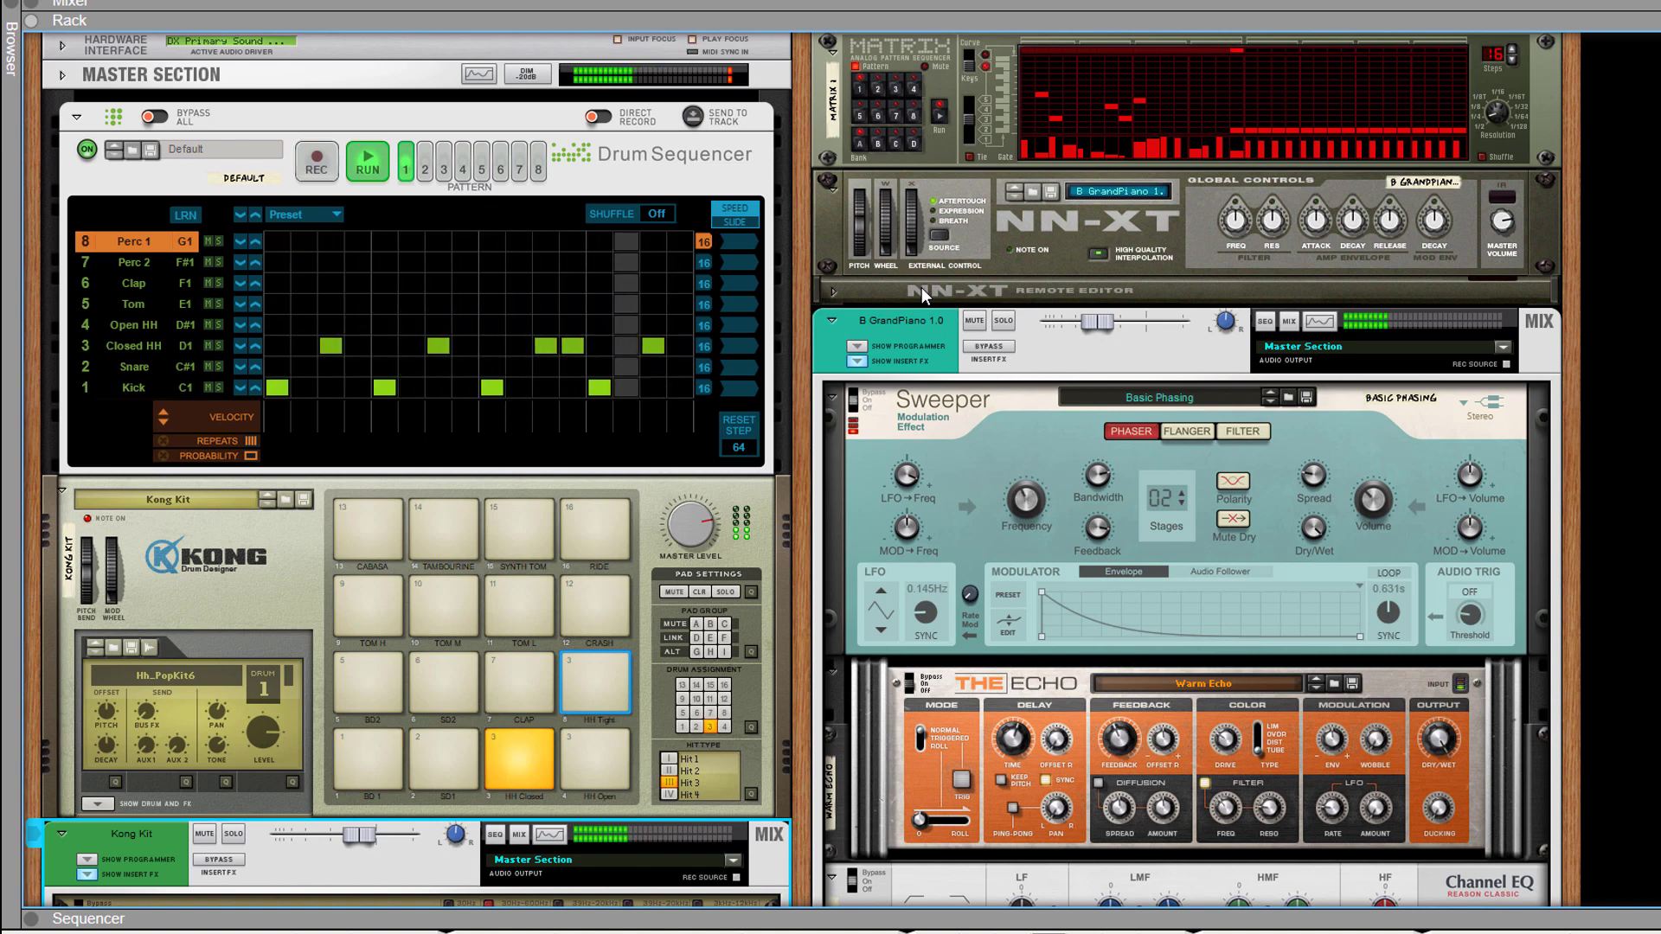
pyautogui.press('space')
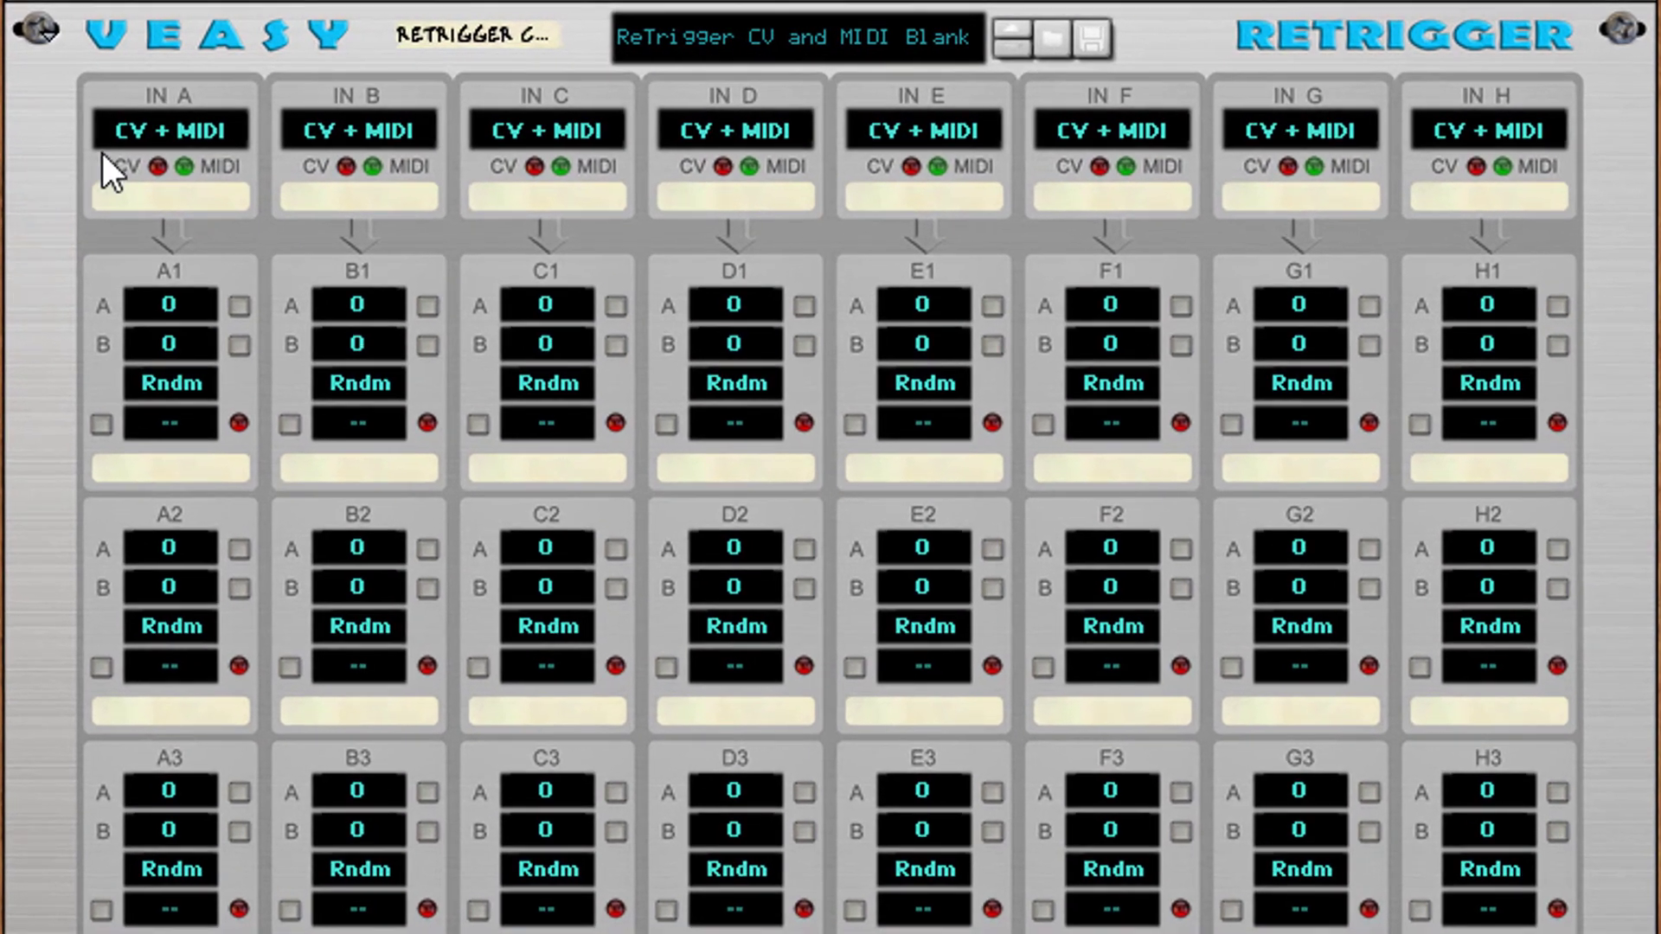
# - Keep IN A on CV + MIDI and drop a Matrix Pattern Sequencer above the ReTrigger
pyautogui.click(192, 128)
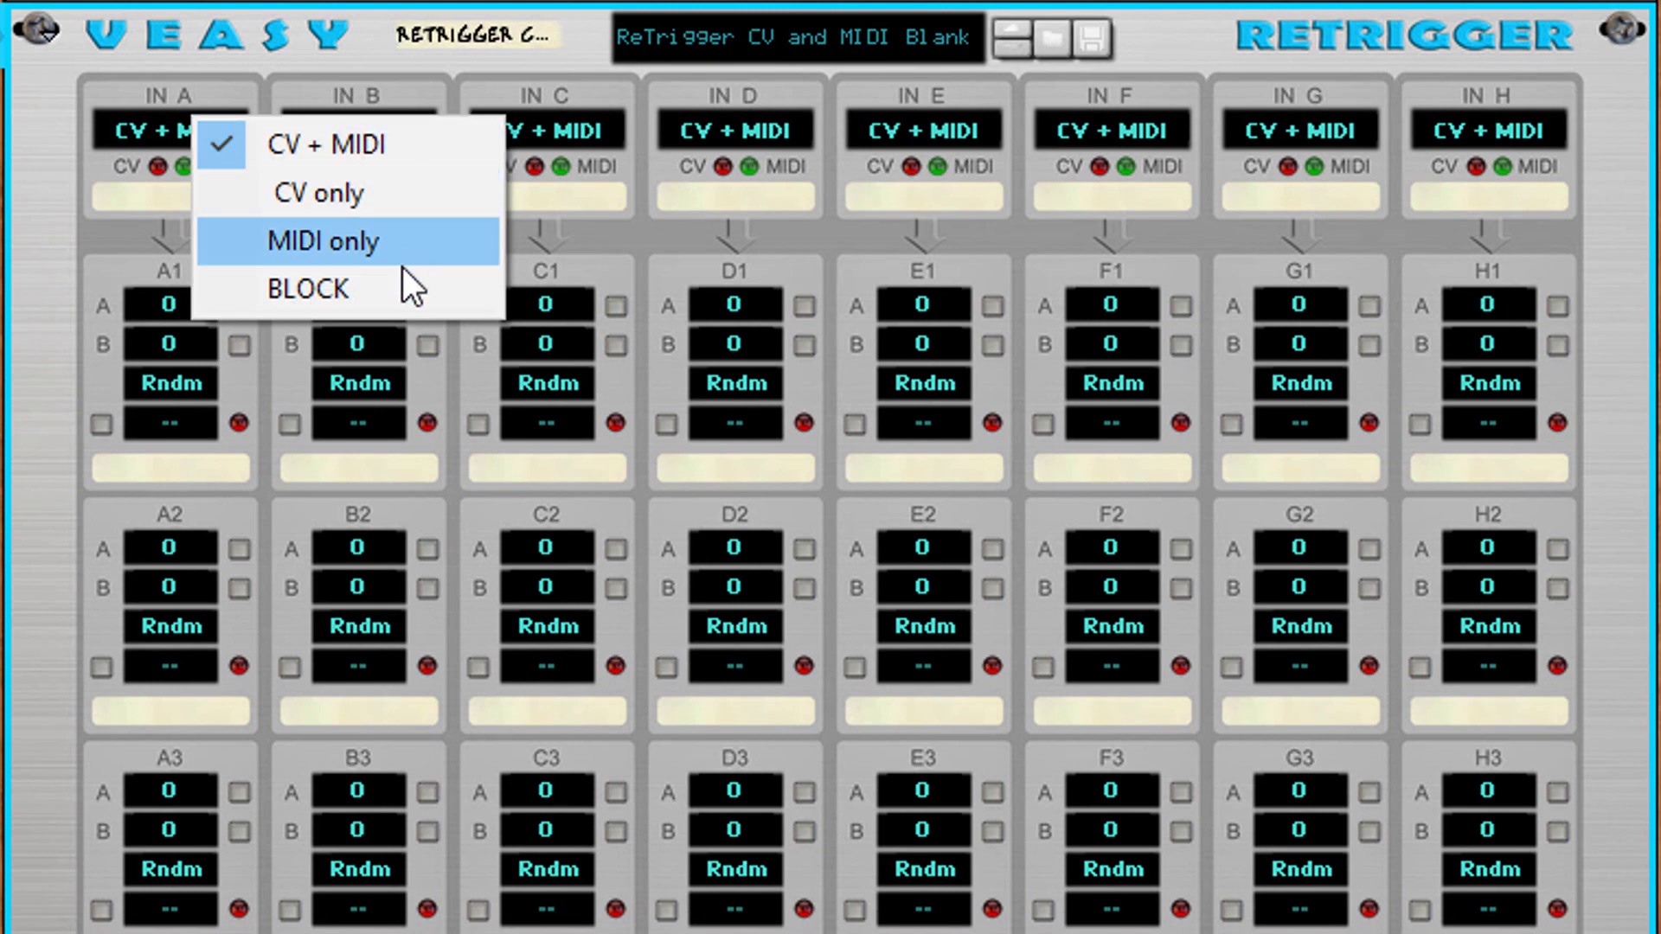
pyautogui.click(45, 159)
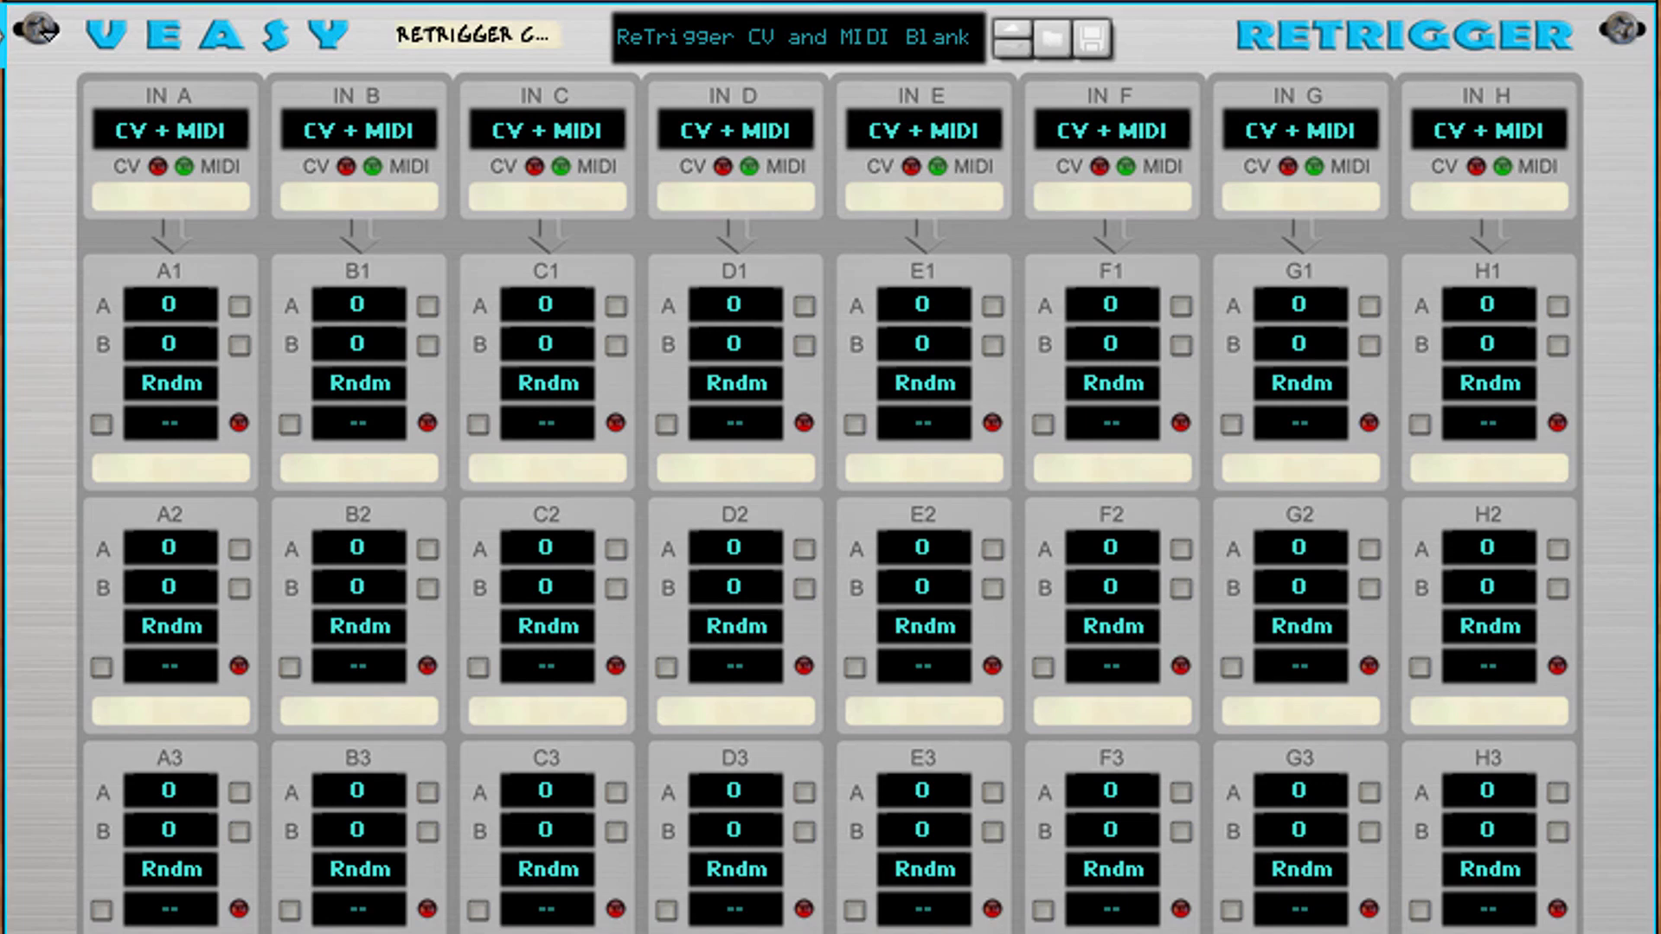
pyautogui.moveTo(5, 212); pyautogui.dragTo(183, 45)
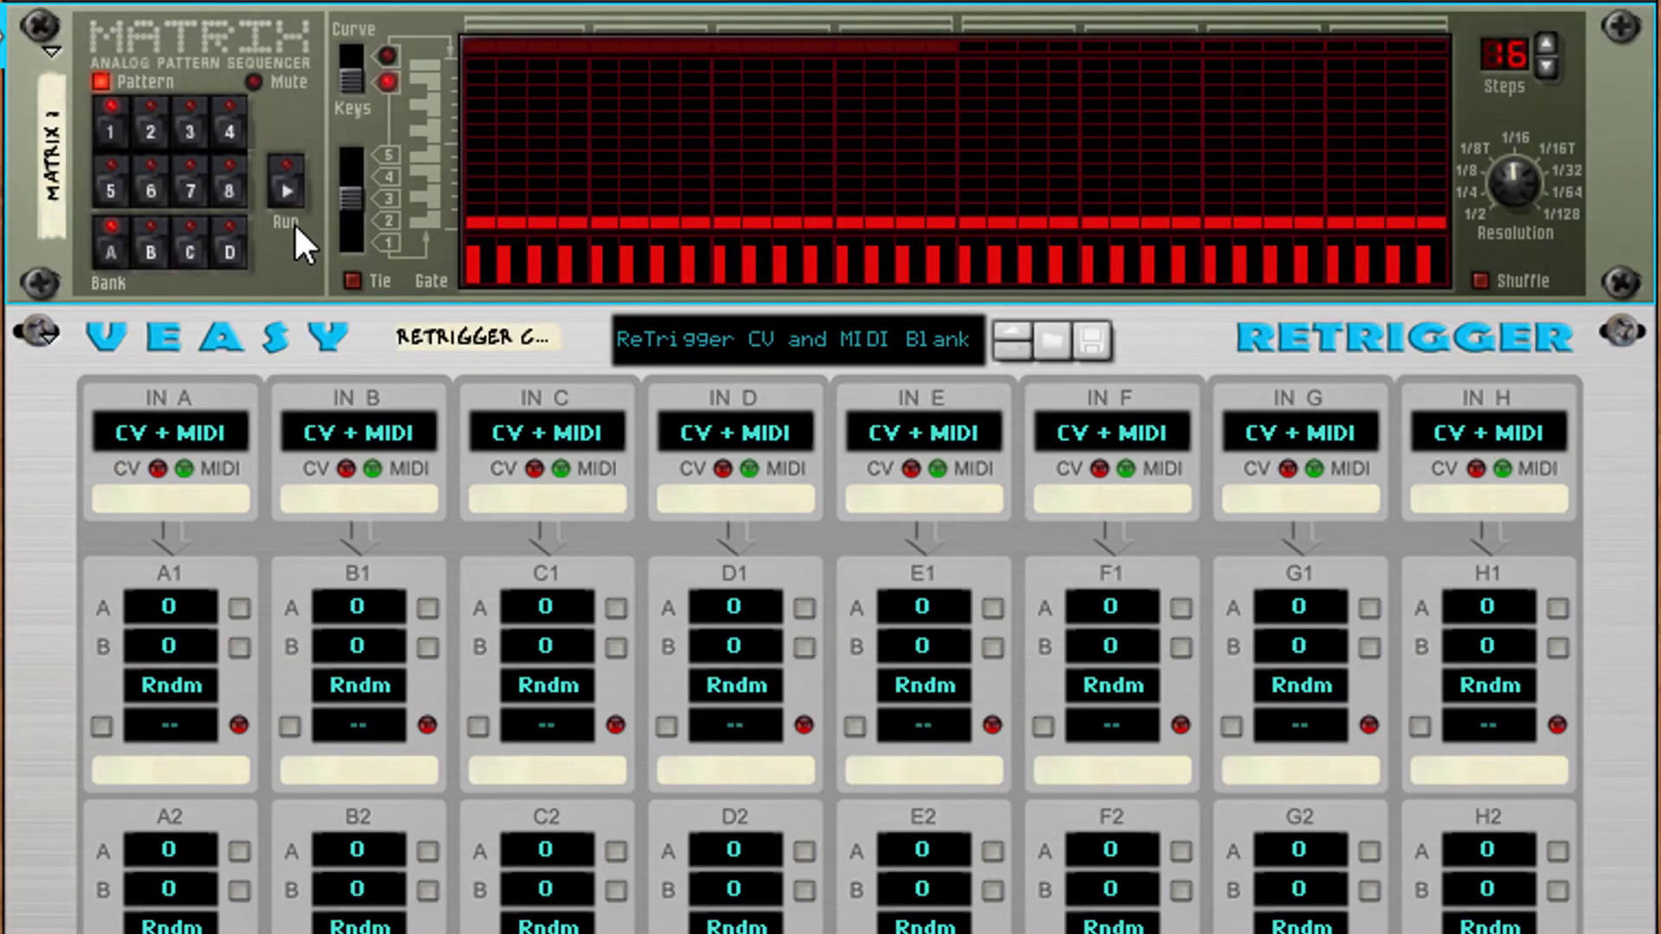
pyautogui.press('Tab')
pyautogui.moveTo(355, 113); pyautogui.dragTo(170, 461)
pyautogui.press('Tab')
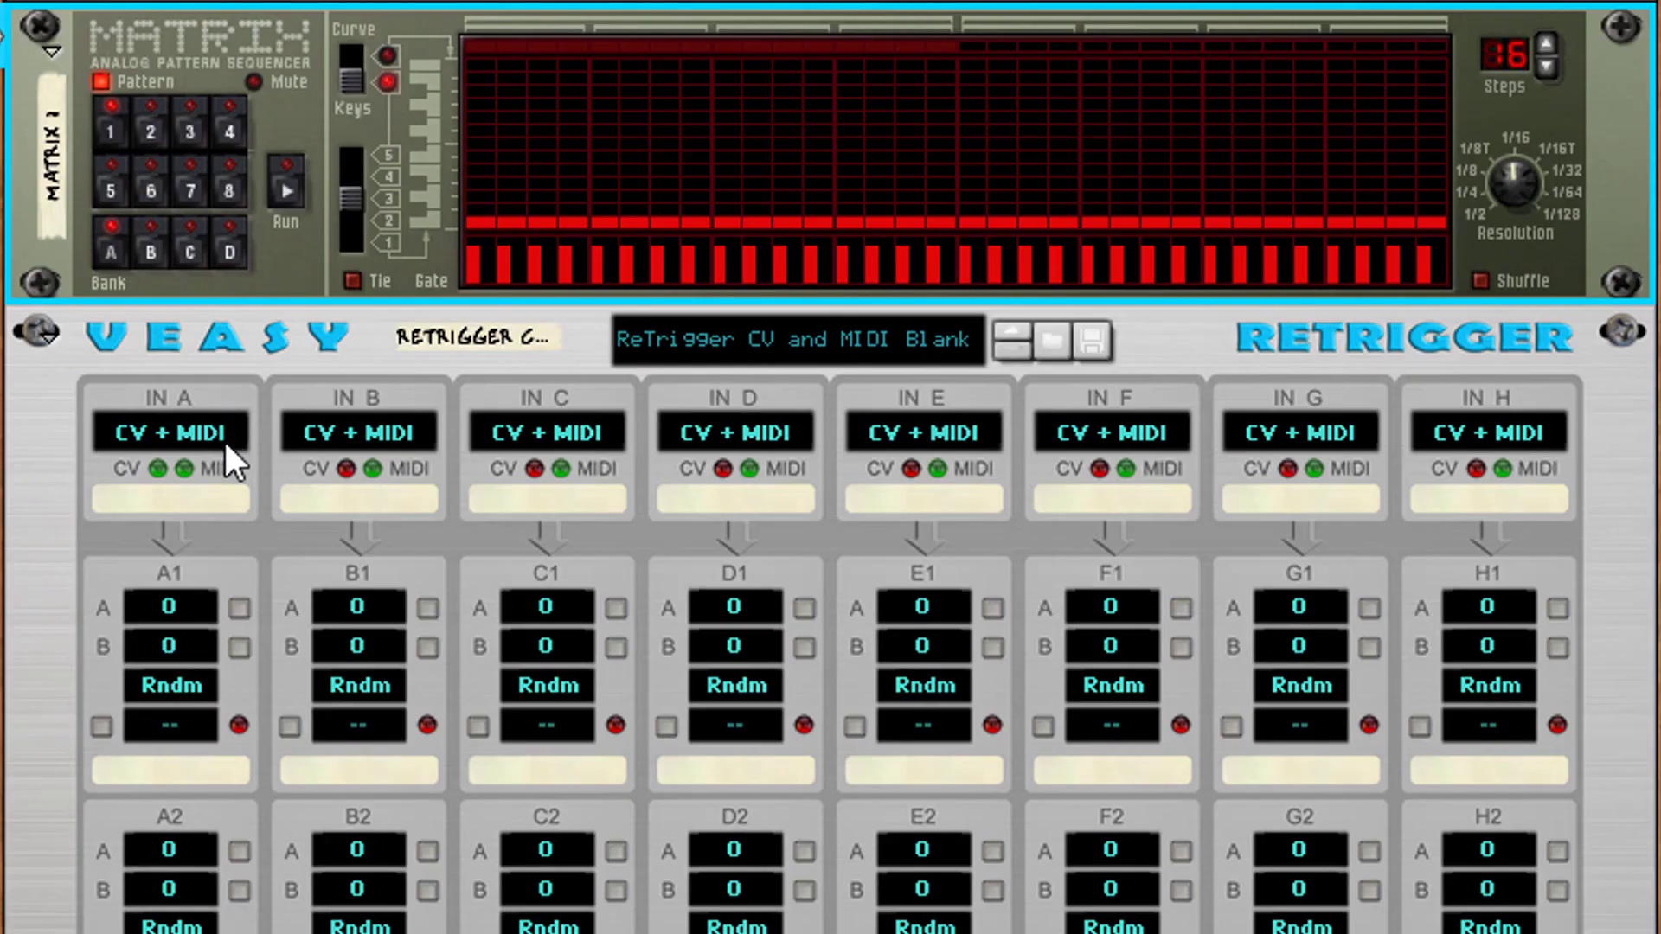
pyautogui.press('space')
pyautogui.moveTo(1507, 174); pyautogui.dragTo(1496, 524)
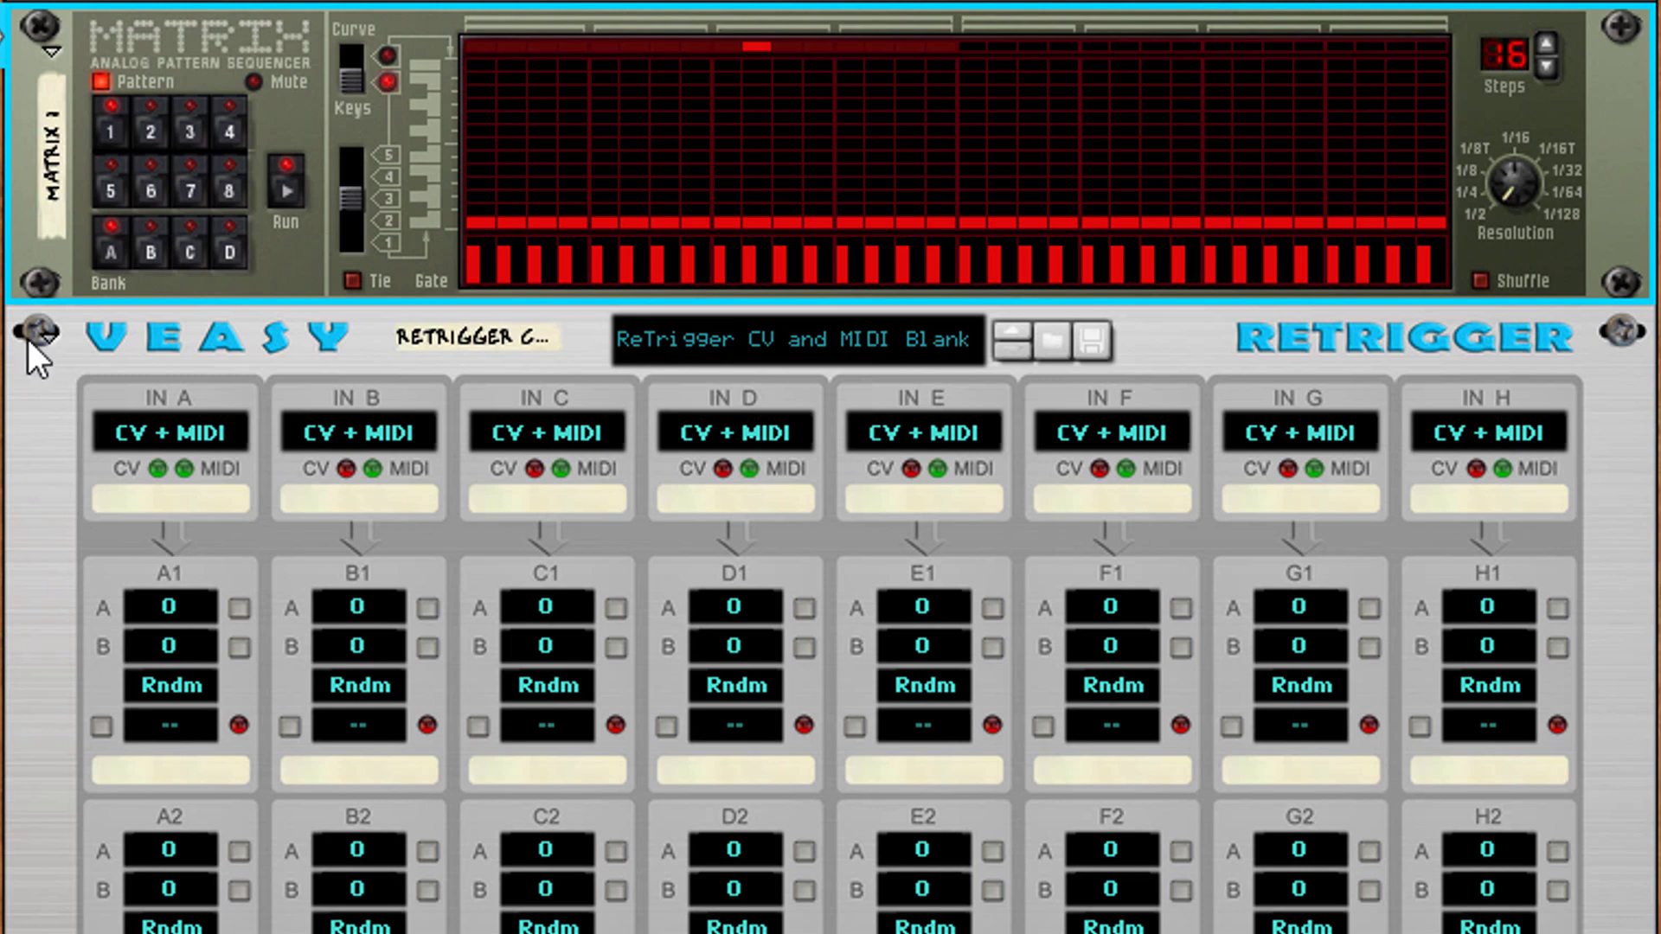
pyautogui.click(5, 350)
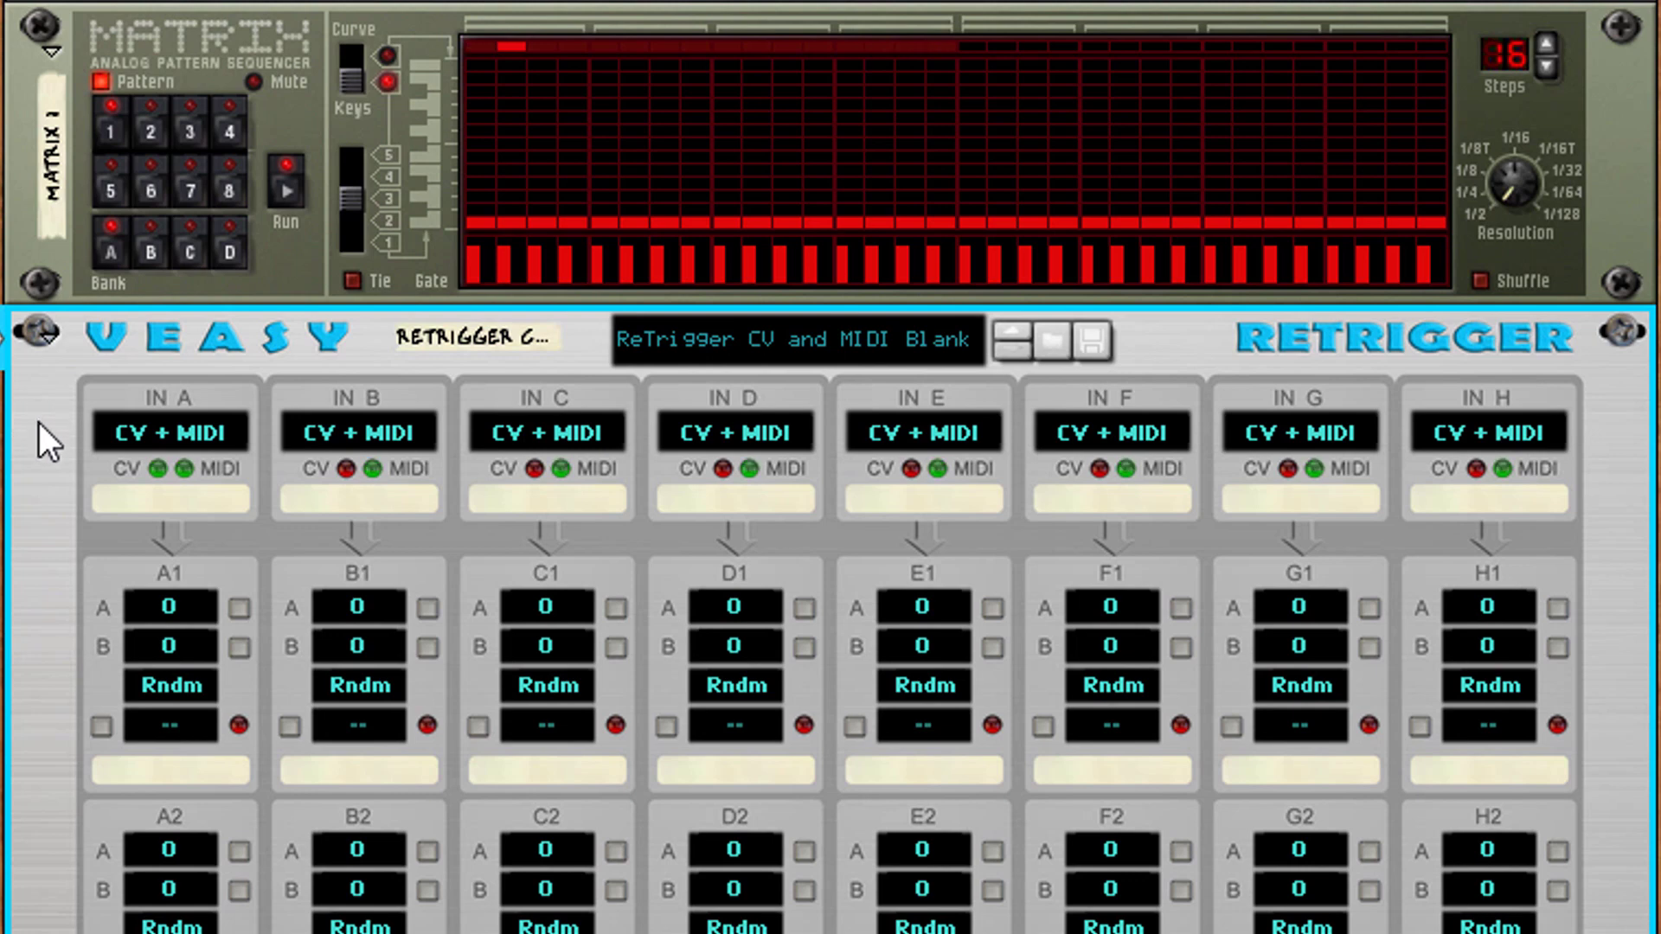
pyautogui.click(190, 422)
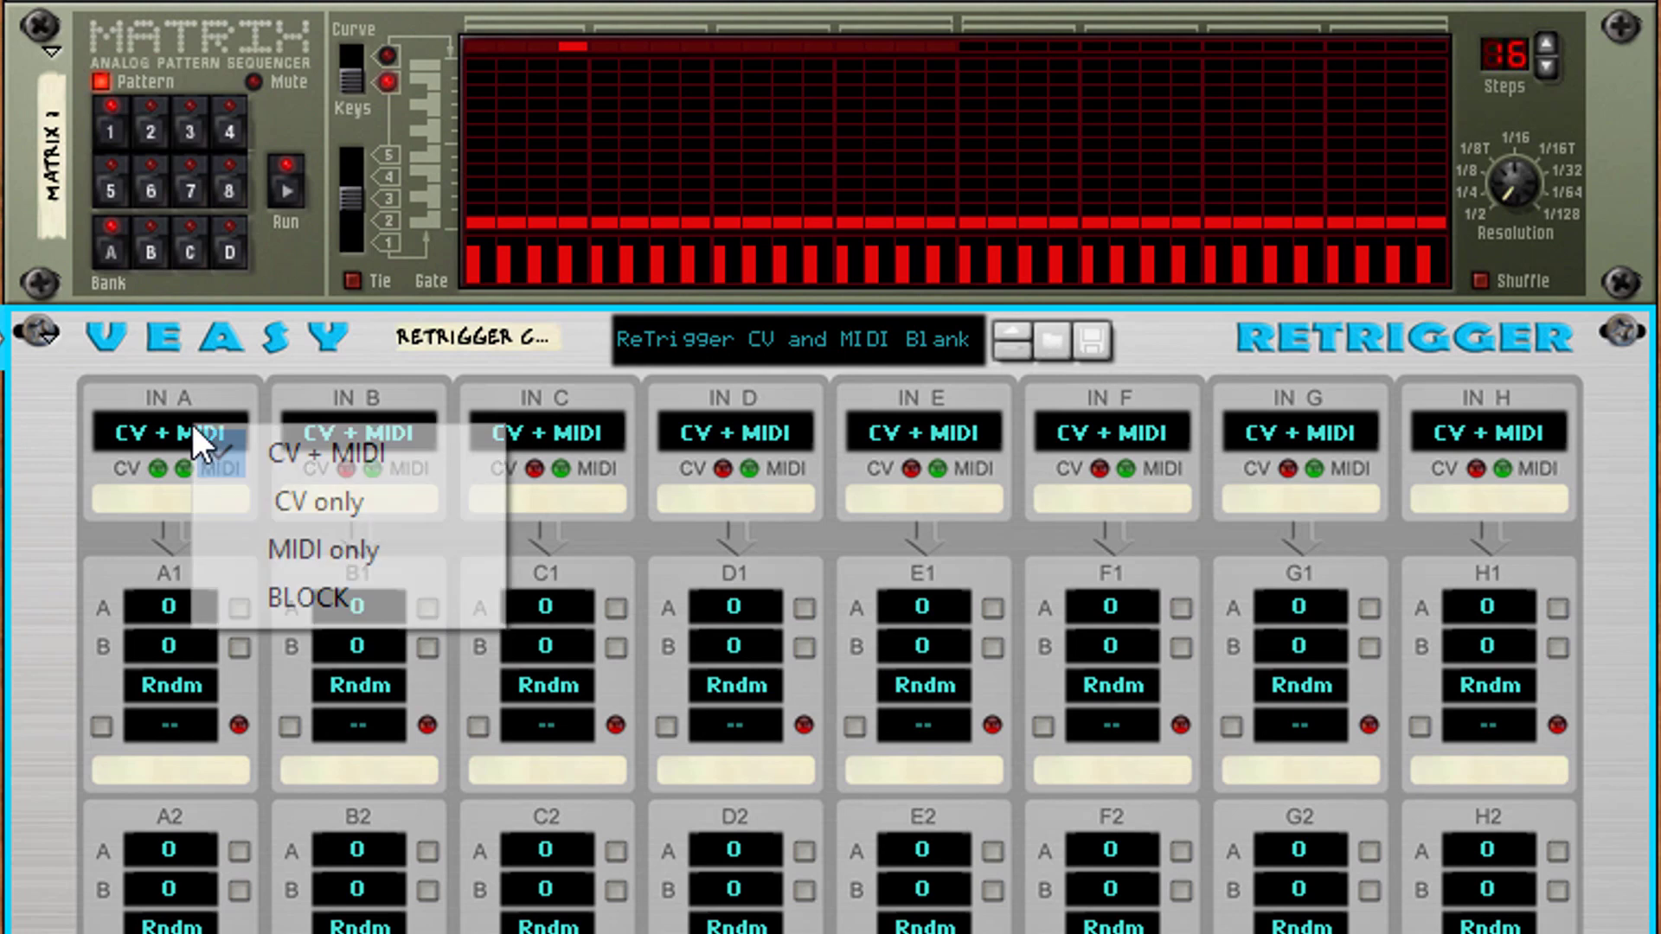
pyautogui.click(217, 497)
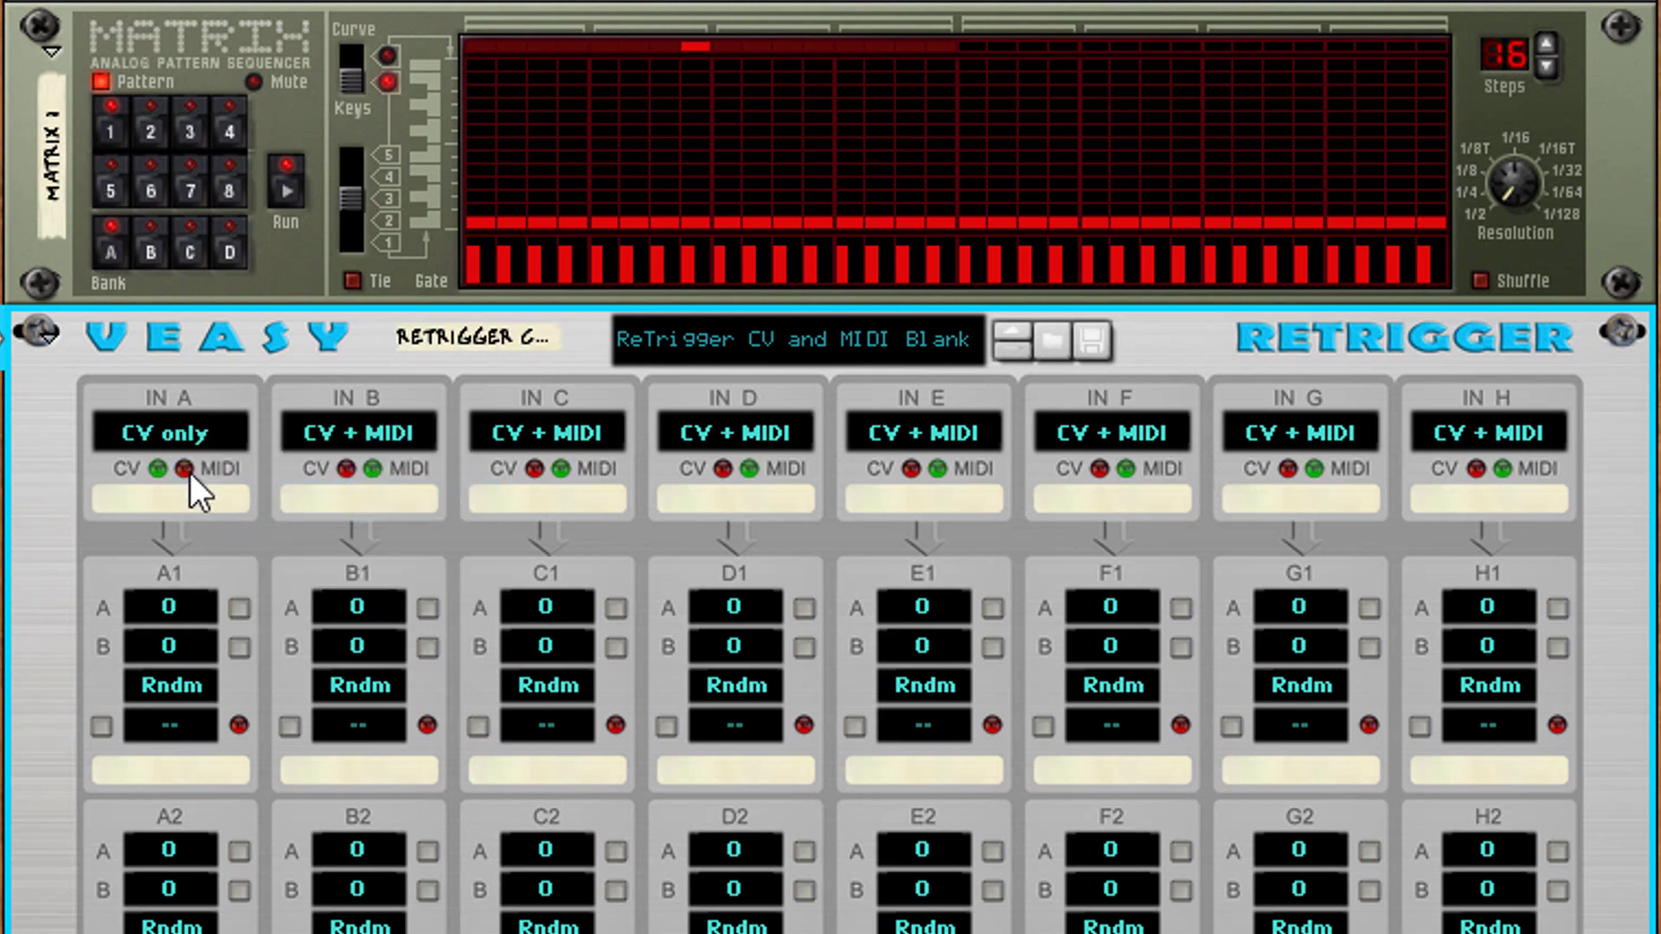
pyautogui.click(204, 433)
pyautogui.click(252, 564)
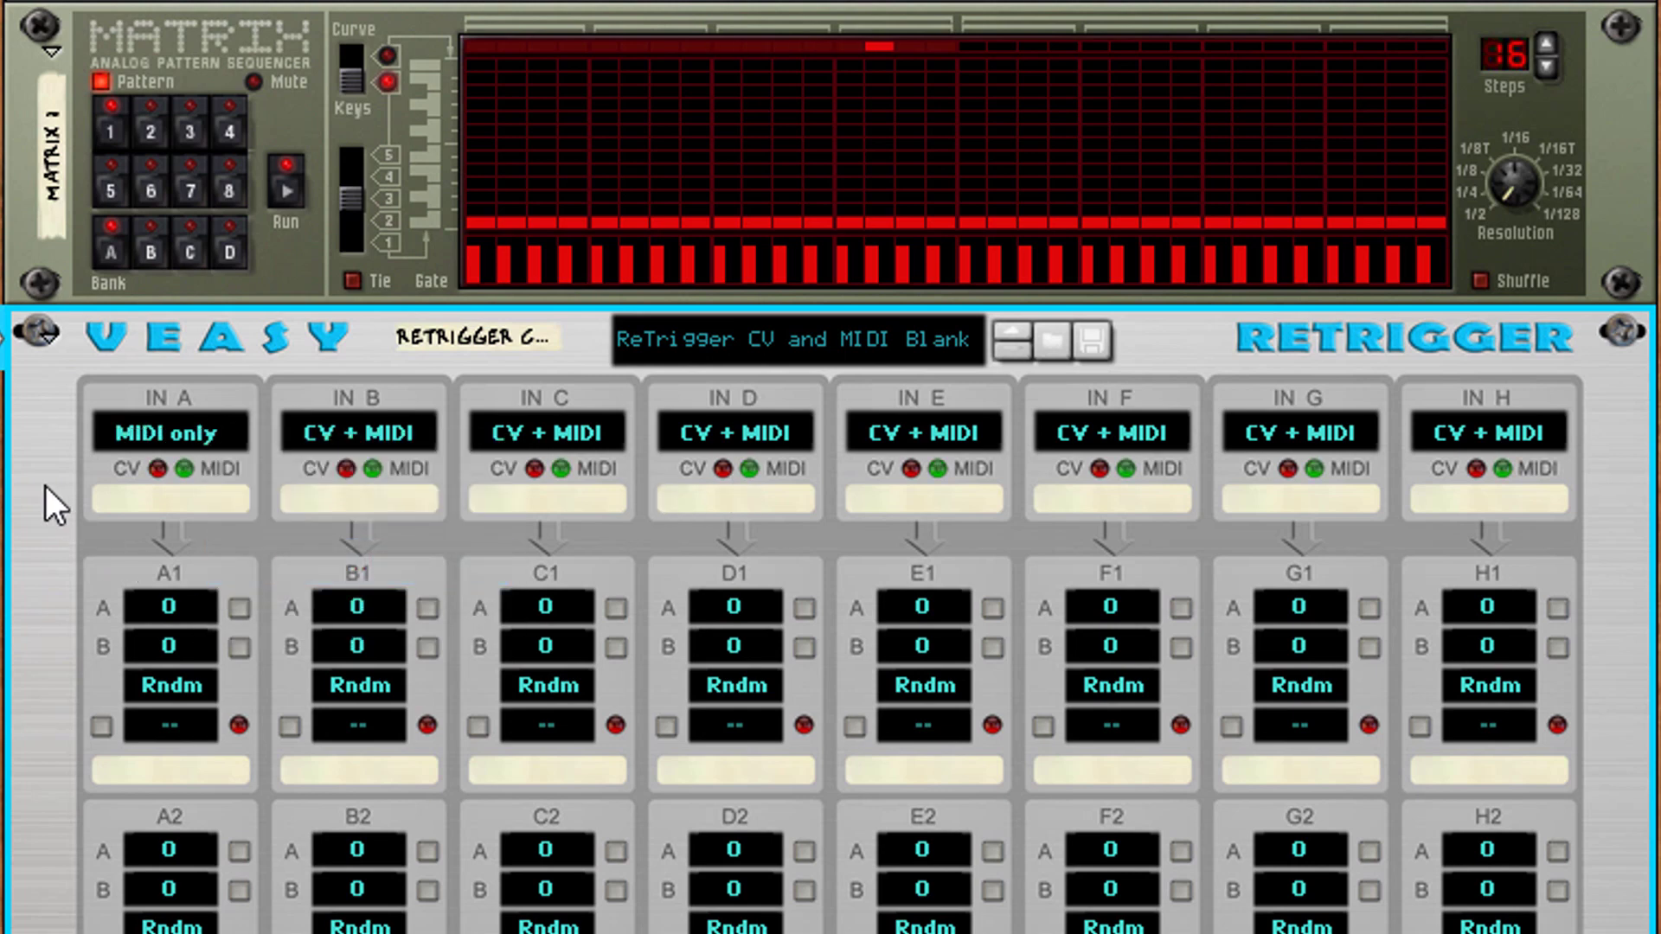
pyautogui.click(177, 429)
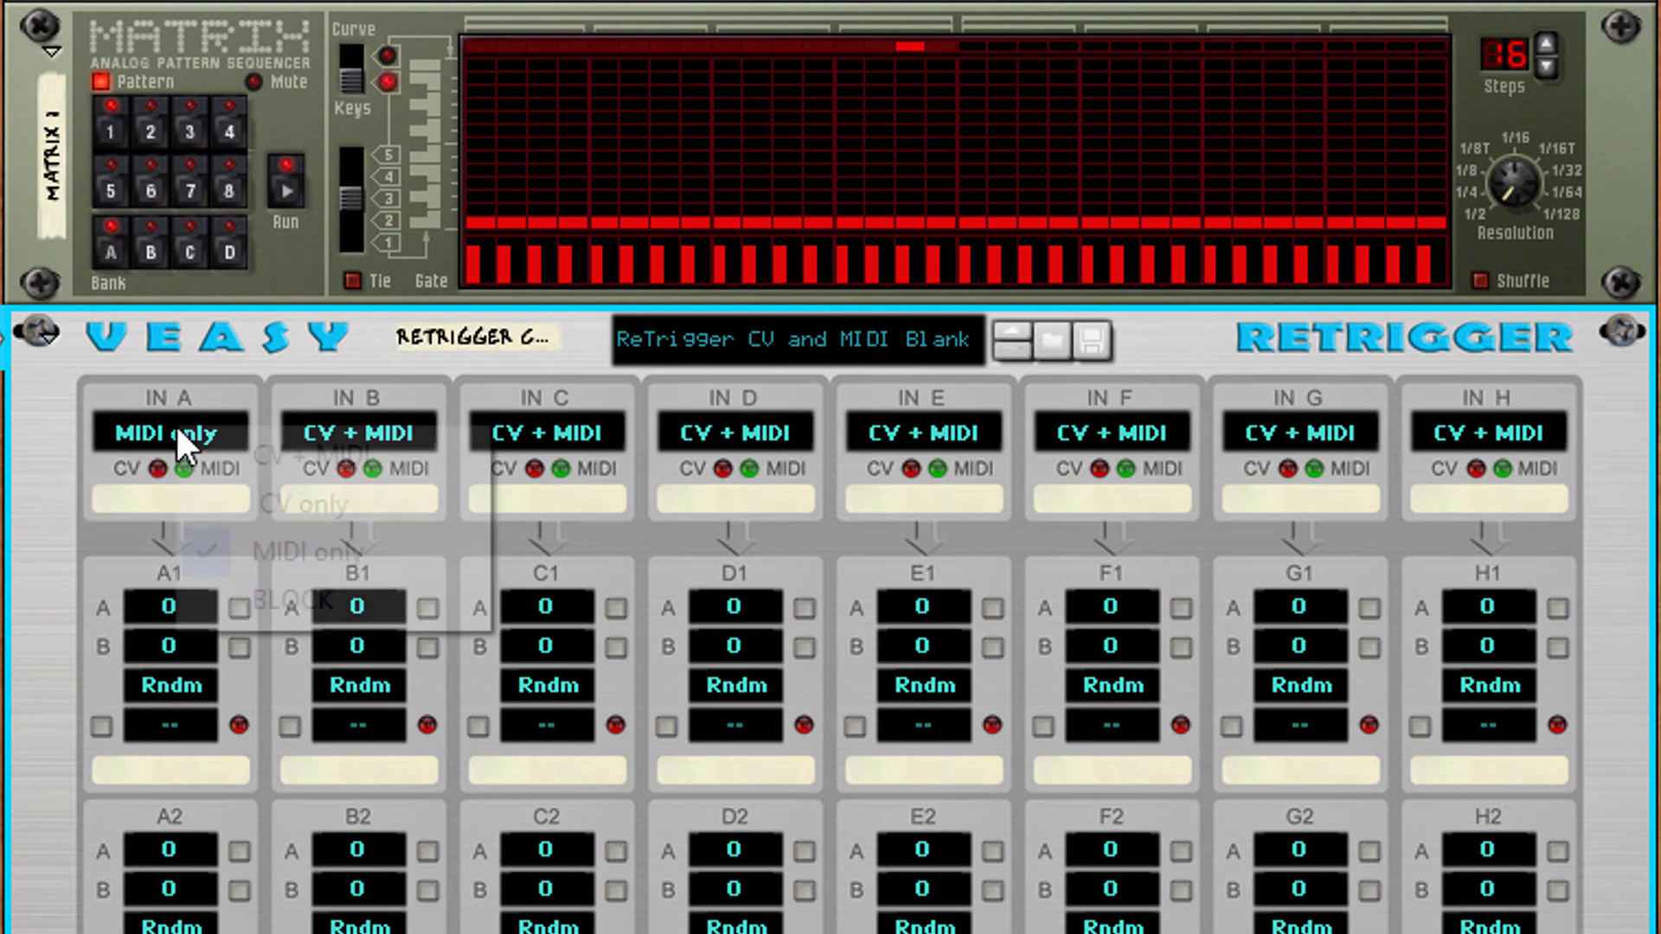
pyautogui.click(234, 605)
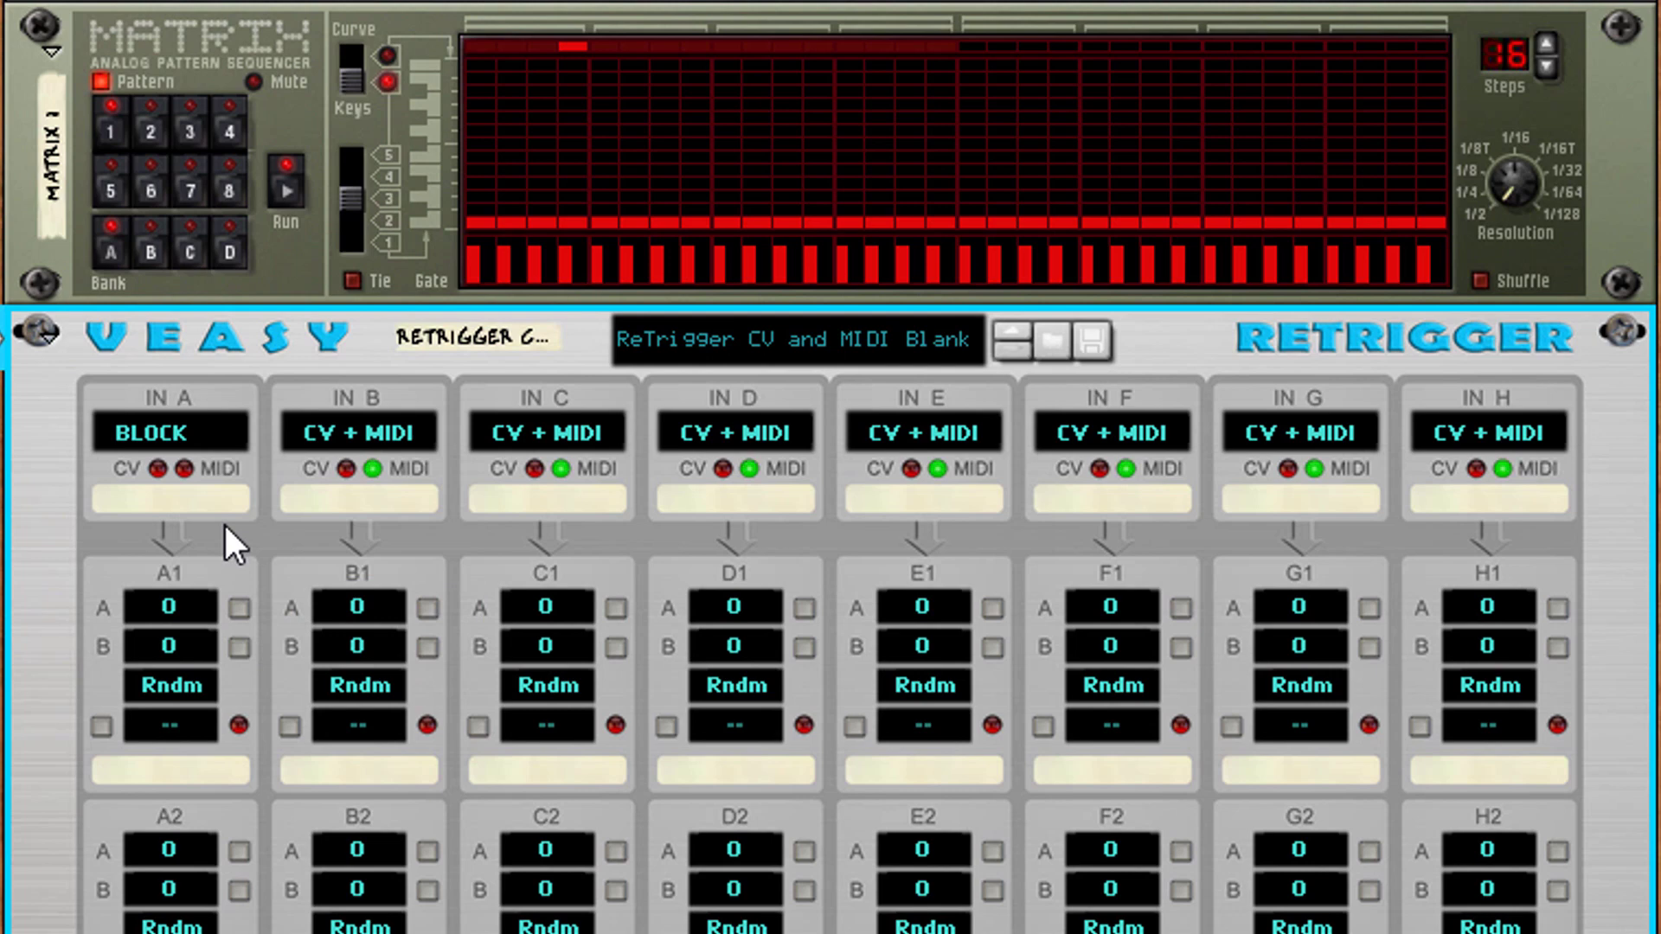
pyautogui.click(204, 427)
pyautogui.click(240, 462)
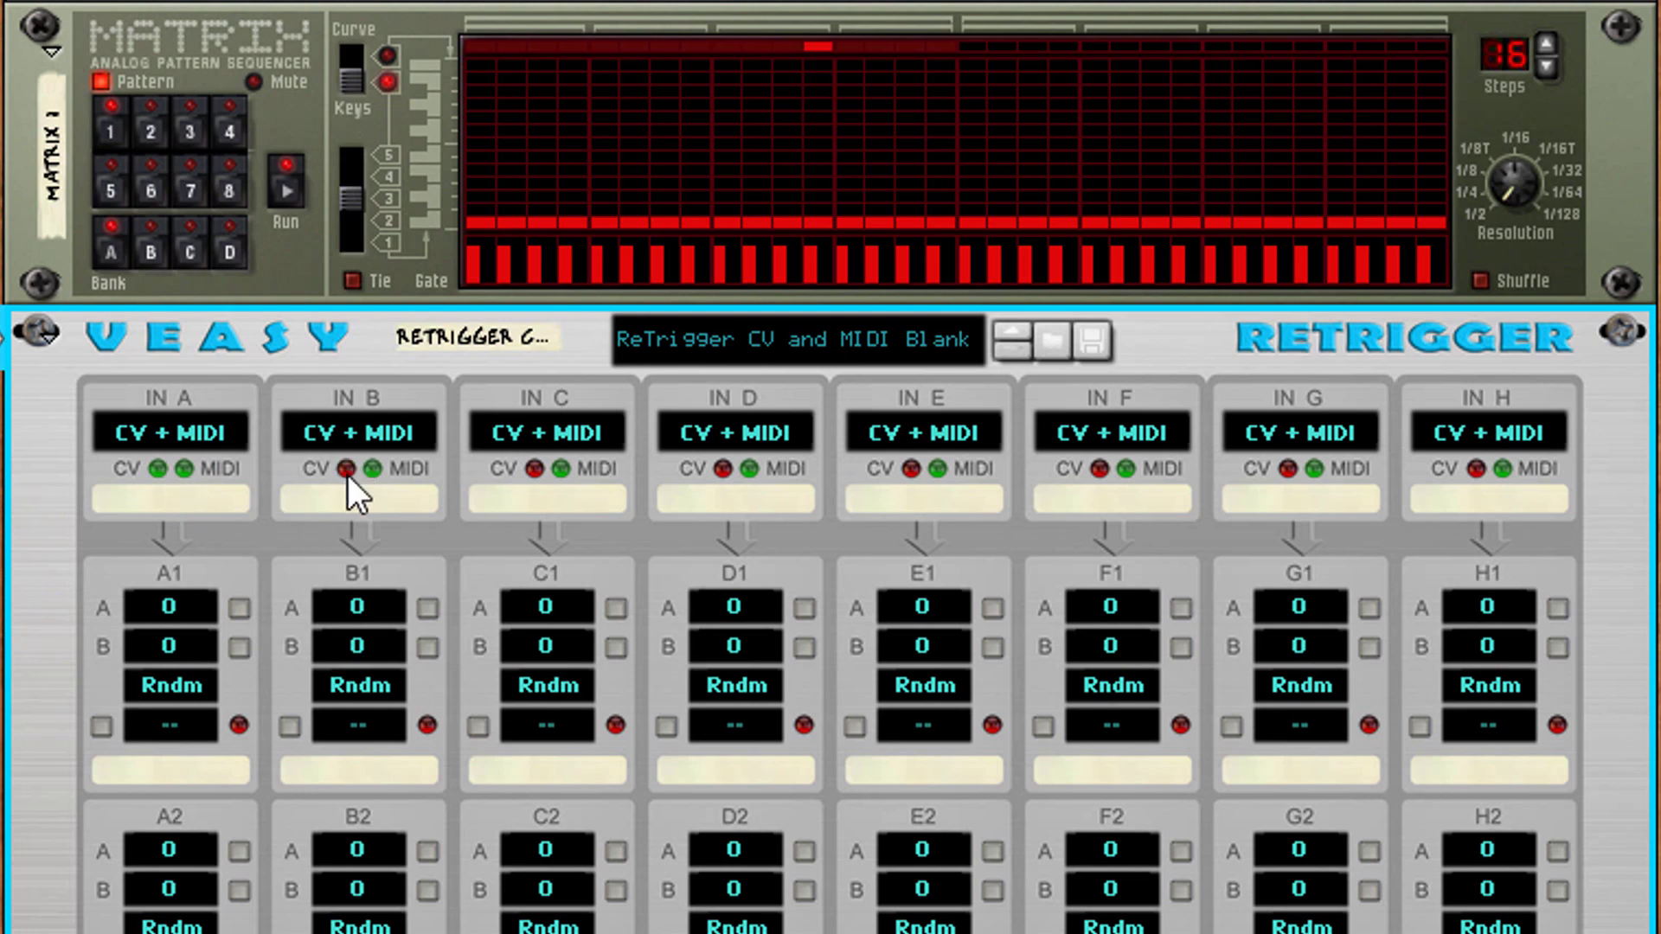
# - Try the Matrix gate cable in ReTrigger IN B, then stop playback and replug it into IN A
pyautogui.press('Tab')
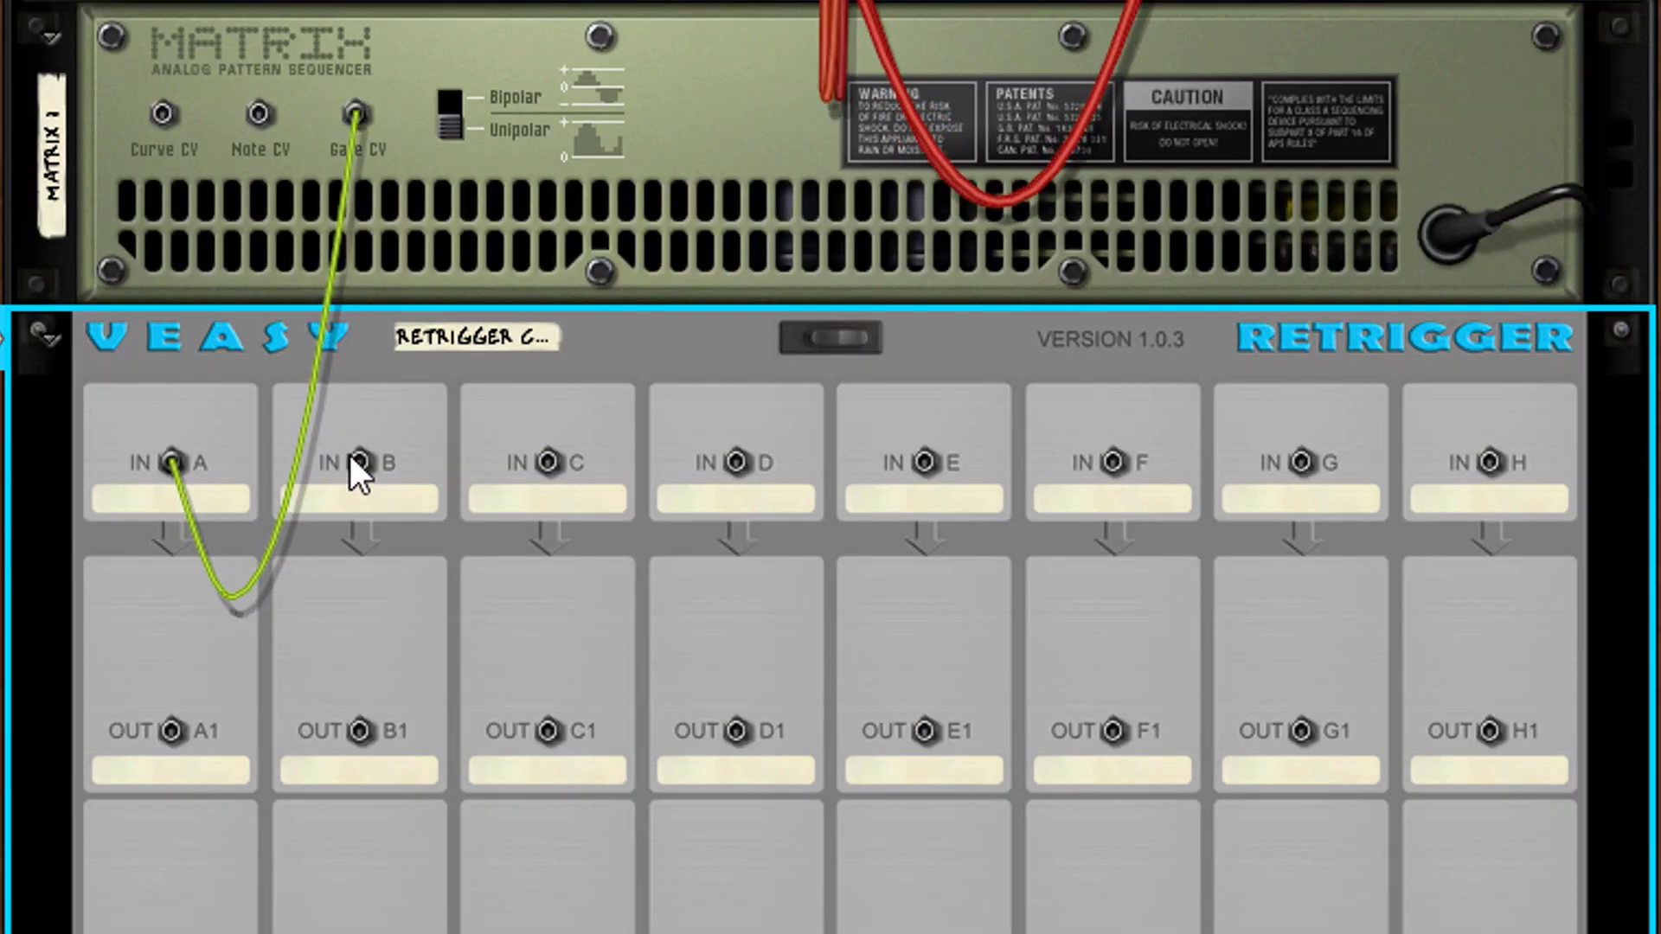
pyautogui.moveTo(174, 458); pyautogui.dragTo(356, 460)
pyautogui.press('Tab')
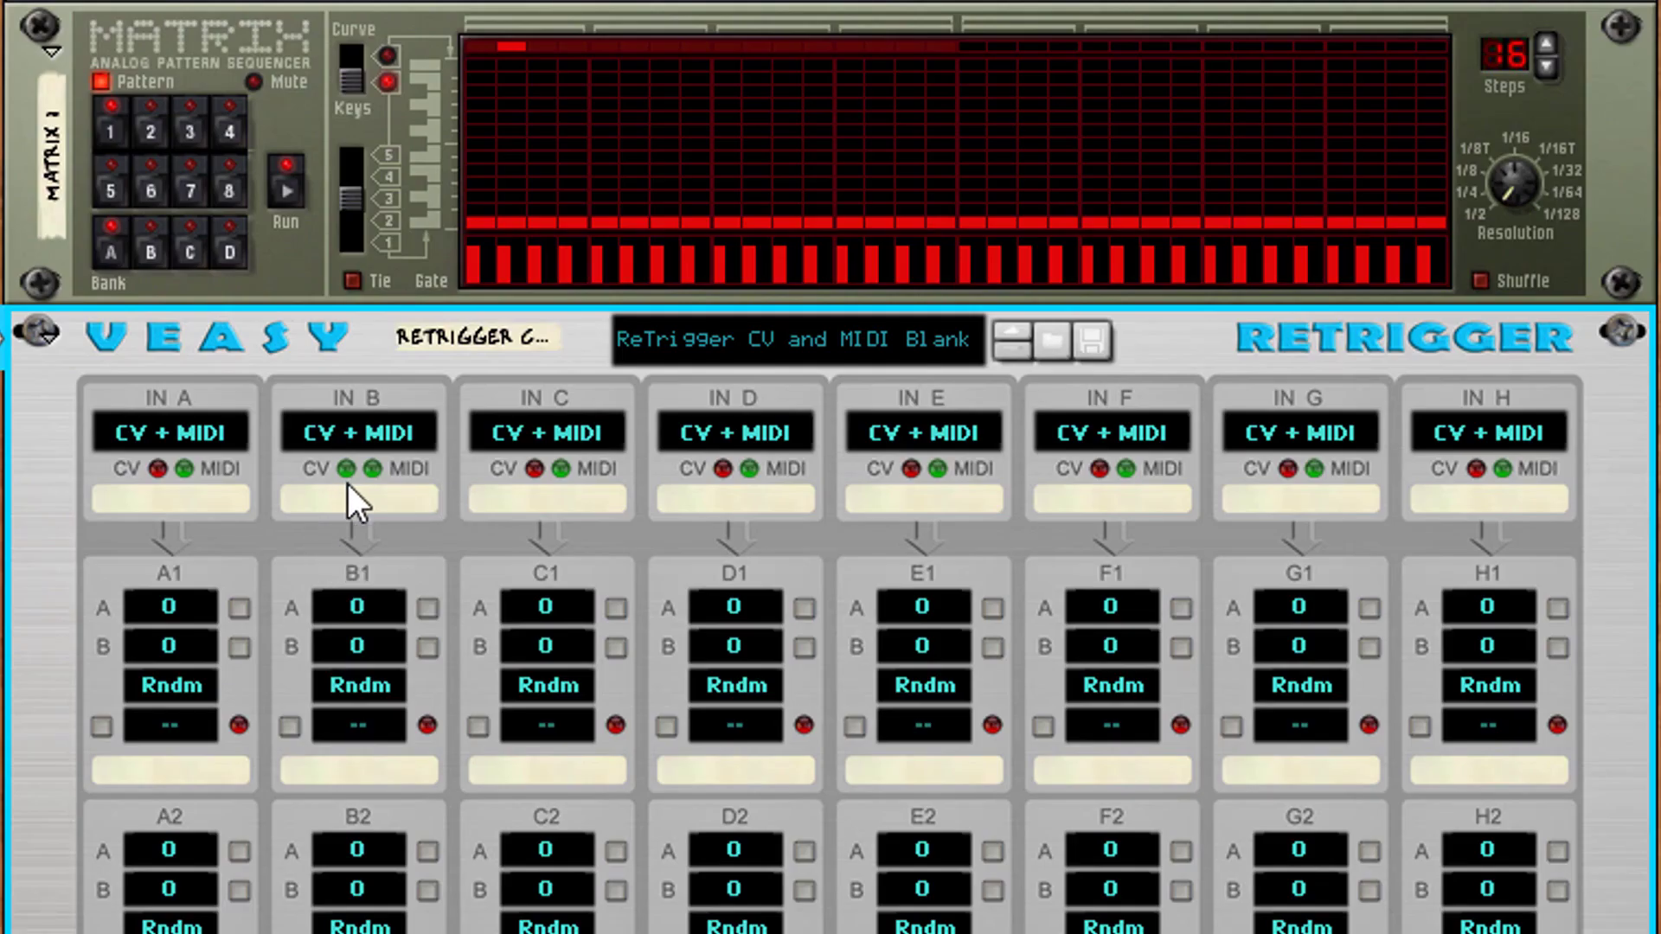
pyautogui.press('space')
pyautogui.press('space')
pyautogui.press('Tab')
pyautogui.moveTo(355, 456); pyautogui.dragTo(208, 471)
pyautogui.press('Tab')
# - Tick A1's Enable CV Out and drag its Value A up to 16
pyautogui.click(101, 725)
pyautogui.moveTo(190, 595); pyautogui.dragTo(201, 549)
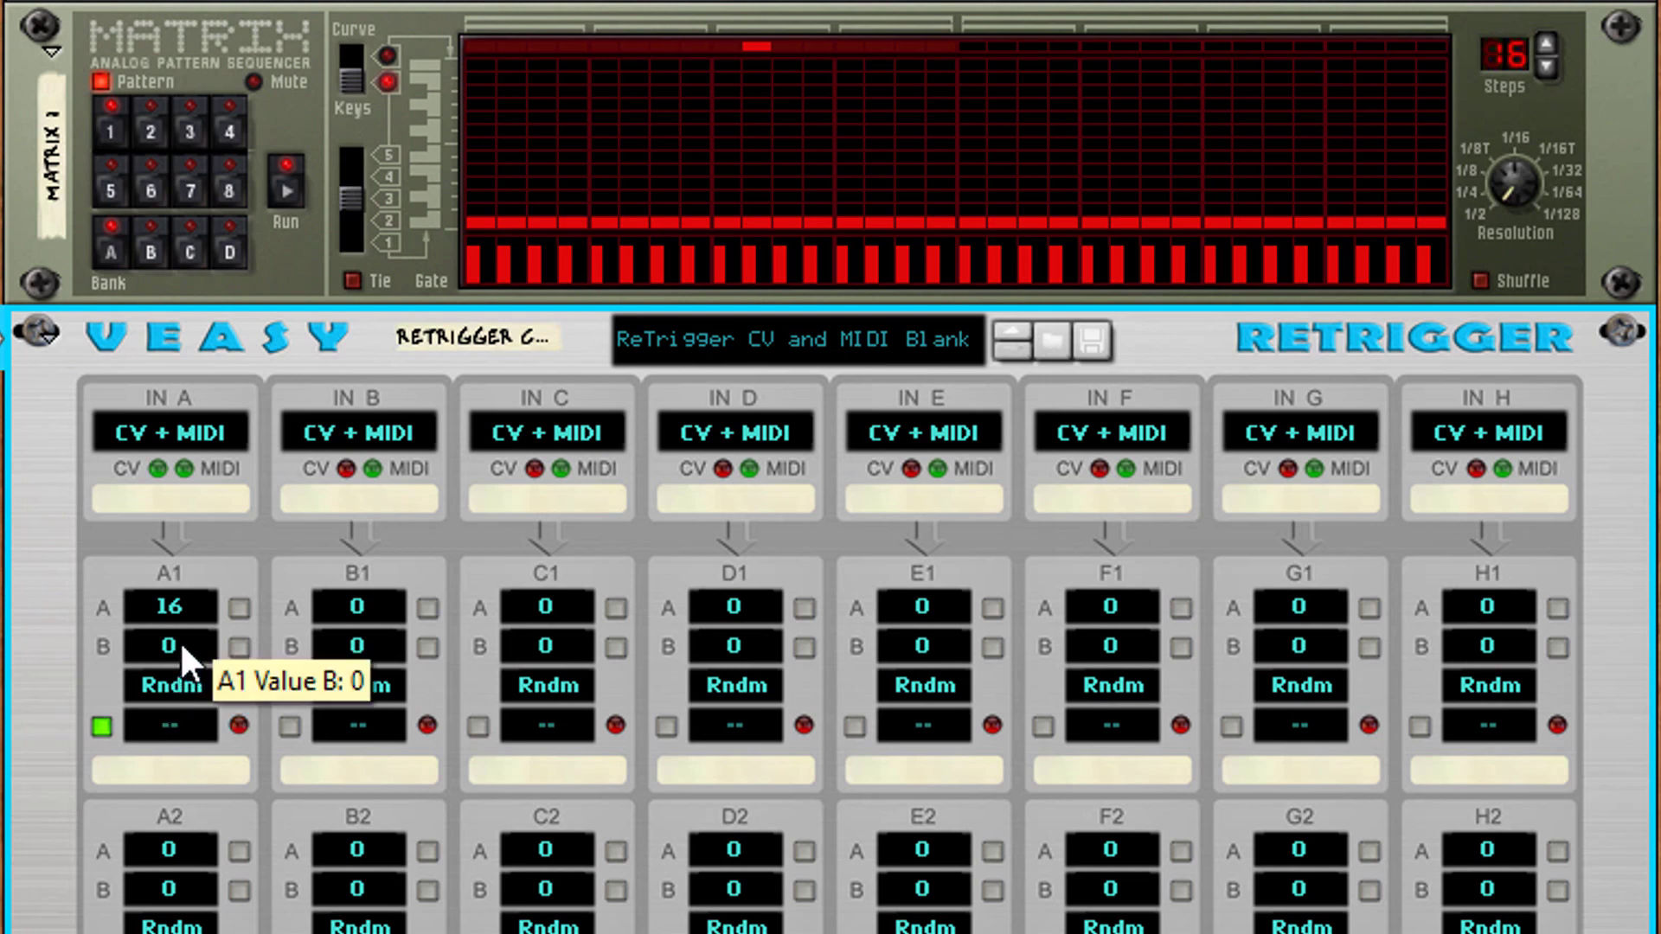
# - Set A1's Value A to 37 and Value B to -25, auditioning each with the test checkboxes
pyautogui.moveTo(180, 640); pyautogui.dragTo(178, 699)
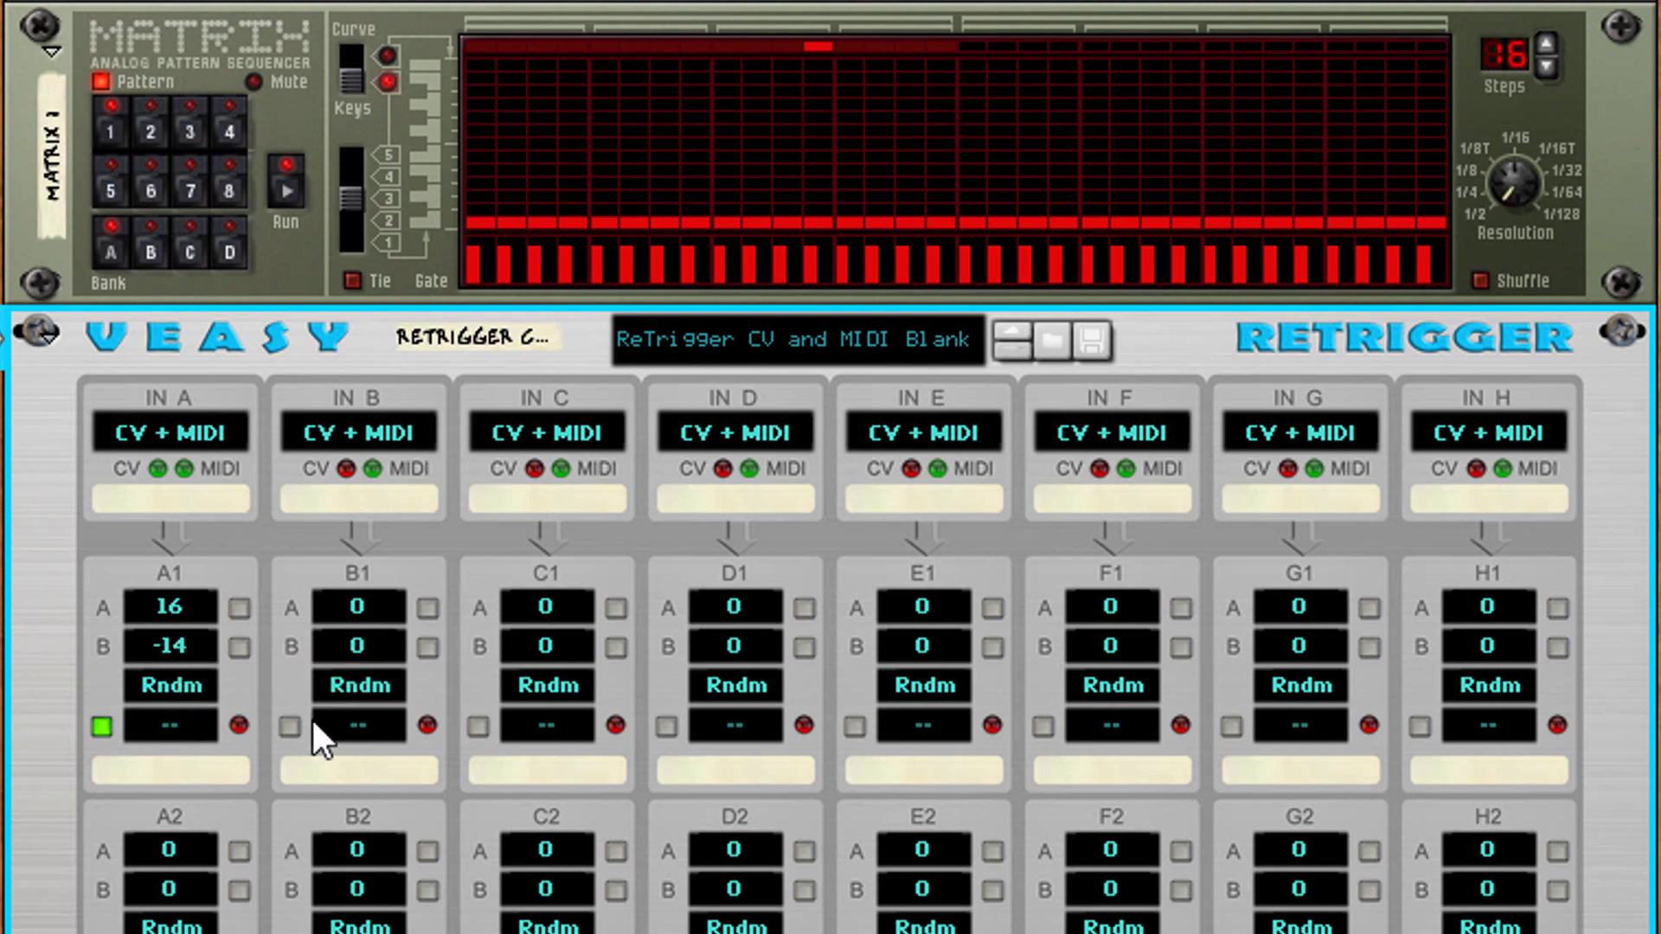
pyautogui.click(238, 608)
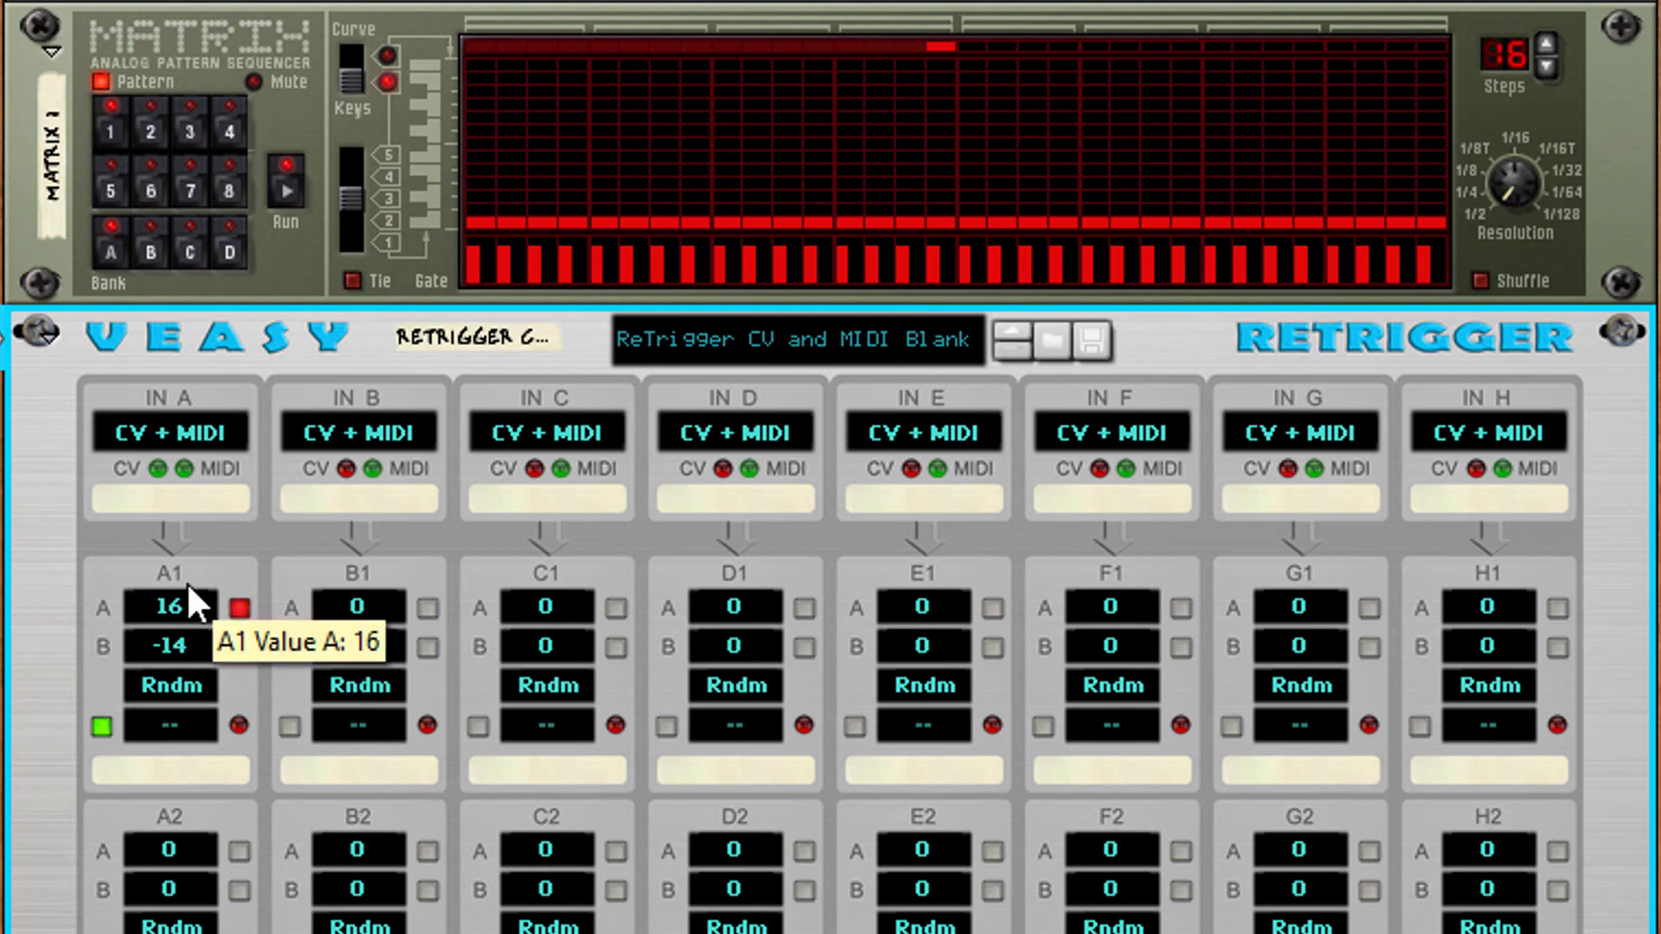
pyautogui.moveTo(169, 599); pyautogui.dragTo(190, 511)
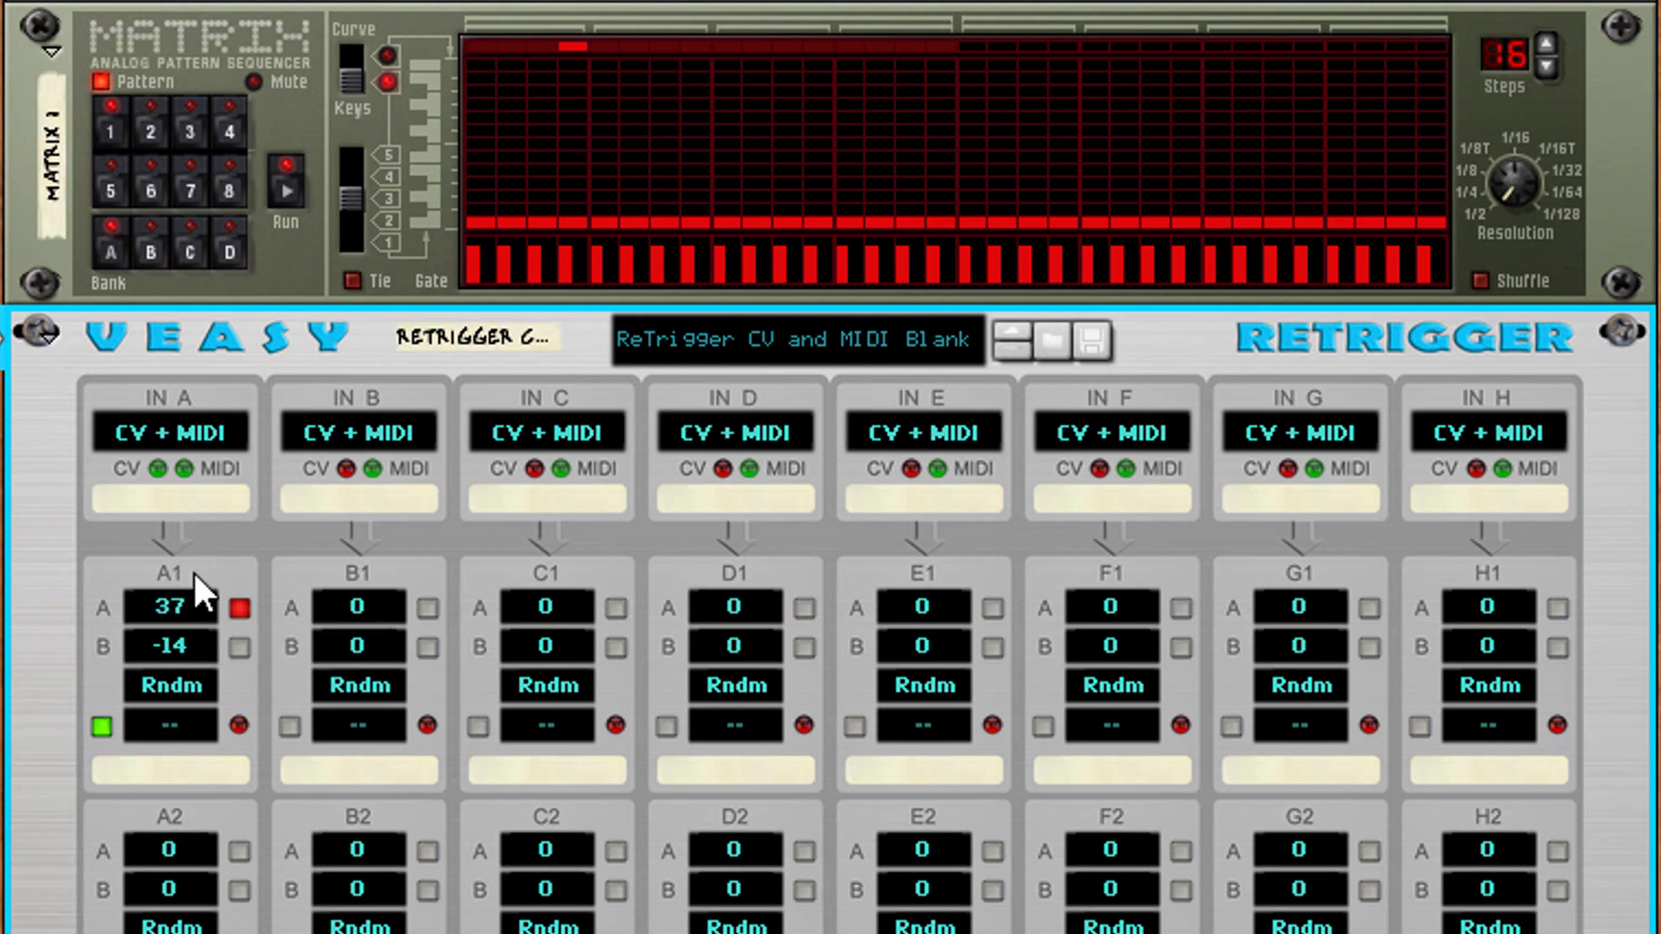
pyautogui.click(239, 645)
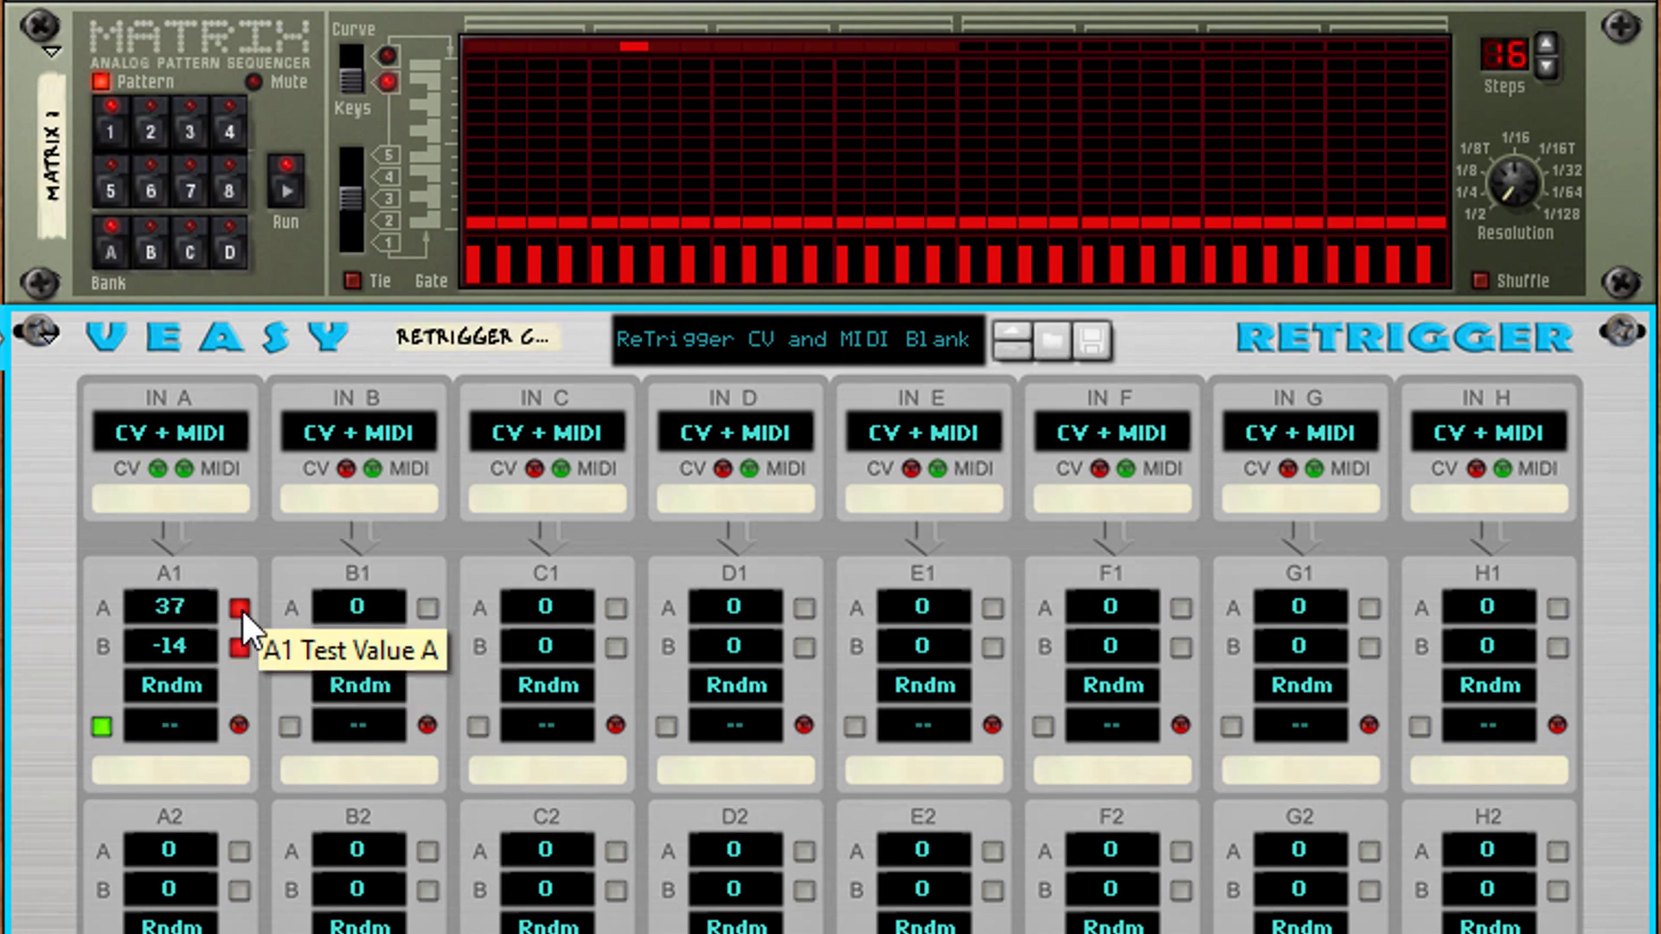
pyautogui.moveTo(185, 649); pyautogui.dragTo(254, 677)
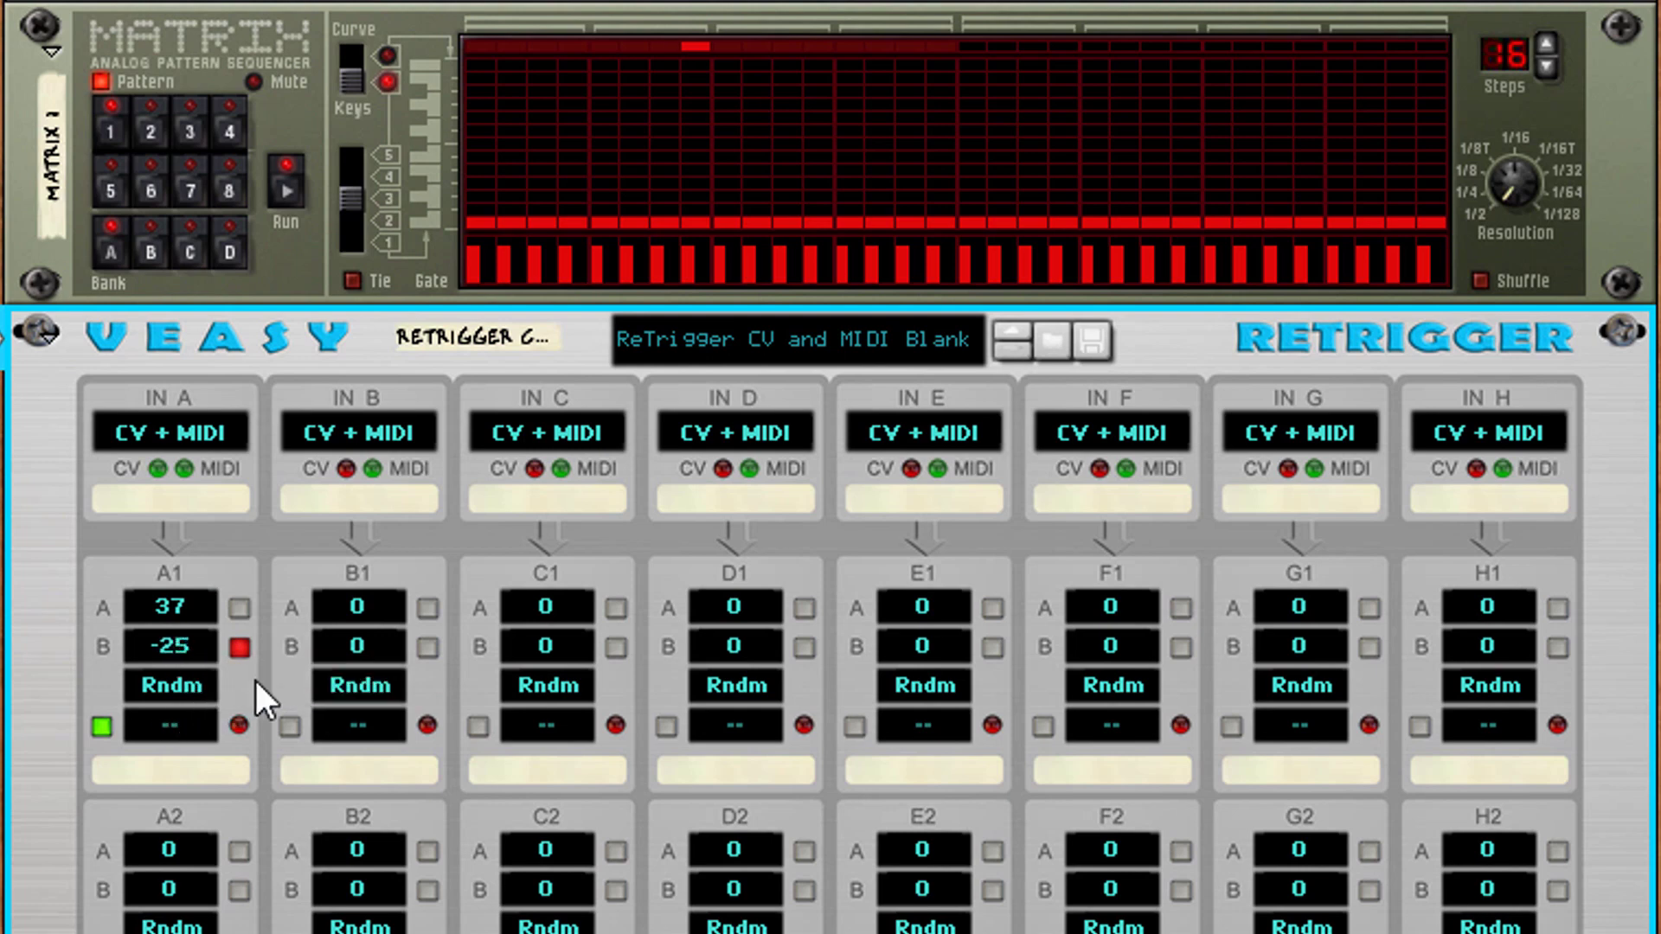
pyautogui.click(235, 607)
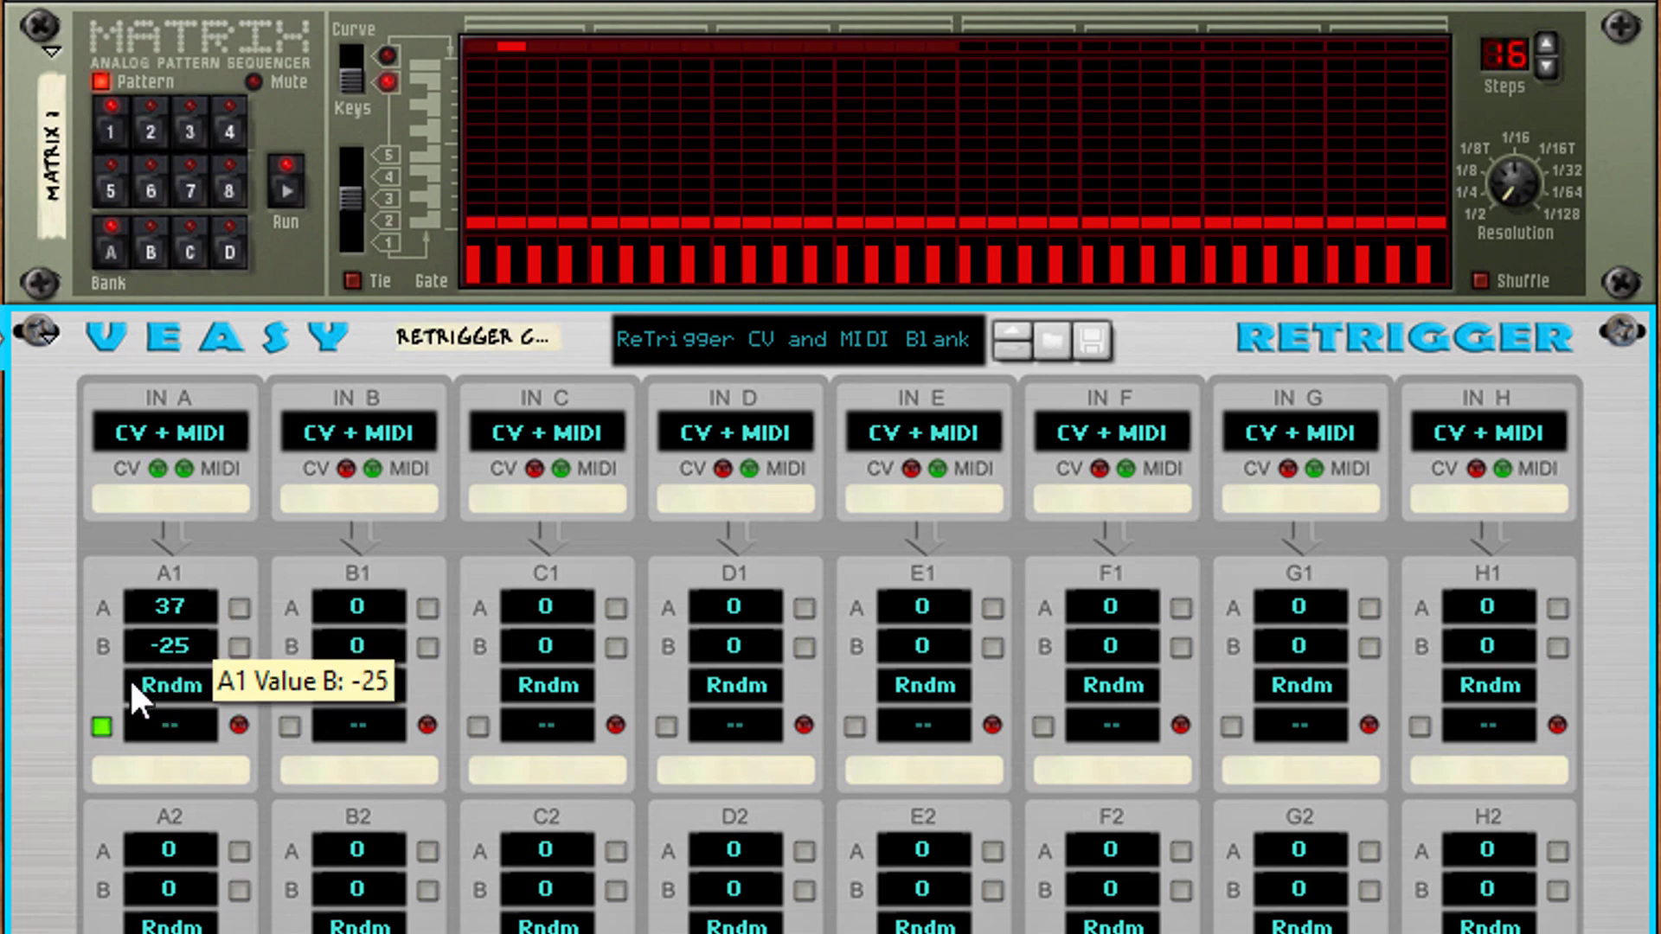
# - Switch A1 to UpDn mode, raise the Matrix Resolution, and set A1's values to 127 and -127
pyautogui.click(174, 683)
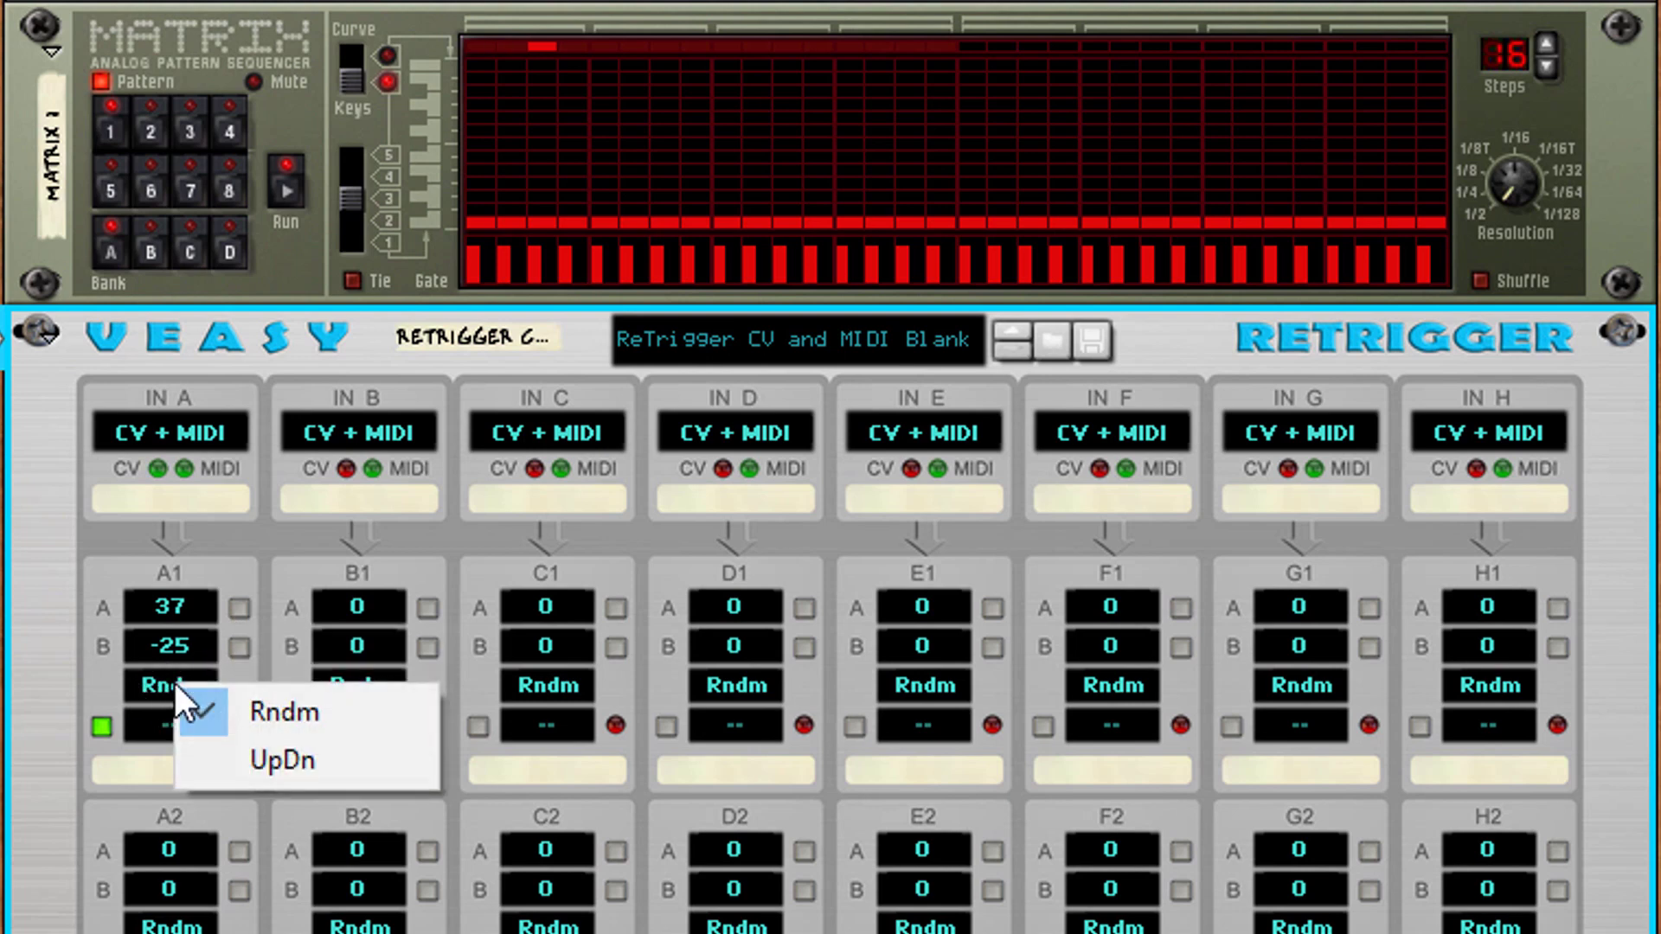
pyautogui.click(249, 751)
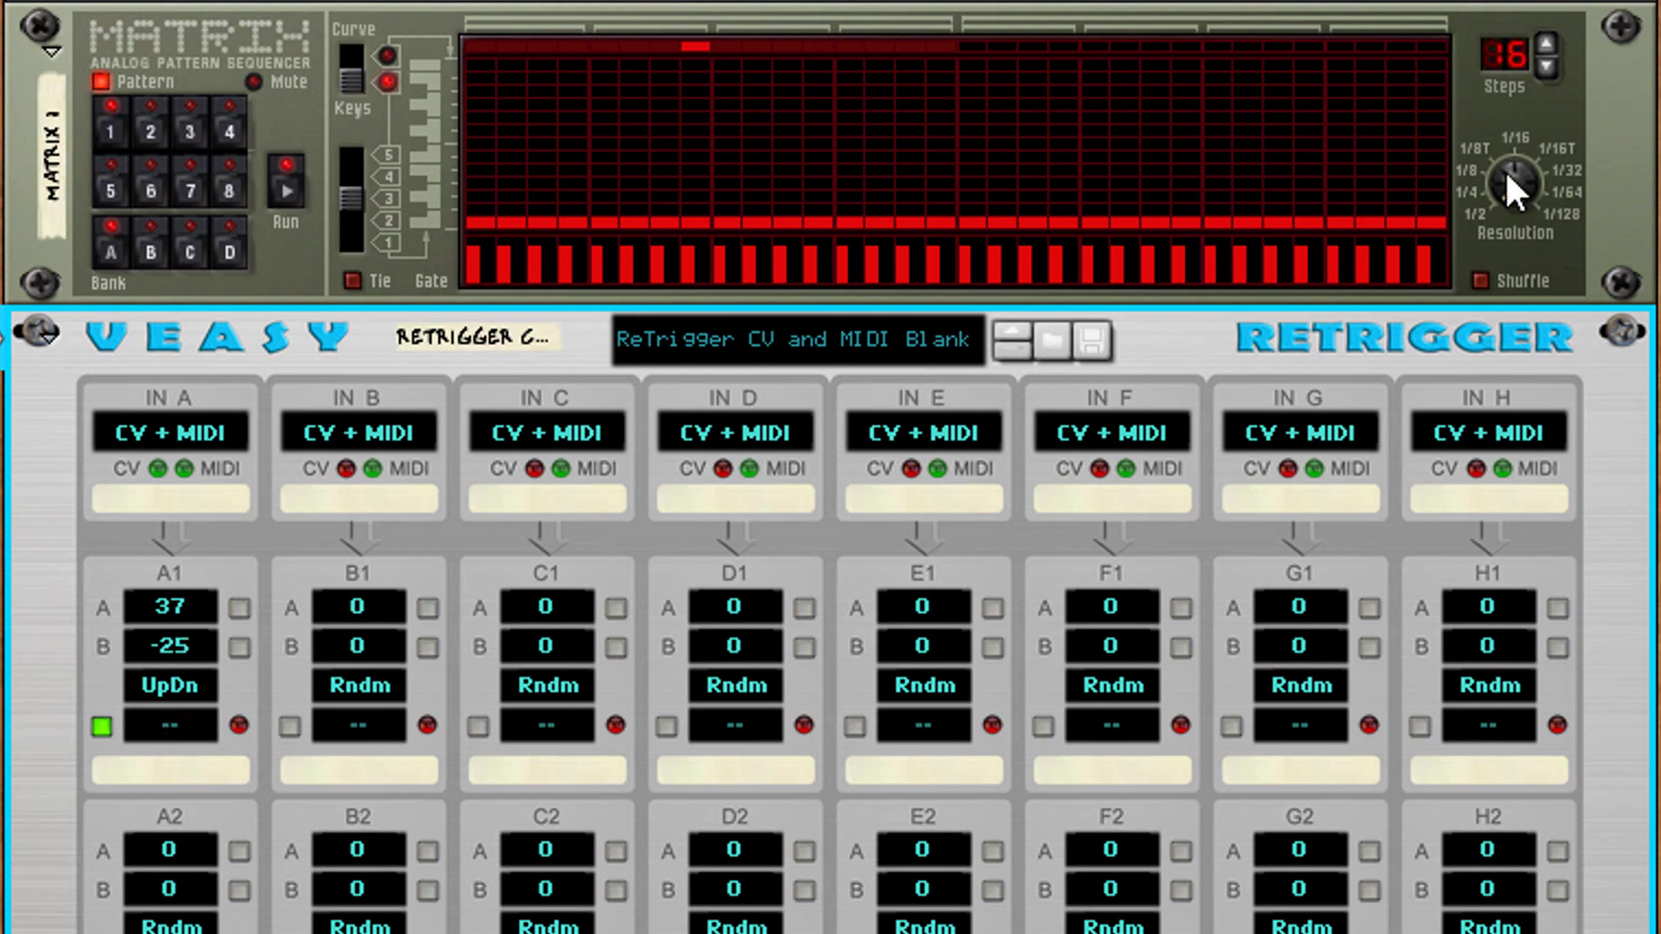
pyautogui.moveTo(1503, 177); pyautogui.dragTo(1496, 13)
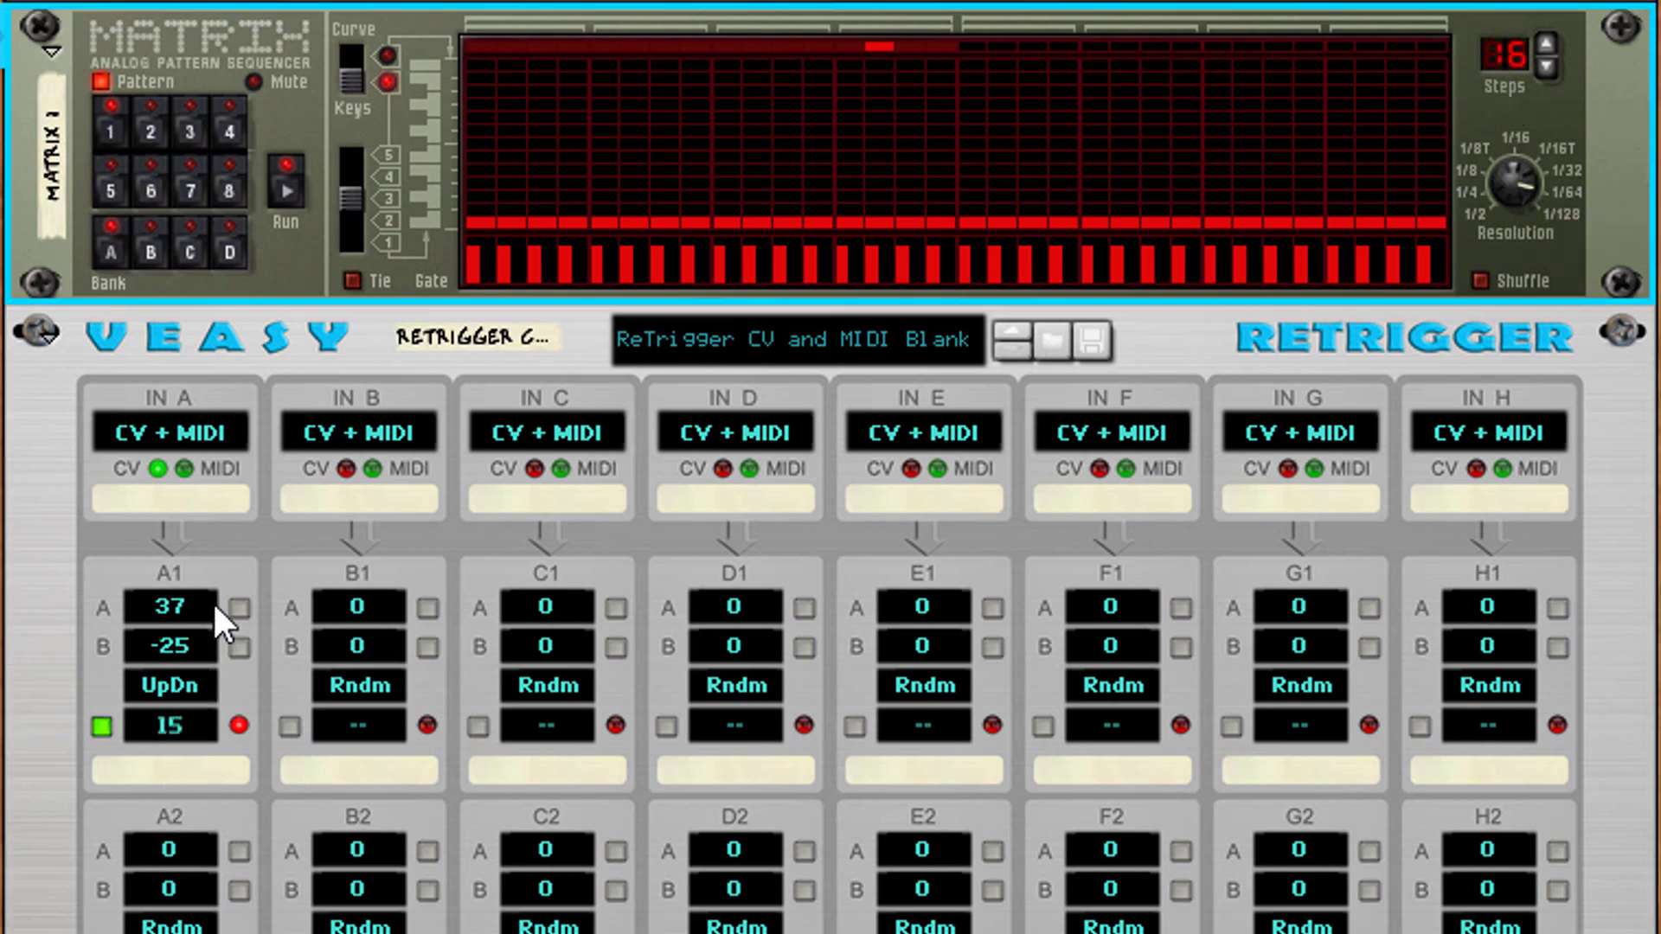
pyautogui.moveTo(185, 599); pyautogui.dragTo(225, 284)
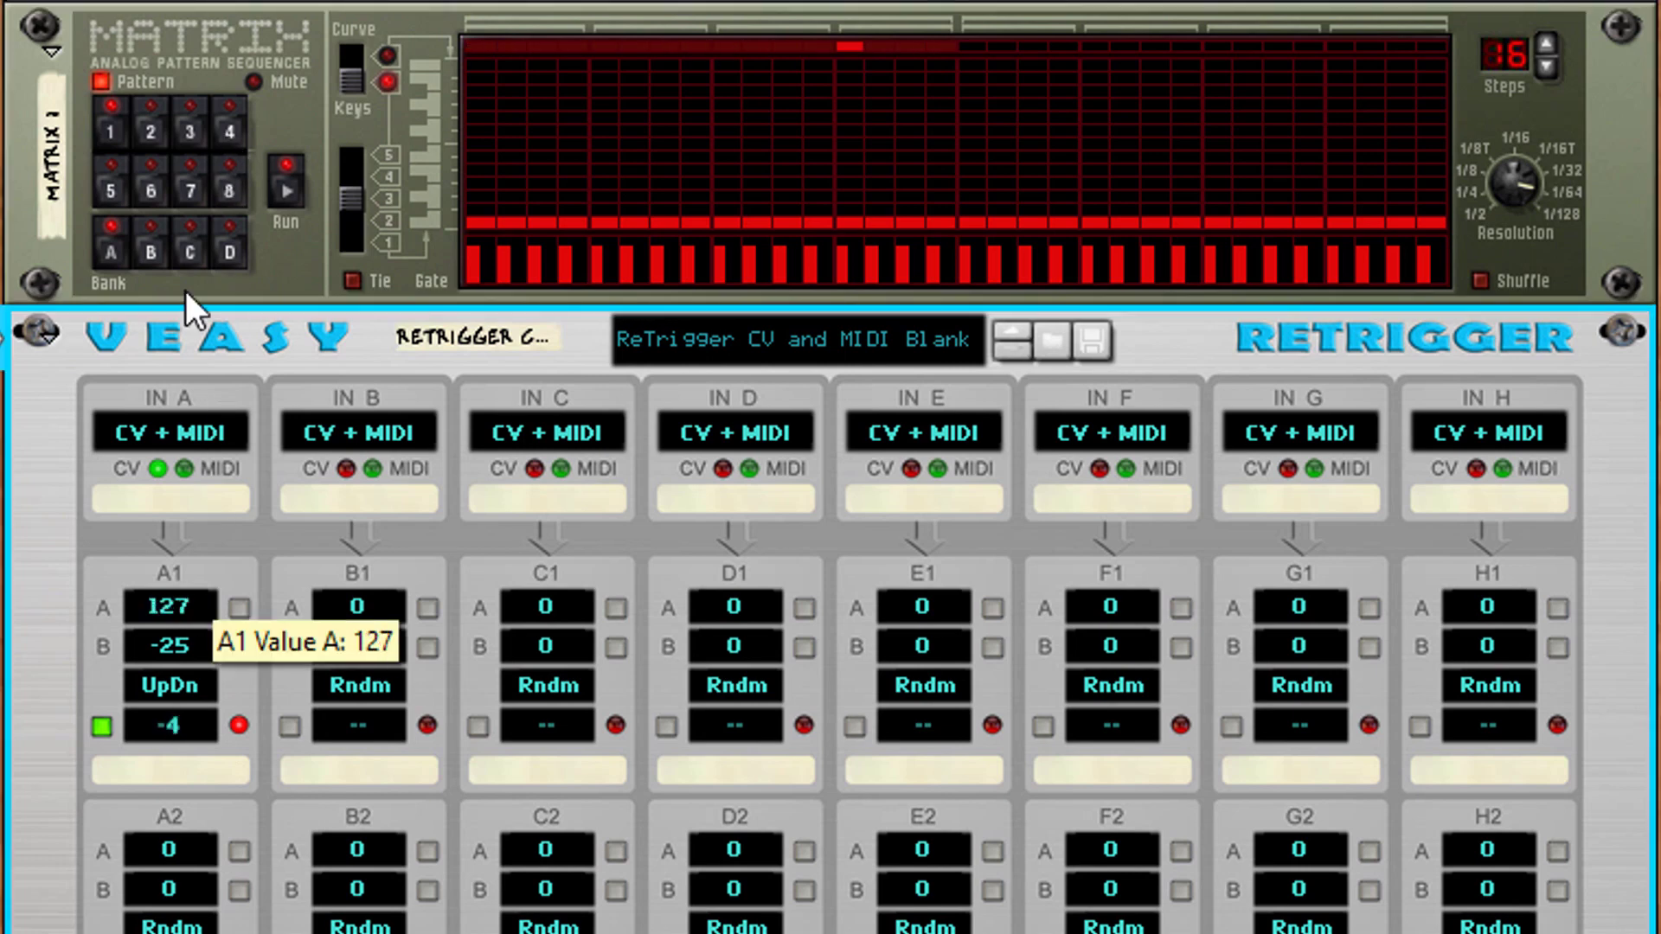
pyautogui.moveTo(194, 647); pyautogui.dragTo(198, 917)
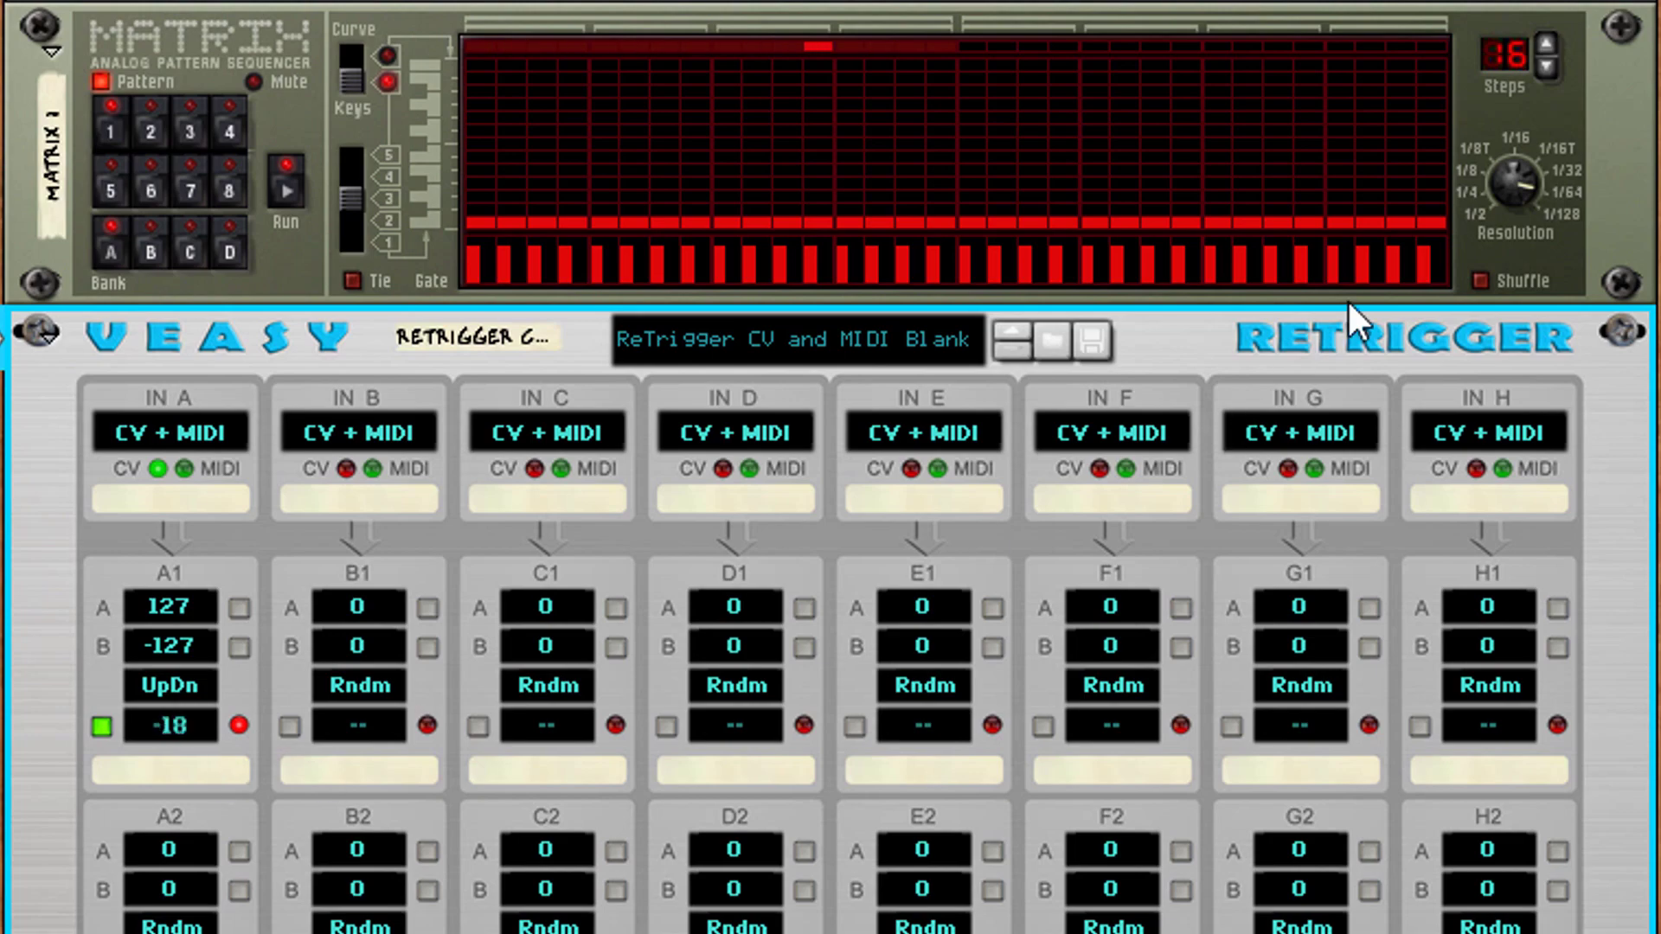
pyautogui.click(1513, 139)
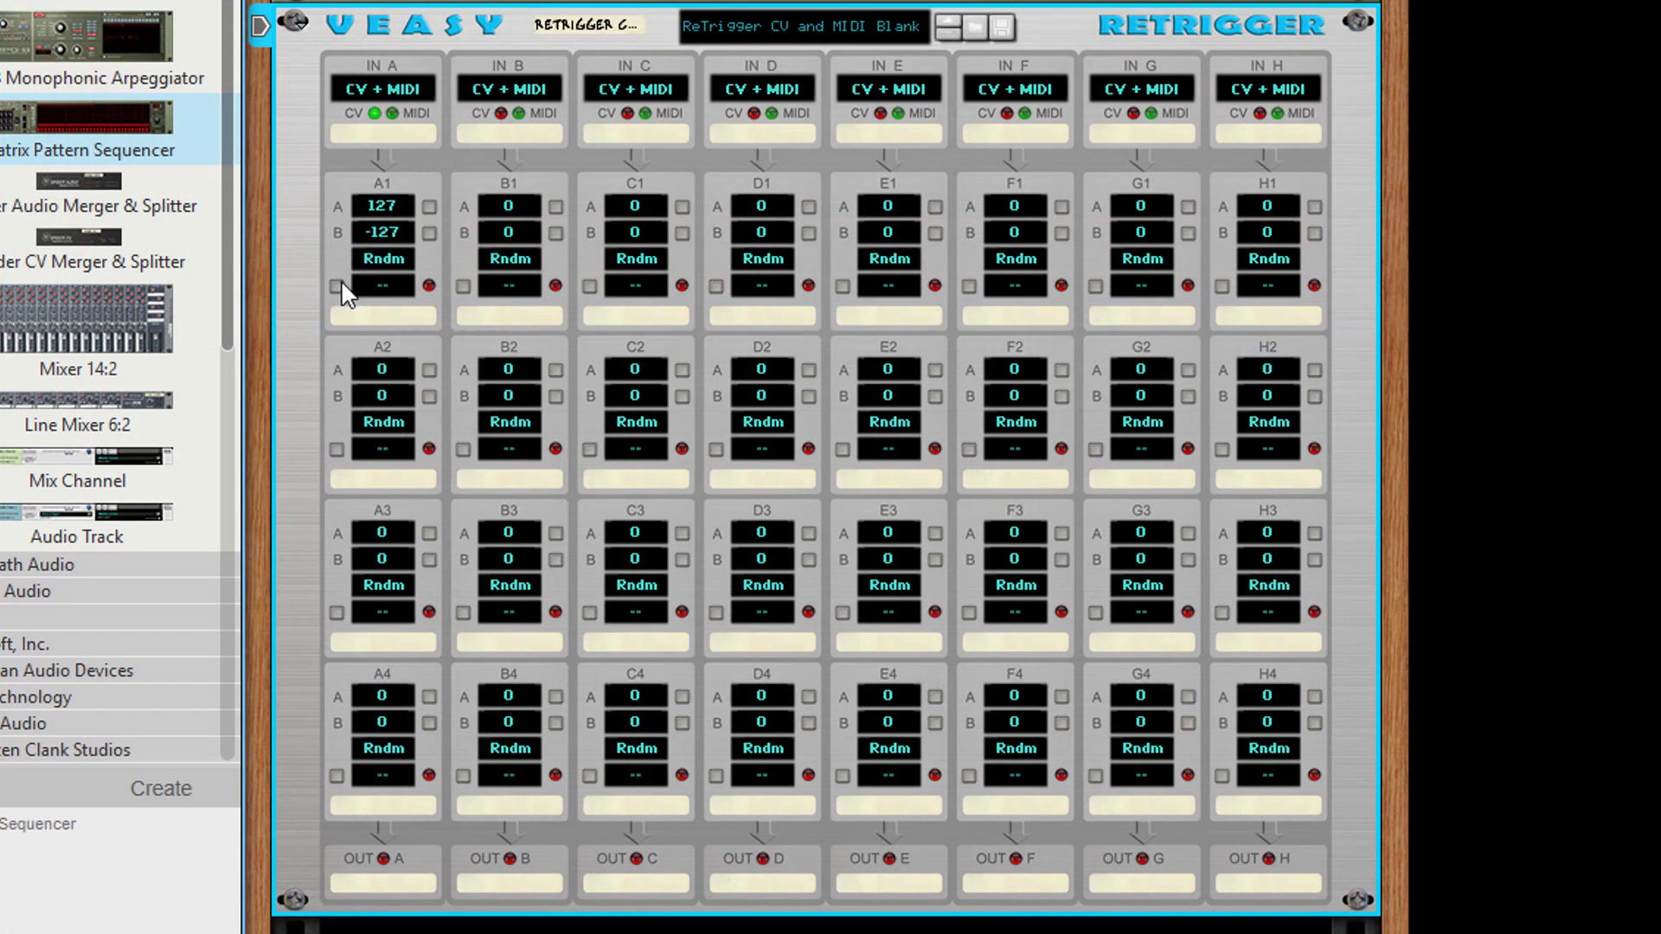
# - Enable CV output on groups A1–A4, setting Value A to 24 on A3 and 33 on A4
pyautogui.click(336, 285)
pyautogui.click(336, 449)
pyautogui.click(337, 612)
pyautogui.click(336, 775)
pyautogui.moveTo(394, 538); pyautogui.dragTo(405, 345)
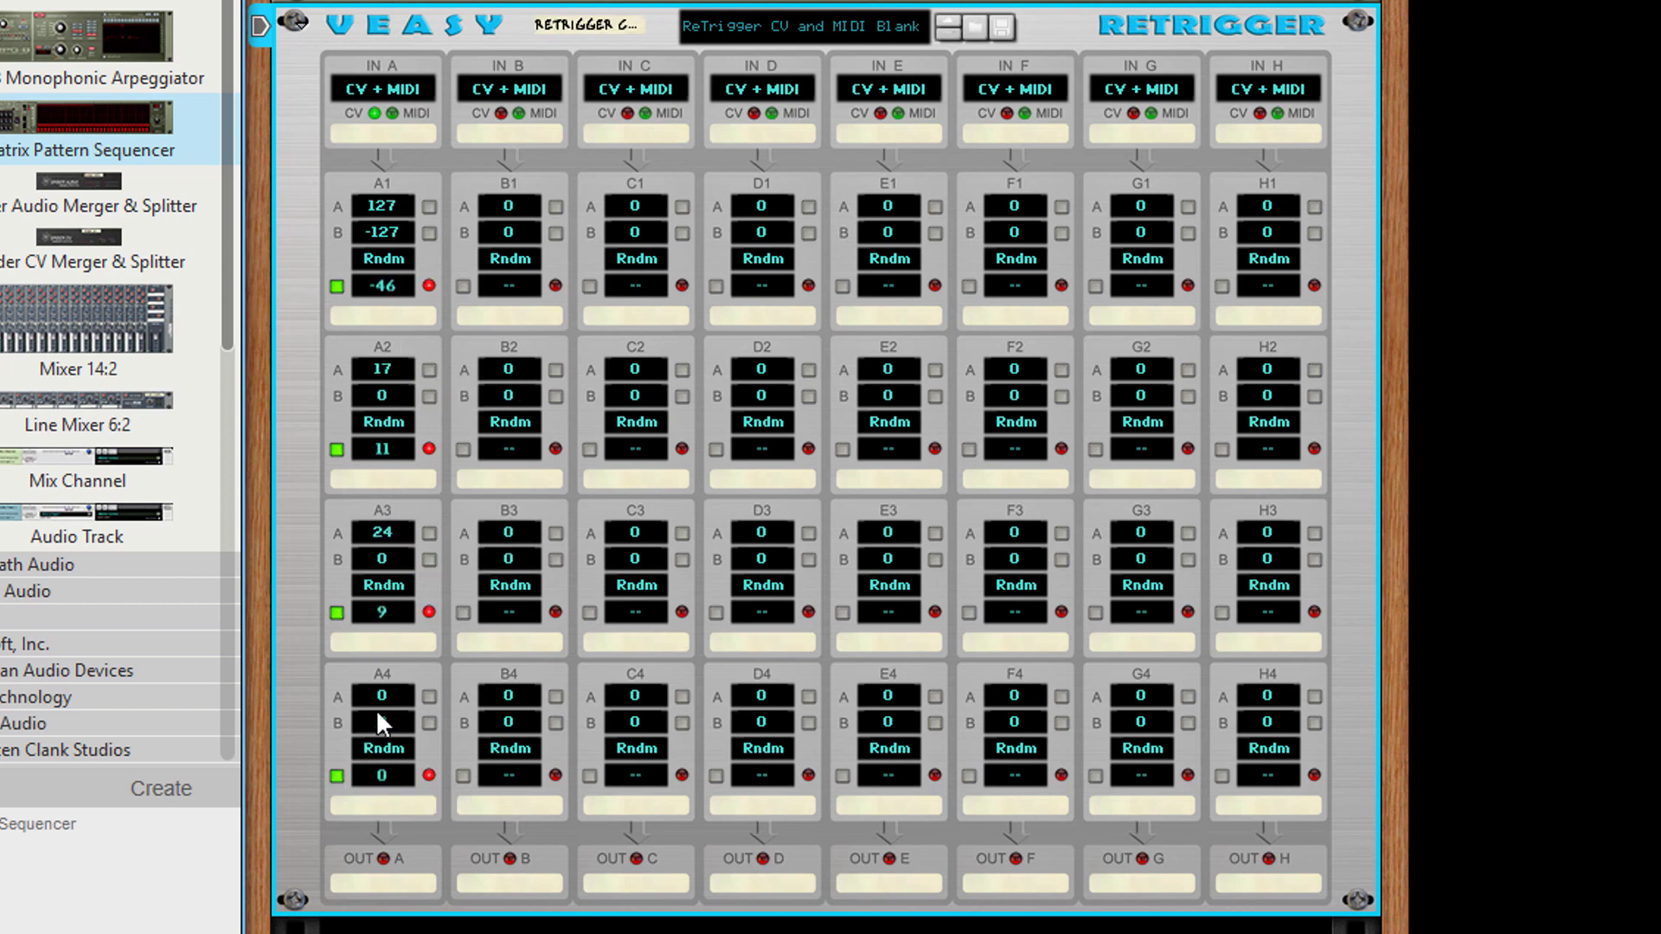
pyautogui.moveTo(393, 697); pyautogui.dragTo(400, 645)
# - Cable OUT A into IN B on the back panel and enable B1's CV output
pyautogui.press('Tab')
pyautogui.moveTo(385, 864); pyautogui.dragTo(505, 106)
pyautogui.press('Tab')
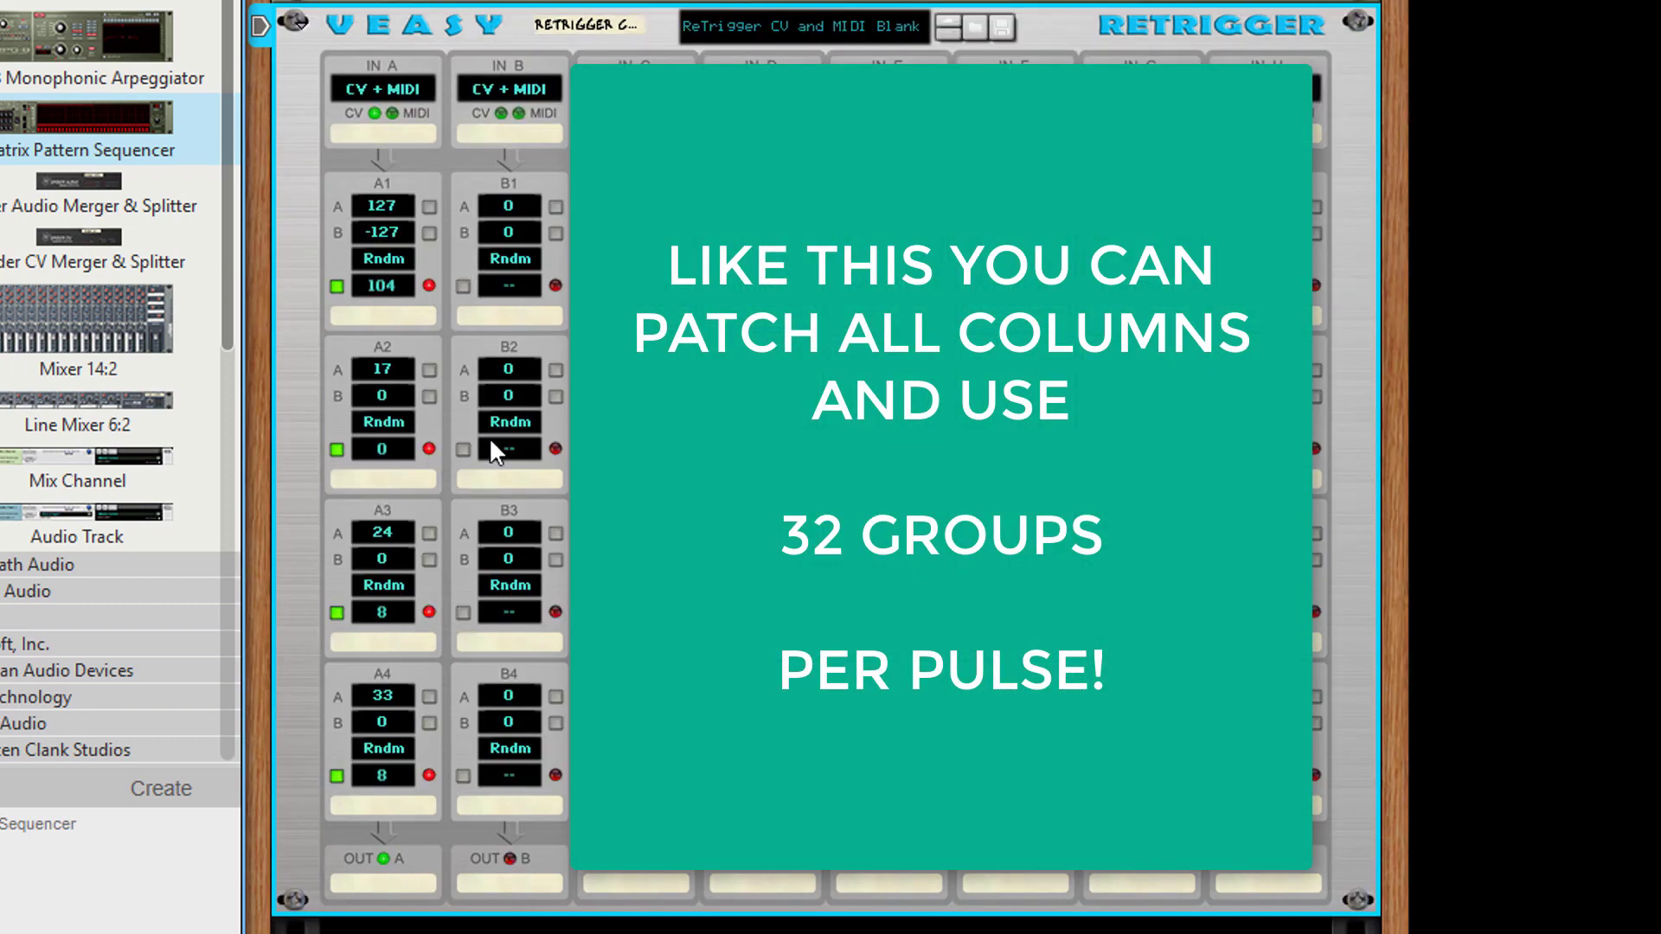
pyautogui.click(463, 286)
# - Enable CV output on groups B2, B3 and B4
pyautogui.click(461, 448)
pyautogui.click(463, 613)
pyautogui.click(462, 775)
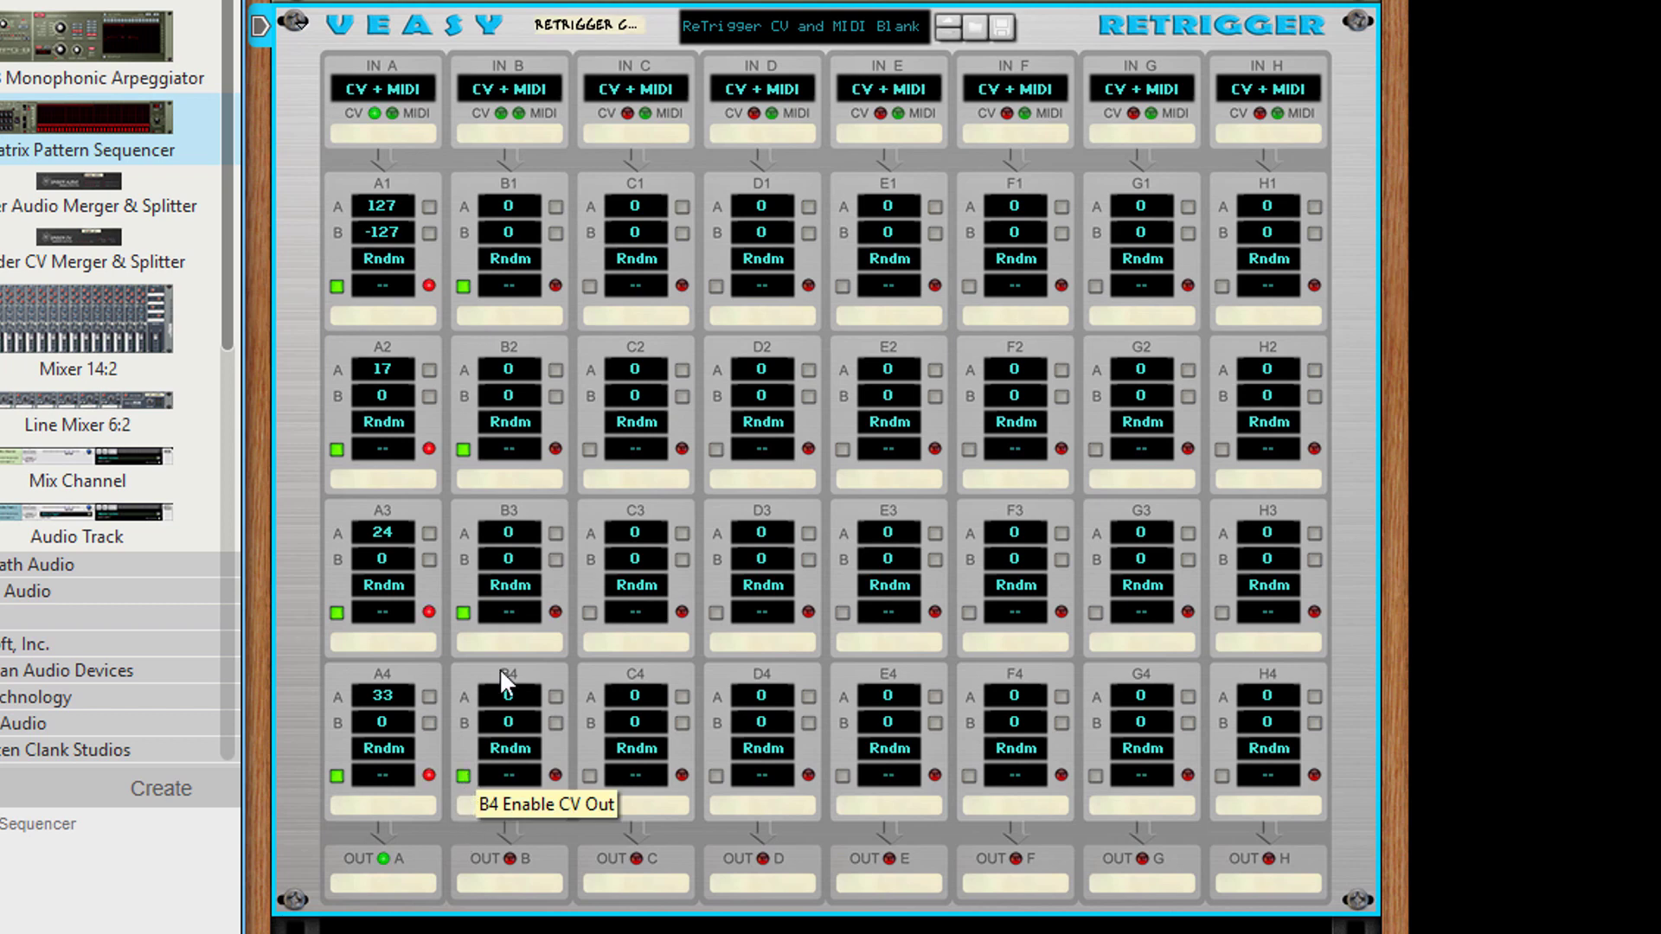
# - Try IN B's MIDI only and BLOCK modes, then settle IN B on CV + MIDI
pyautogui.click(517, 87)
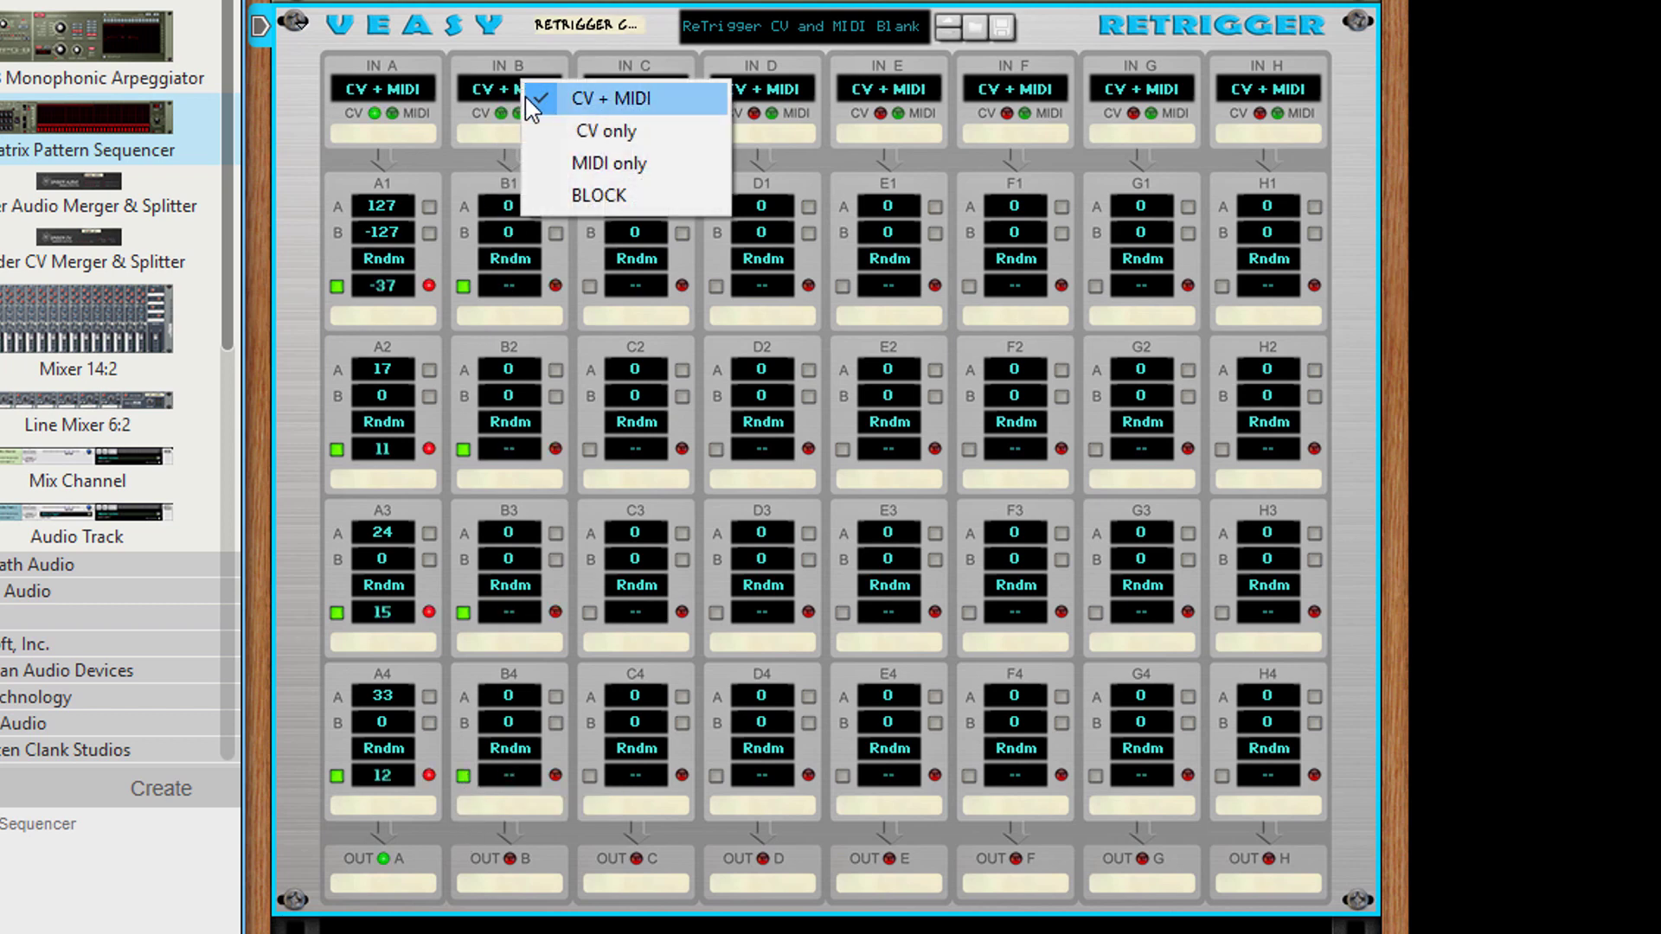
pyautogui.click(596, 162)
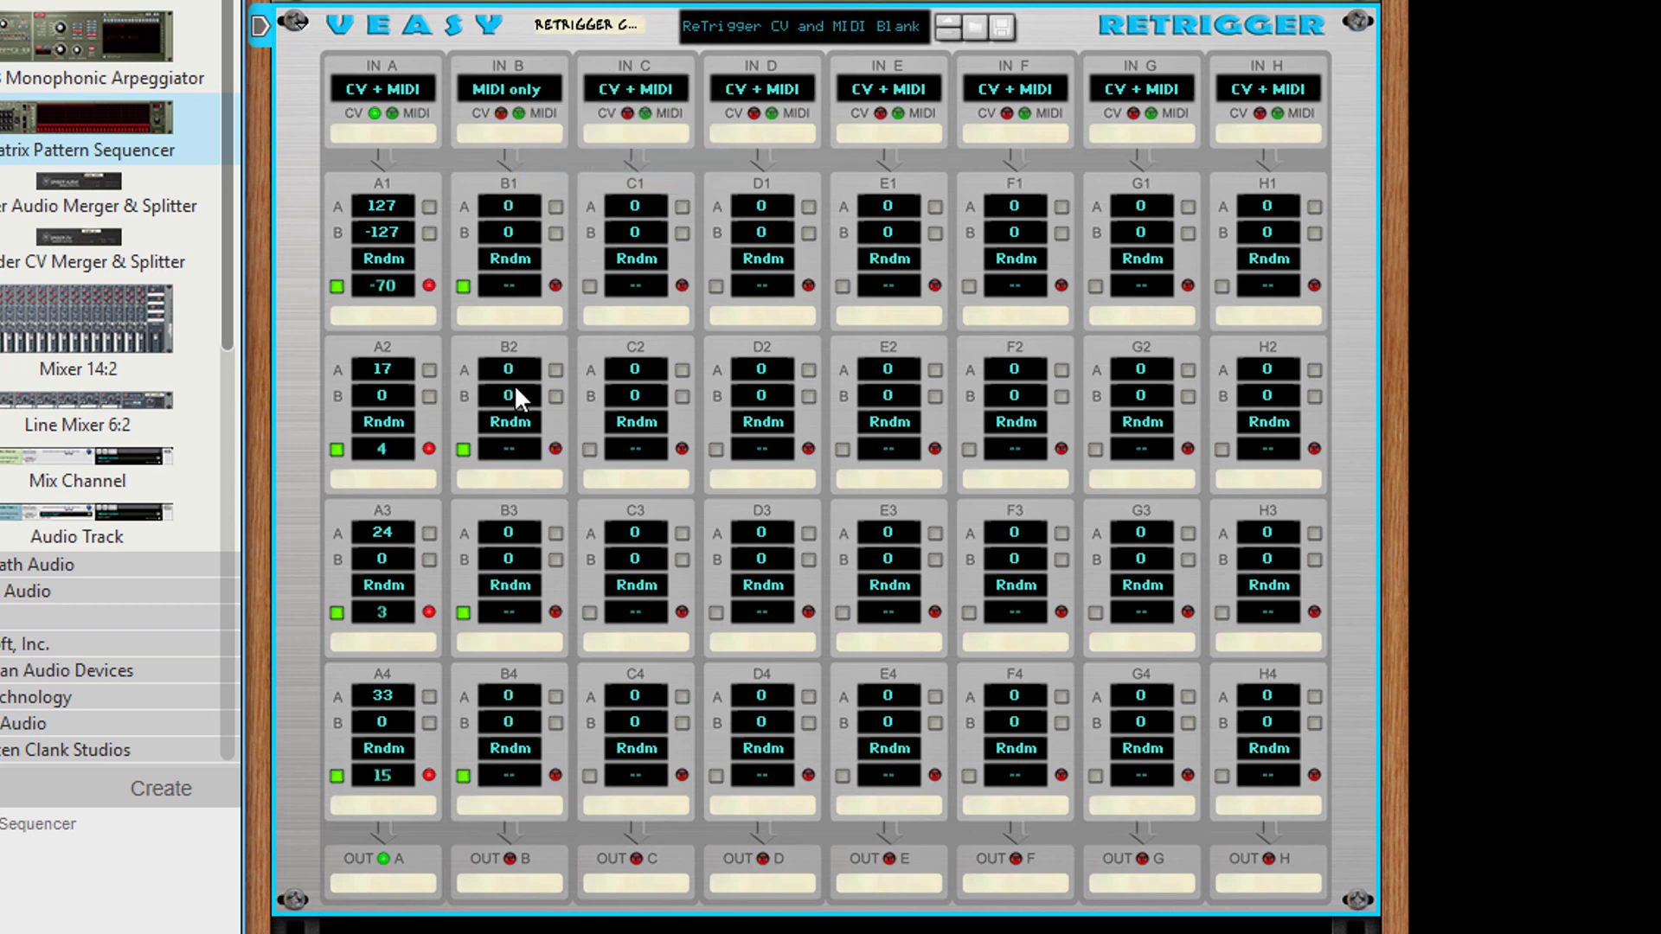
pyautogui.click(529, 89)
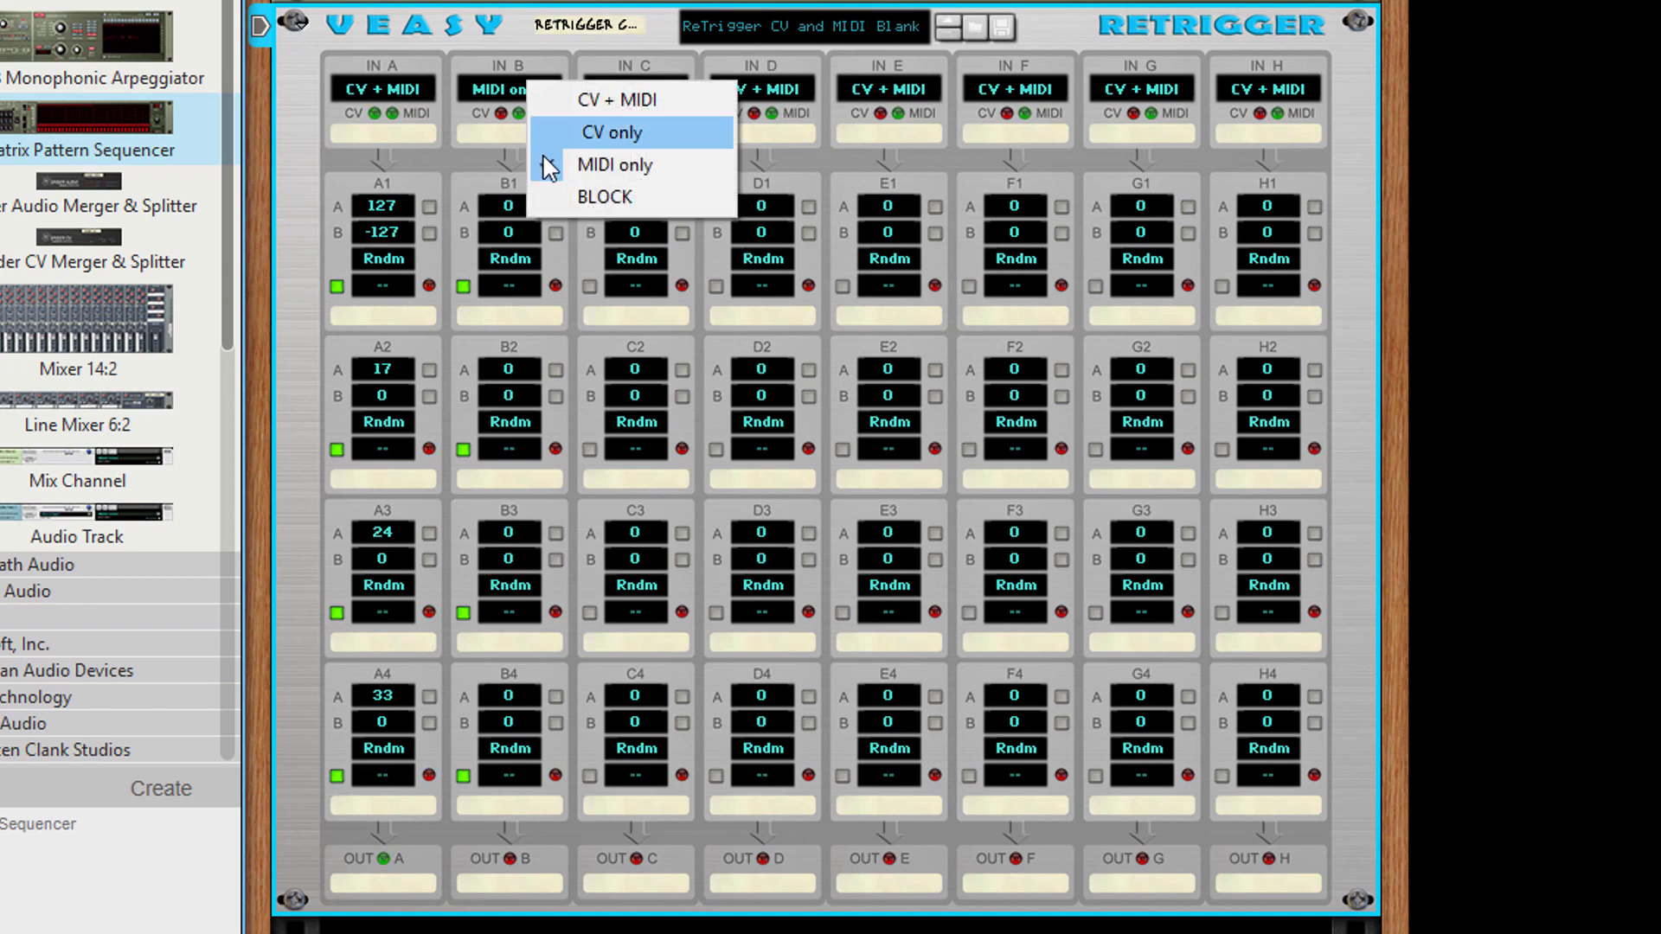
pyautogui.click(550, 201)
pyautogui.click(538, 90)
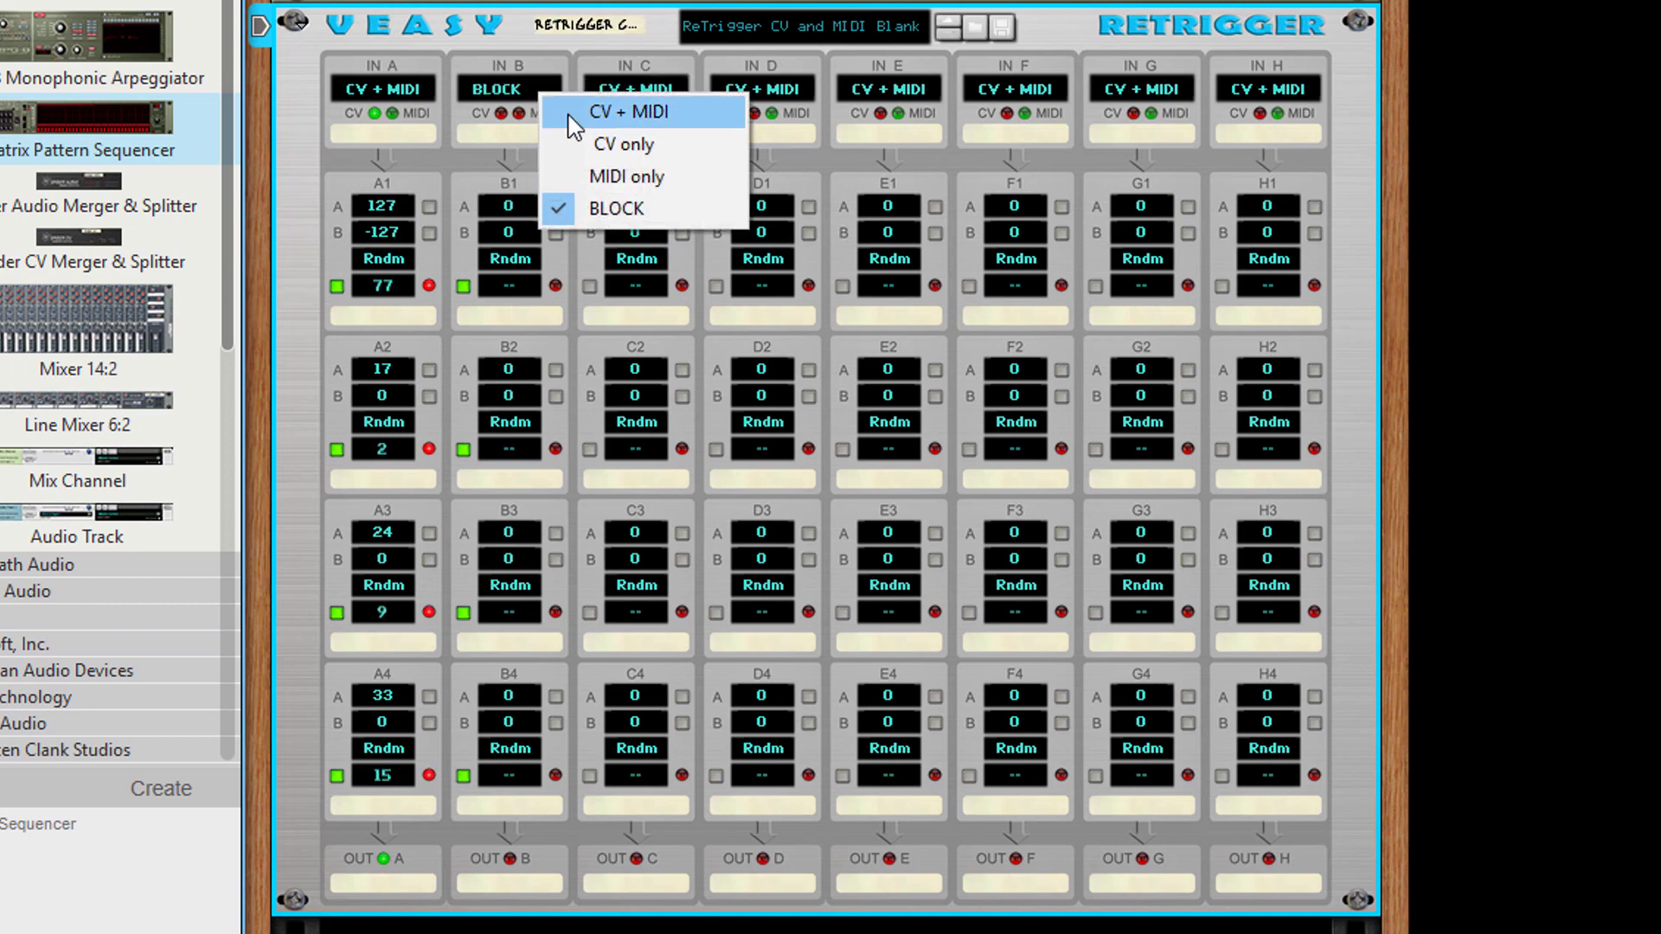
pyautogui.click(560, 109)
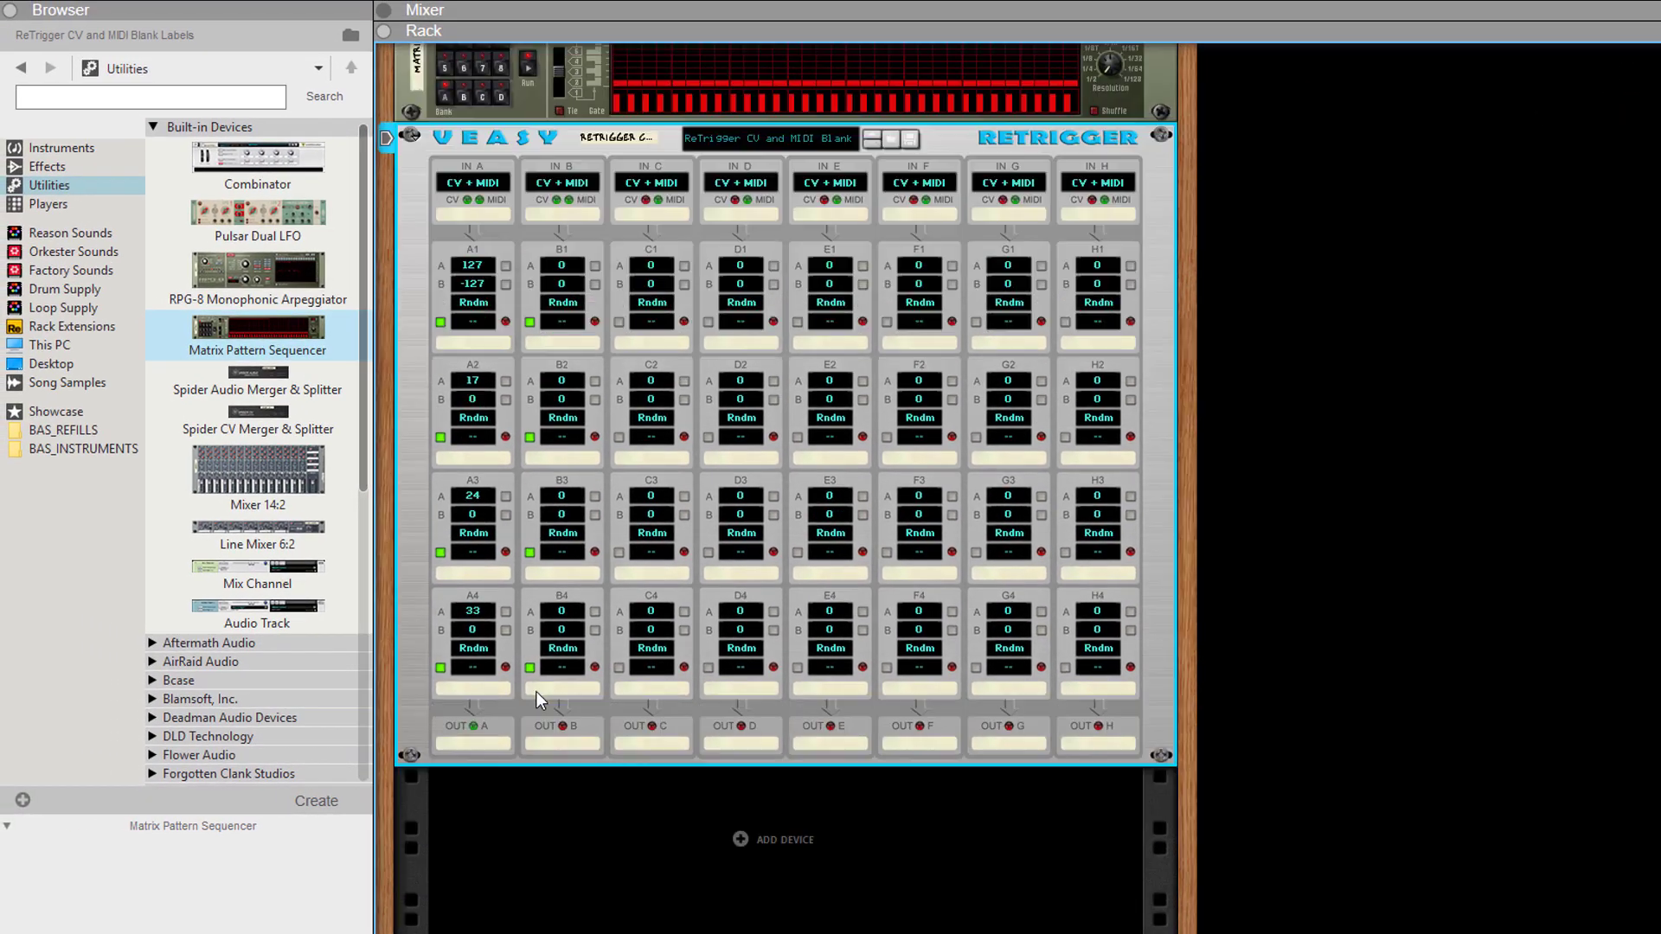
# - Unplug the IN B cable and add a second ReTrigger below the first
pyautogui.scroll(-1, 536, 692)
pyautogui.press('Tab')
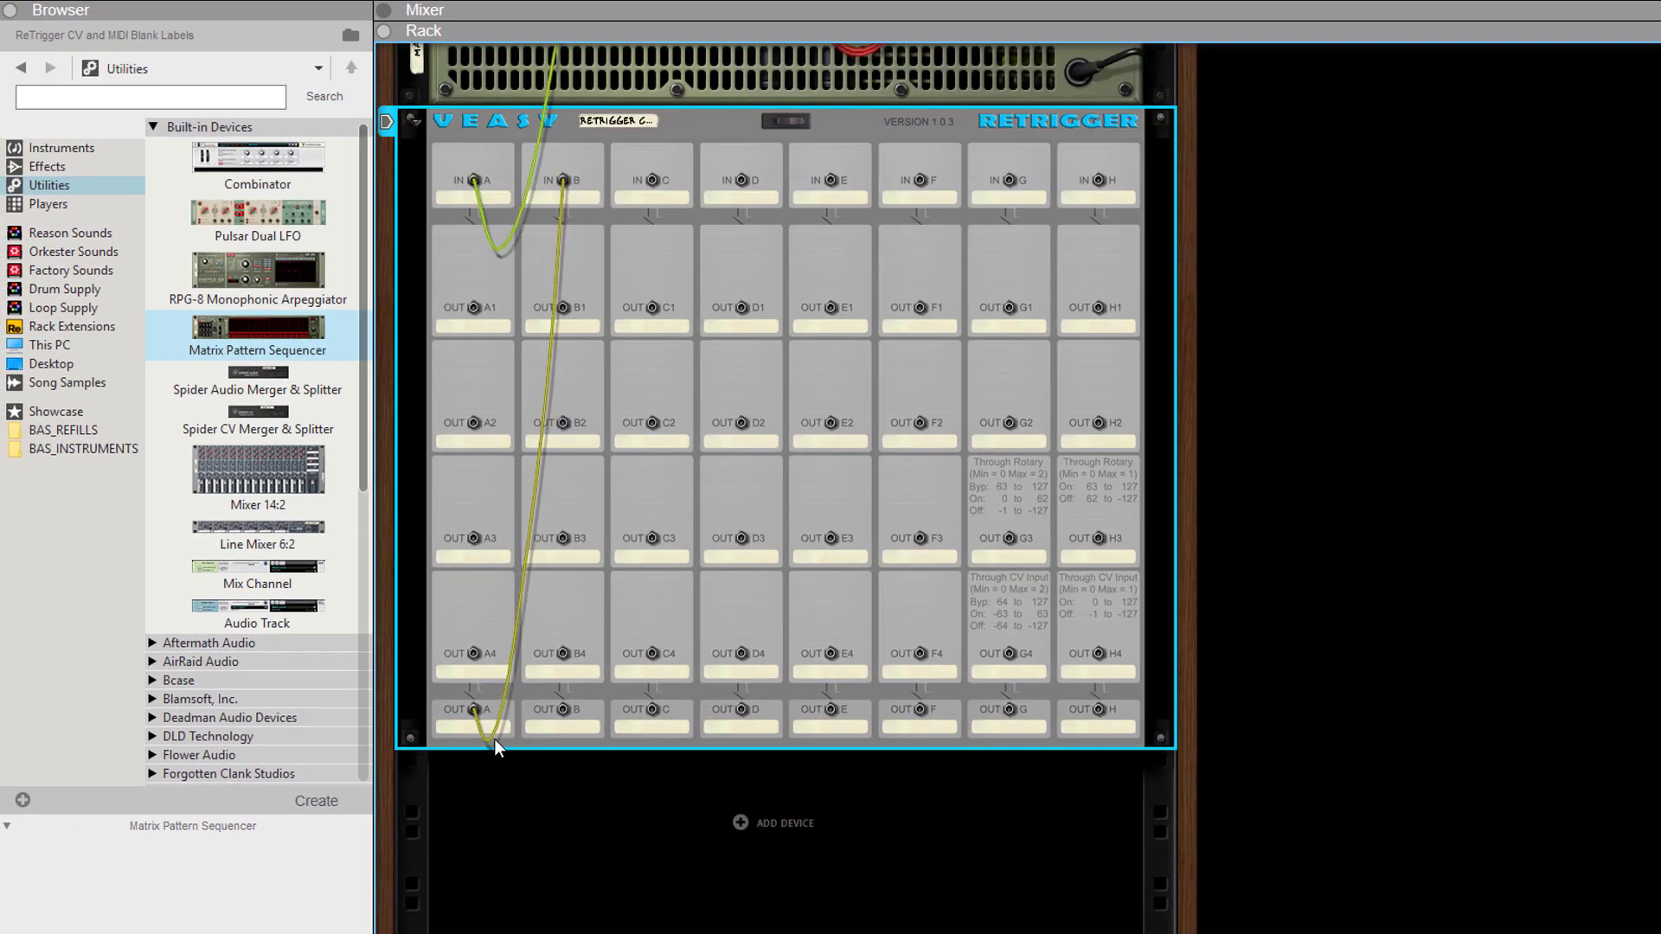
pyautogui.moveTo(476, 711); pyautogui.dragTo(506, 688)
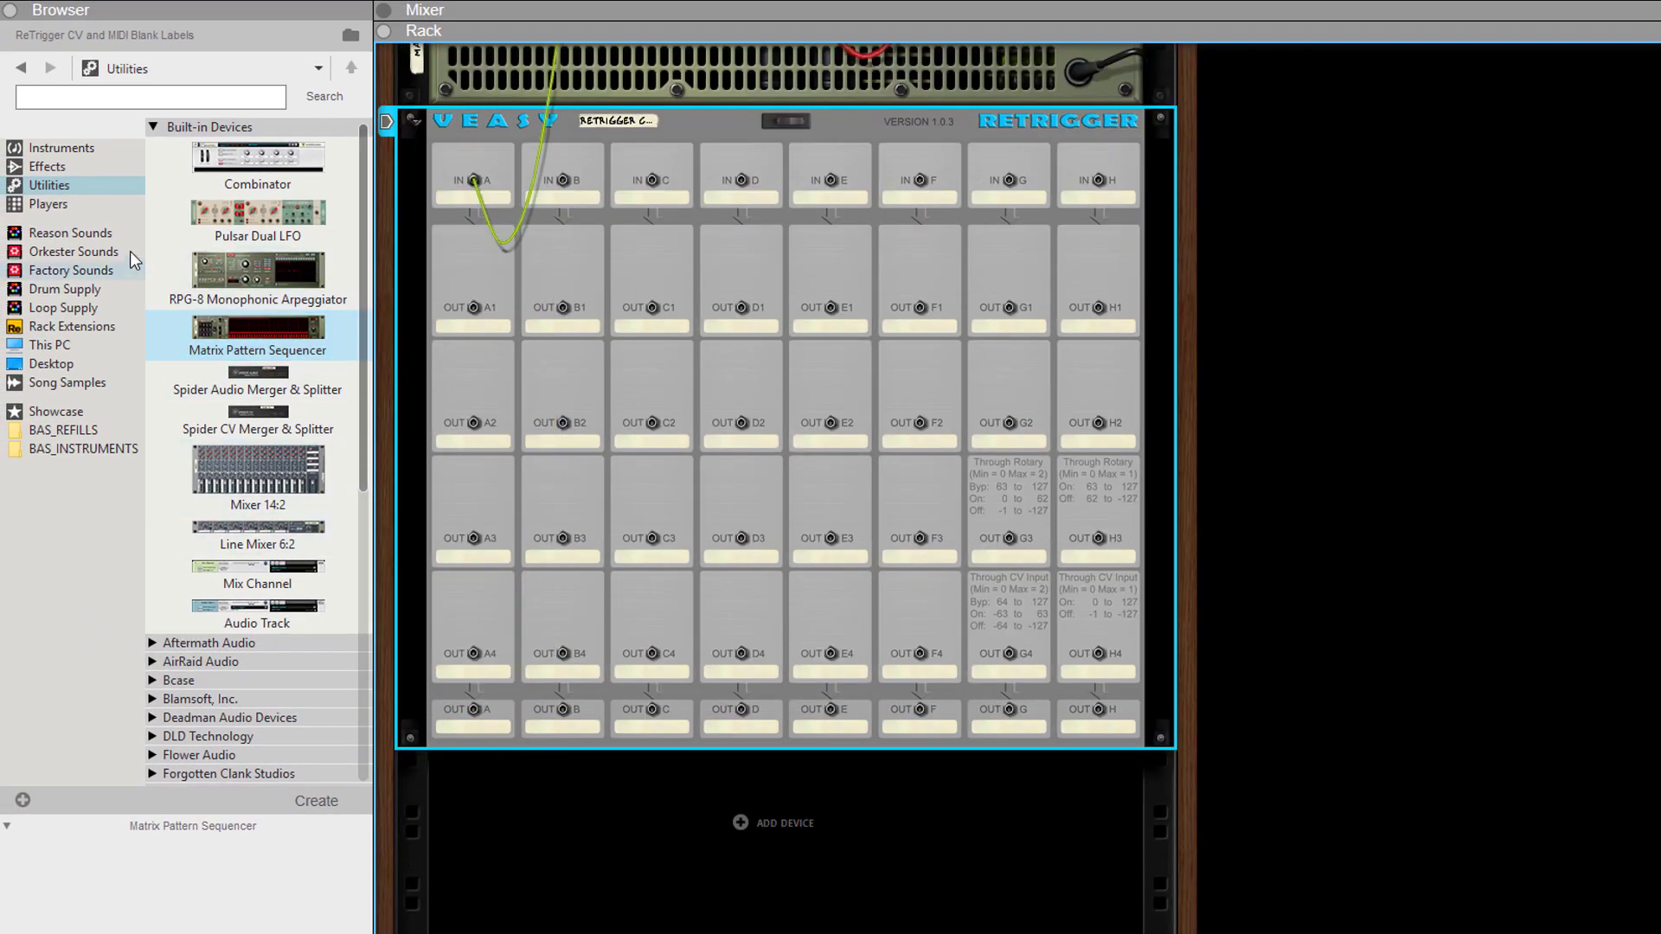
pyautogui.scroll(-5, 248, 510)
pyautogui.moveTo(251, 753); pyautogui.dragTo(534, 794)
# - Cable OUT A, B and C to the new ReTrigger's IN A, B and C
pyautogui.moveTo(473, 272); pyautogui.dragTo(474, 387)
pyautogui.moveTo(563, 273); pyautogui.dragTo(563, 387)
pyautogui.moveTo(652, 272); pyautogui.dragTo(649, 388)
# - Enable the new ReTrigger's A1–A4 CV outputs
pyautogui.press('Tab')
pyautogui.click(440, 512)
pyautogui.click(440, 628)
pyautogui.click(441, 858)
pyautogui.click(441, 743)
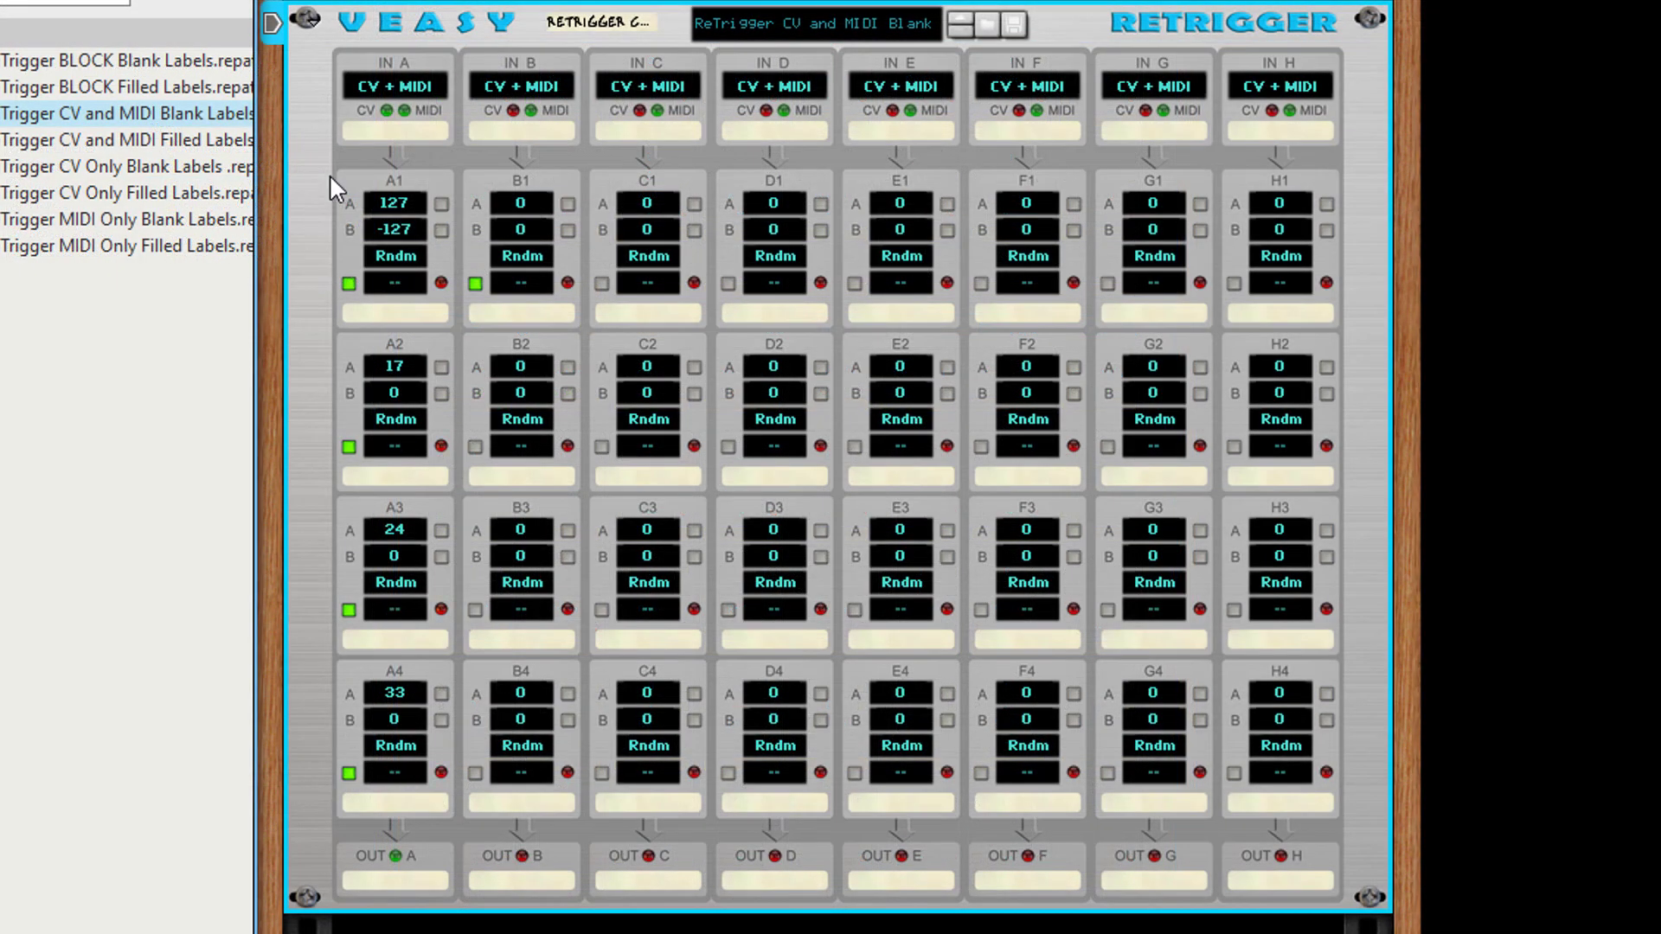
# - Reset the ReTrigger to its Init Patch and widen the Browser file list
pyautogui.rightClick(329, 174)
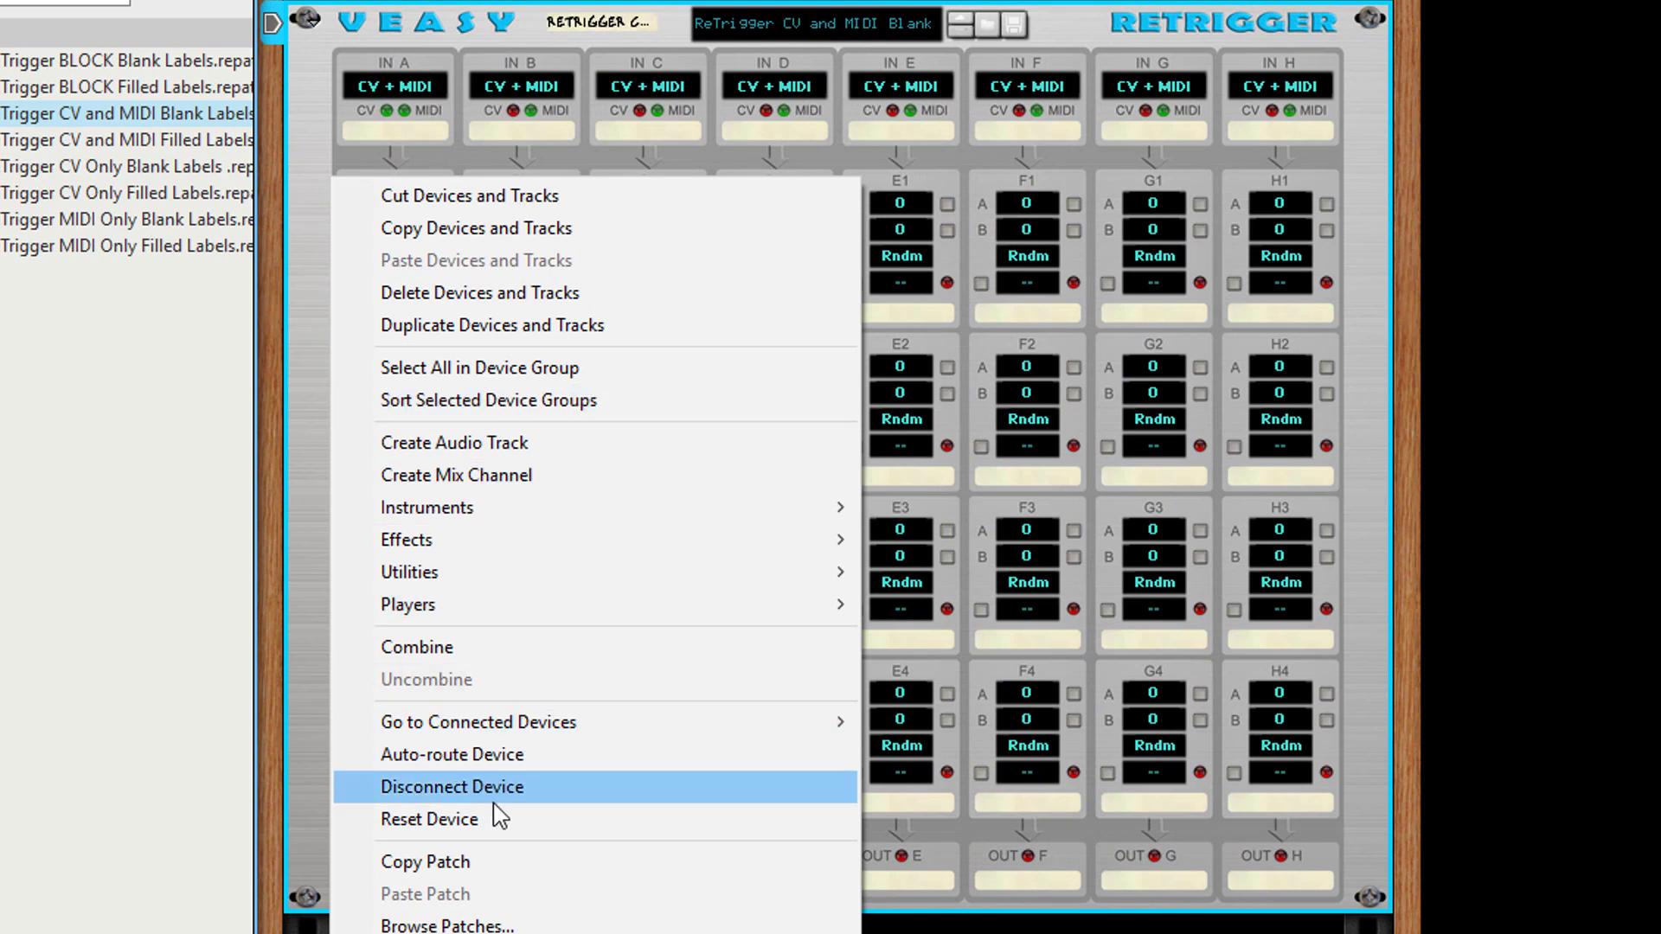
pyautogui.click(496, 819)
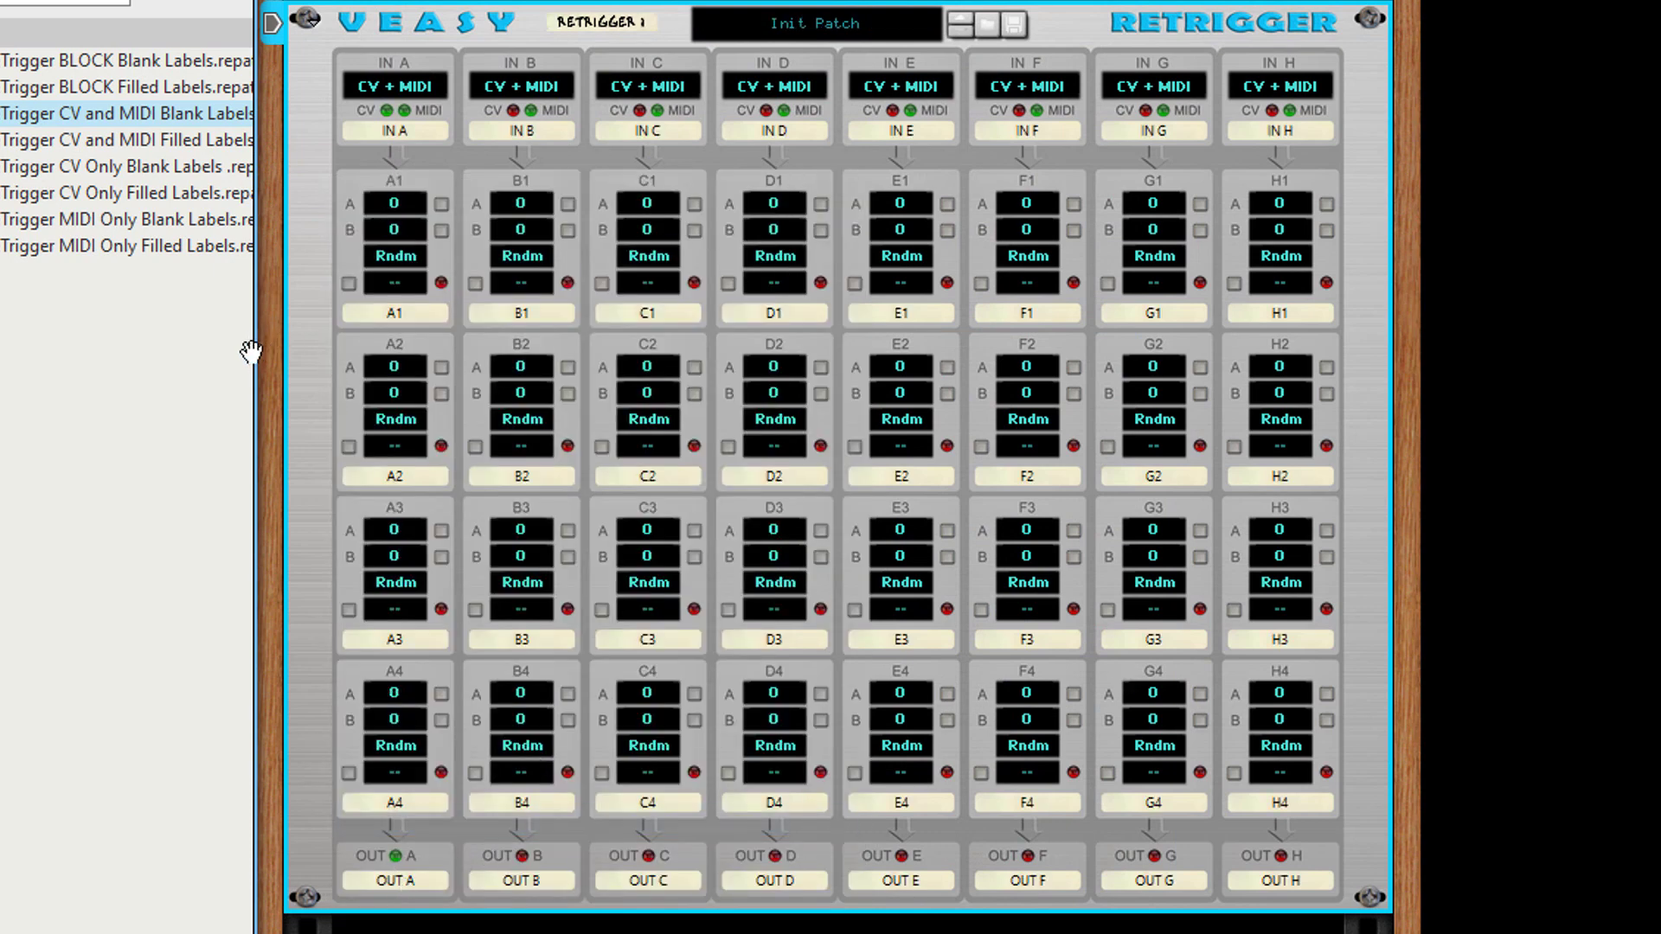
pyautogui.moveTo(250, 356); pyautogui.dragTo(353, 358)
# - Load the BLOCK, CV and MIDI, CV Only, then MIDI Only Blank Labels Trigger patches in turn
pyautogui.moveTo(170, 68); pyautogui.dragTo(624, 437)
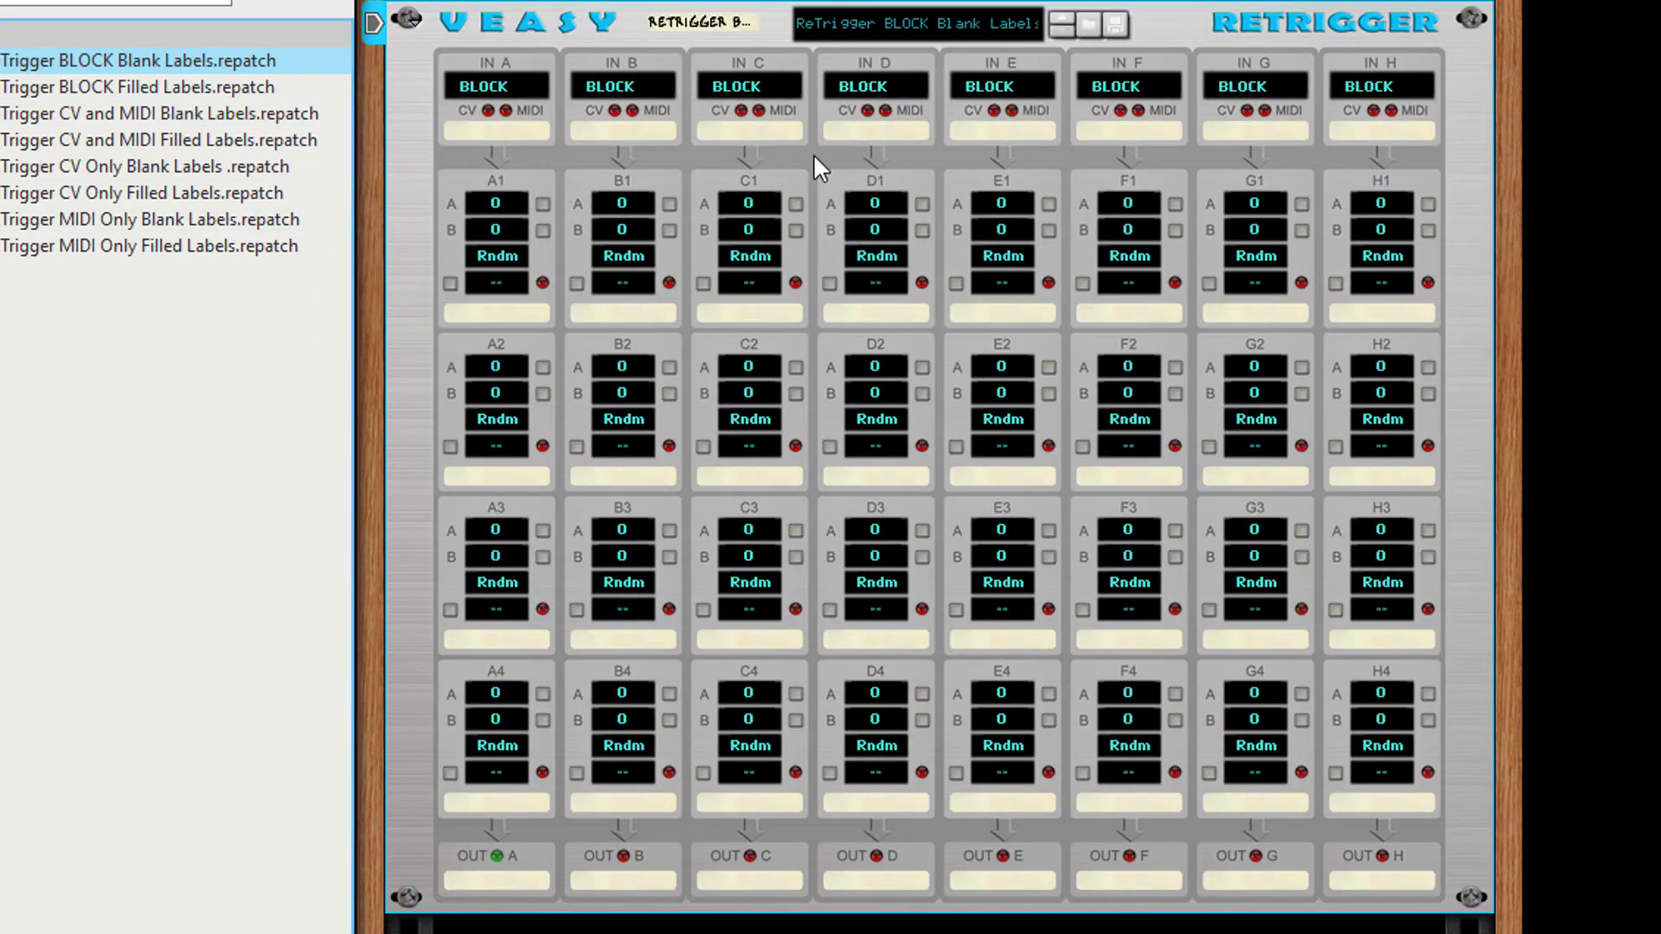
pyautogui.moveTo(230, 88); pyautogui.dragTo(634, 228)
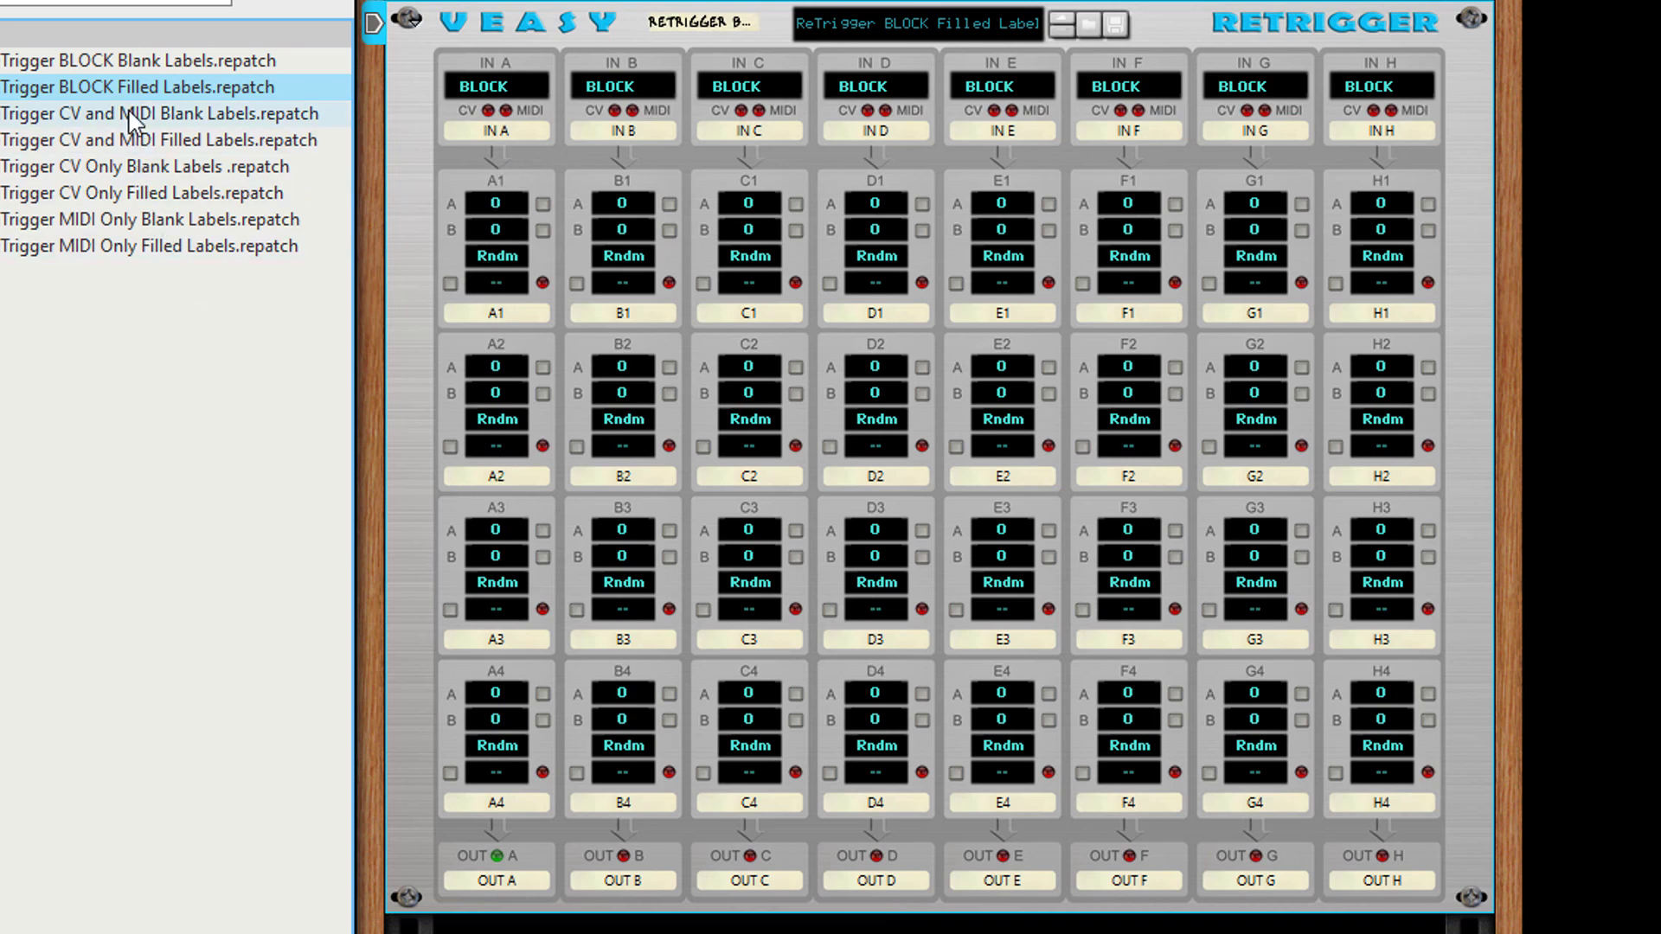
pyautogui.moveTo(141, 113); pyautogui.dragTo(723, 310)
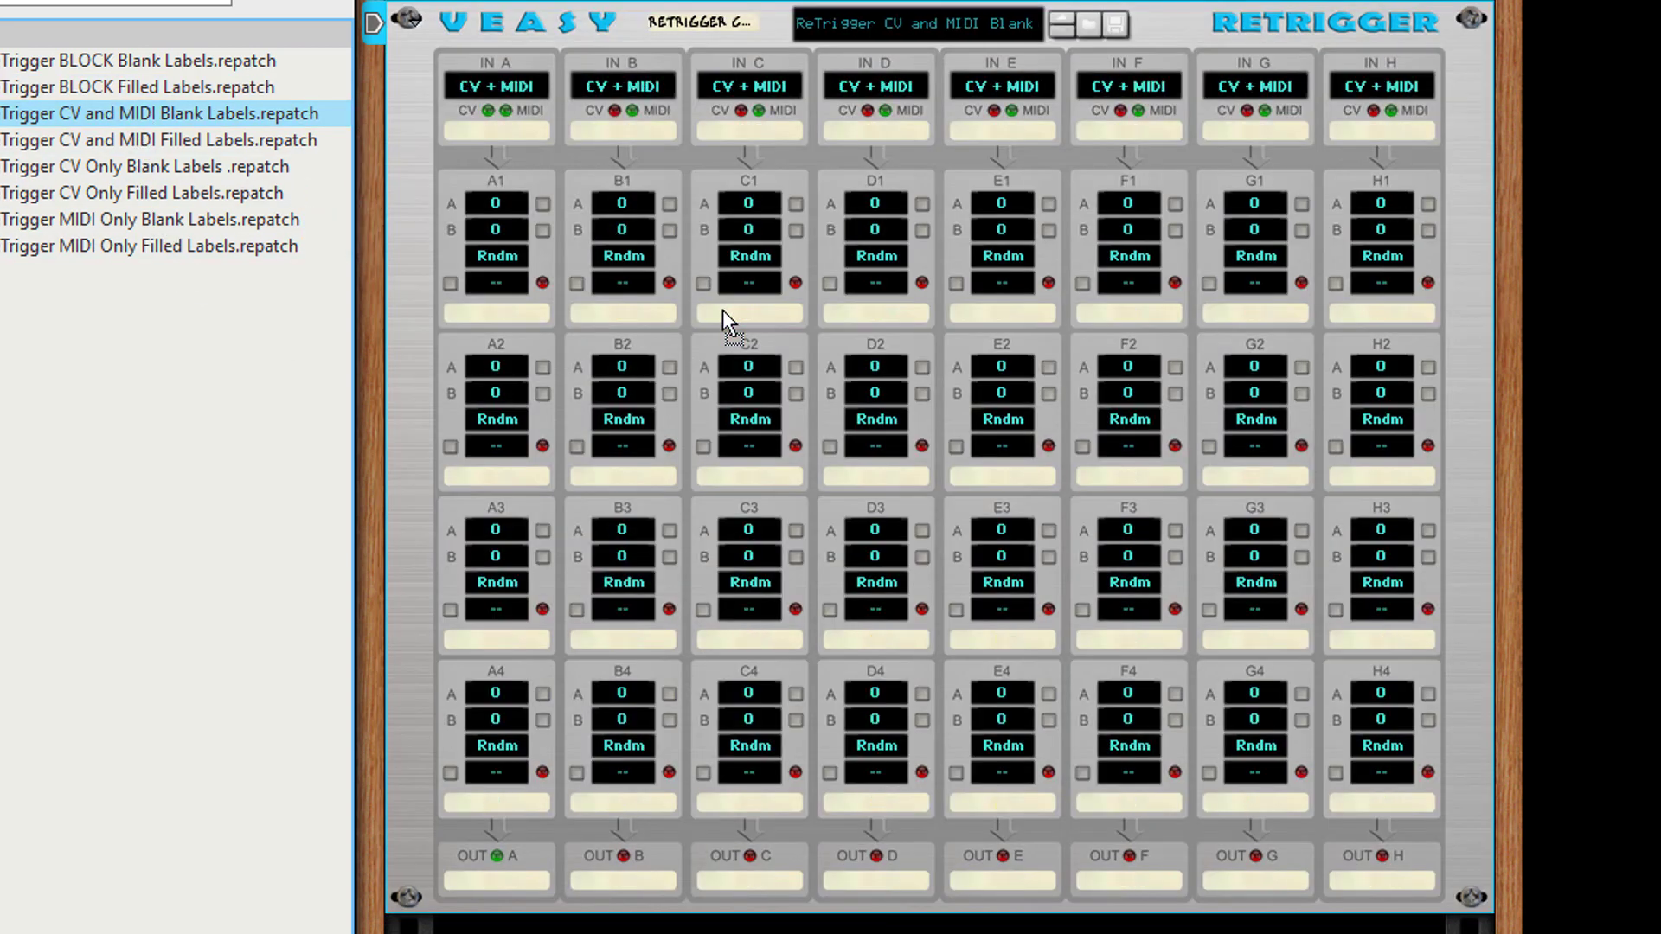
pyautogui.moveTo(176, 141); pyautogui.dragTo(554, 236)
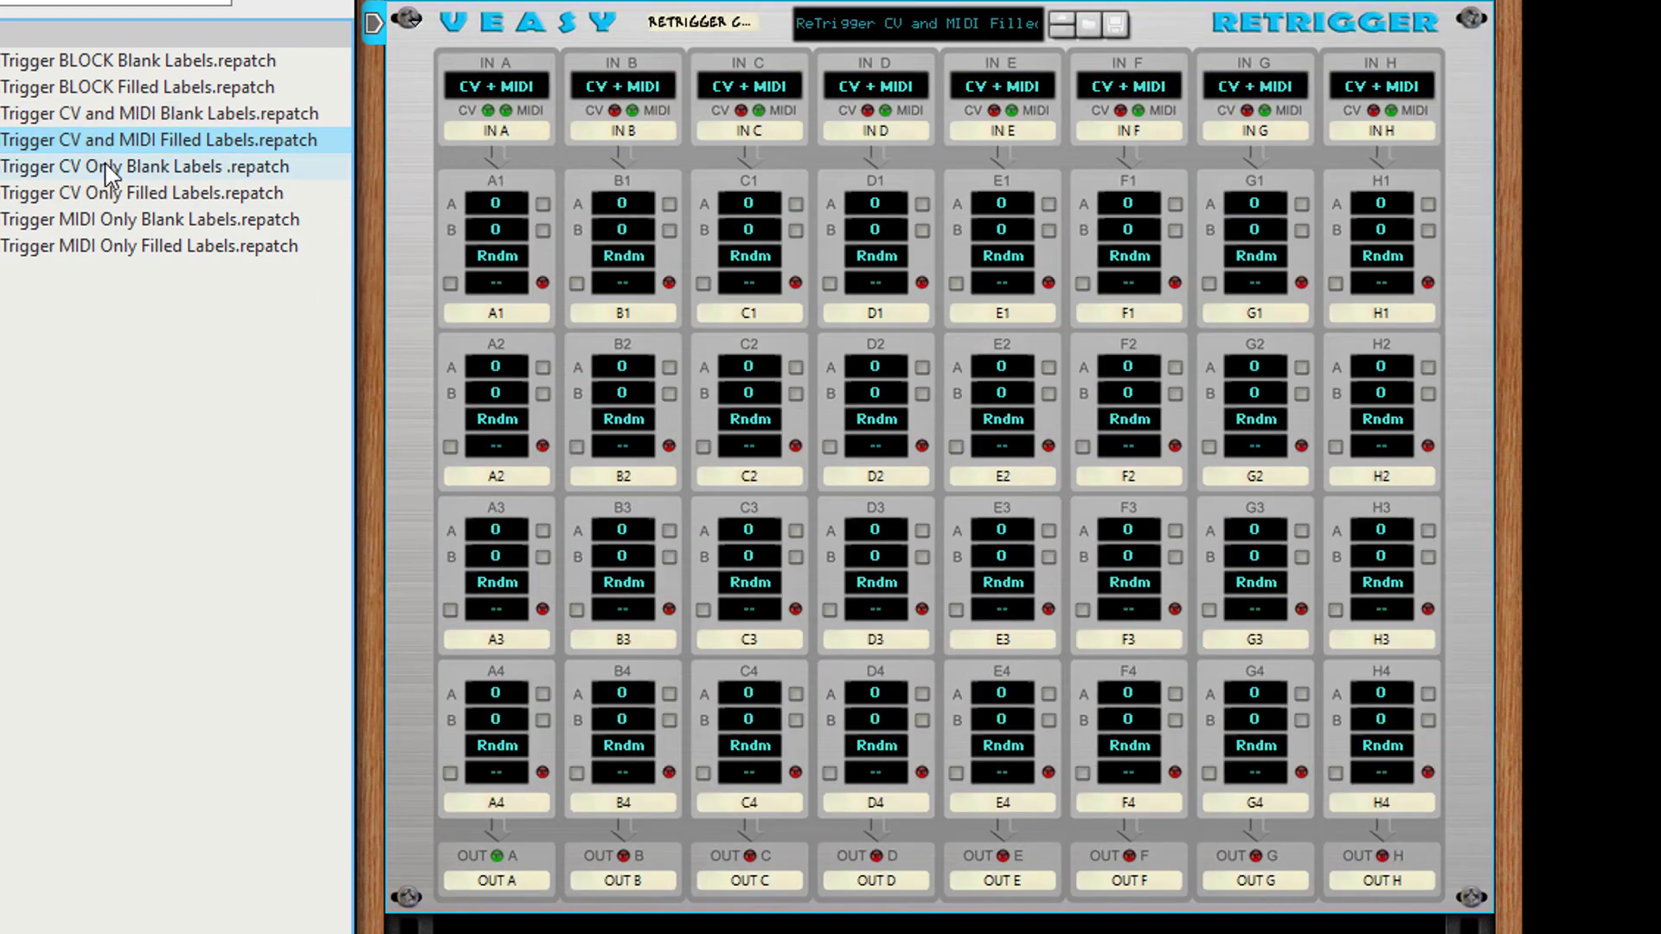
pyautogui.moveTo(111, 169); pyautogui.dragTo(574, 327)
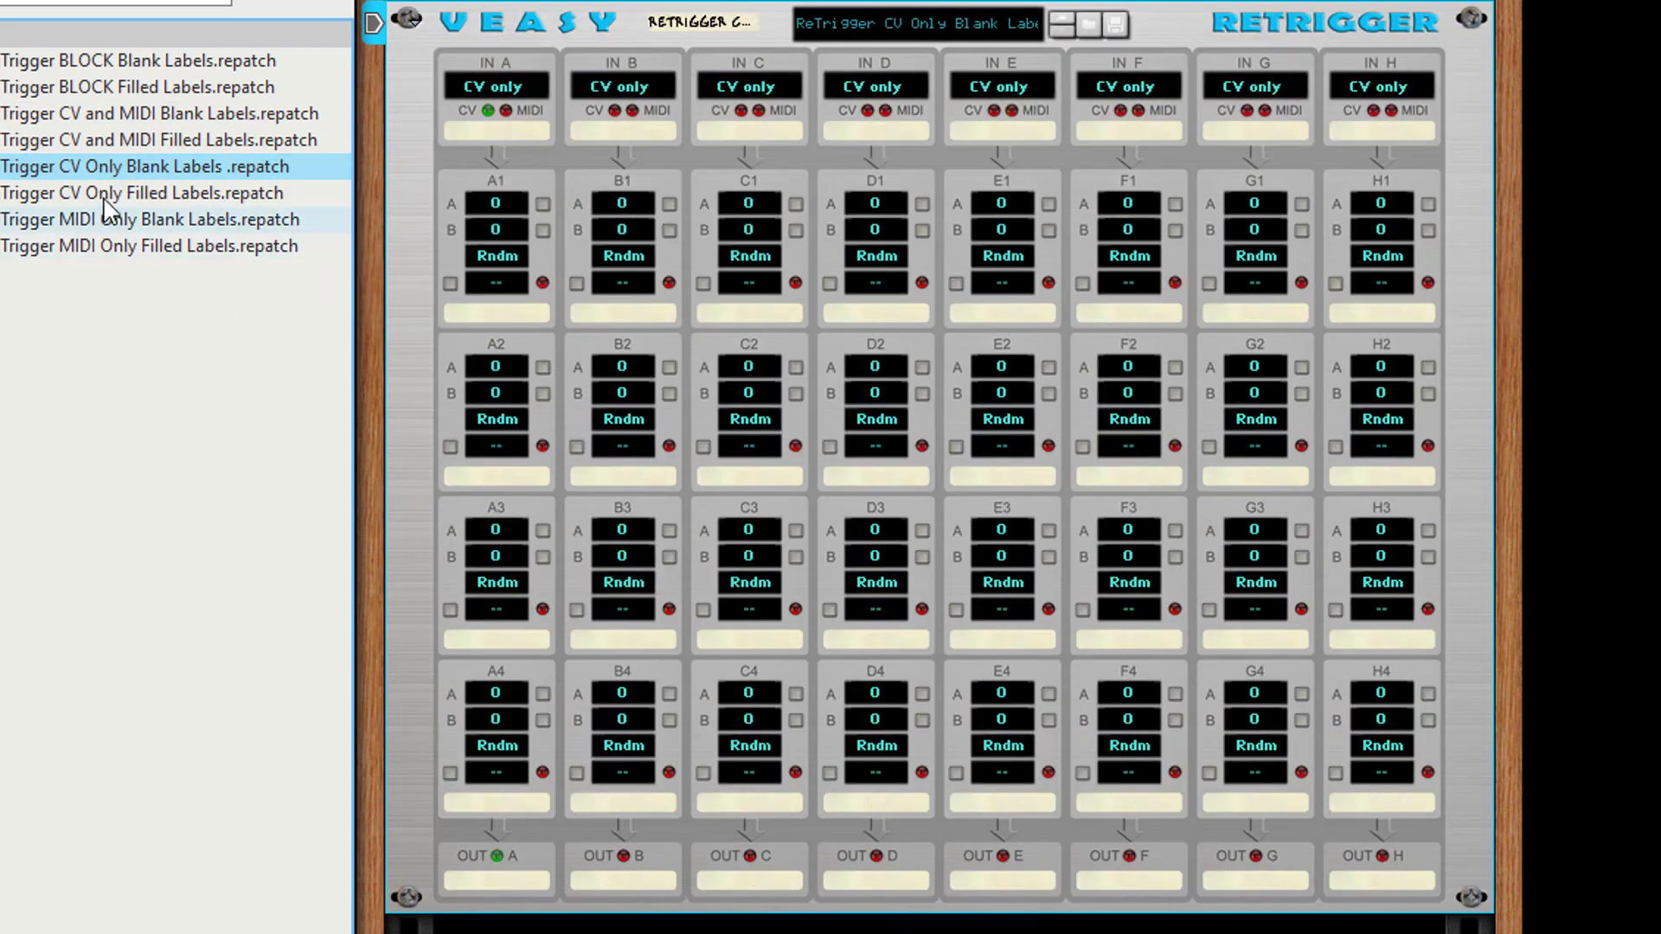
pyautogui.click(173, 220)
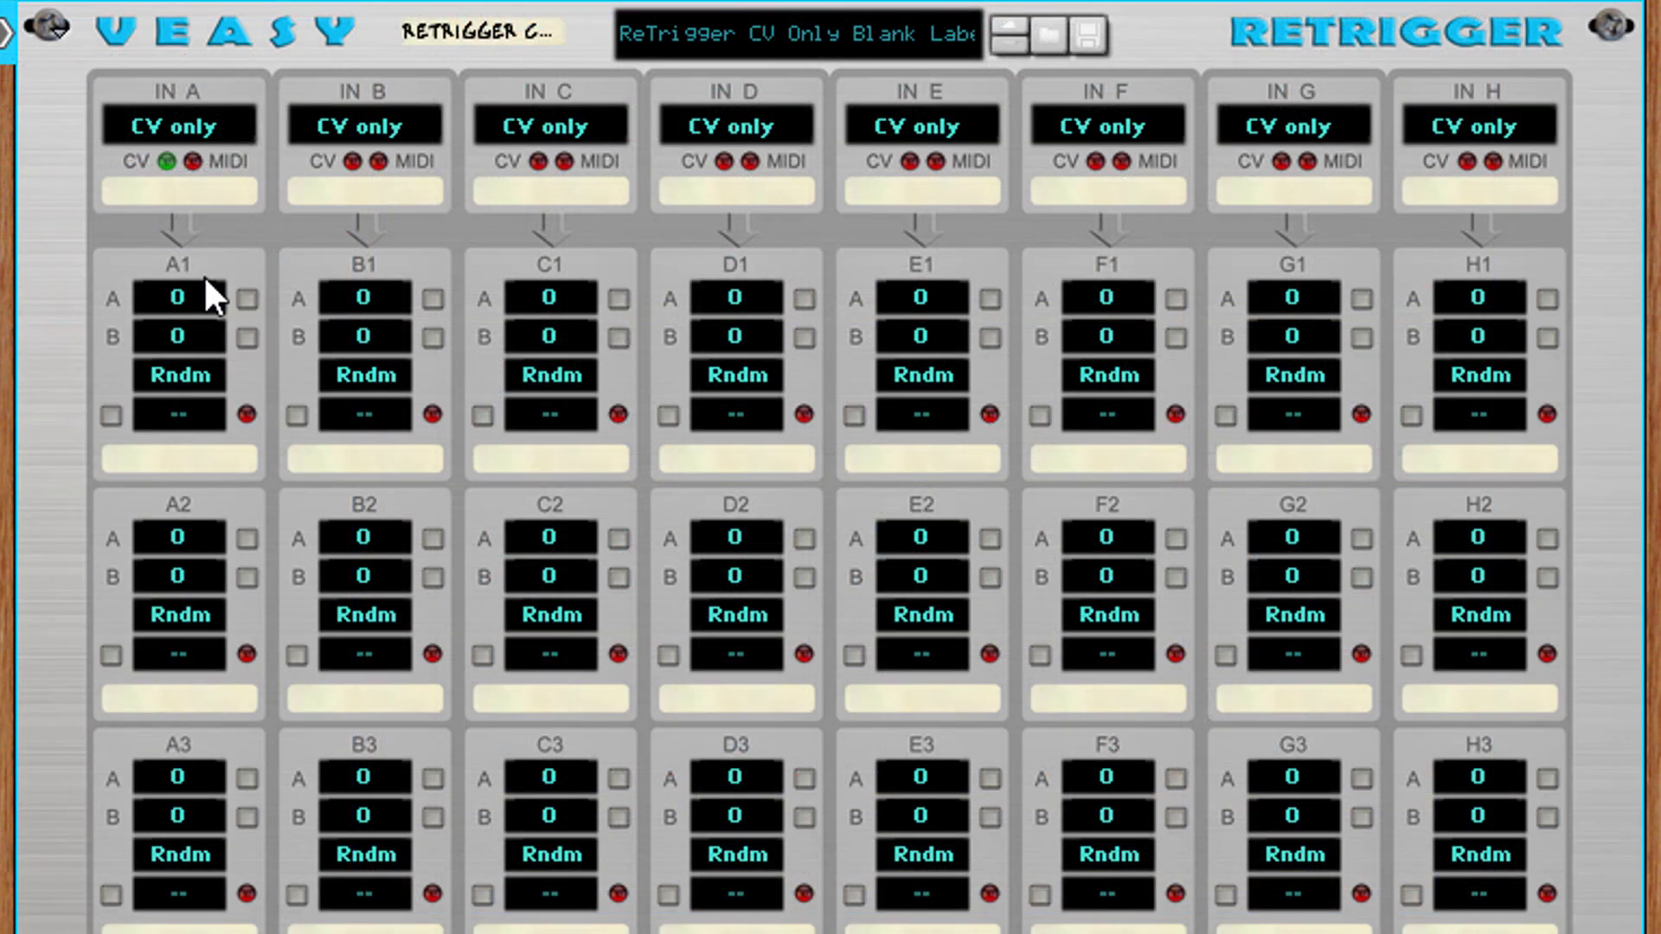
pyautogui.moveTo(204, 273); pyautogui.dragTo(218, 251)
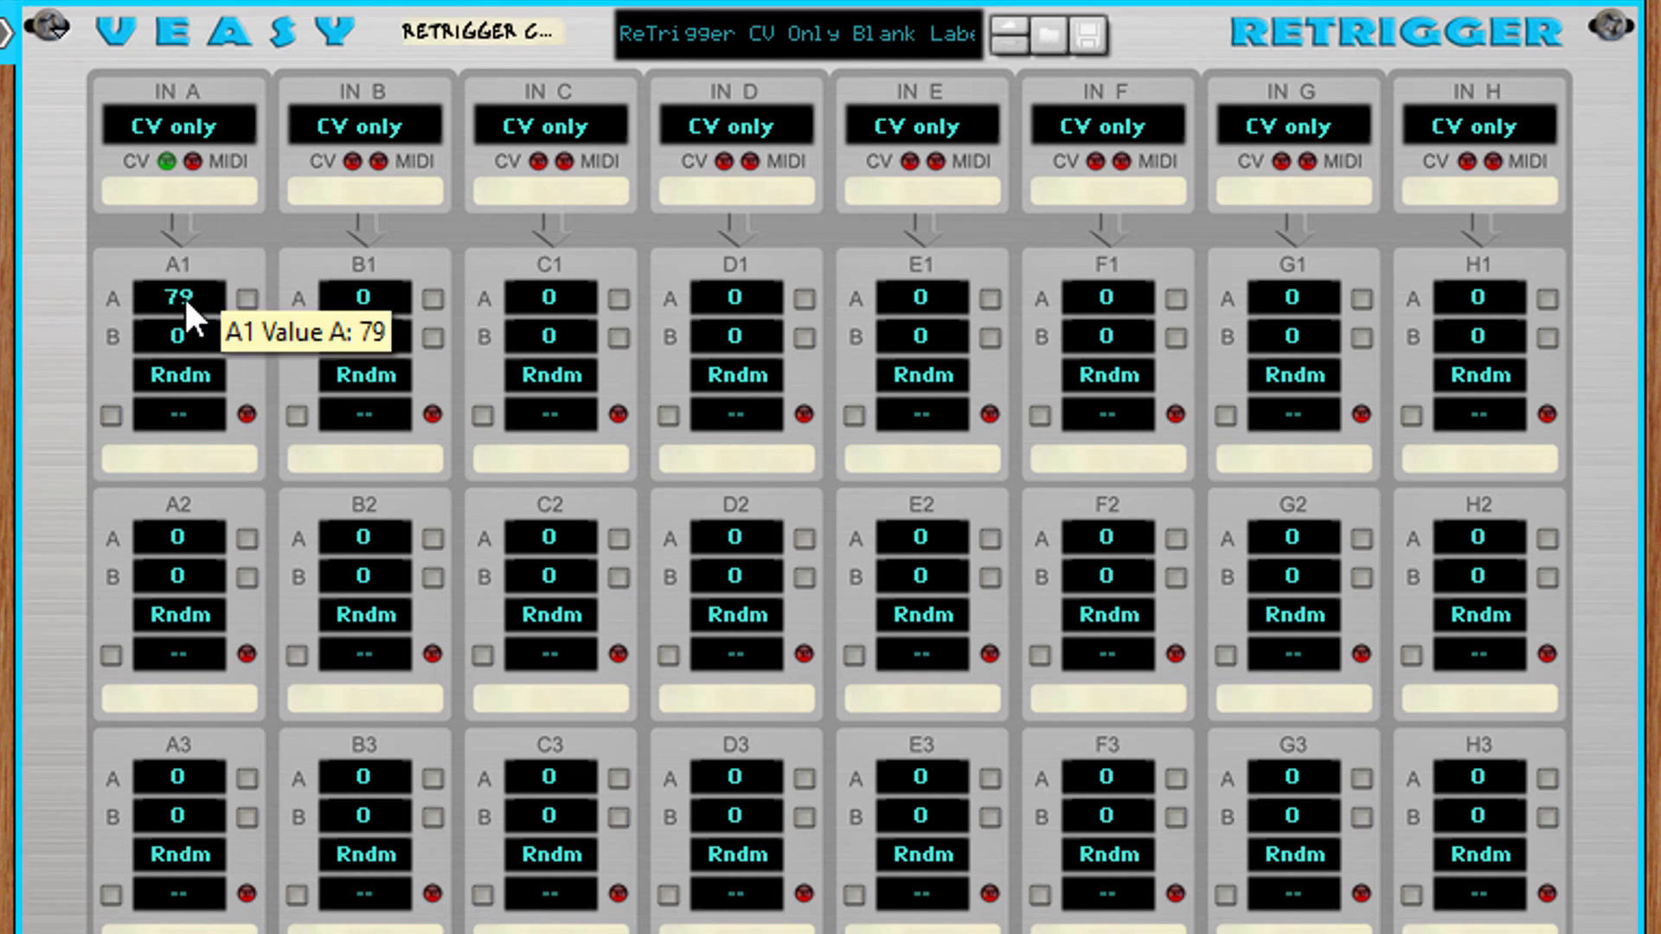
pyautogui.moveTo(159, 322); pyautogui.dragTo(168, 331)
pyautogui.keyDown('ctrl'); pyautogui.click(195, 298); pyautogui.keyUp('ctrl')
pyautogui.keyDown('ctrl'); pyautogui.click(189, 332); pyautogui.keyUp('ctrl')
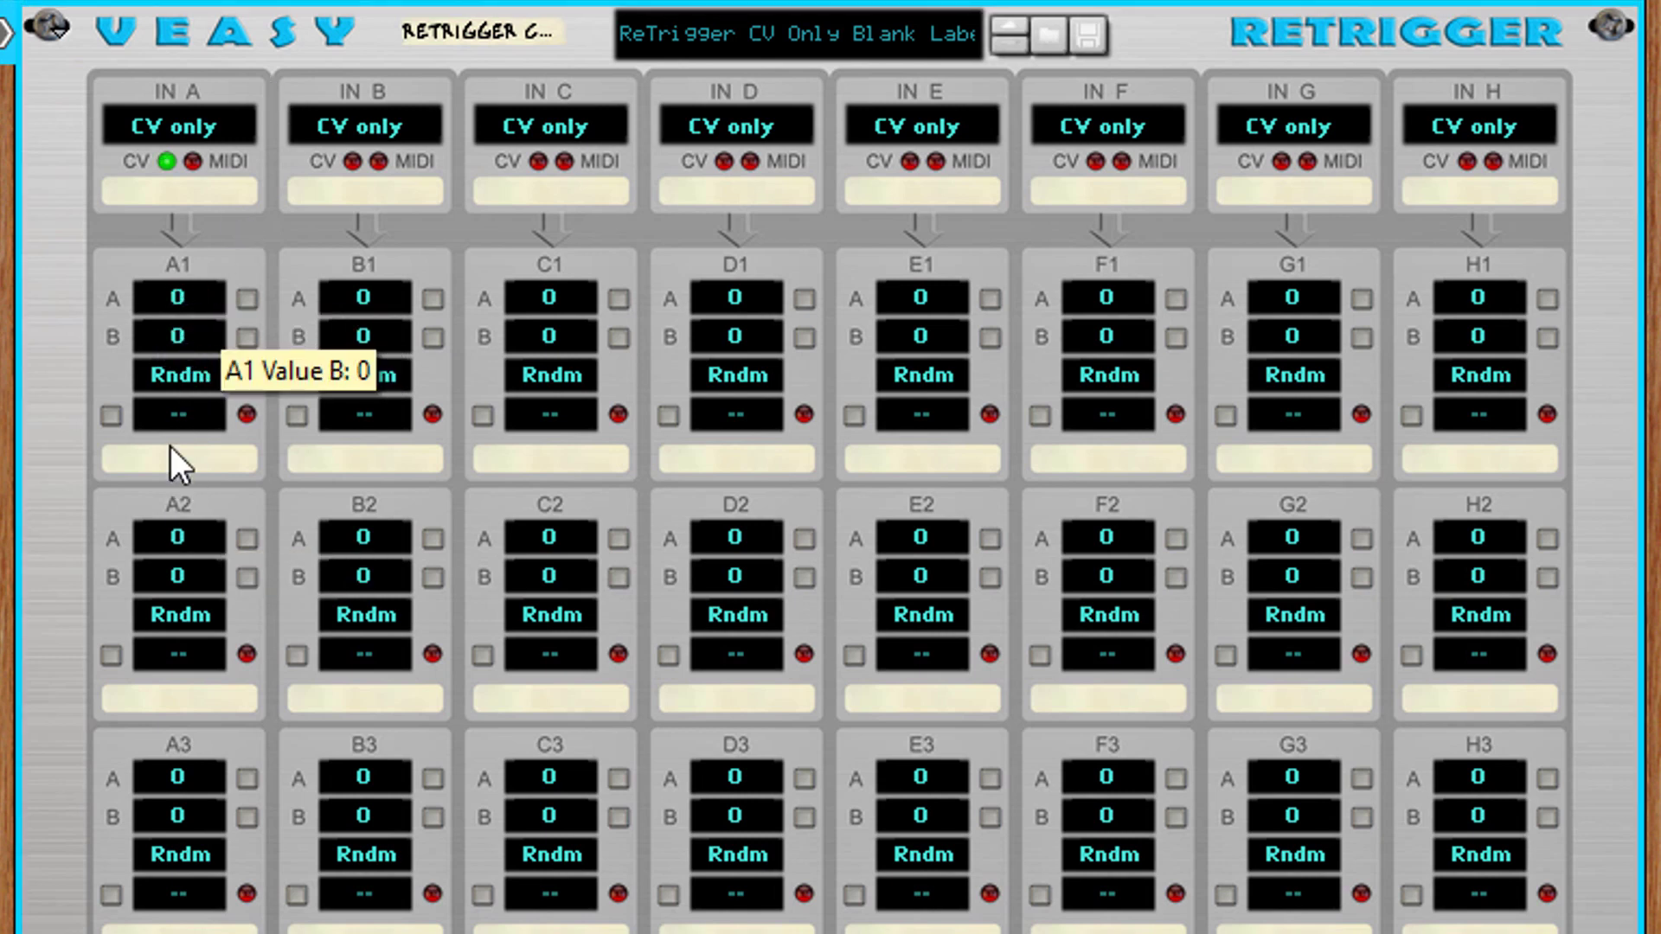
pyautogui.moveTo(185, 296); pyautogui.dragTo(209, 183)
pyautogui.moveTo(179, 287); pyautogui.dragTo(209, 450)
pyautogui.moveTo(192, 286)
pyautogui.mouseDown()
pyautogui.moveTo(241, 118)
pyautogui.moveTo(173, 287)
pyautogui.mouseUp()
pyautogui.keyDown('ctrl'); pyautogui.click(173, 288); pyautogui.keyUp('ctrl')
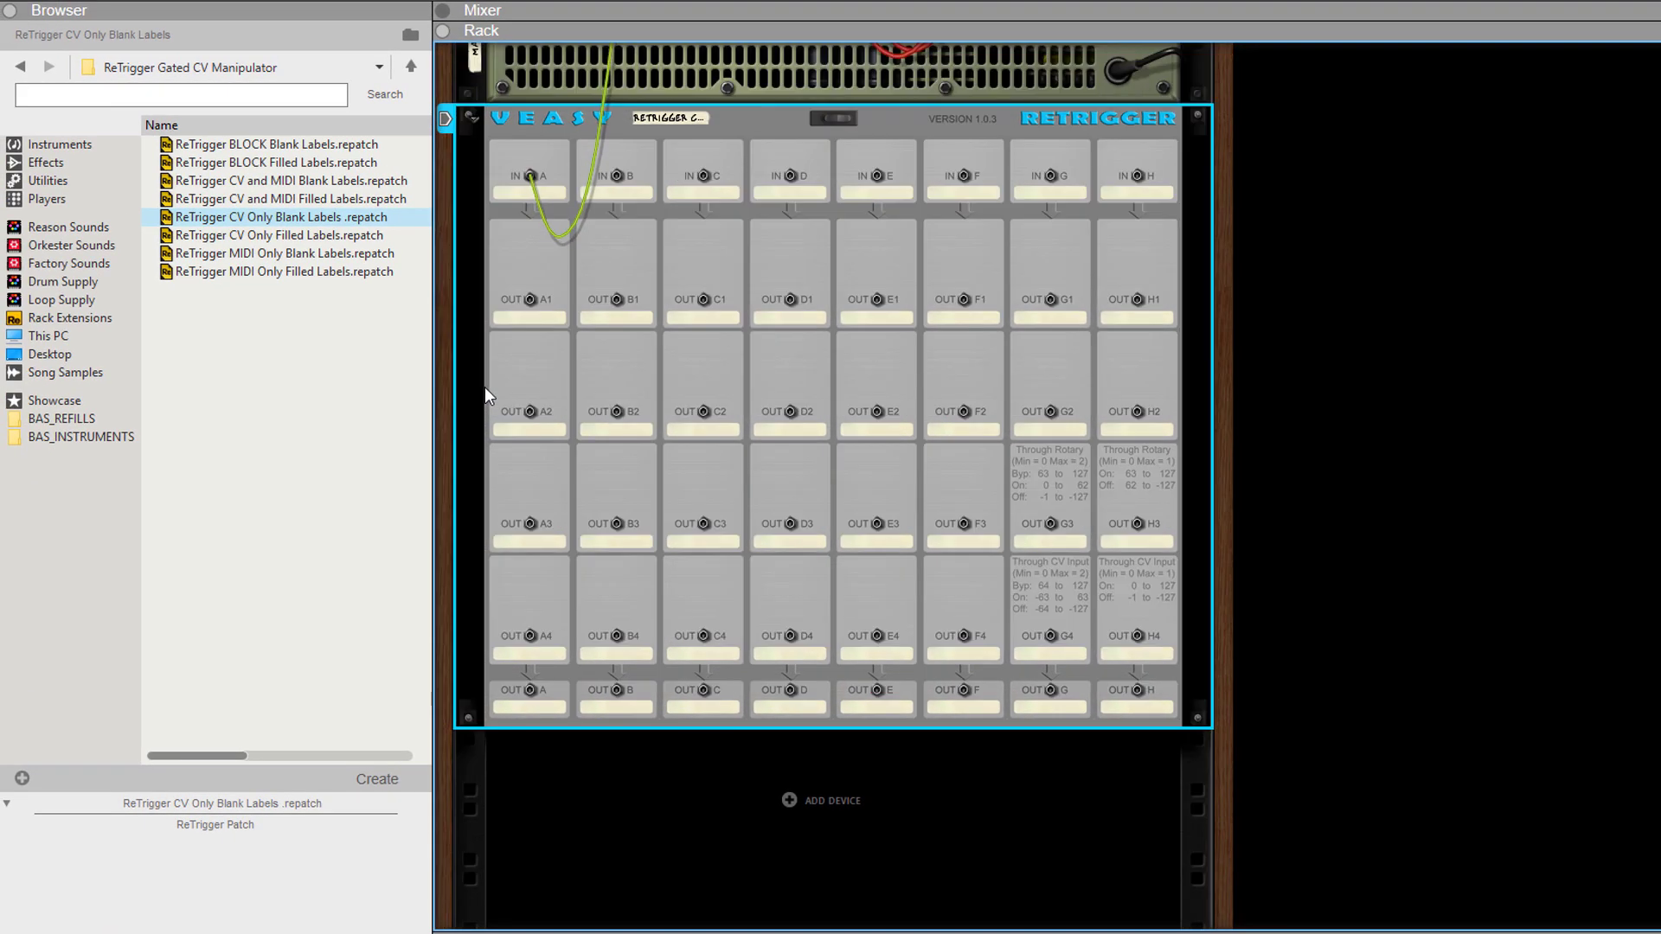
# - Add an NN-XT sampler from the Instruments list below the ReTrigger
pyautogui.scroll(3, 610, 113)
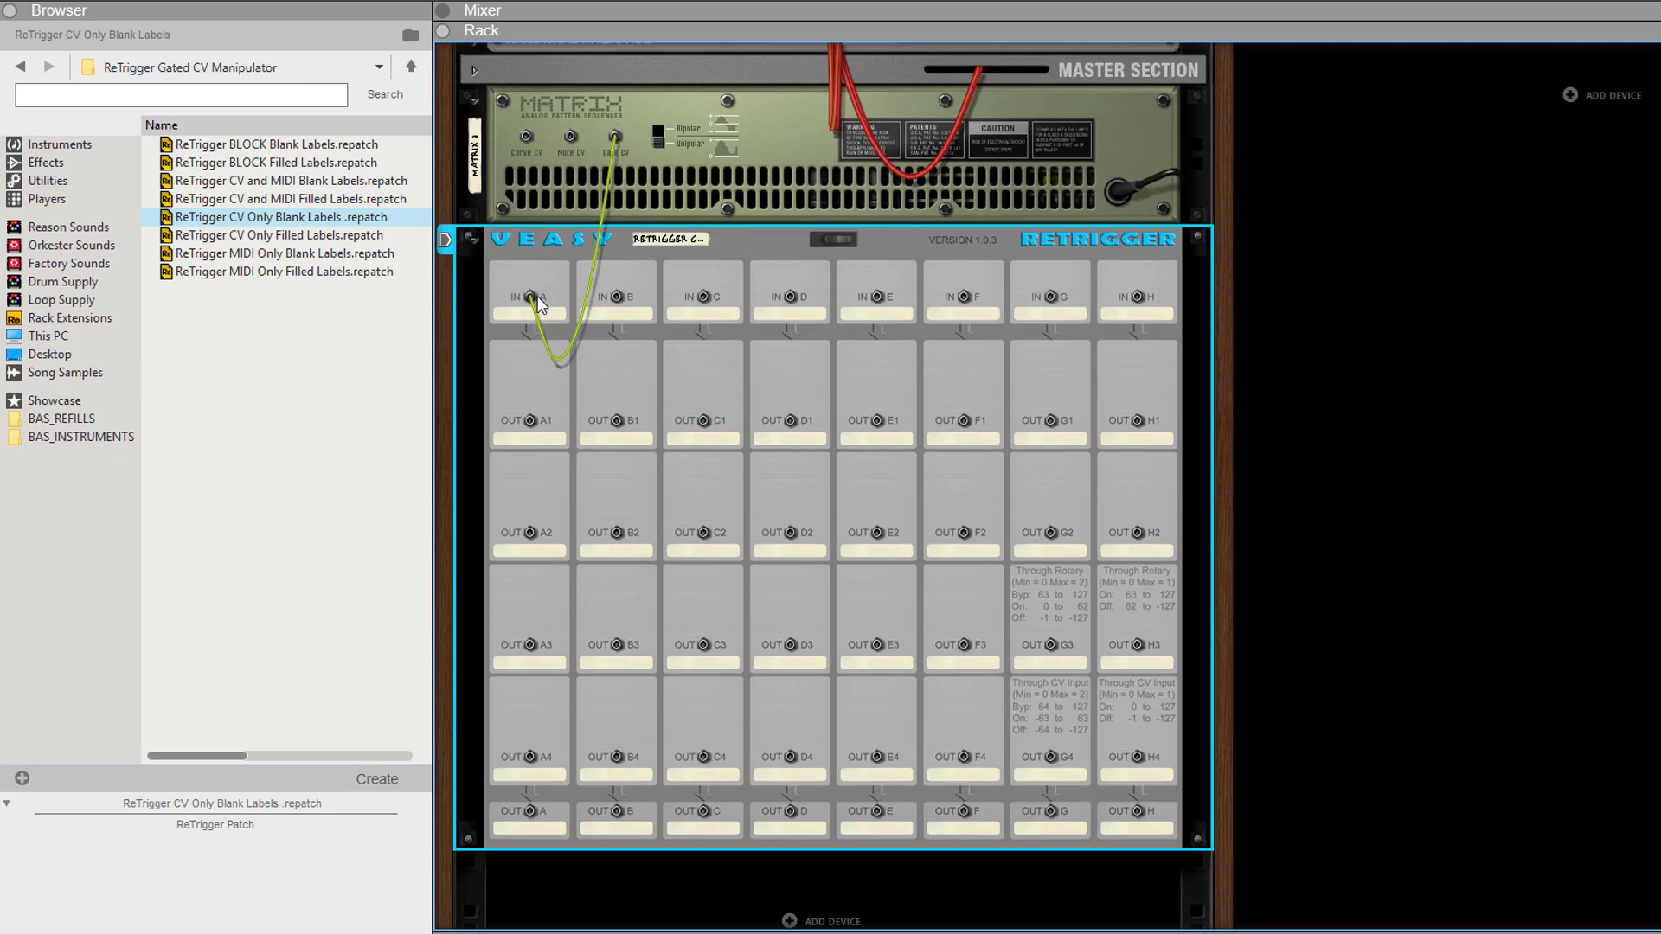
pyautogui.click(95, 143)
pyautogui.scroll(-10, 303, 452)
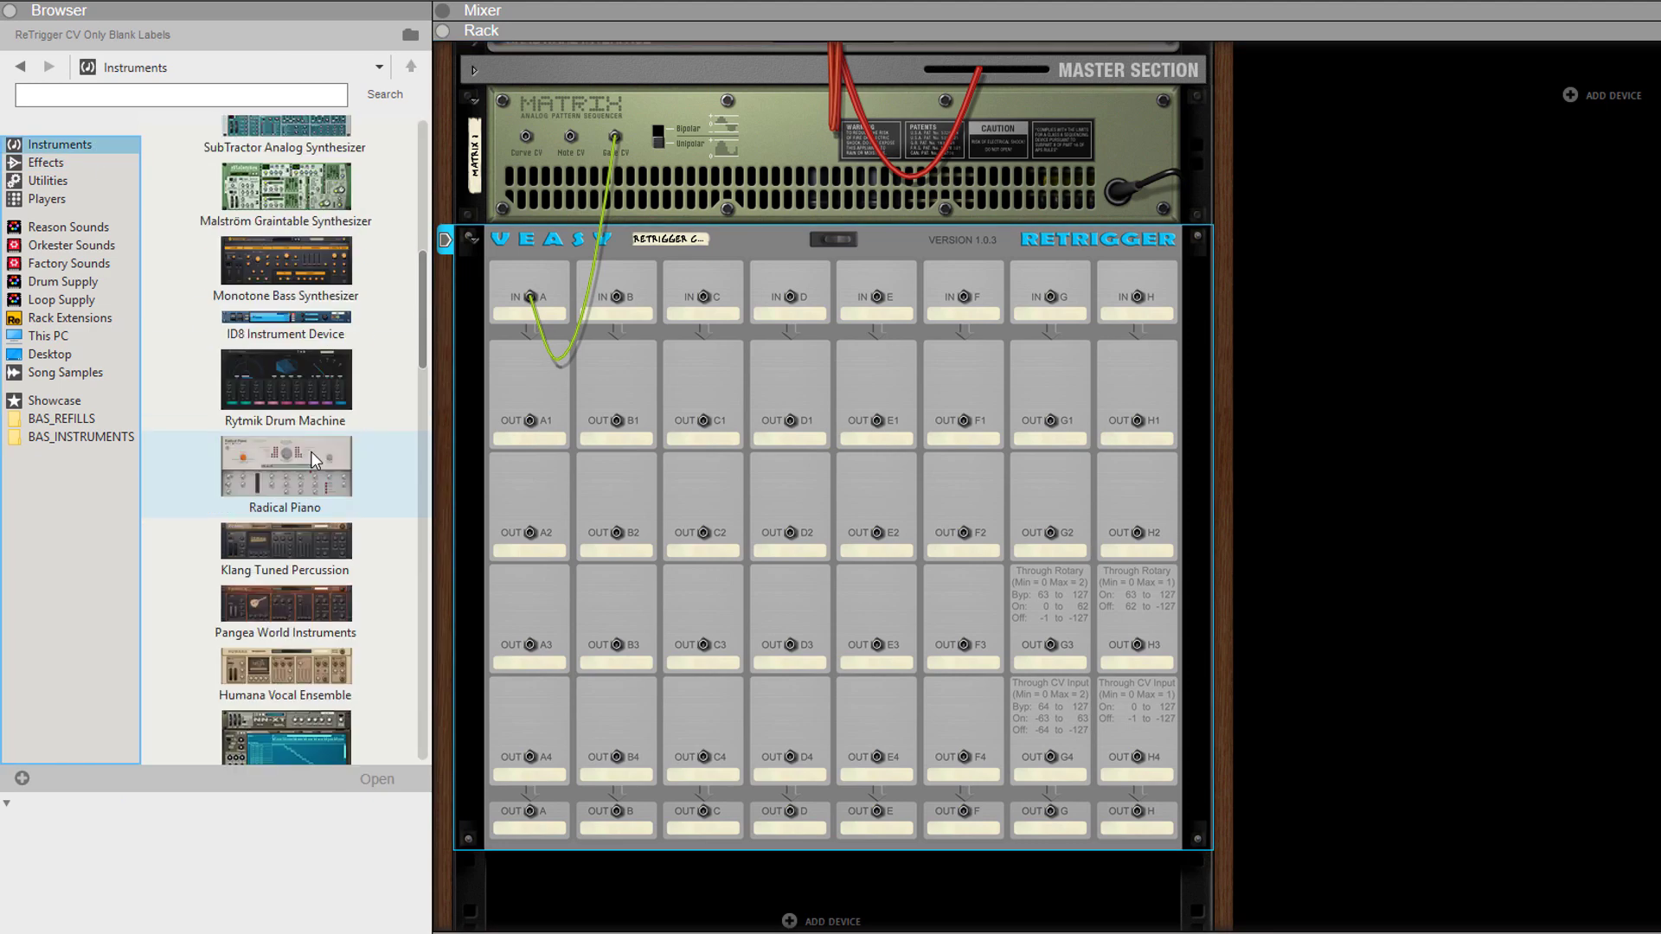
pyautogui.scroll(-6, 313, 458)
pyautogui.scroll(7, 298, 470)
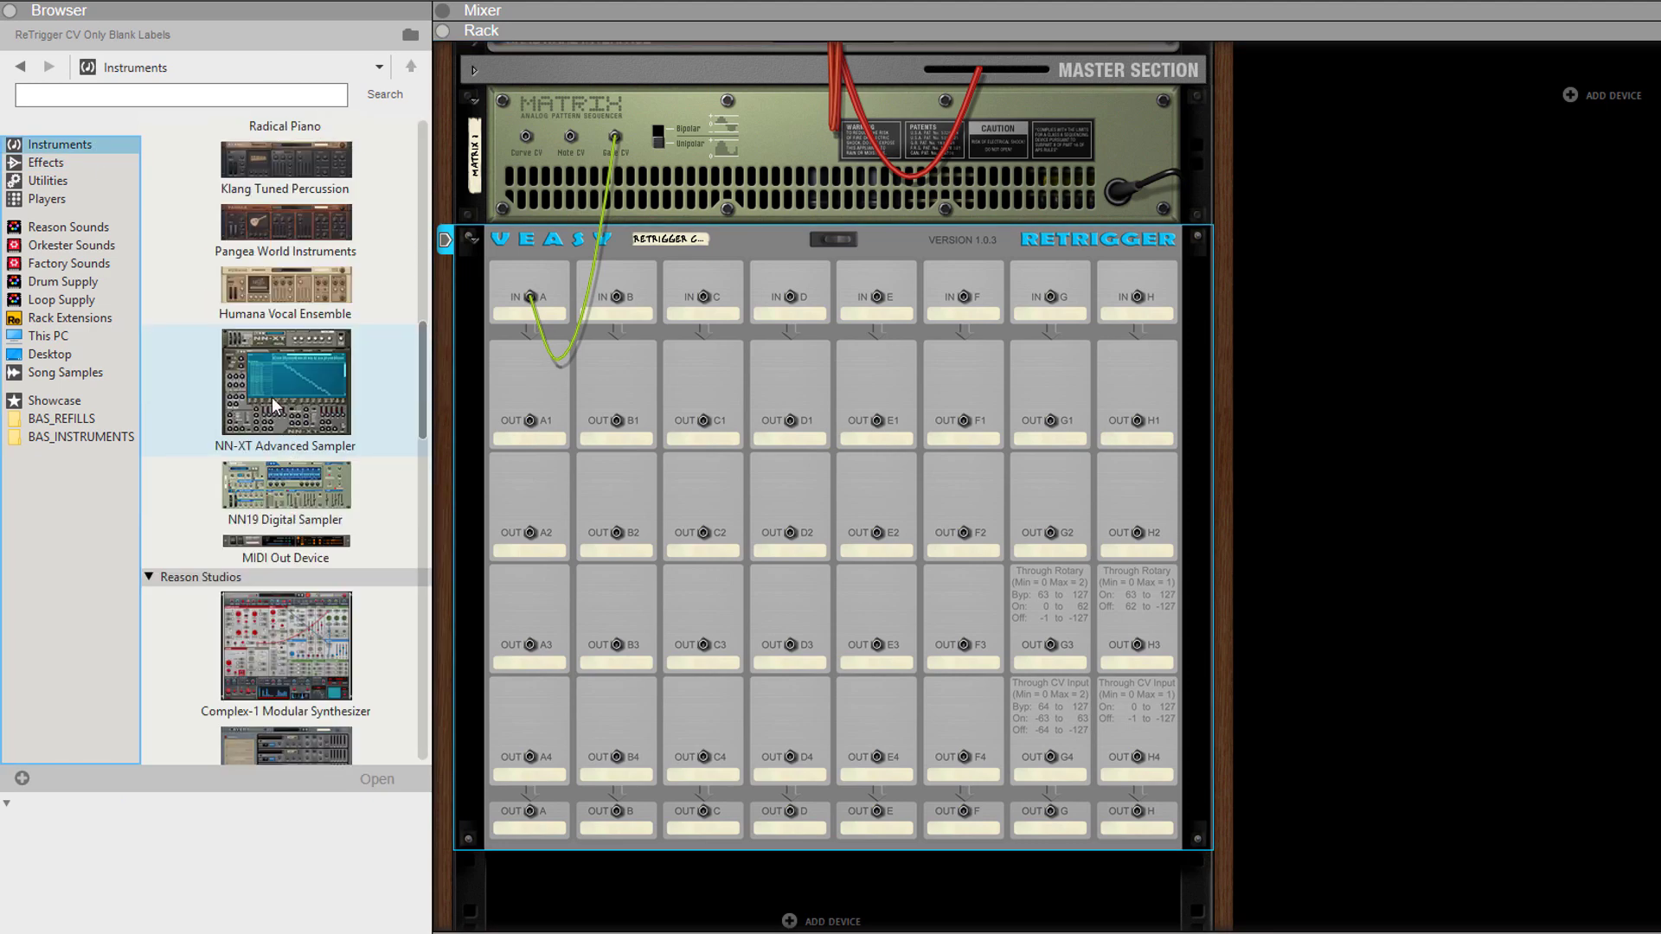
pyautogui.moveTo(285, 422); pyautogui.dragTo(573, 838)
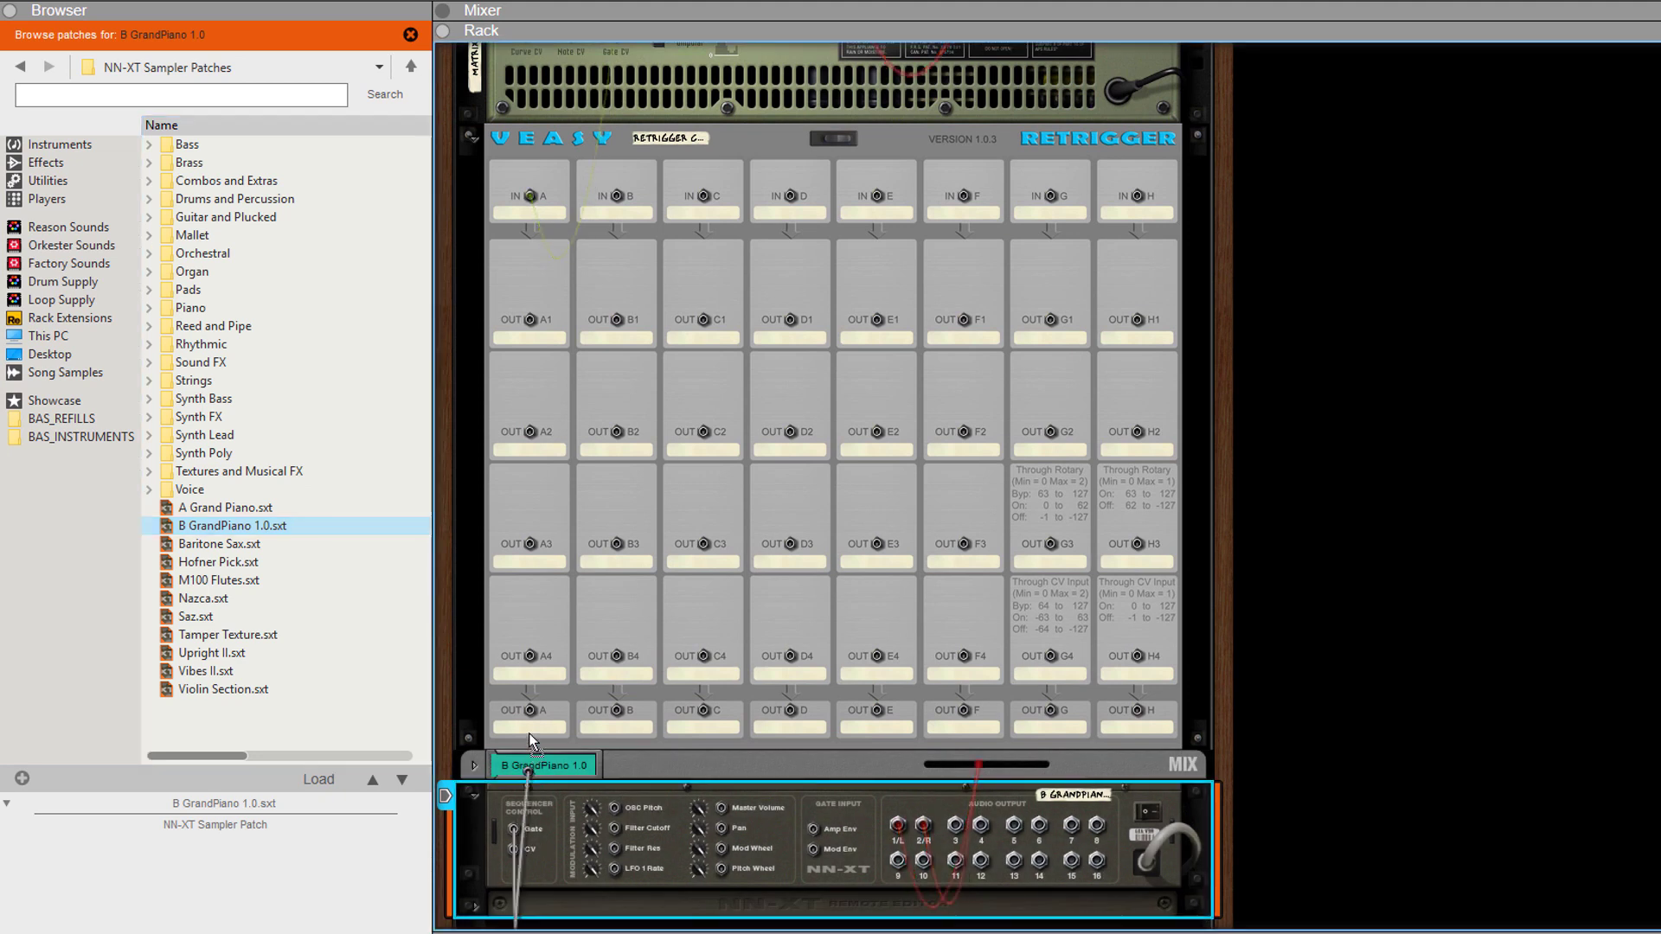
# - Cable ReTrigger OUT A into the NN-XT's Gate/CV inputs and edit the Matrix pattern notes
pyautogui.moveTo(527, 729); pyautogui.dragTo(570, 152)
pyautogui.press('Tab')
pyautogui.click(823, 185)
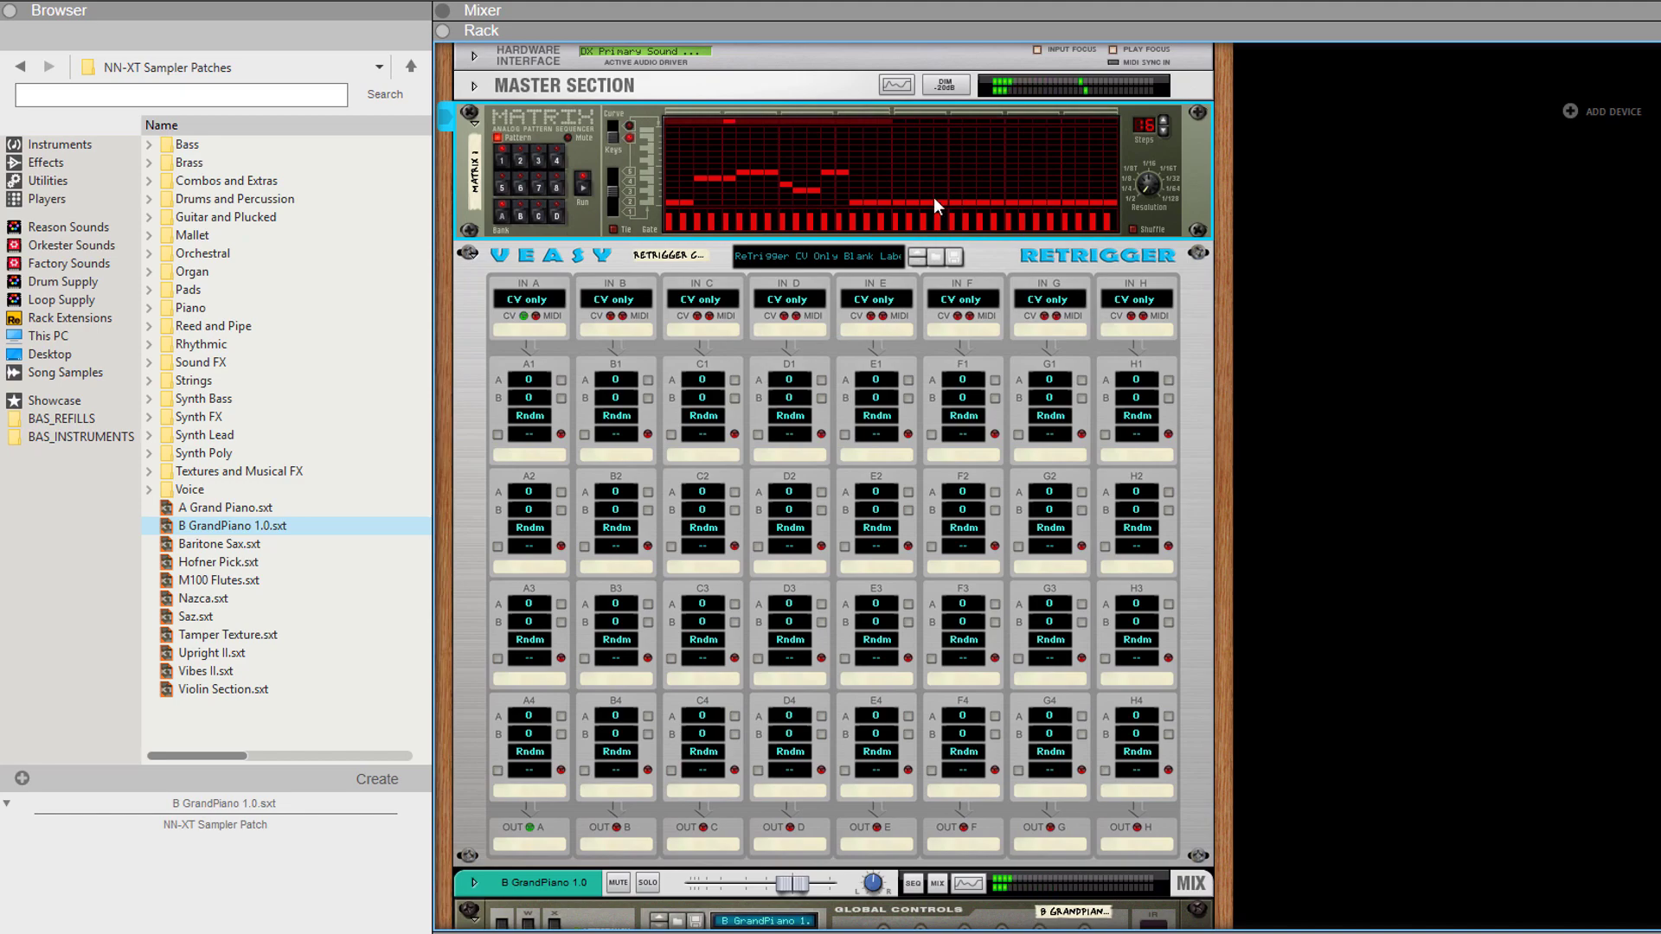
pyautogui.scroll(-3, 932, 197)
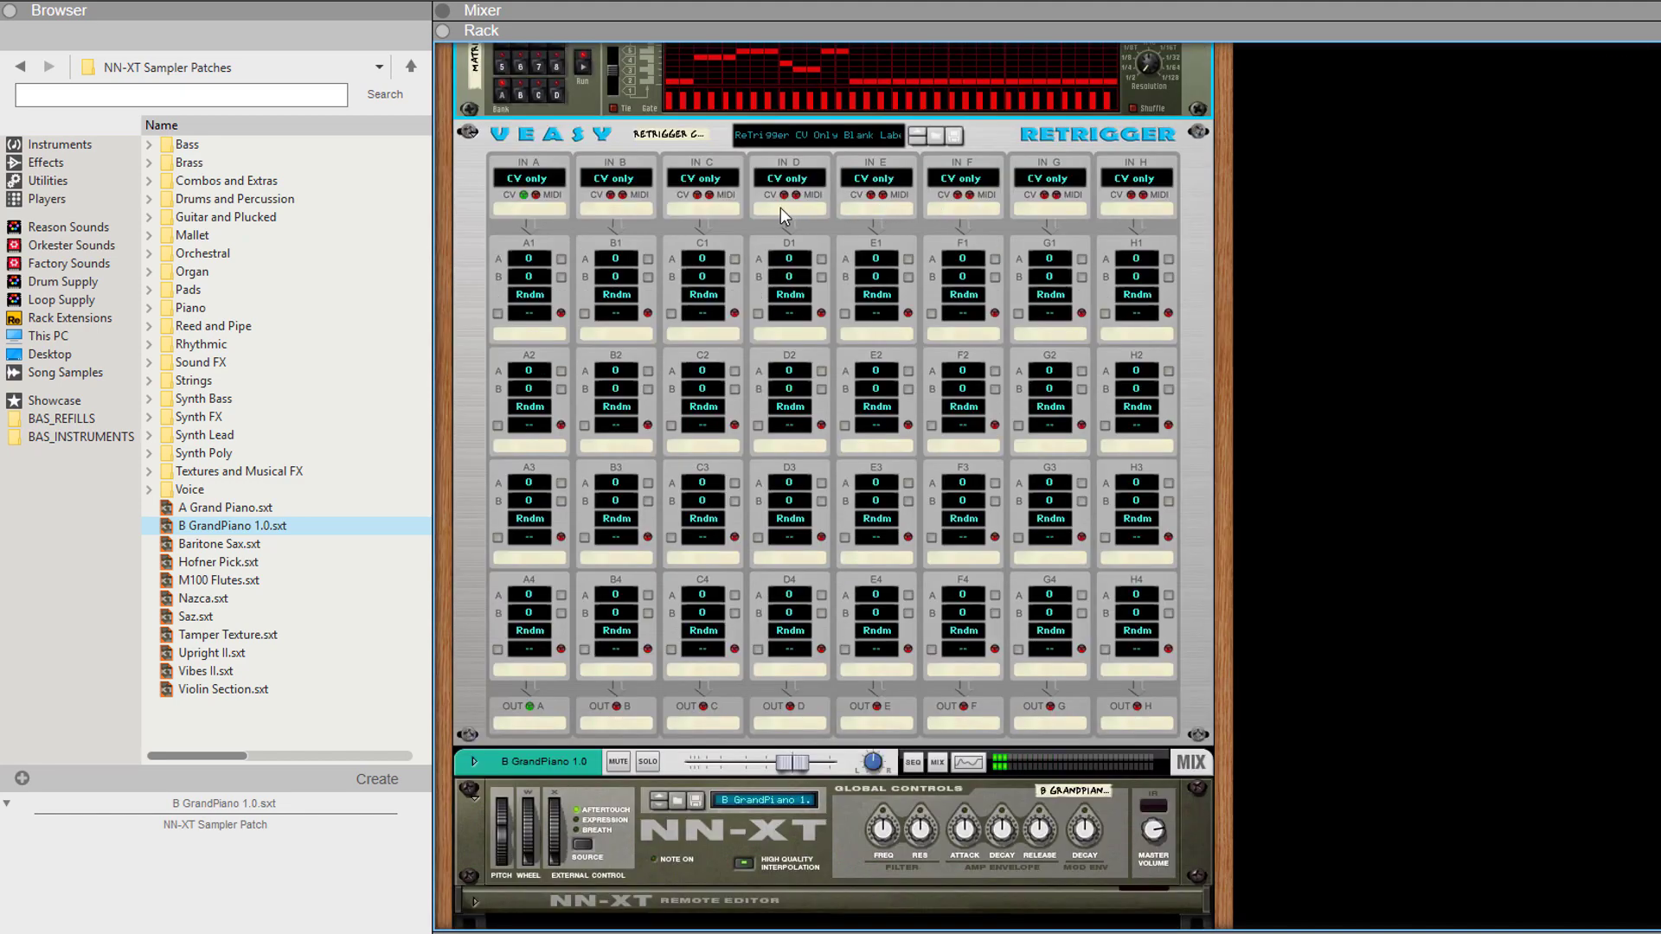
pyautogui.scroll(-2, 780, 208)
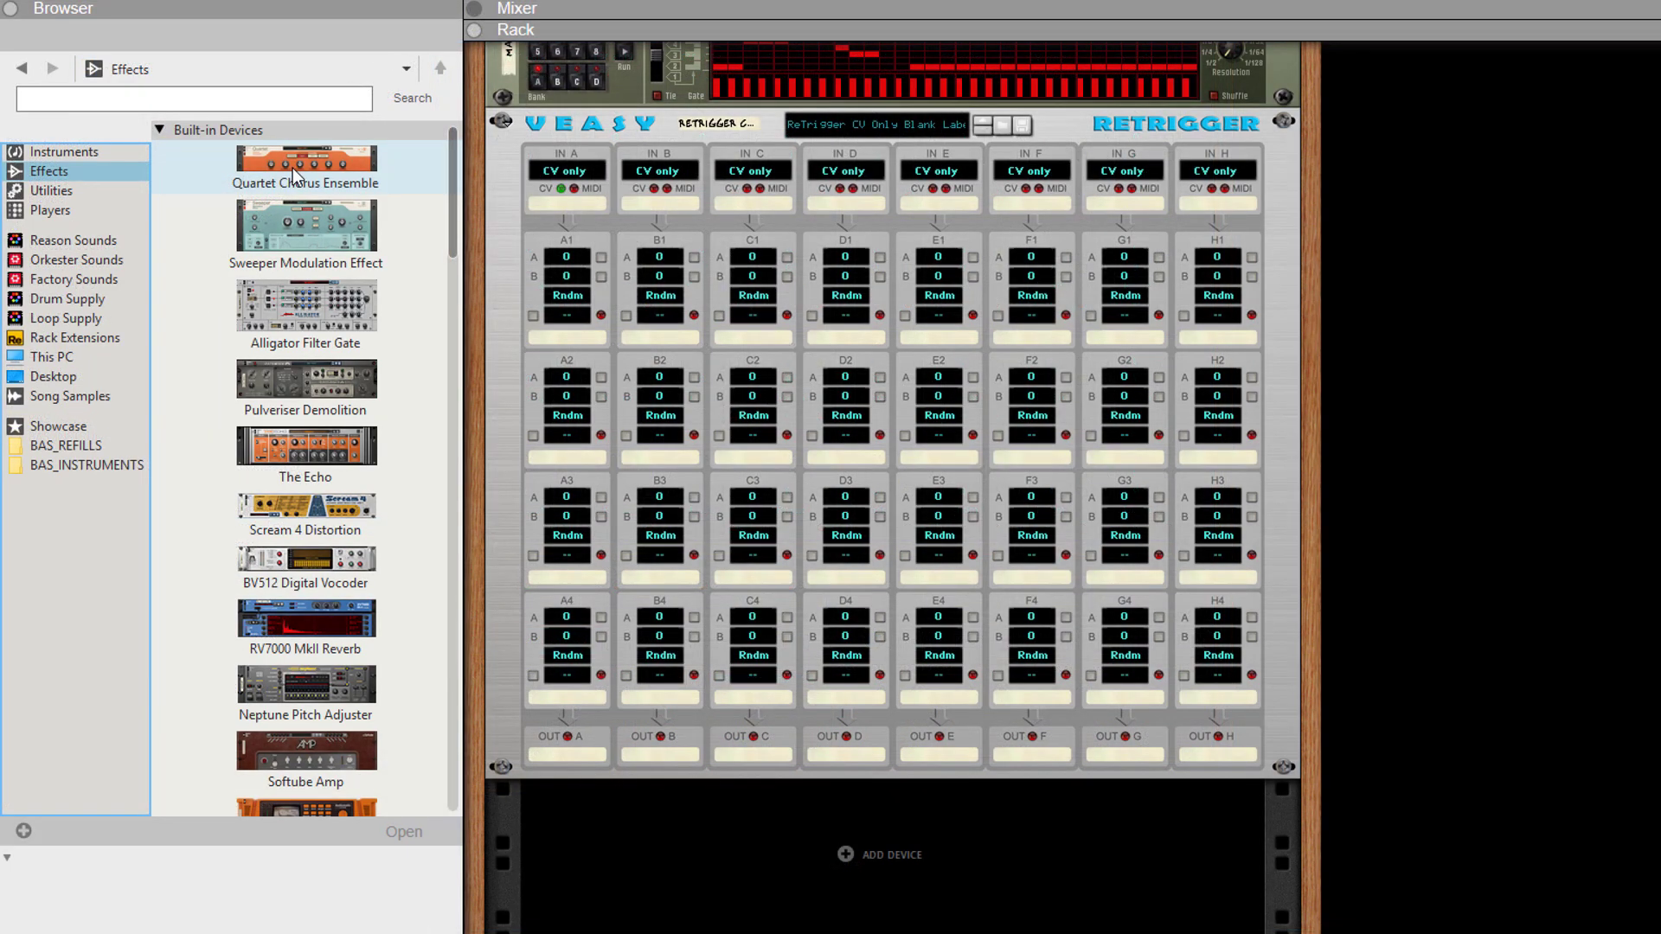
# - Add a Pulsar Dual LFO from Utilities and cable its LFO 1 Rate CV input to OUT A1
pyautogui.click(51, 191)
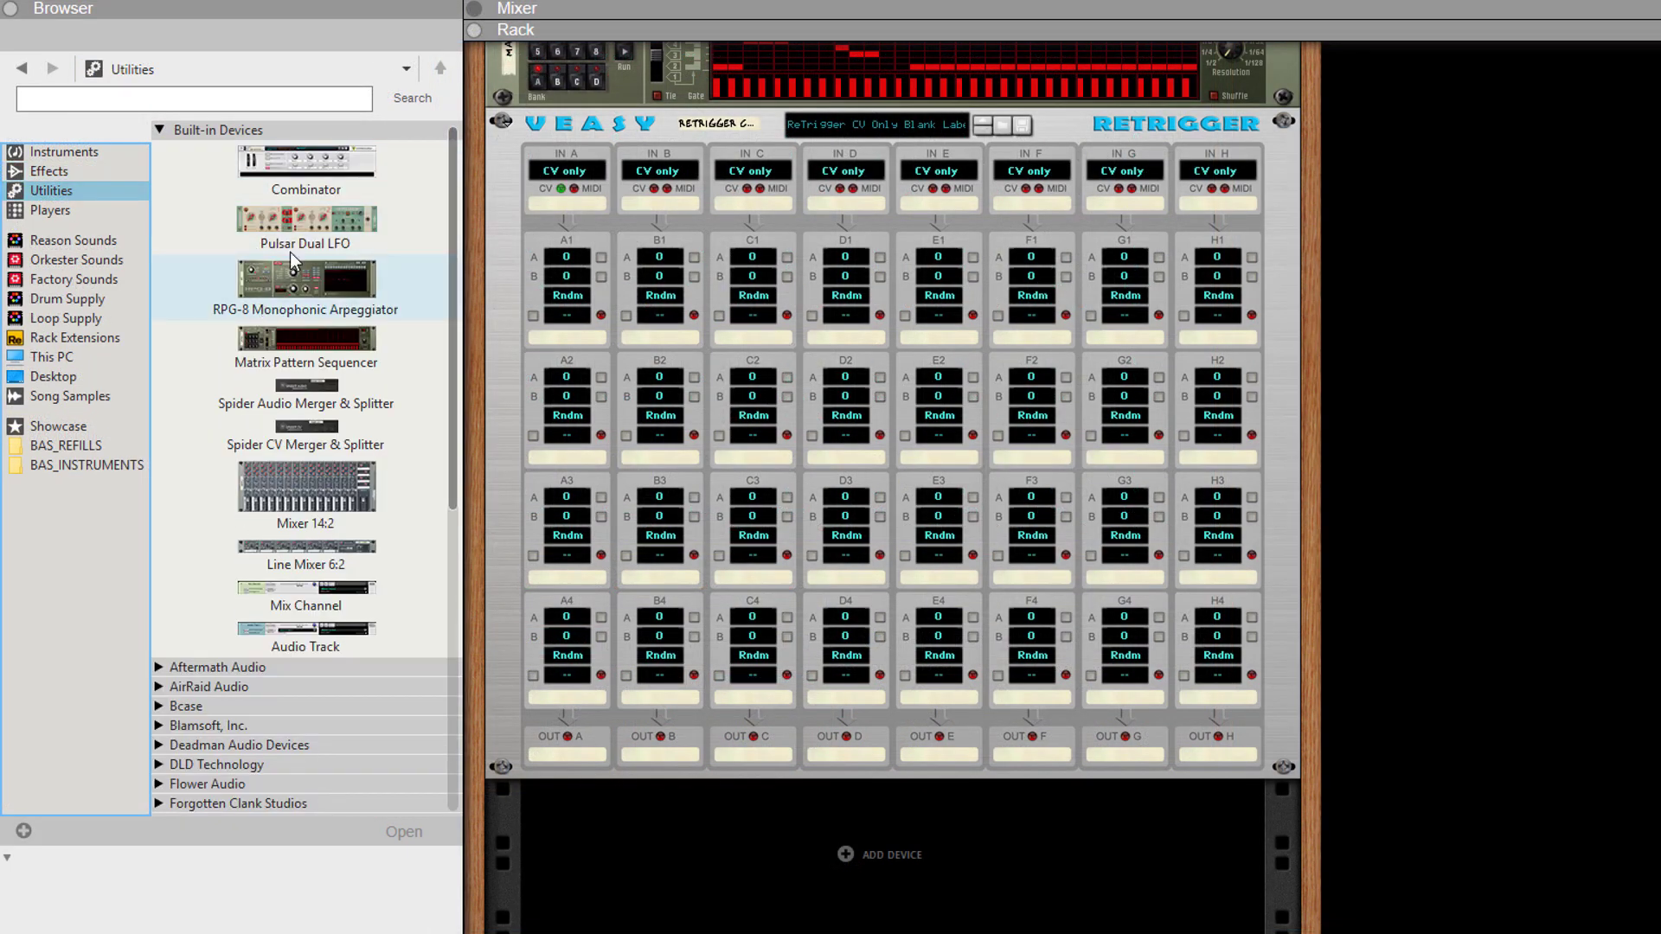
pyautogui.moveTo(292, 247); pyautogui.dragTo(676, 857)
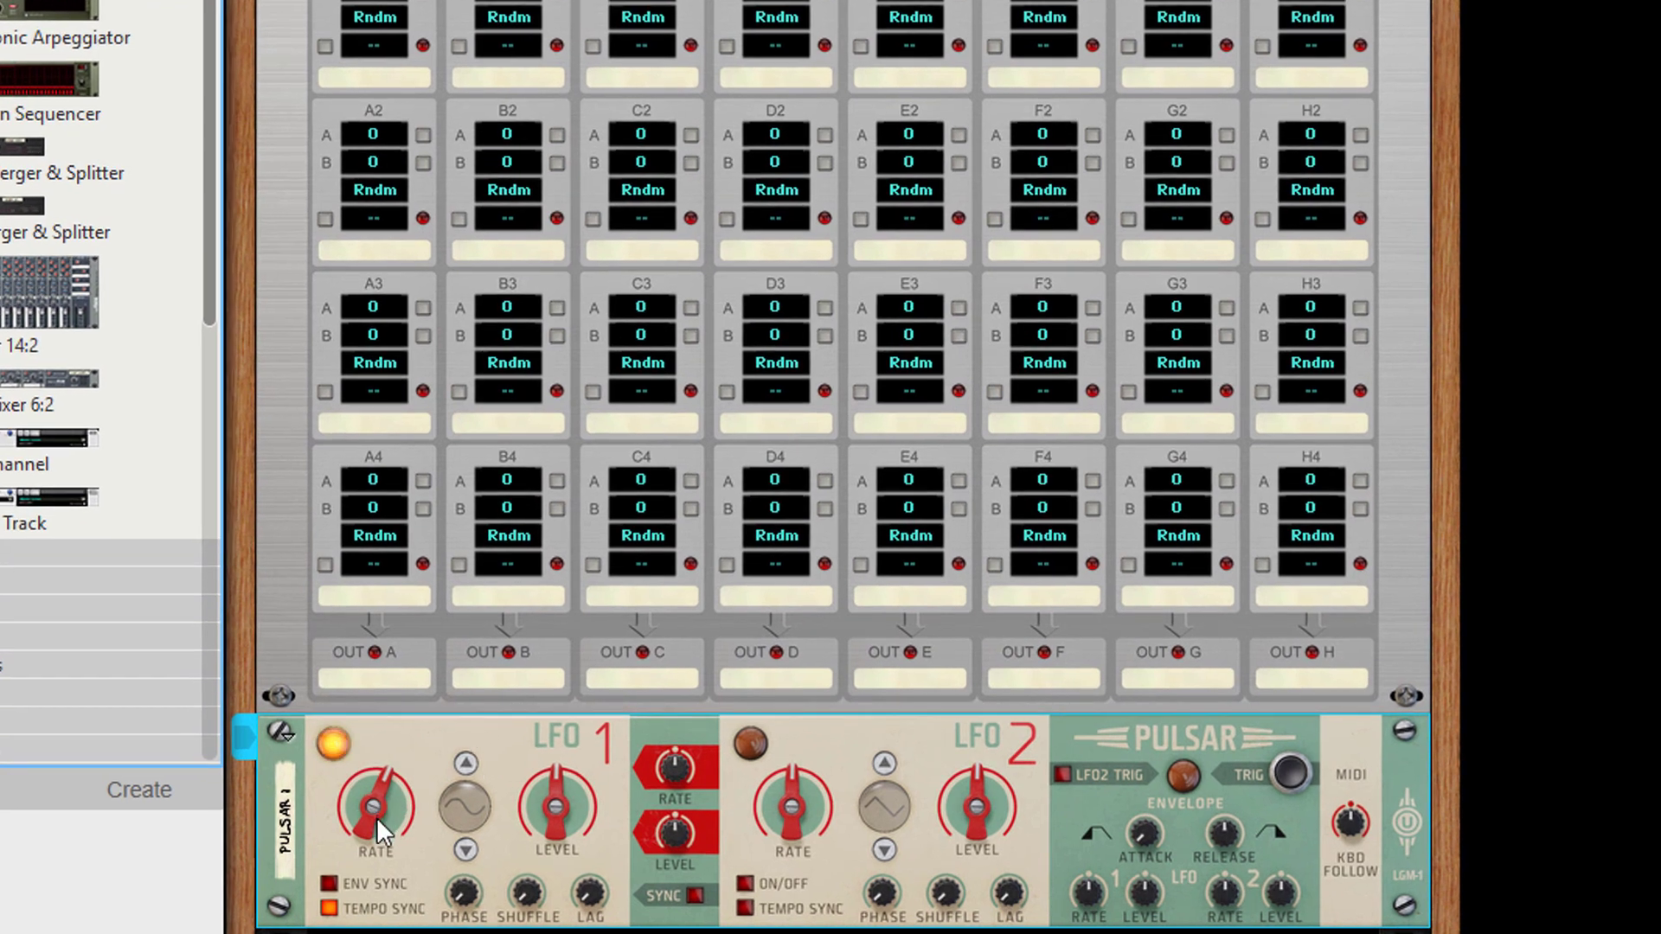
pyautogui.press('Tab')
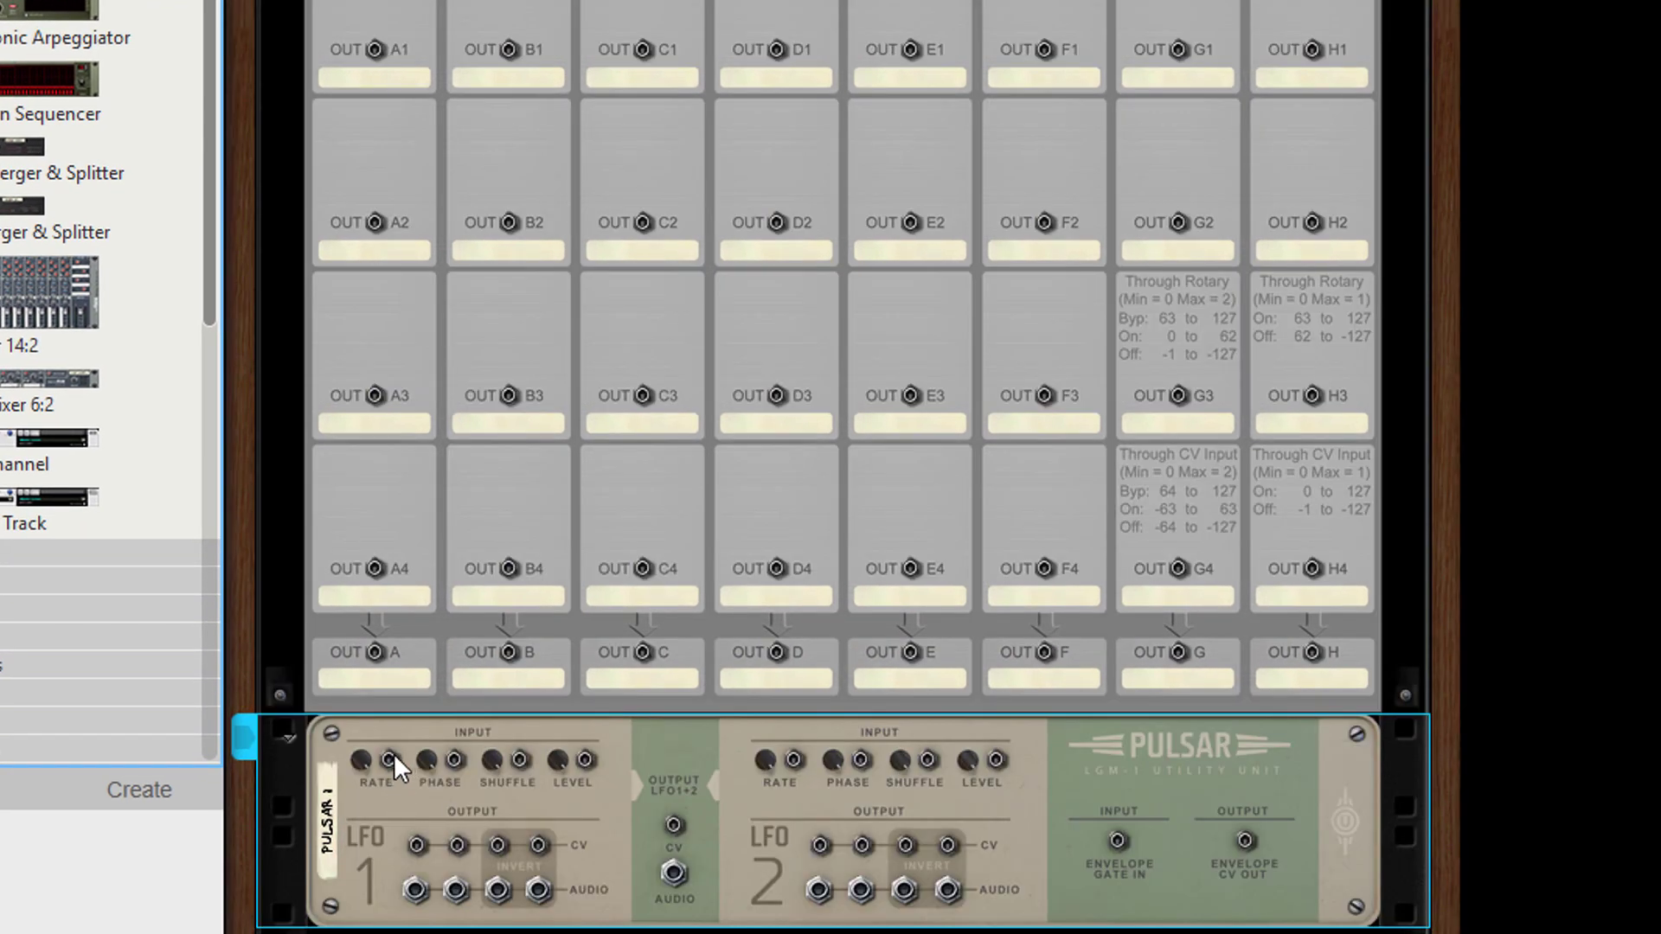
pyautogui.moveTo(388, 749); pyautogui.dragTo(334, 742)
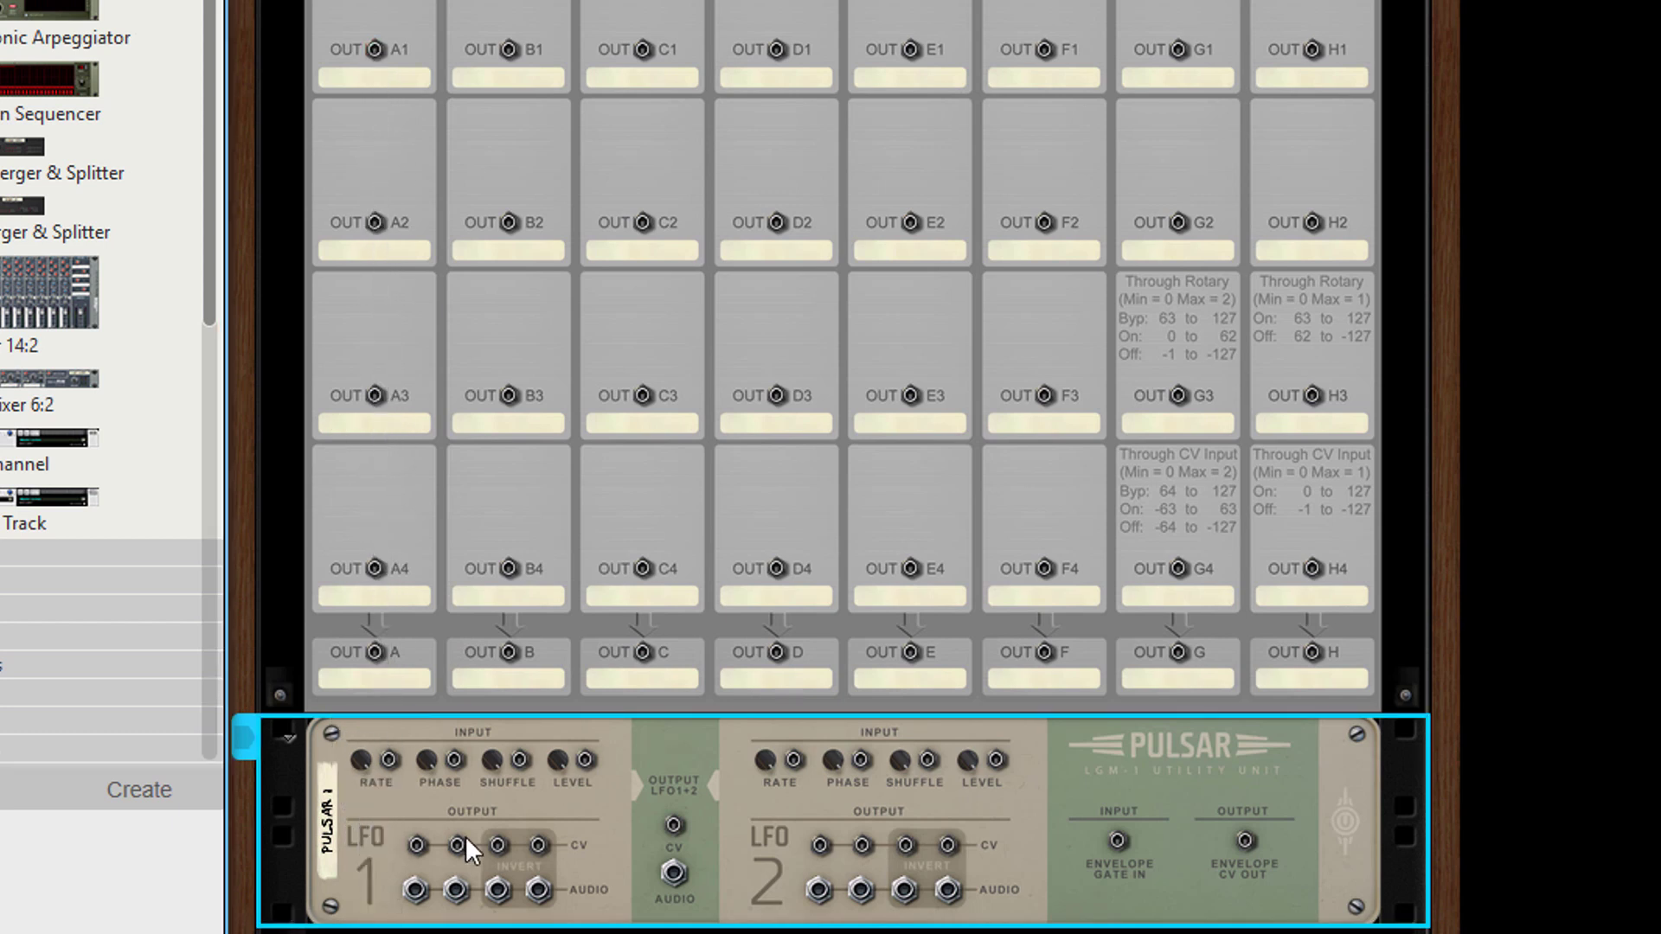
# - Wrap the Pulsar in a new Combinator and show the Combinator's programmer
pyautogui.rightClick(365, 805)
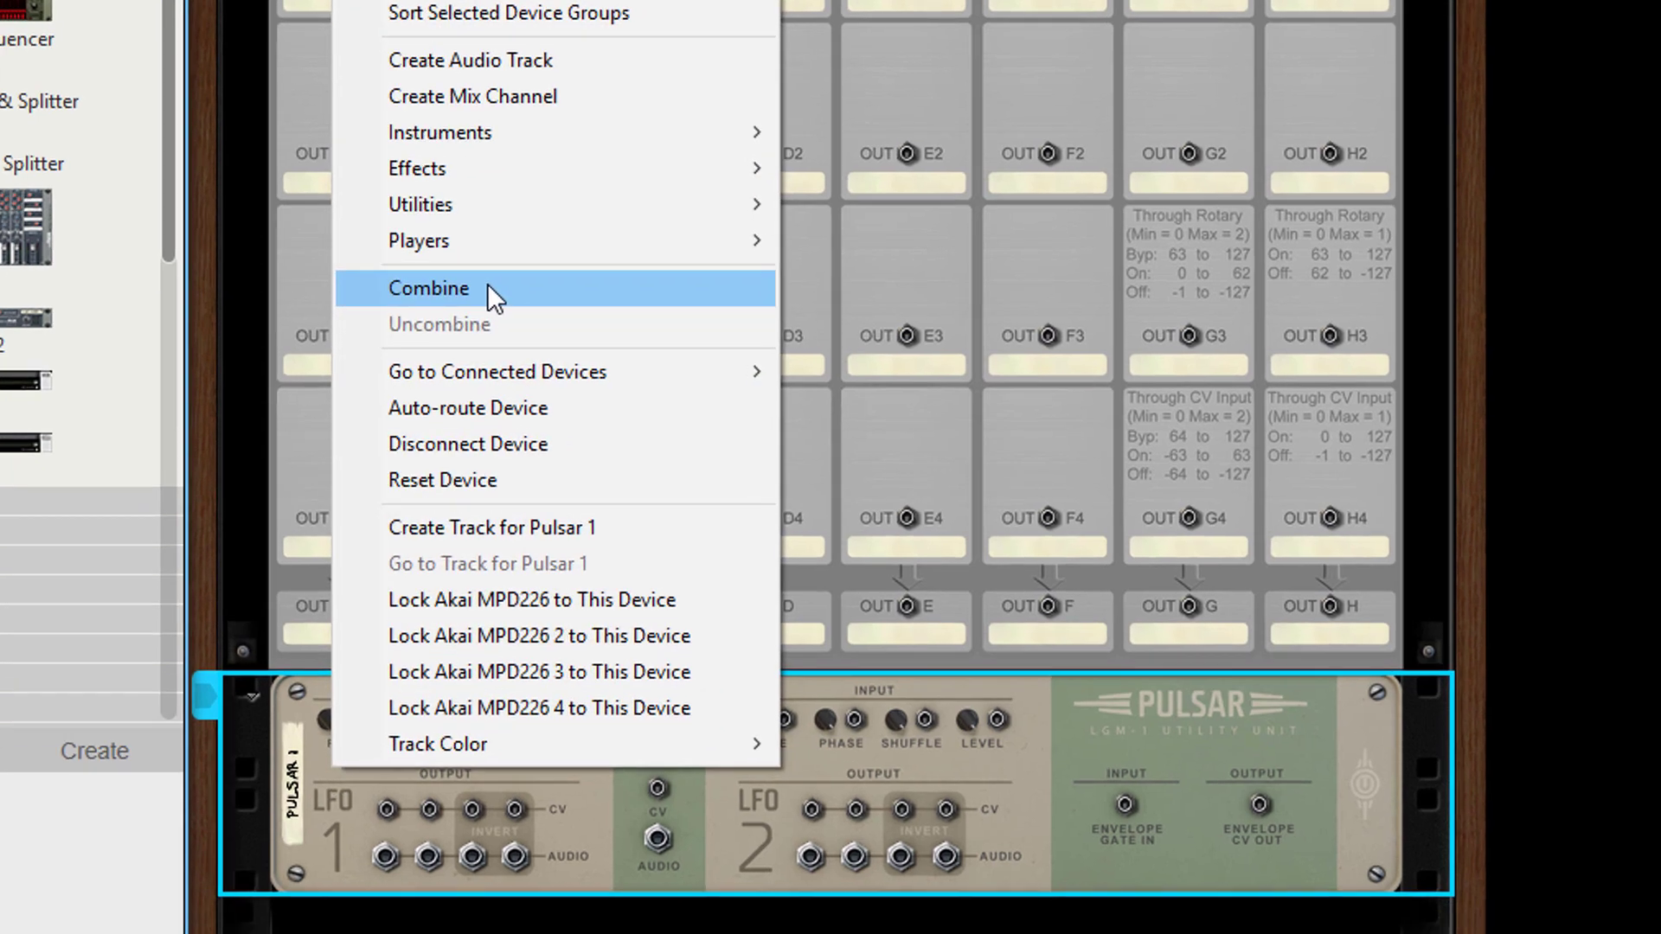
pyautogui.click(502, 349)
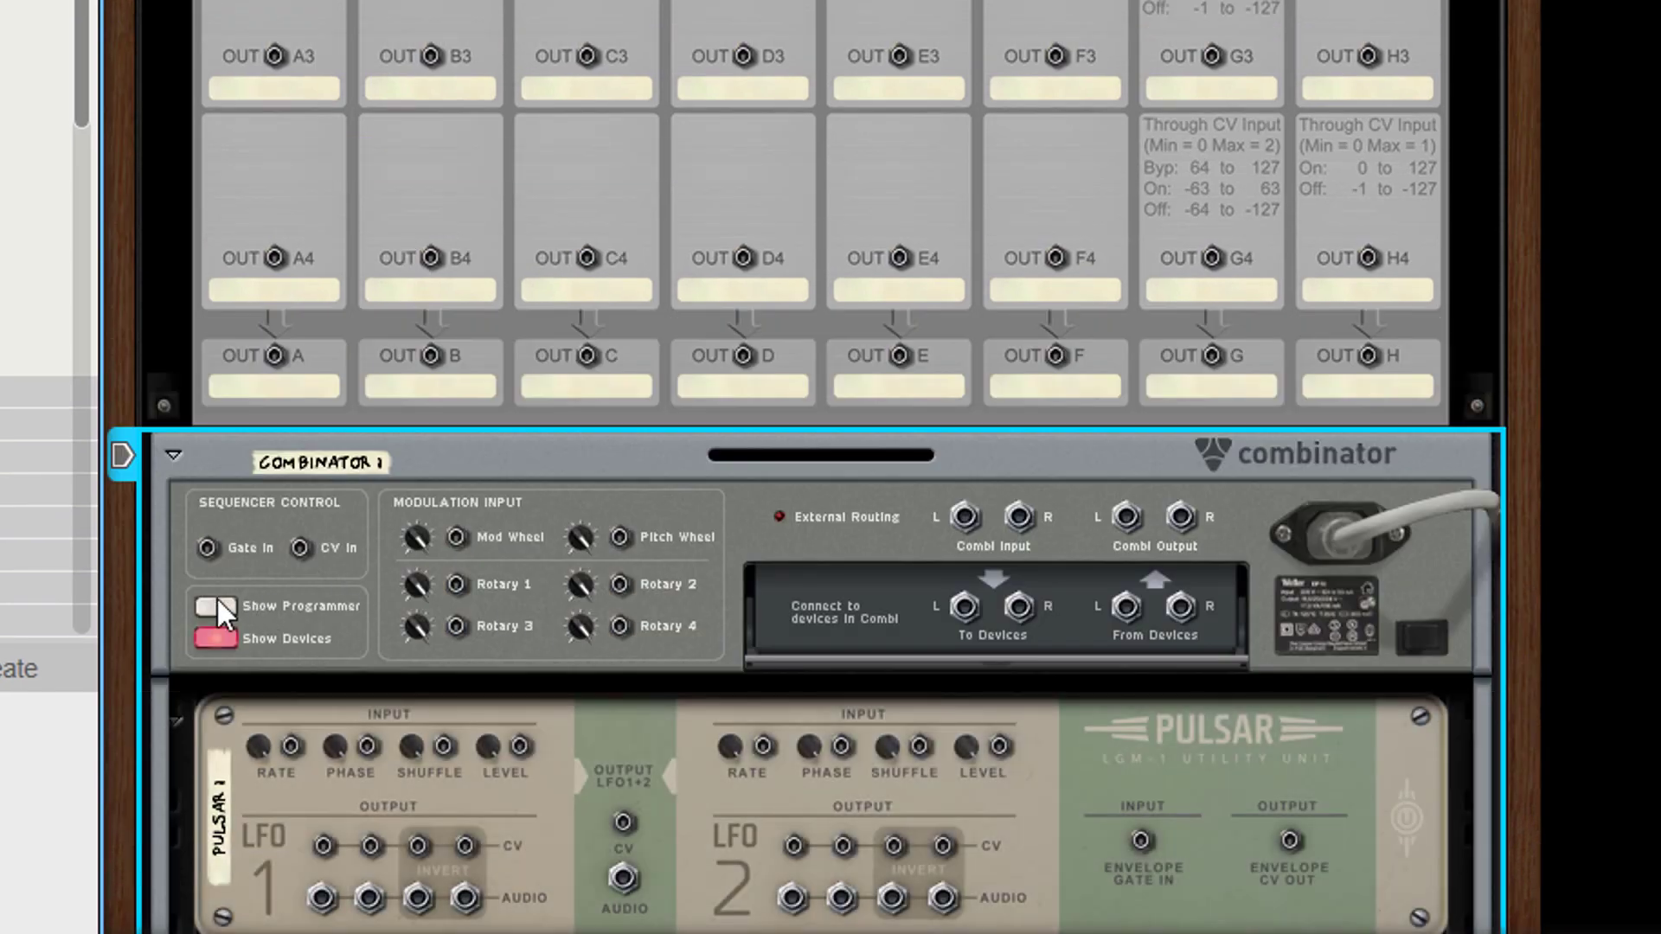
pyautogui.click(218, 600)
pyautogui.press('Tab')
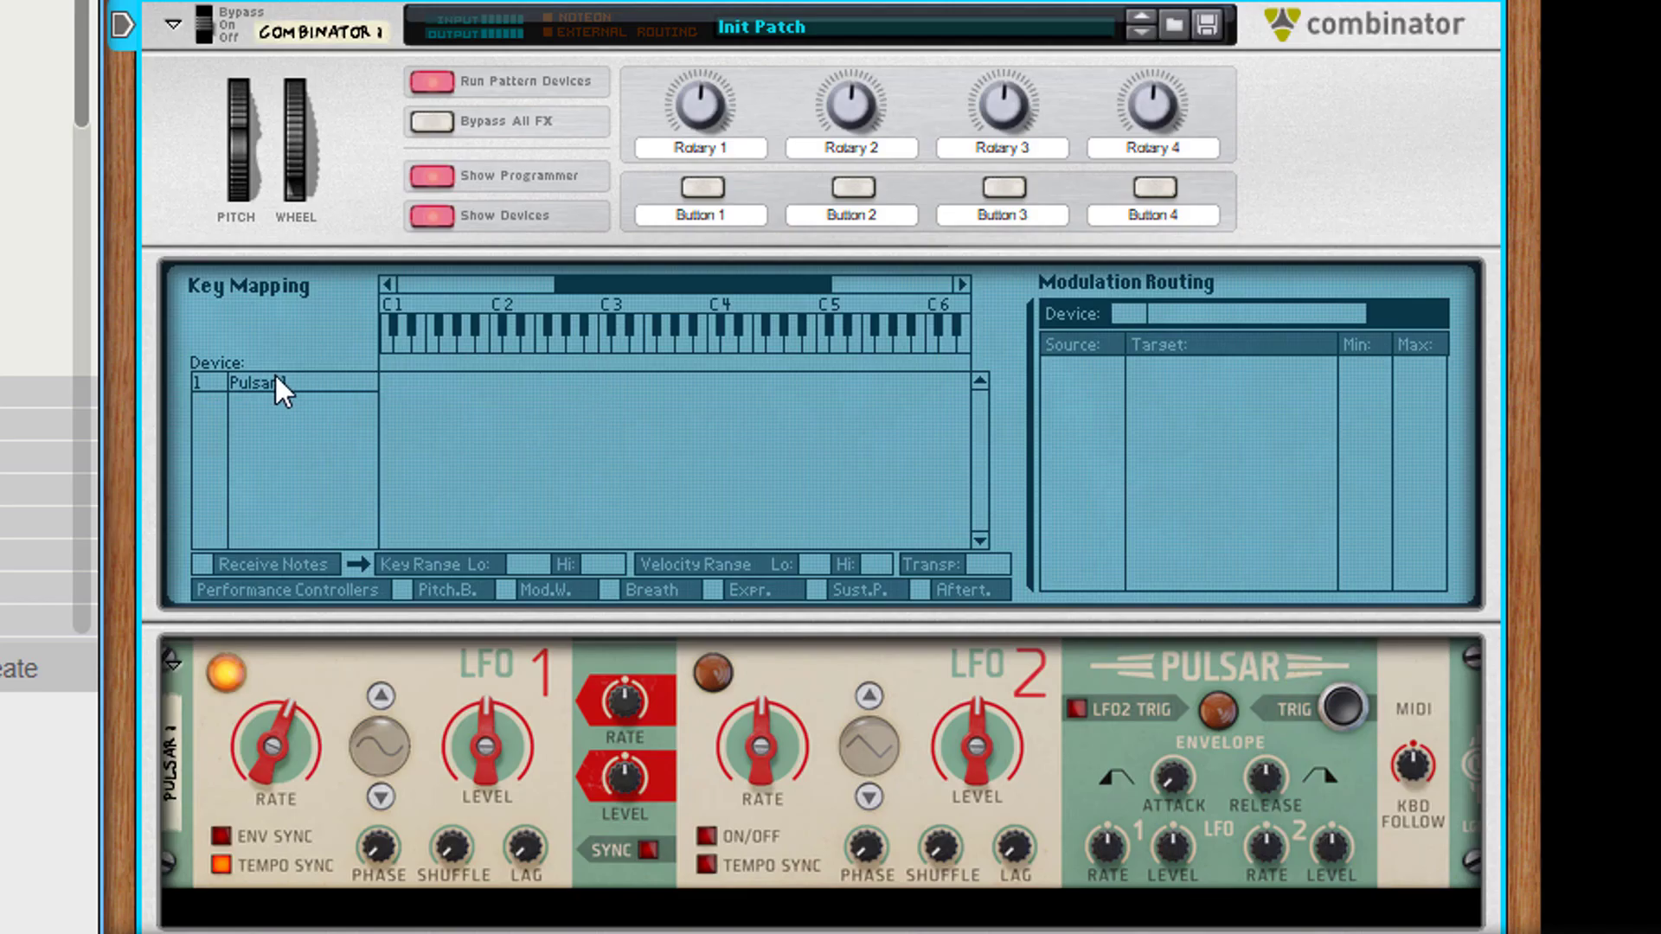
# - Route Rotary 1 to Pulsar 1's LFO1 Rate Synced, spanning 32/4 to 1/64
pyautogui.click(275, 381)
pyautogui.click(1187, 368)
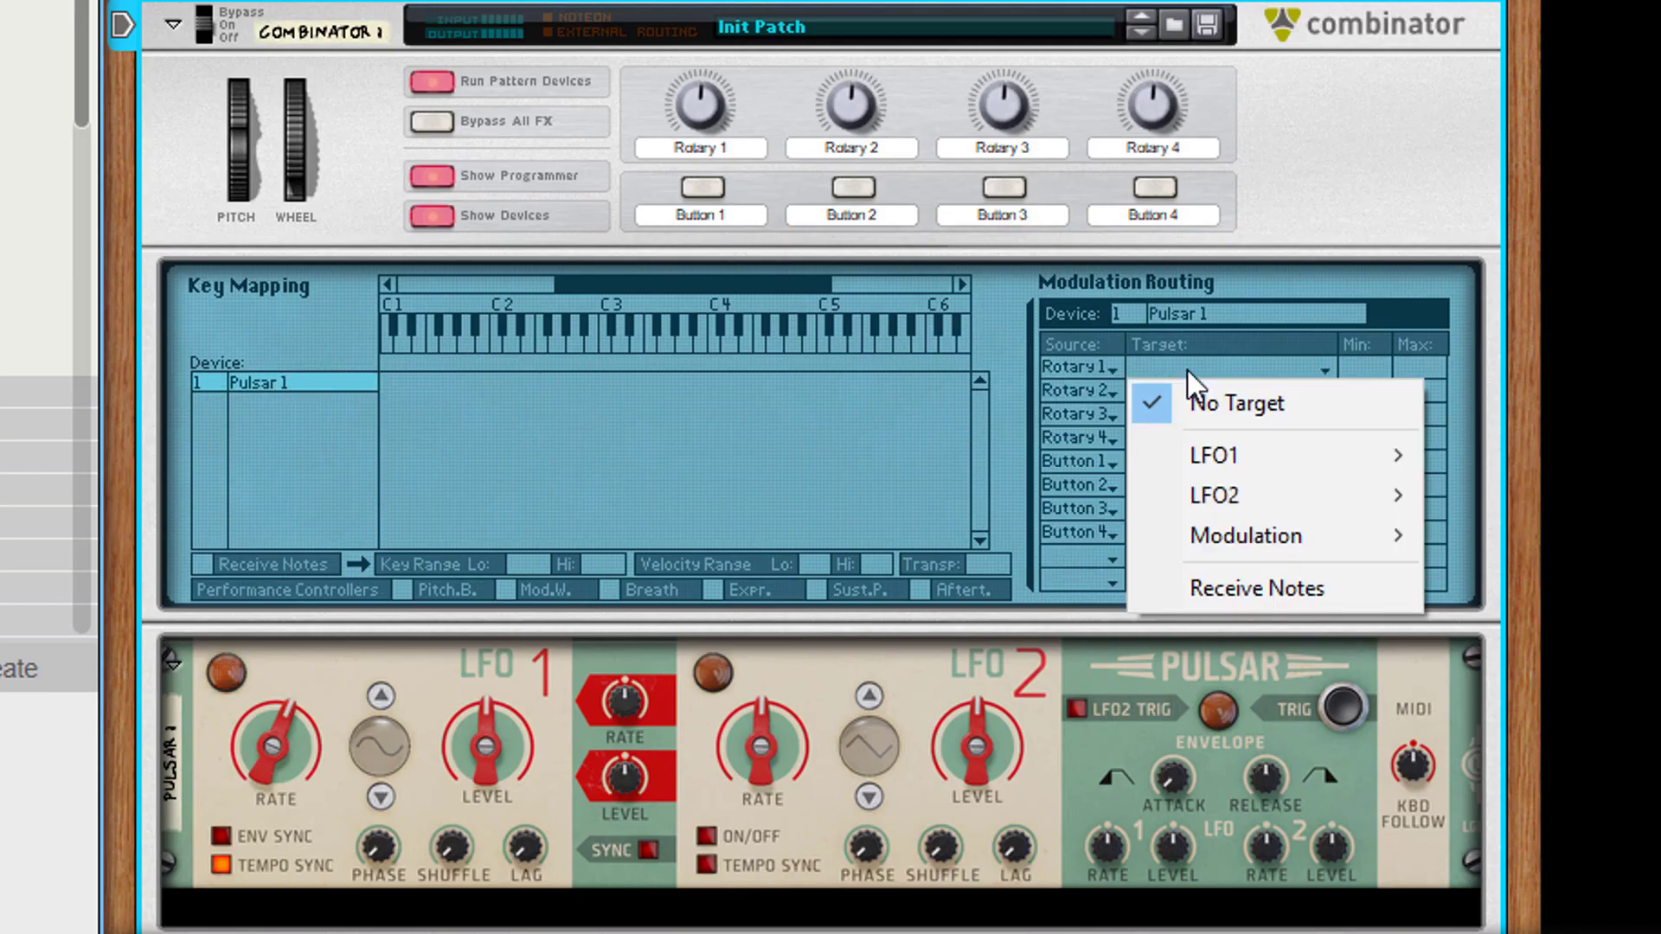
pyautogui.moveTo(1256, 451)
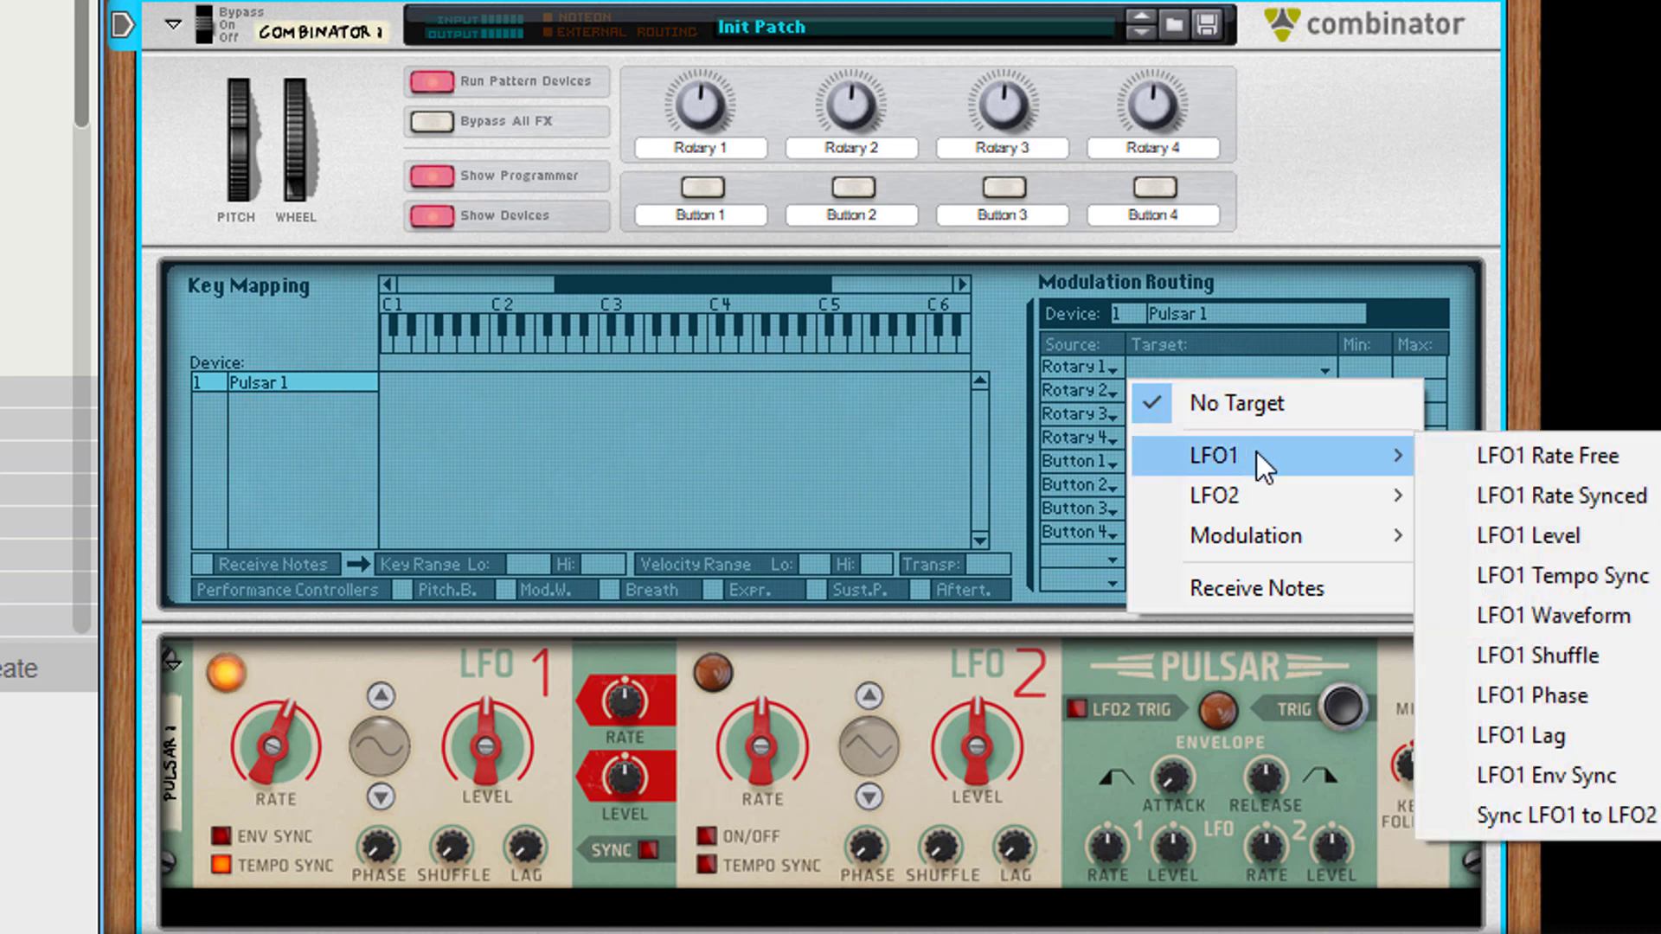
pyautogui.click(1634, 499)
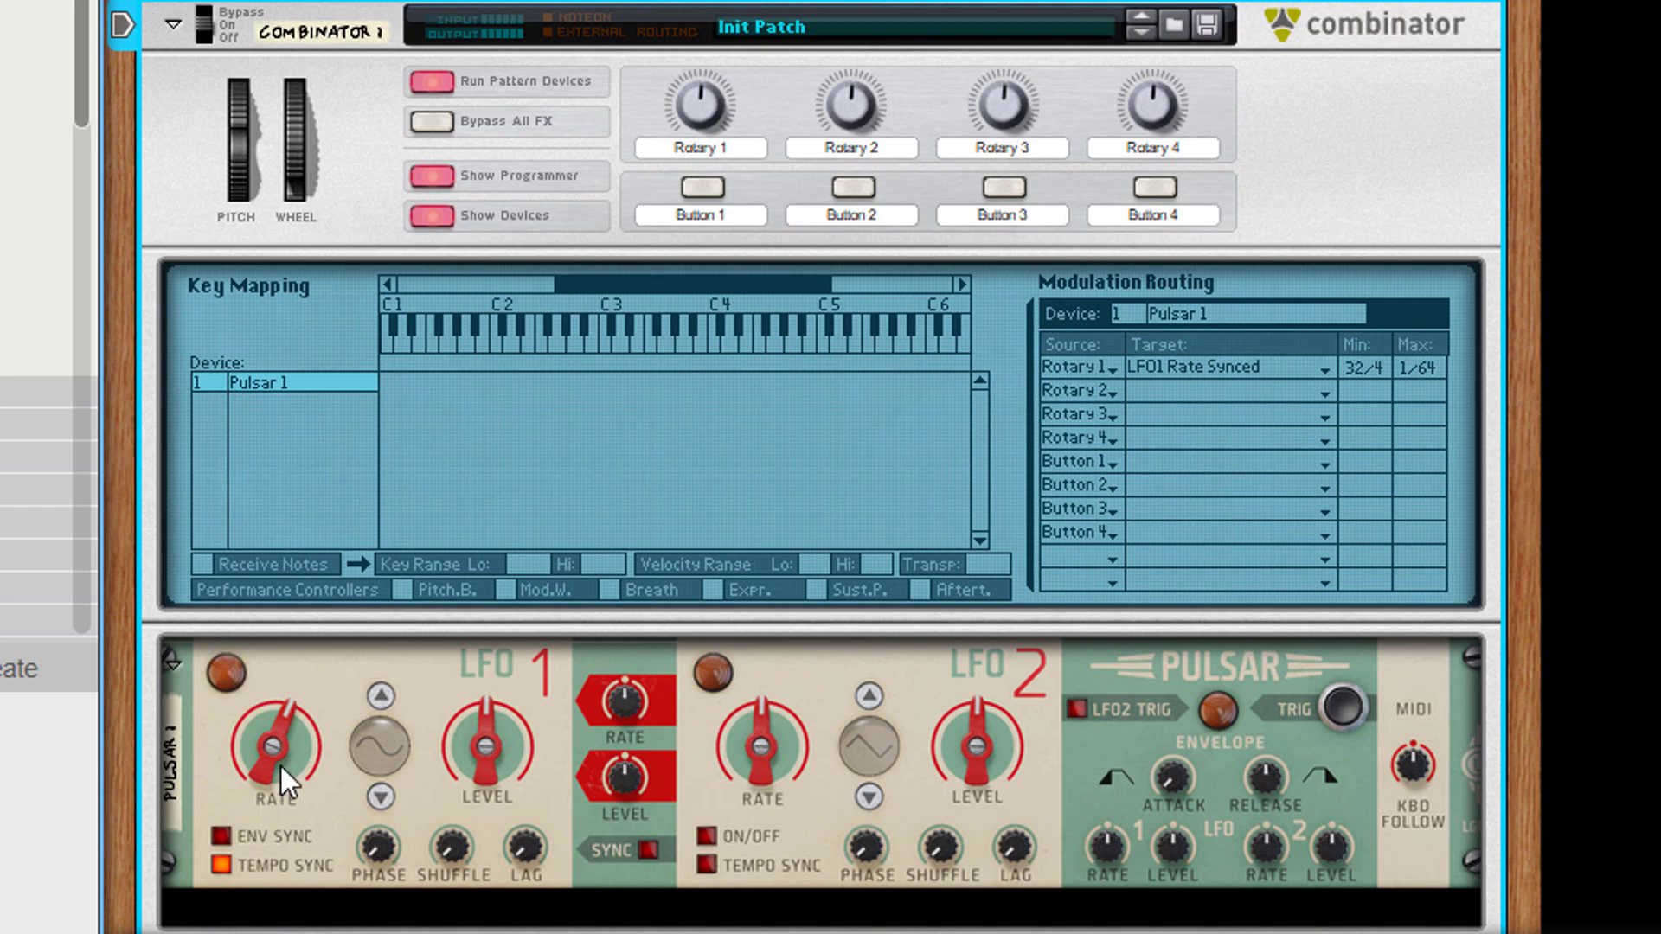
# - Cable Retrigger OUT A1 to the Combinator's Rotary 1 CV input and enable A1's output
pyautogui.press('Tab')
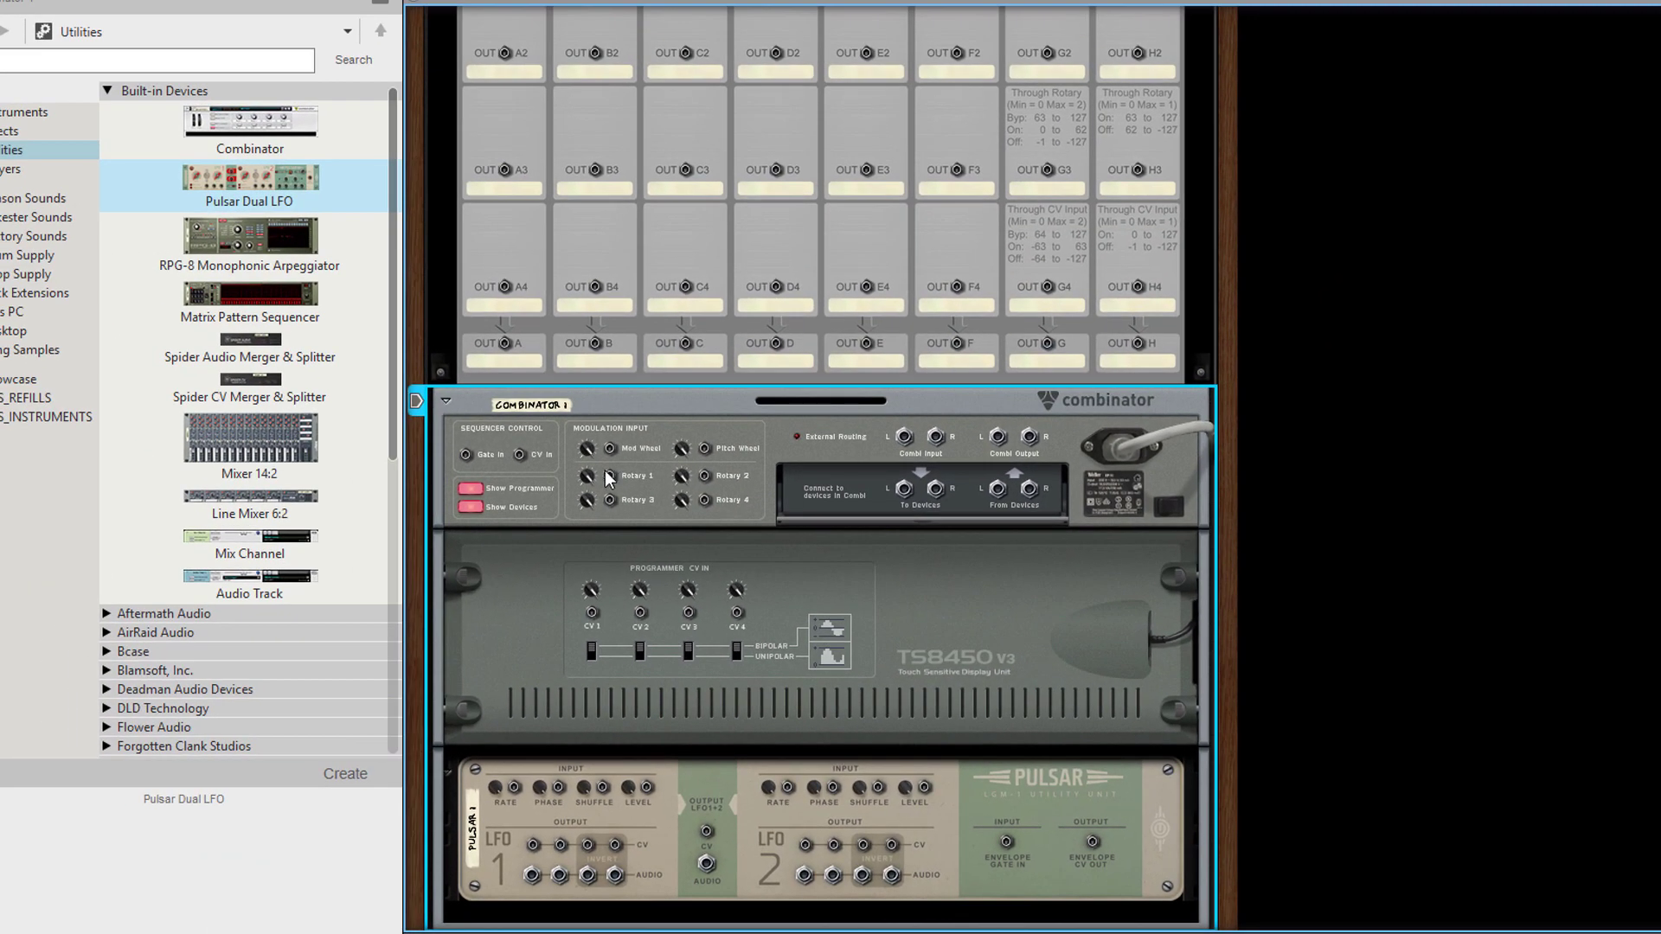
pyautogui.moveTo(456, 153); pyautogui.dragTo(502, 173)
pyautogui.press('Tab')
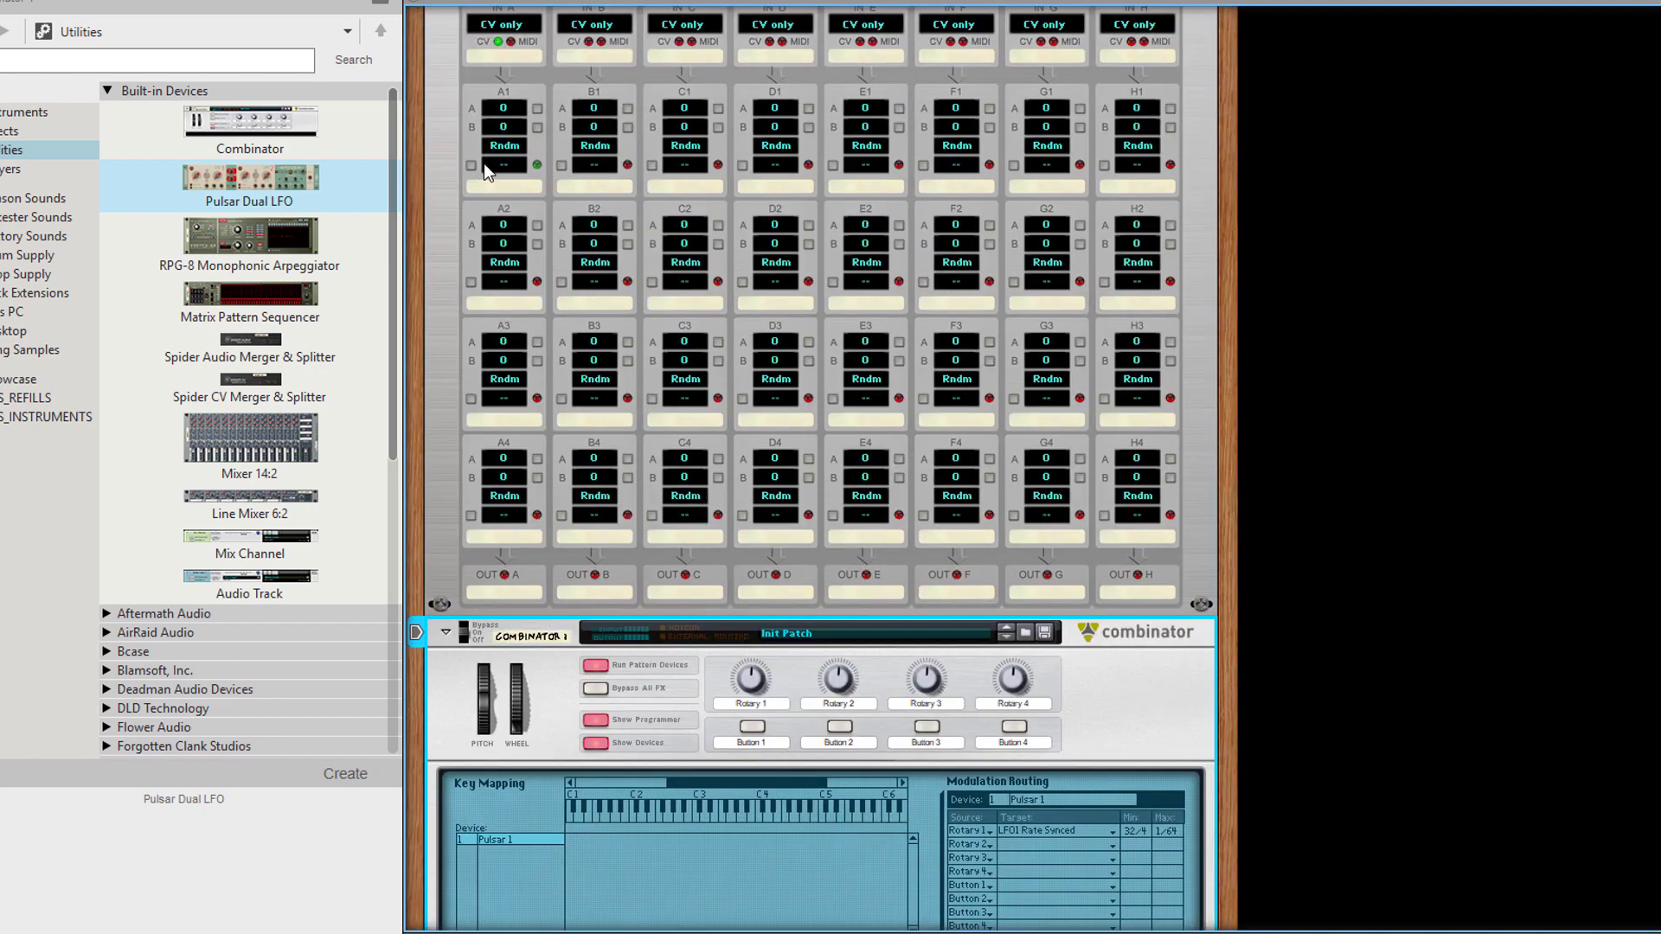
pyautogui.click(470, 164)
# - Set A1's Value A to 32 and Value B to -29, testing each value
pyautogui.click(595, 719)
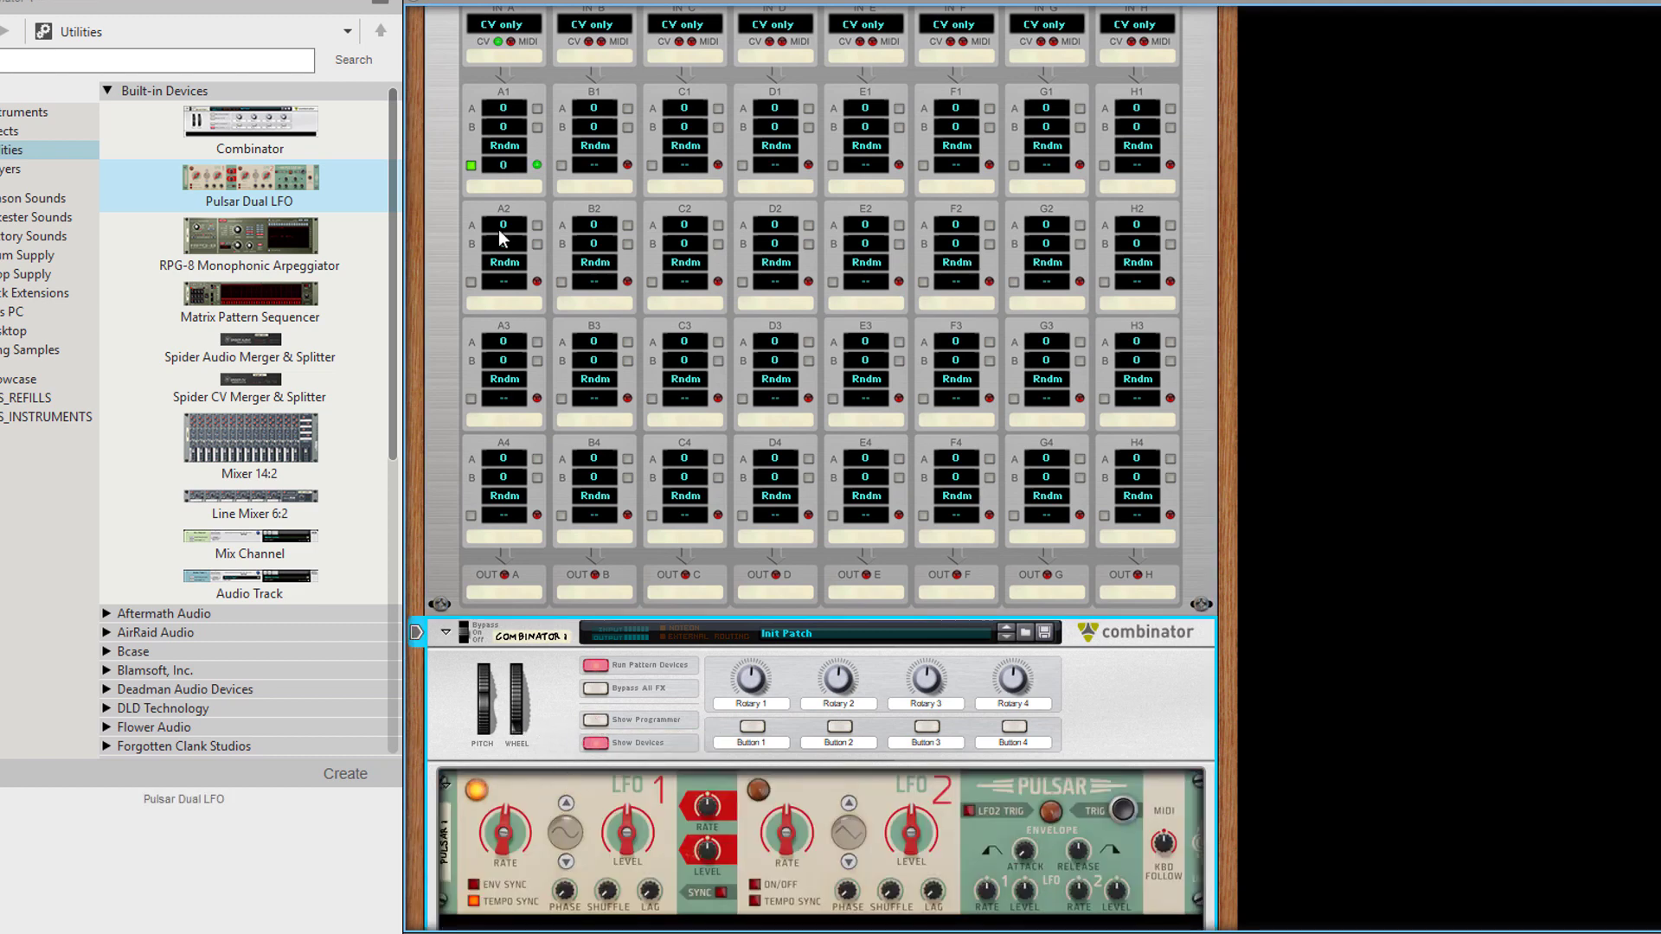
pyautogui.click(537, 108)
pyautogui.moveTo(509, 106); pyautogui.dragTo(524, 47)
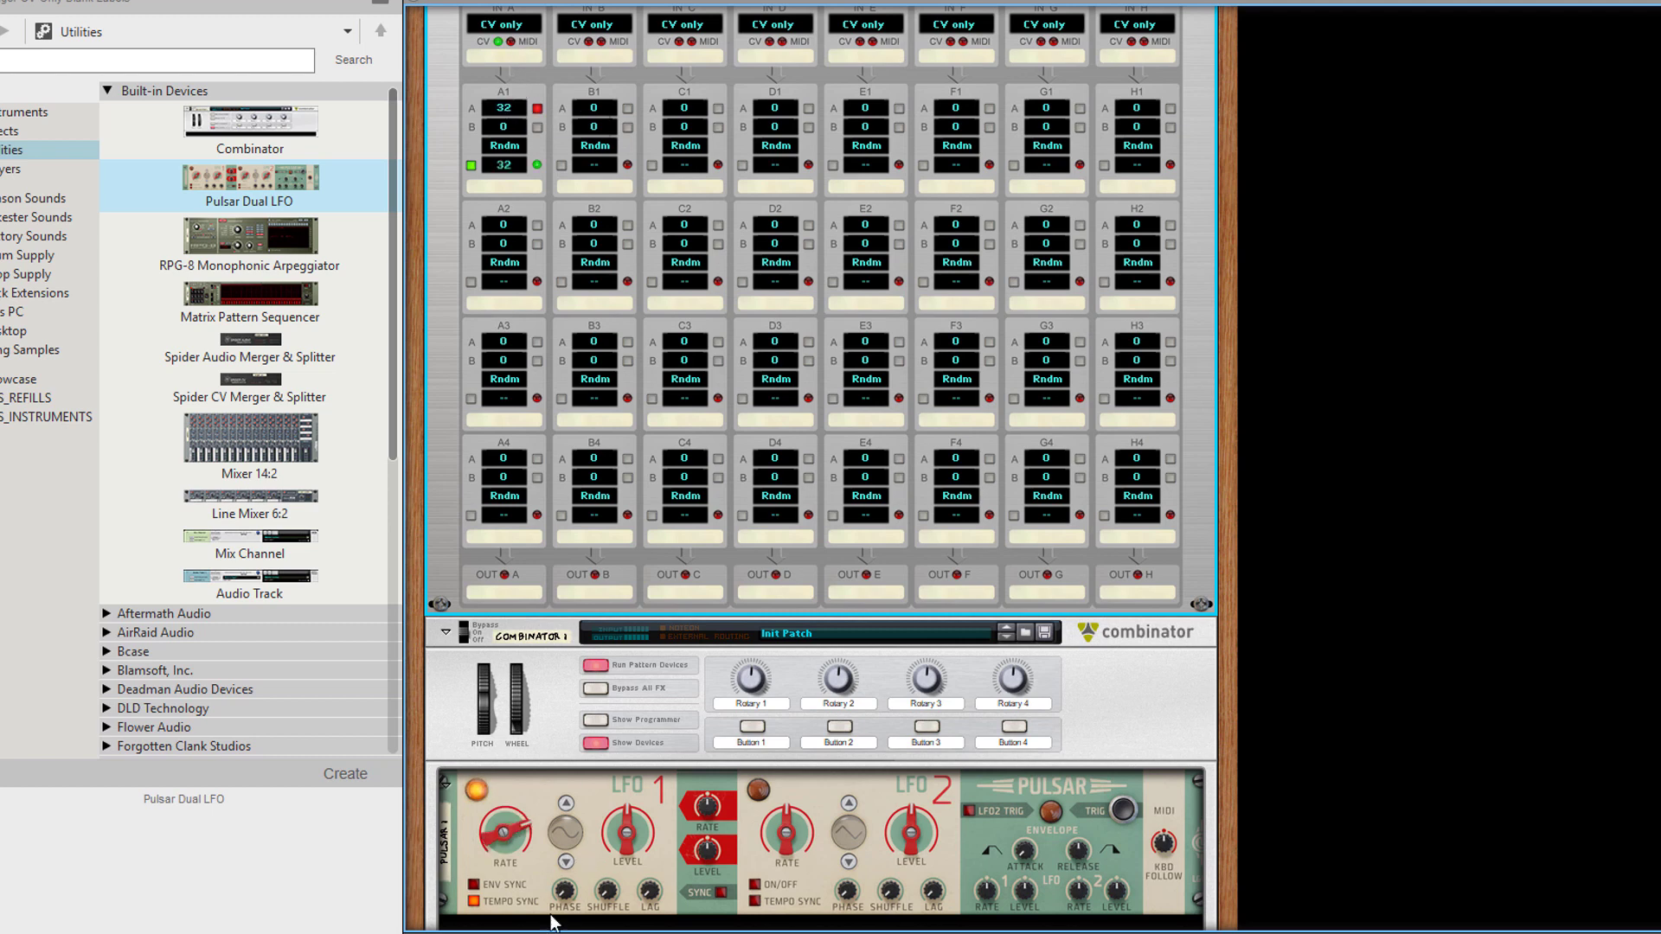
pyautogui.click(537, 126)
pyautogui.click(537, 108)
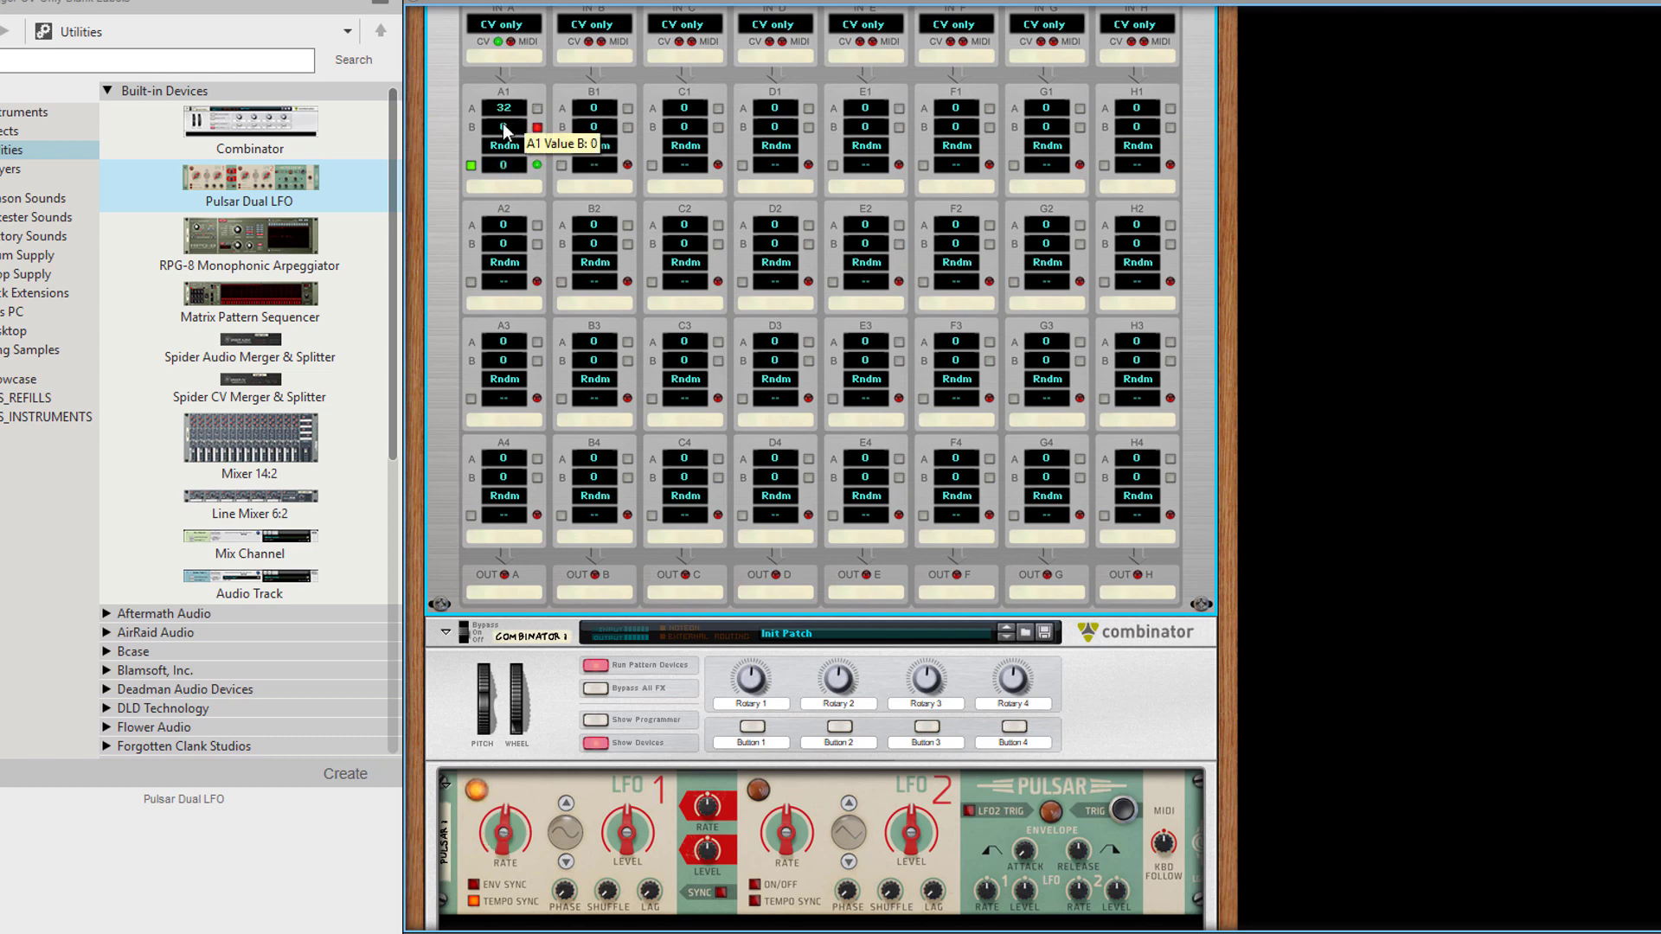
pyautogui.moveTo(504, 127); pyautogui.dragTo(502, 169)
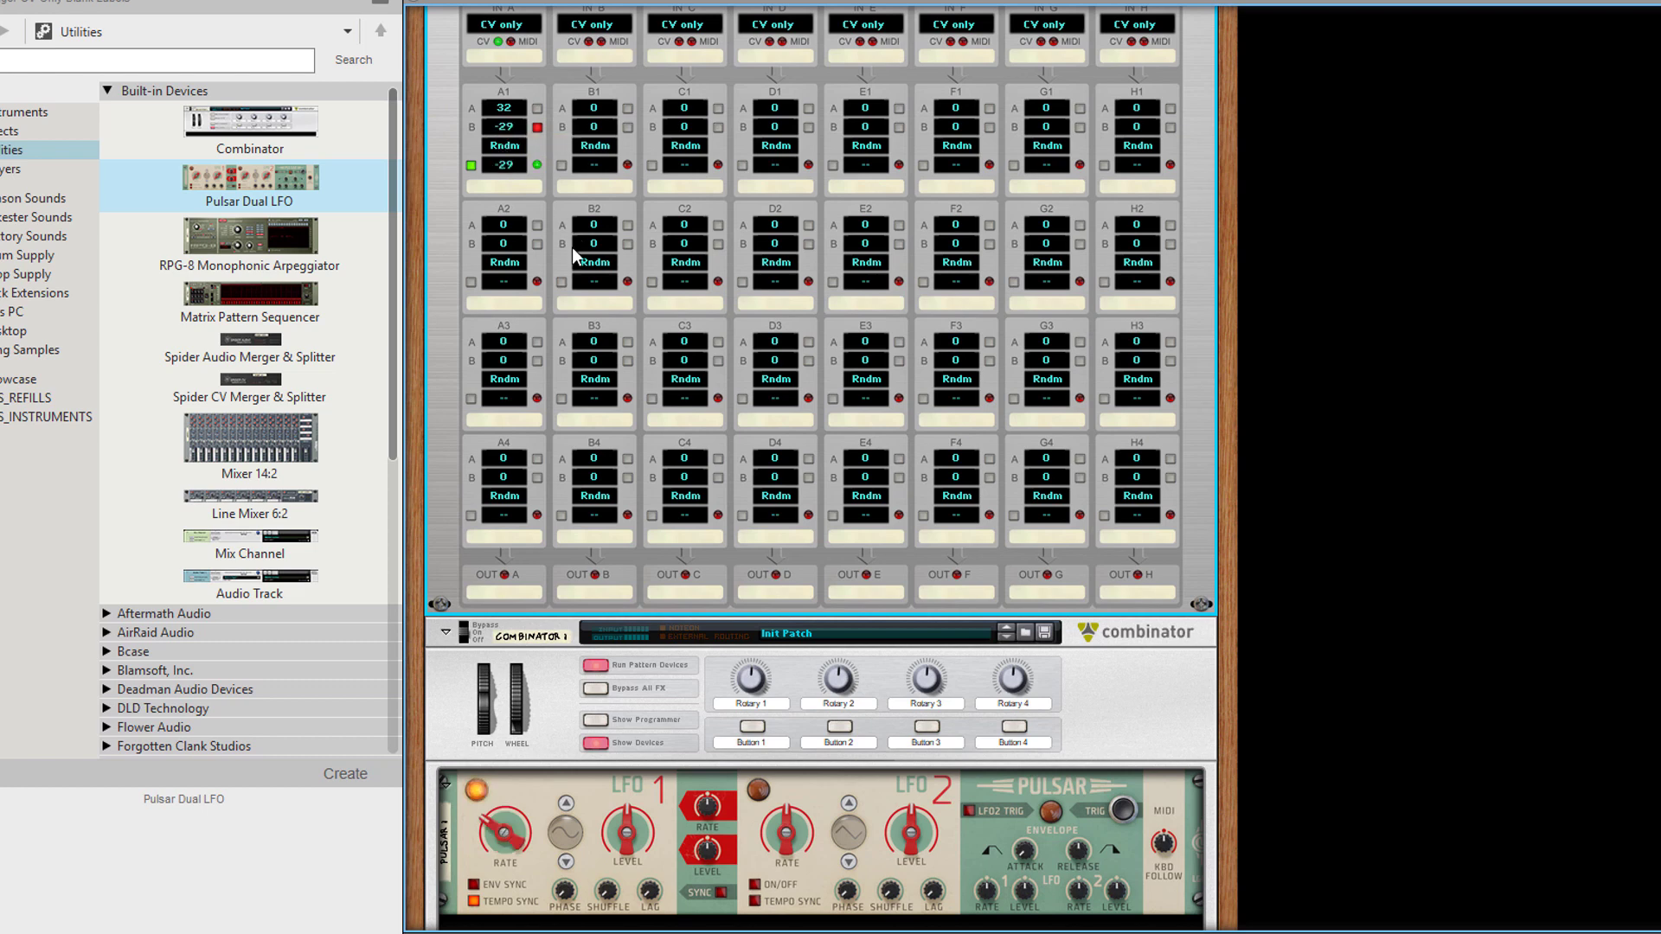
pyautogui.click(537, 108)
pyautogui.click(537, 127)
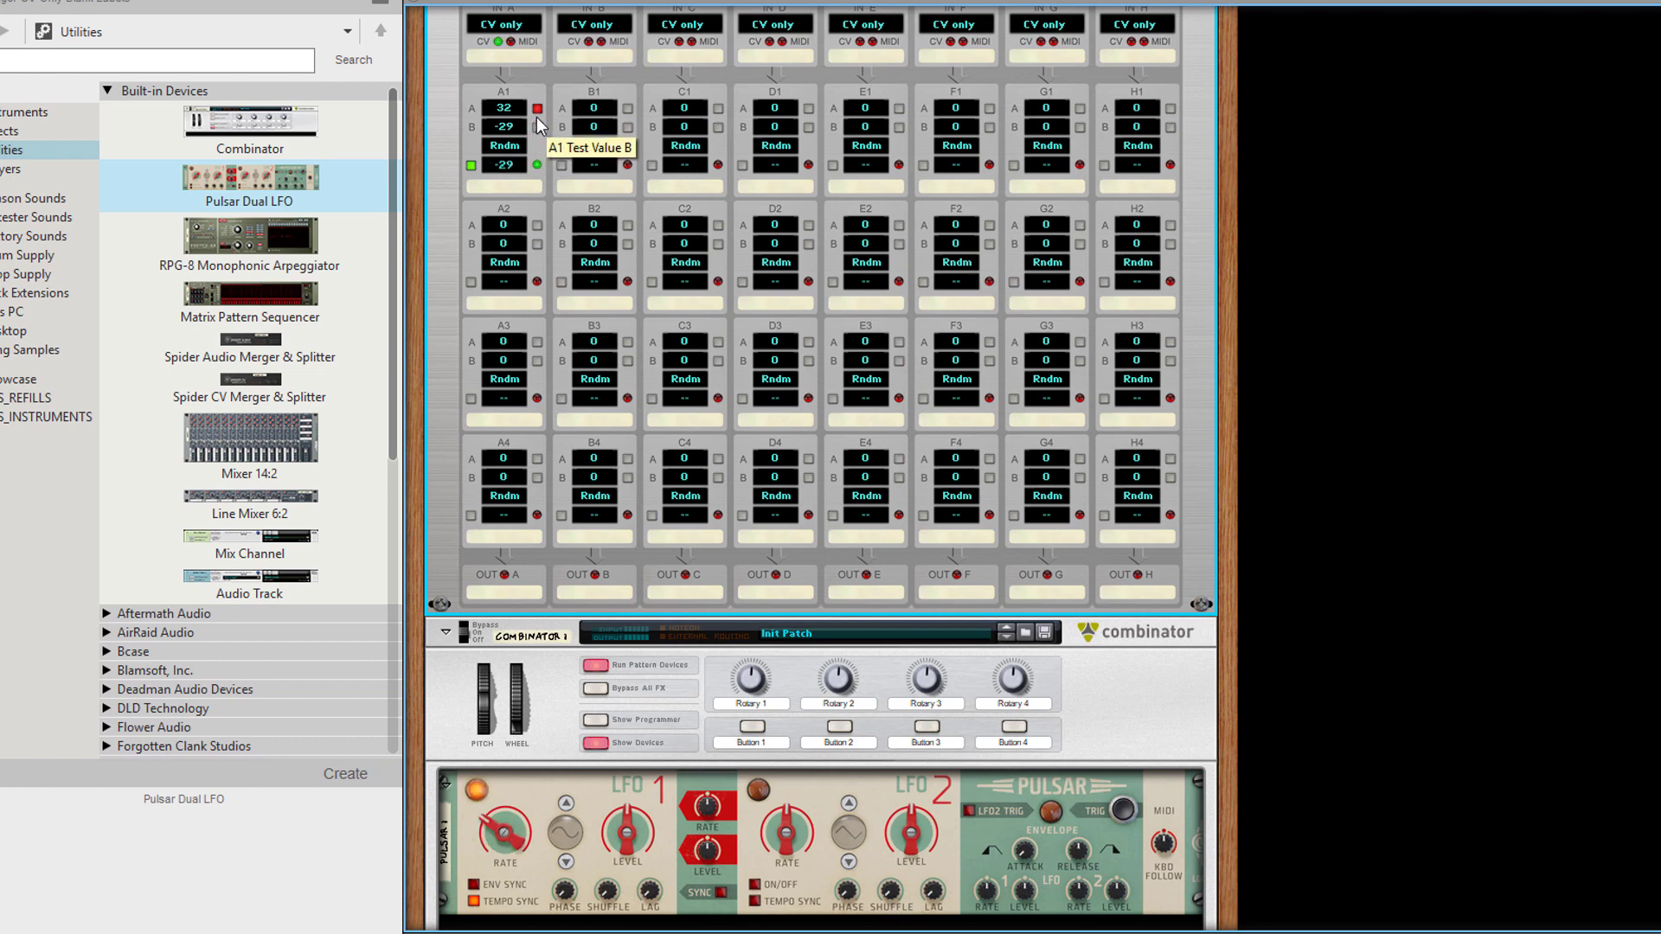
pyautogui.click(517, 144)
# - Trigger several random A1 output values, then switch A1 to UpDn mode
pyautogui.click(516, 144)
pyautogui.click(517, 144)
pyautogui.click(516, 145)
pyautogui.click(517, 145)
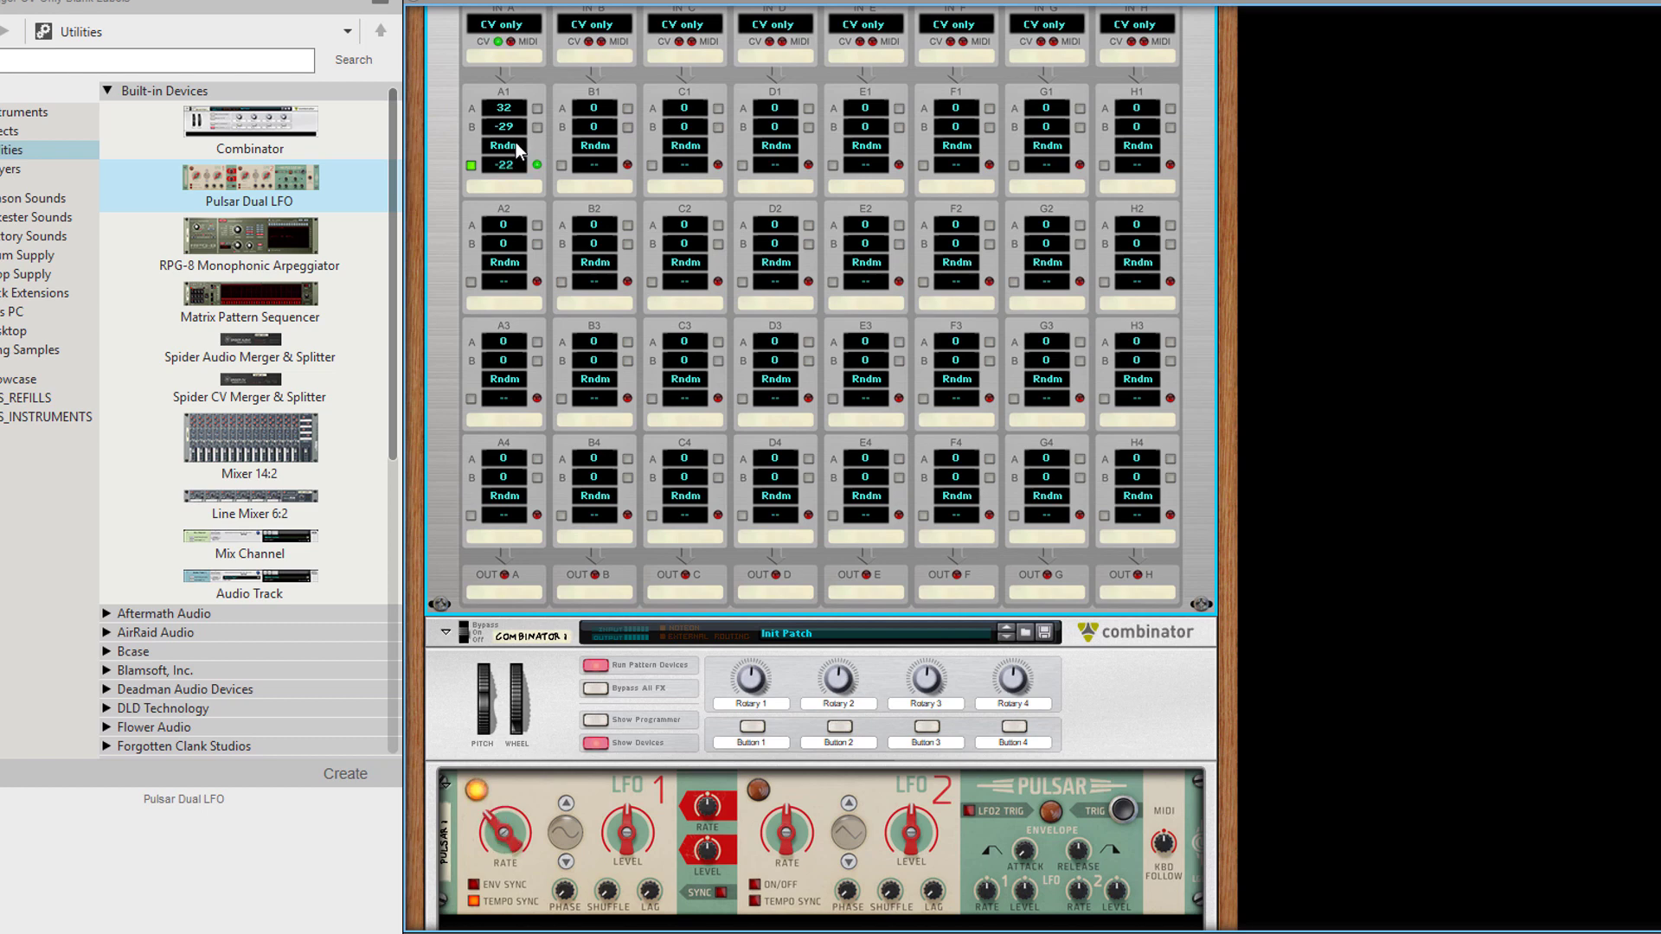
pyautogui.click(516, 145)
pyautogui.click(531, 184)
# - Route Rotary 2 to LFO2 Rate Synced and turn on LFO2 tempo sync
pyautogui.scroll(3, 1166, 149)
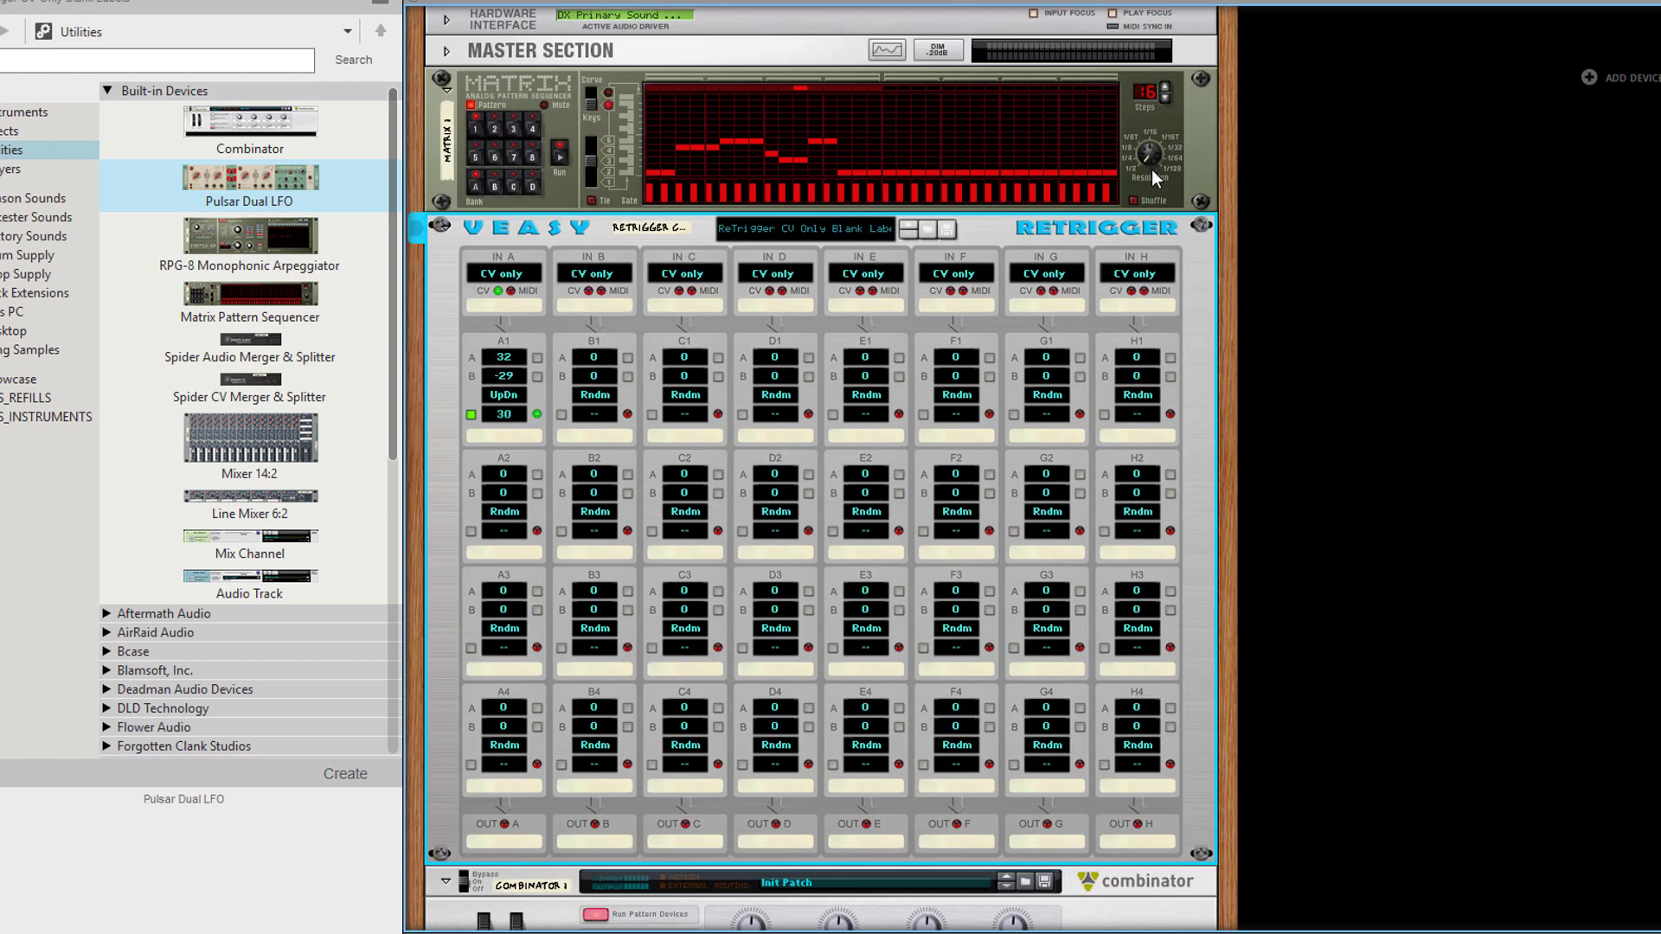
pyautogui.scroll(-3, 894, 571)
pyautogui.scroll(-2, 873, 593)
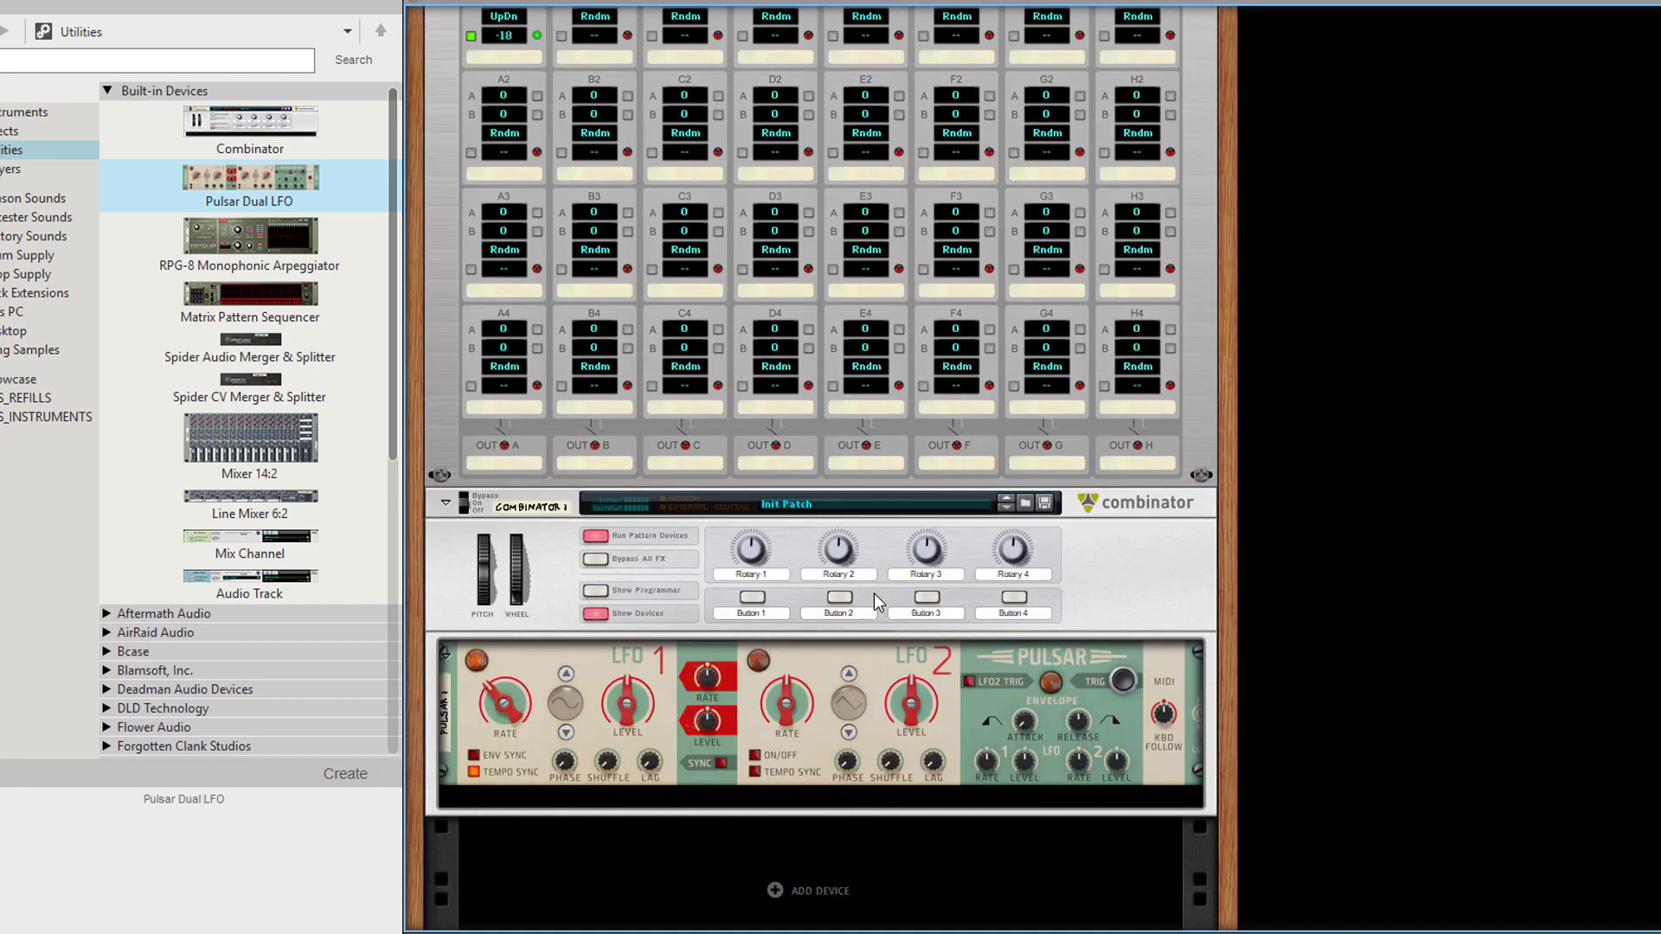
pyautogui.scroll(4, 967, 494)
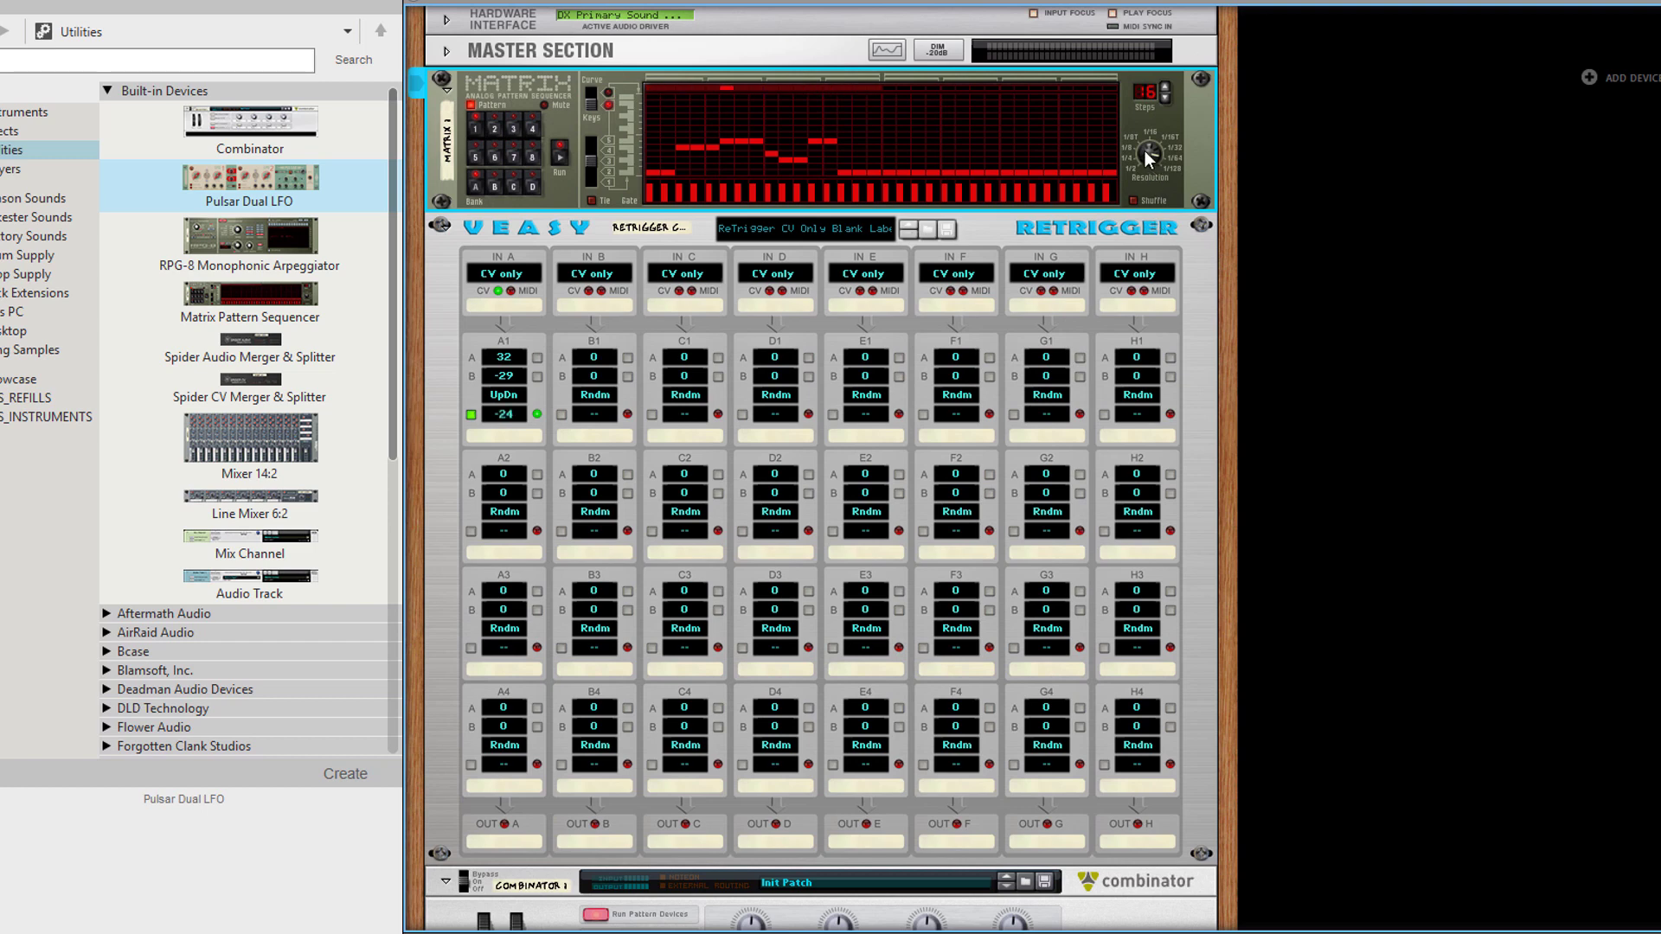
pyautogui.scroll(-1, 516, 474)
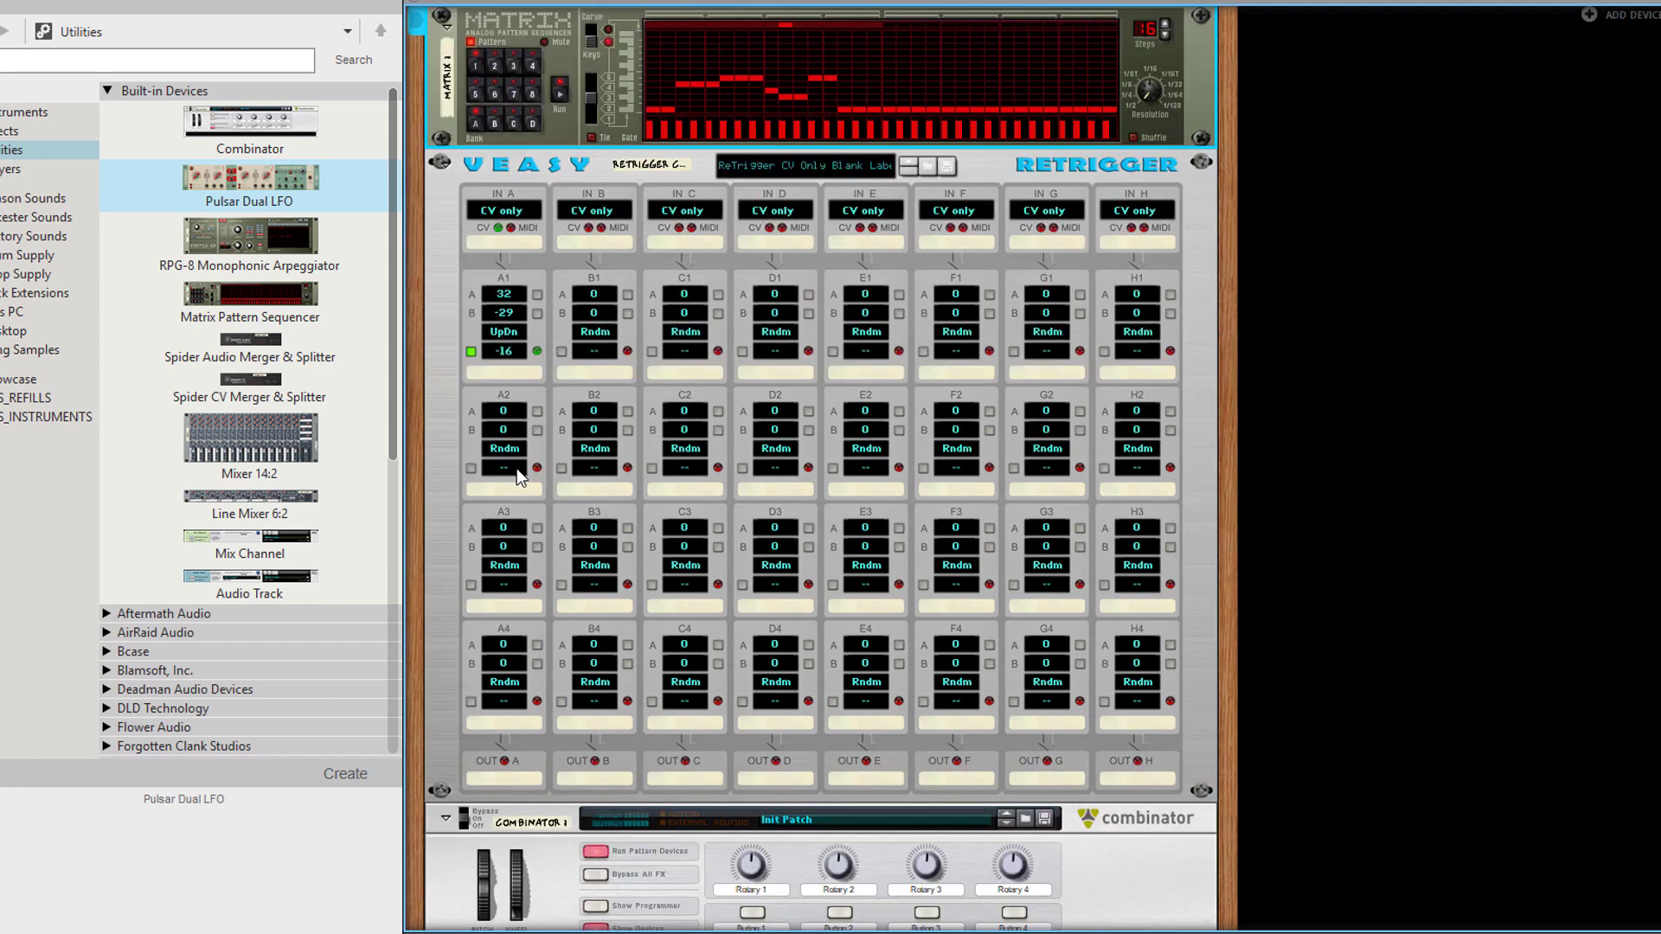
pyautogui.scroll(-3, 537, 522)
pyautogui.press('Tab')
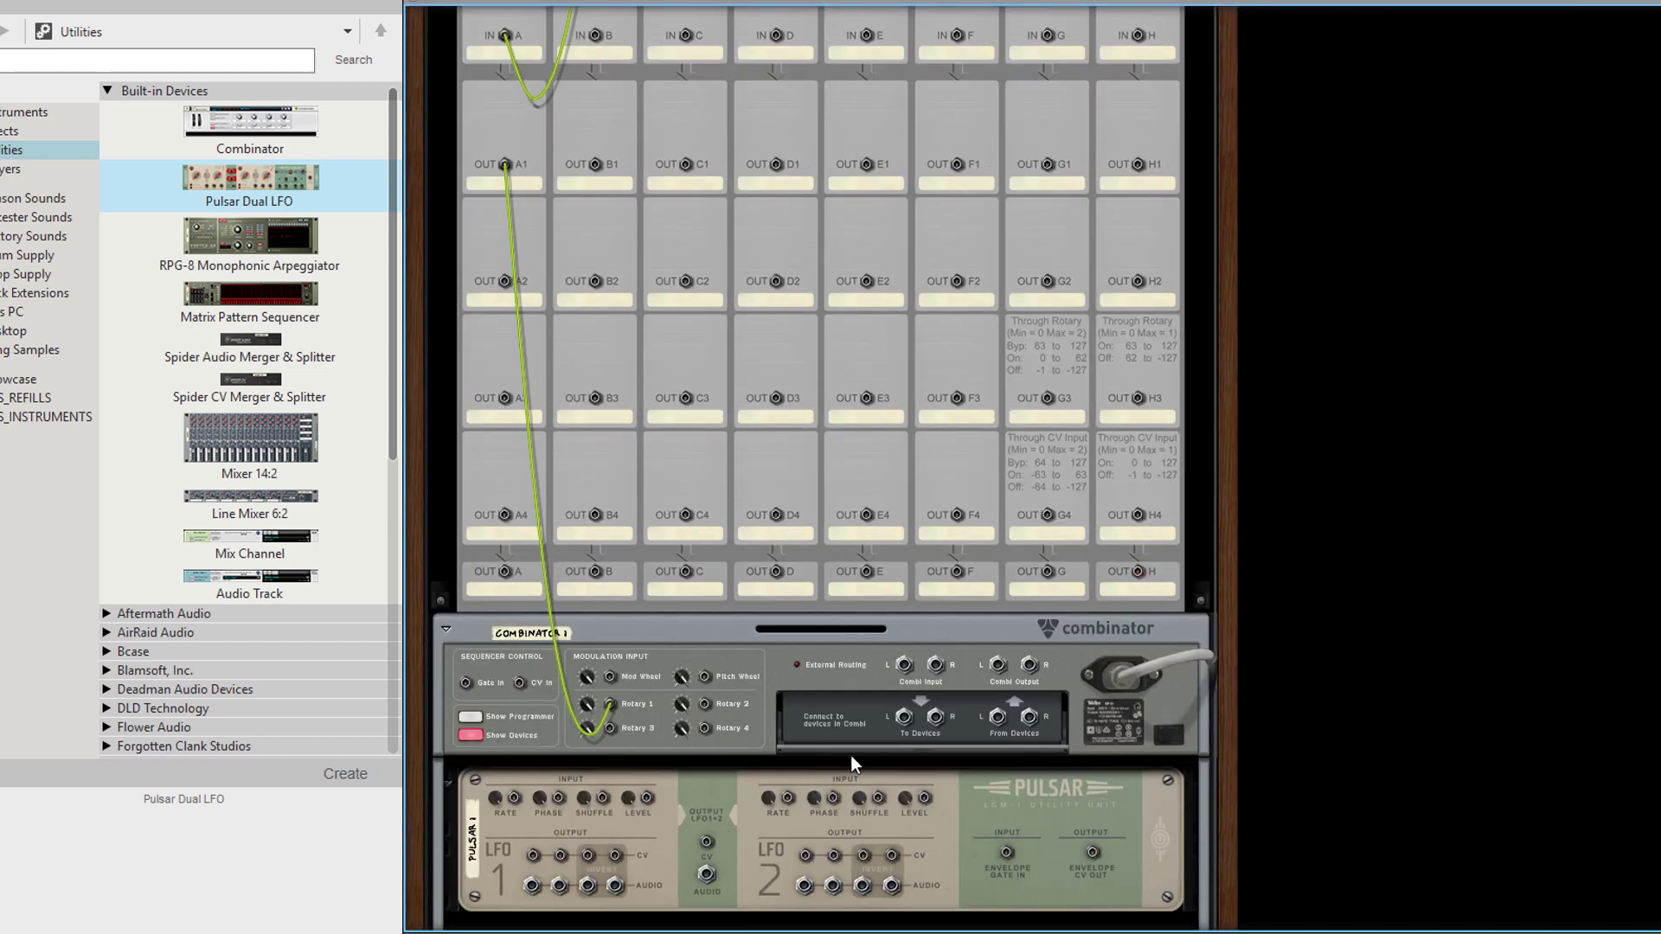
pyautogui.click(470, 719)
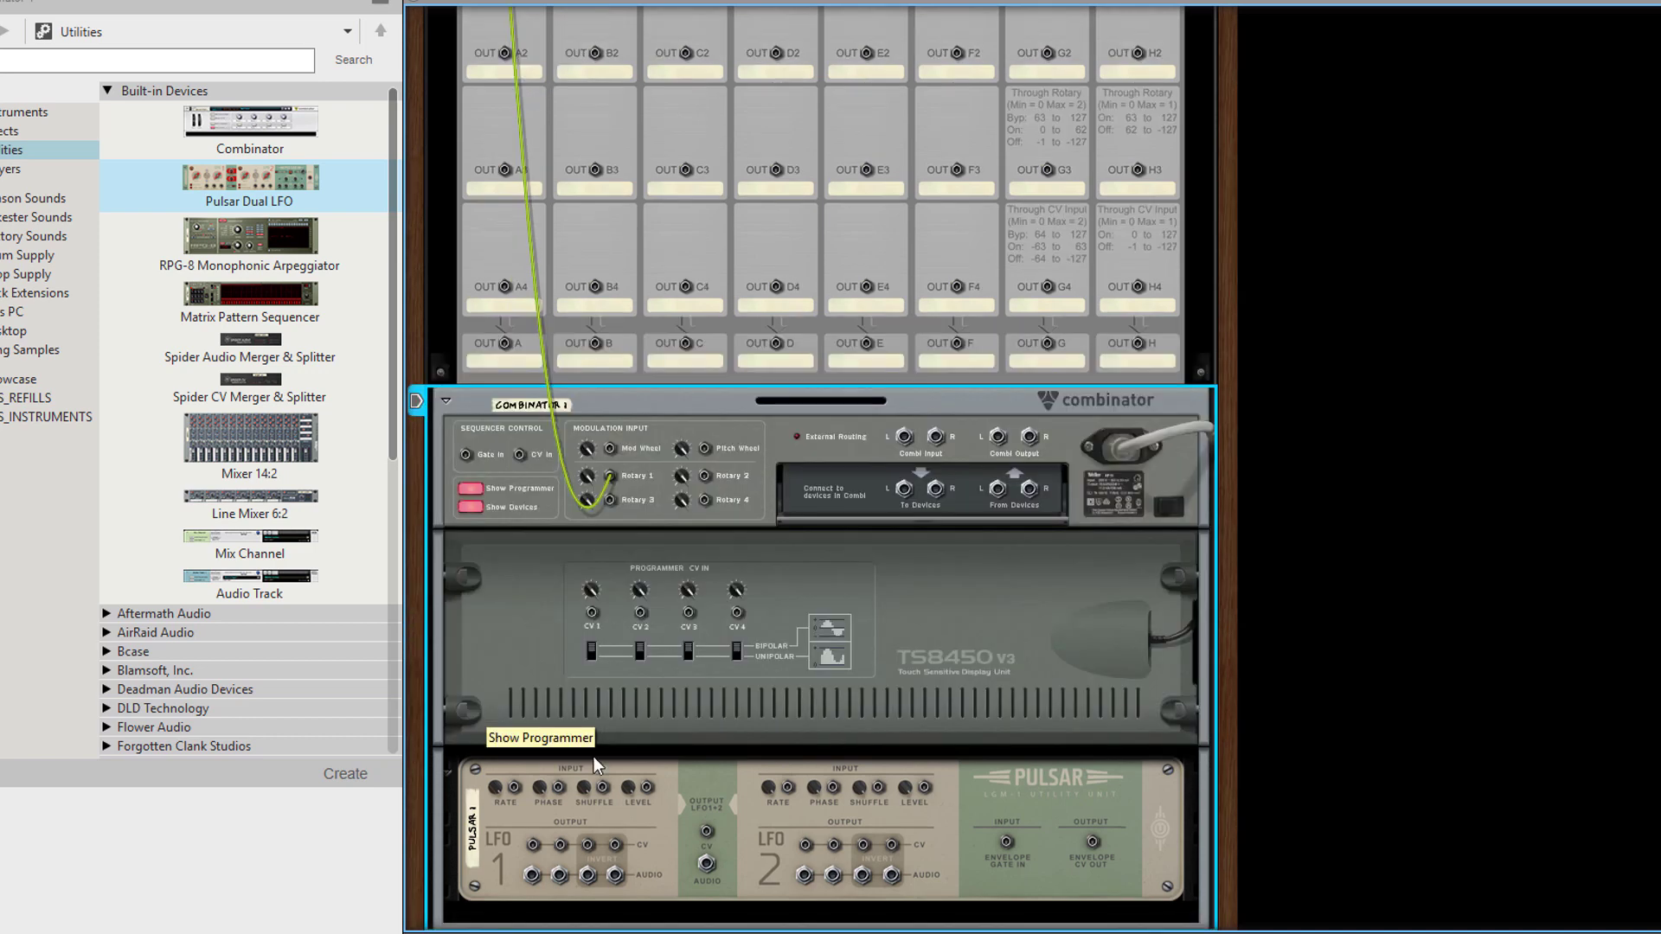
pyautogui.press('Tab')
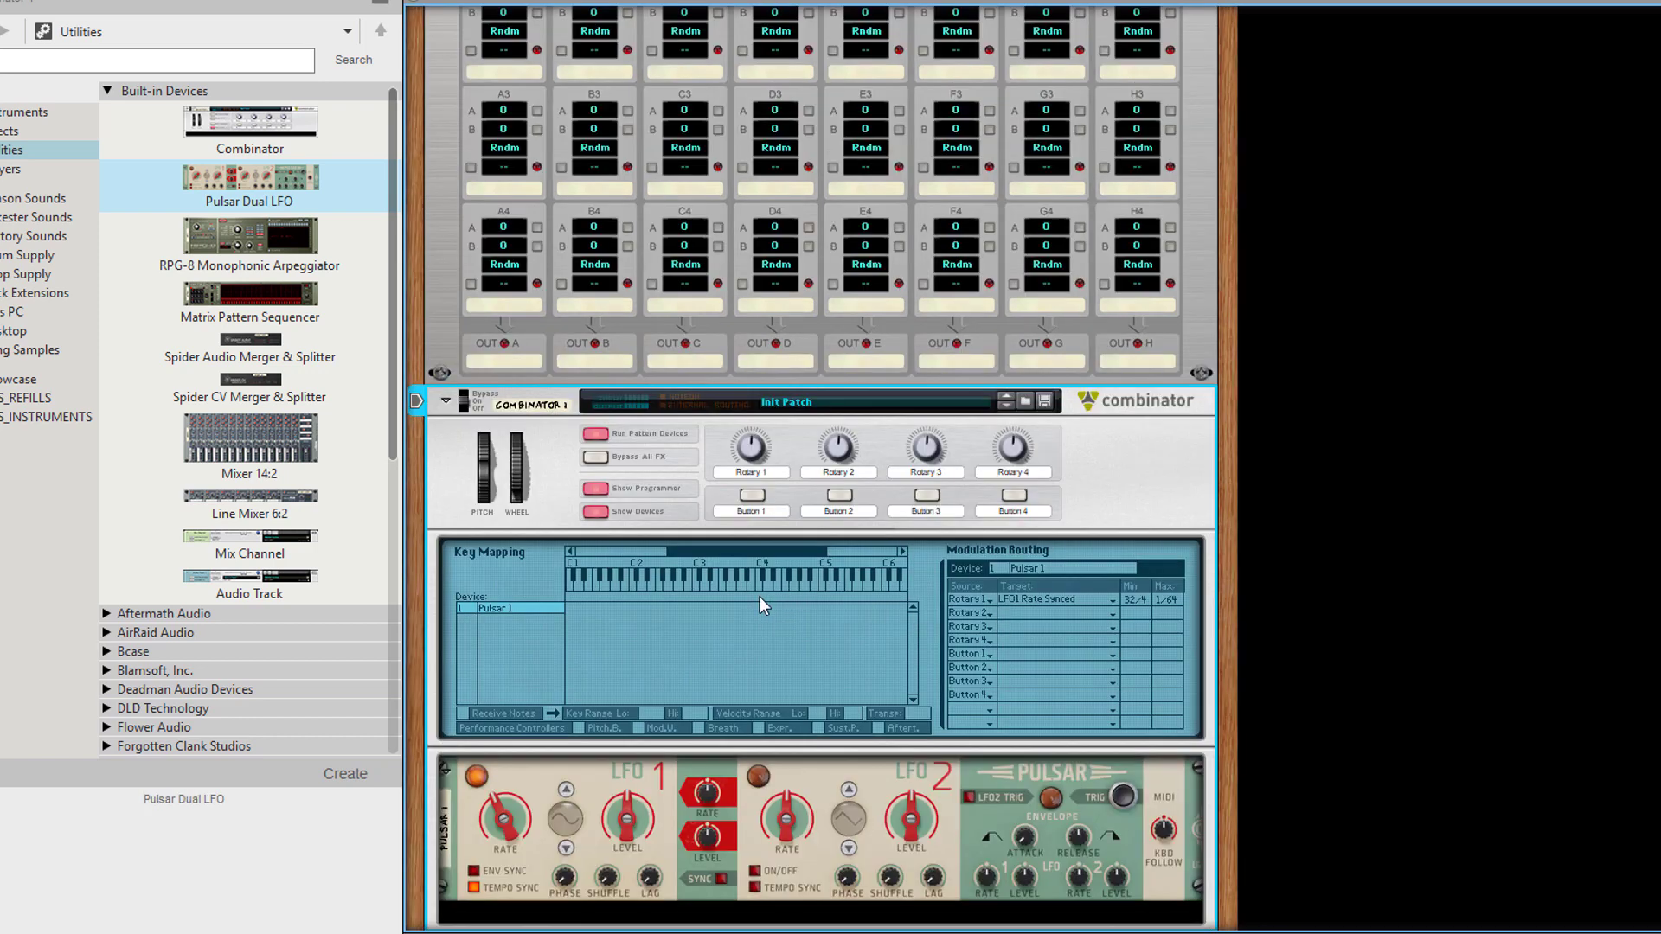
pyautogui.click(1031, 613)
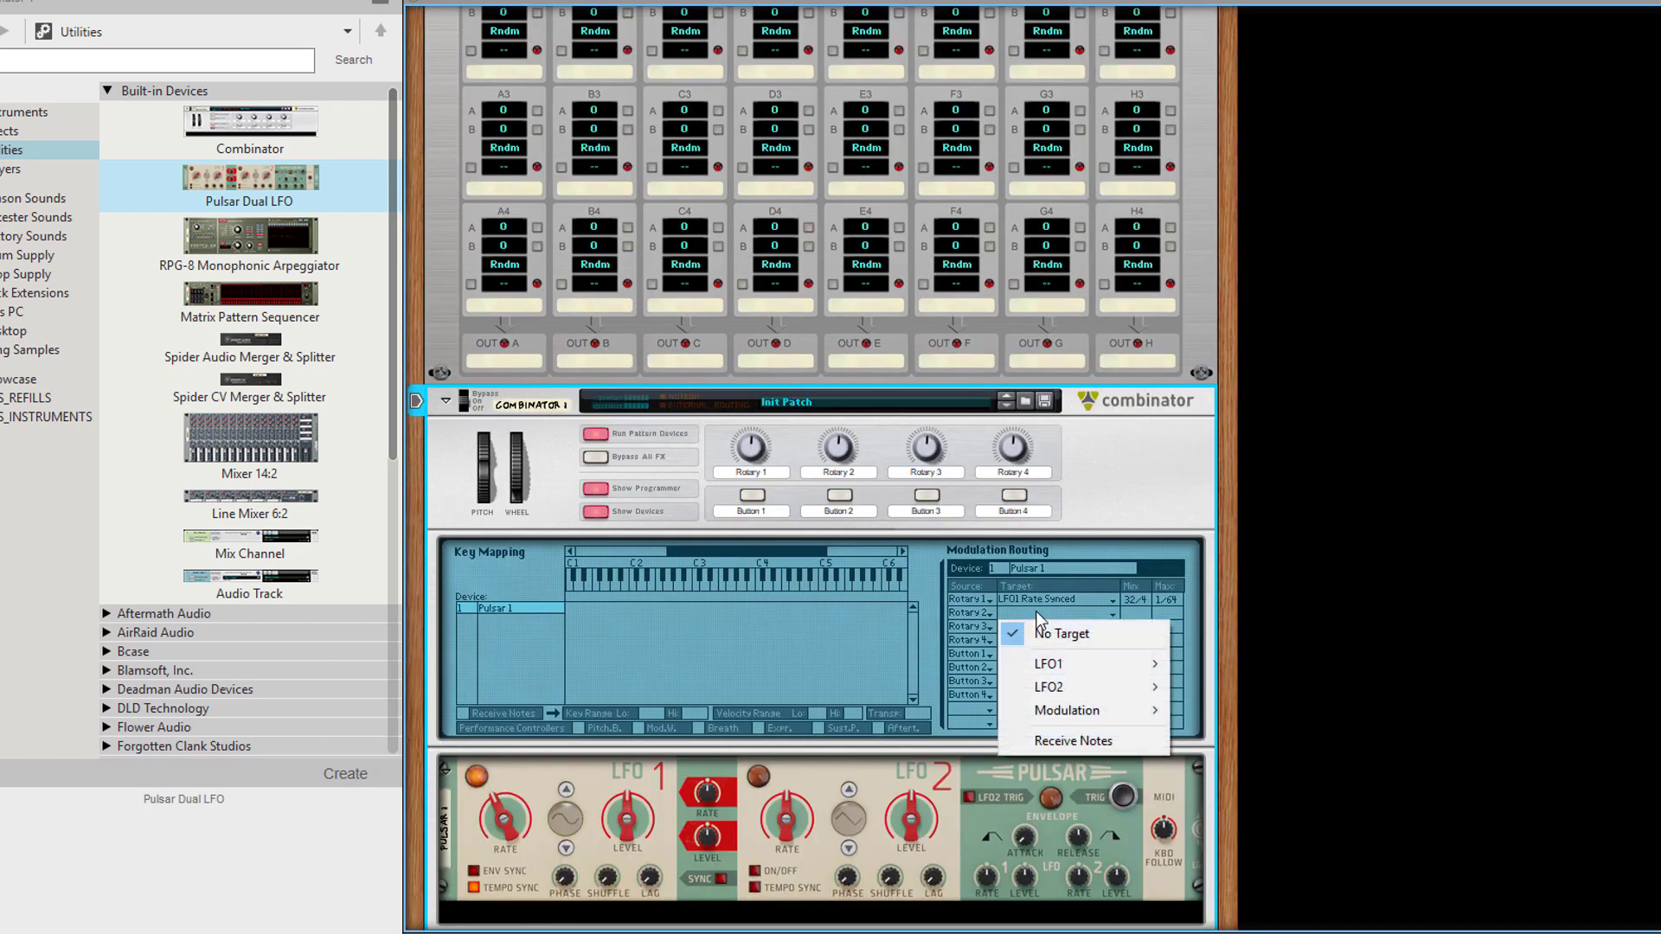
pyautogui.moveTo(1050, 689)
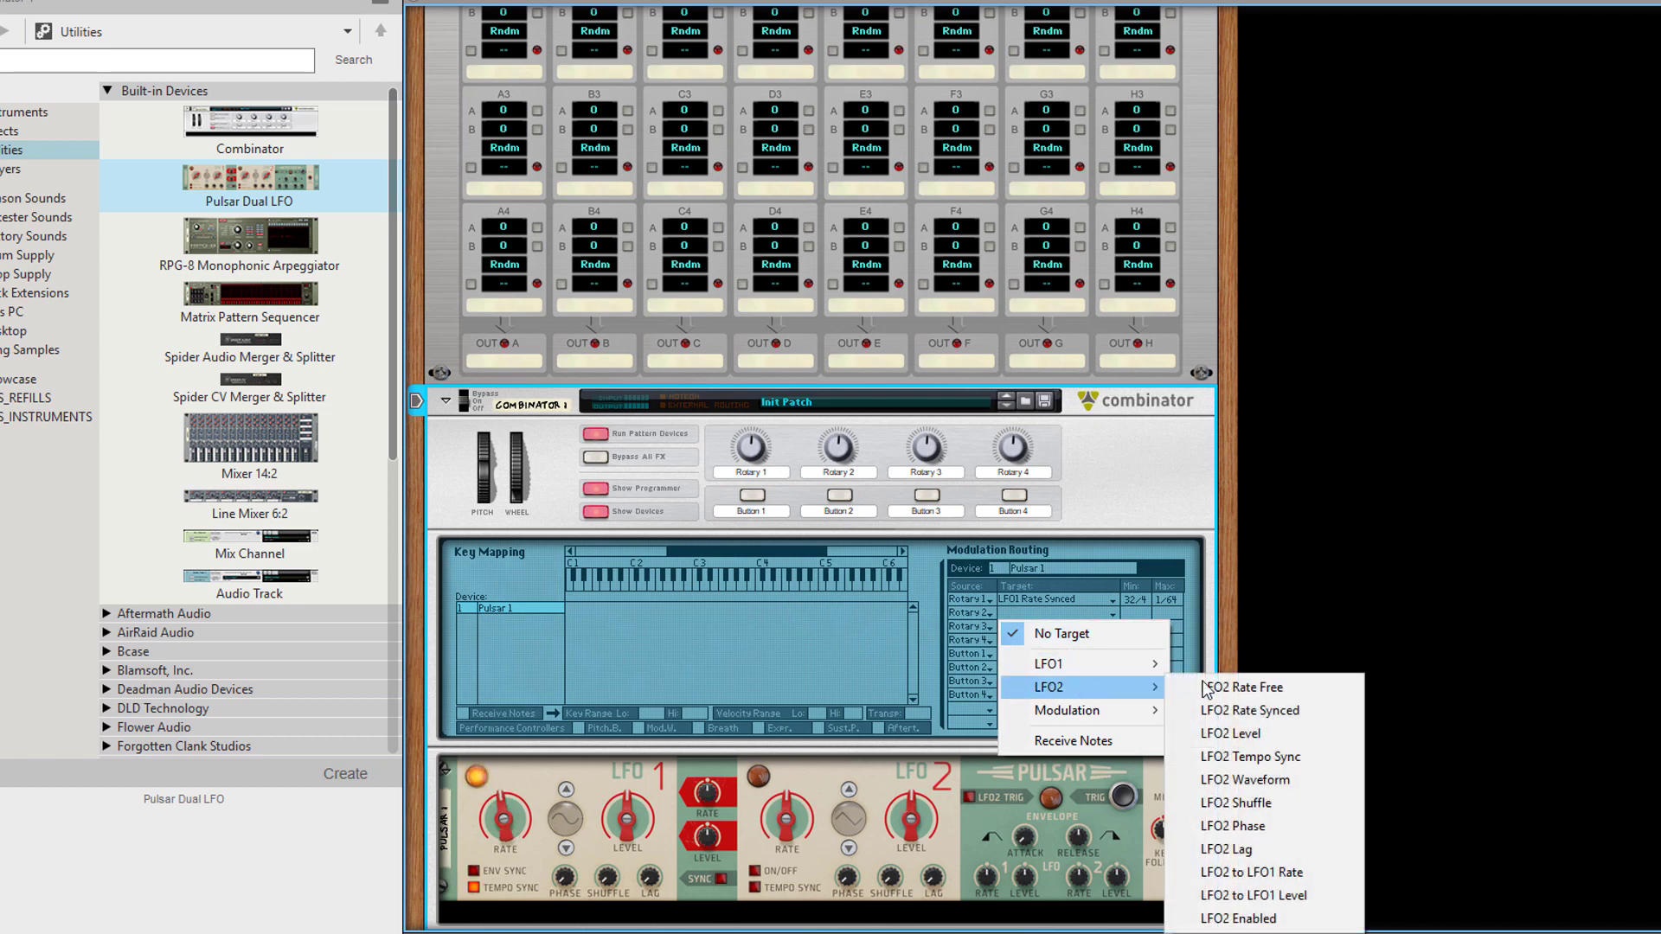
pyautogui.click(1272, 714)
pyautogui.click(751, 884)
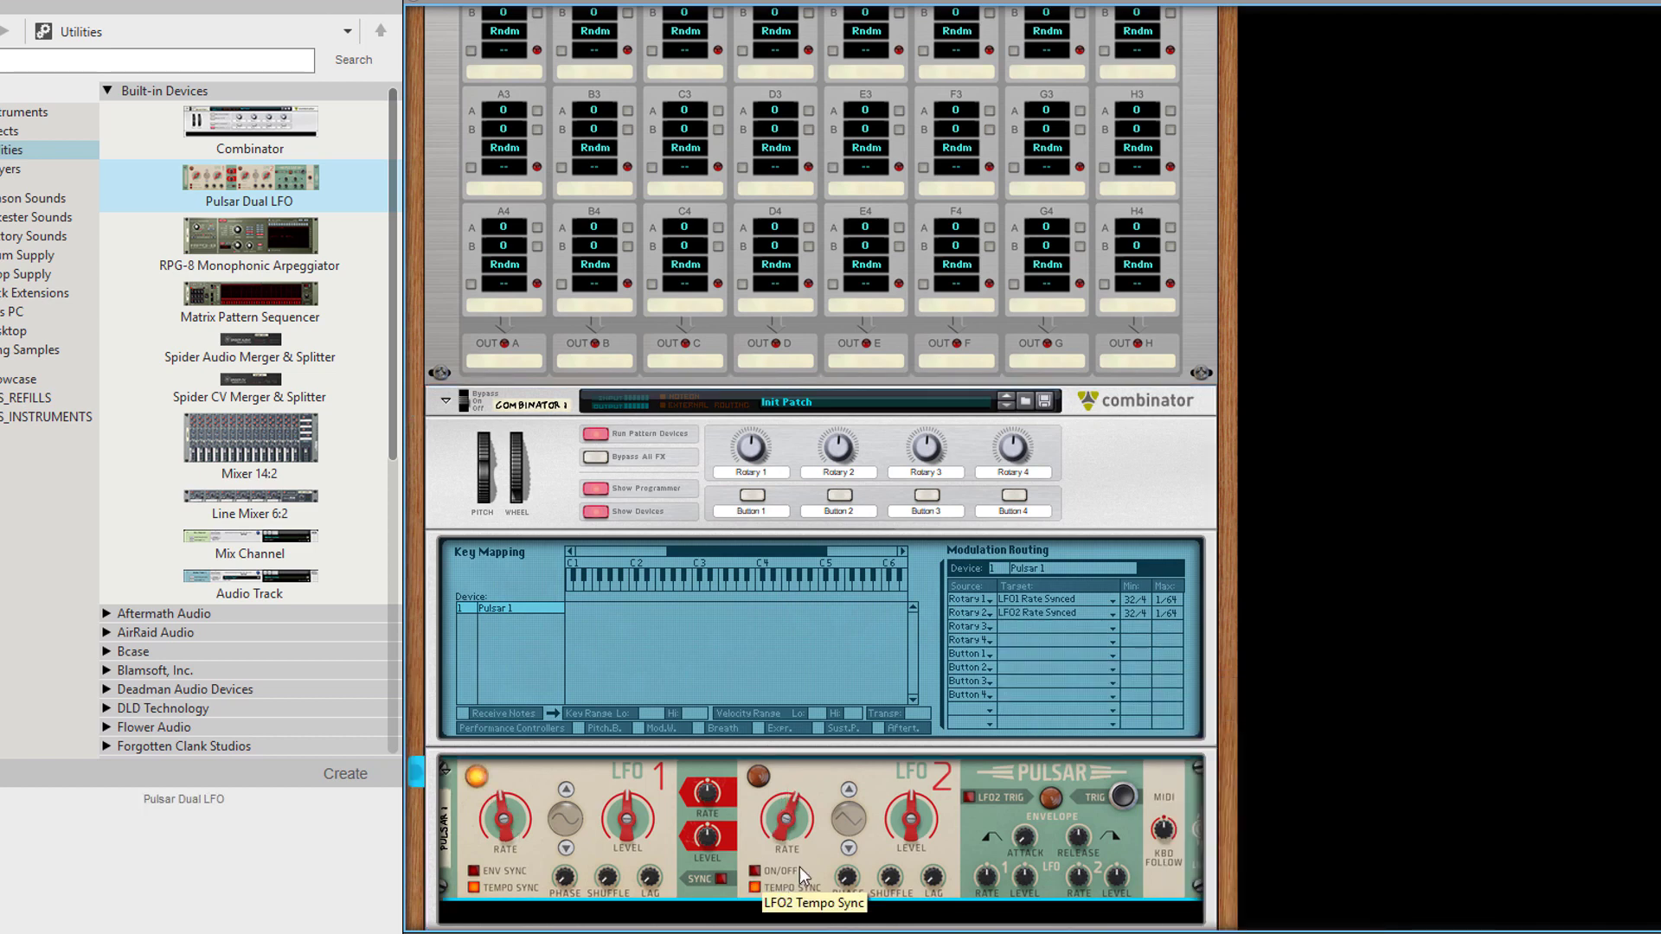
# - Cable Retrigger OUT A2 to Rotary 2's CV input and enable A2's CV output
pyautogui.press('Tab')
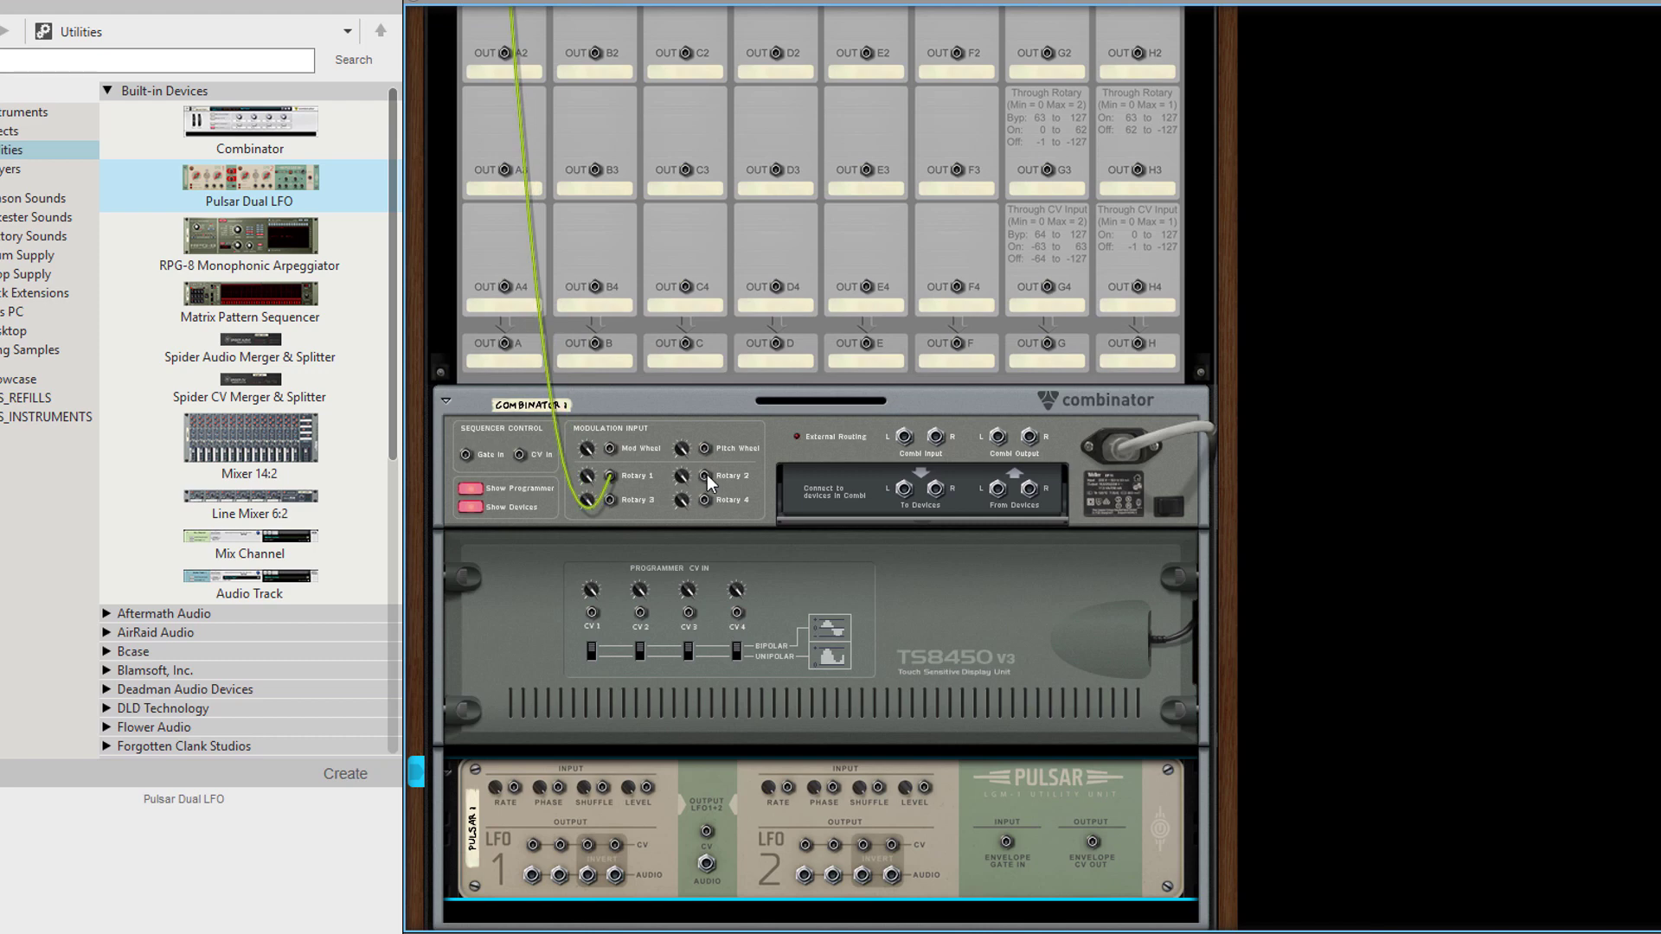
pyautogui.click(705, 474)
pyautogui.scroll(1, 667, 253)
pyautogui.moveTo(620, 2); pyautogui.dragTo(506, 265)
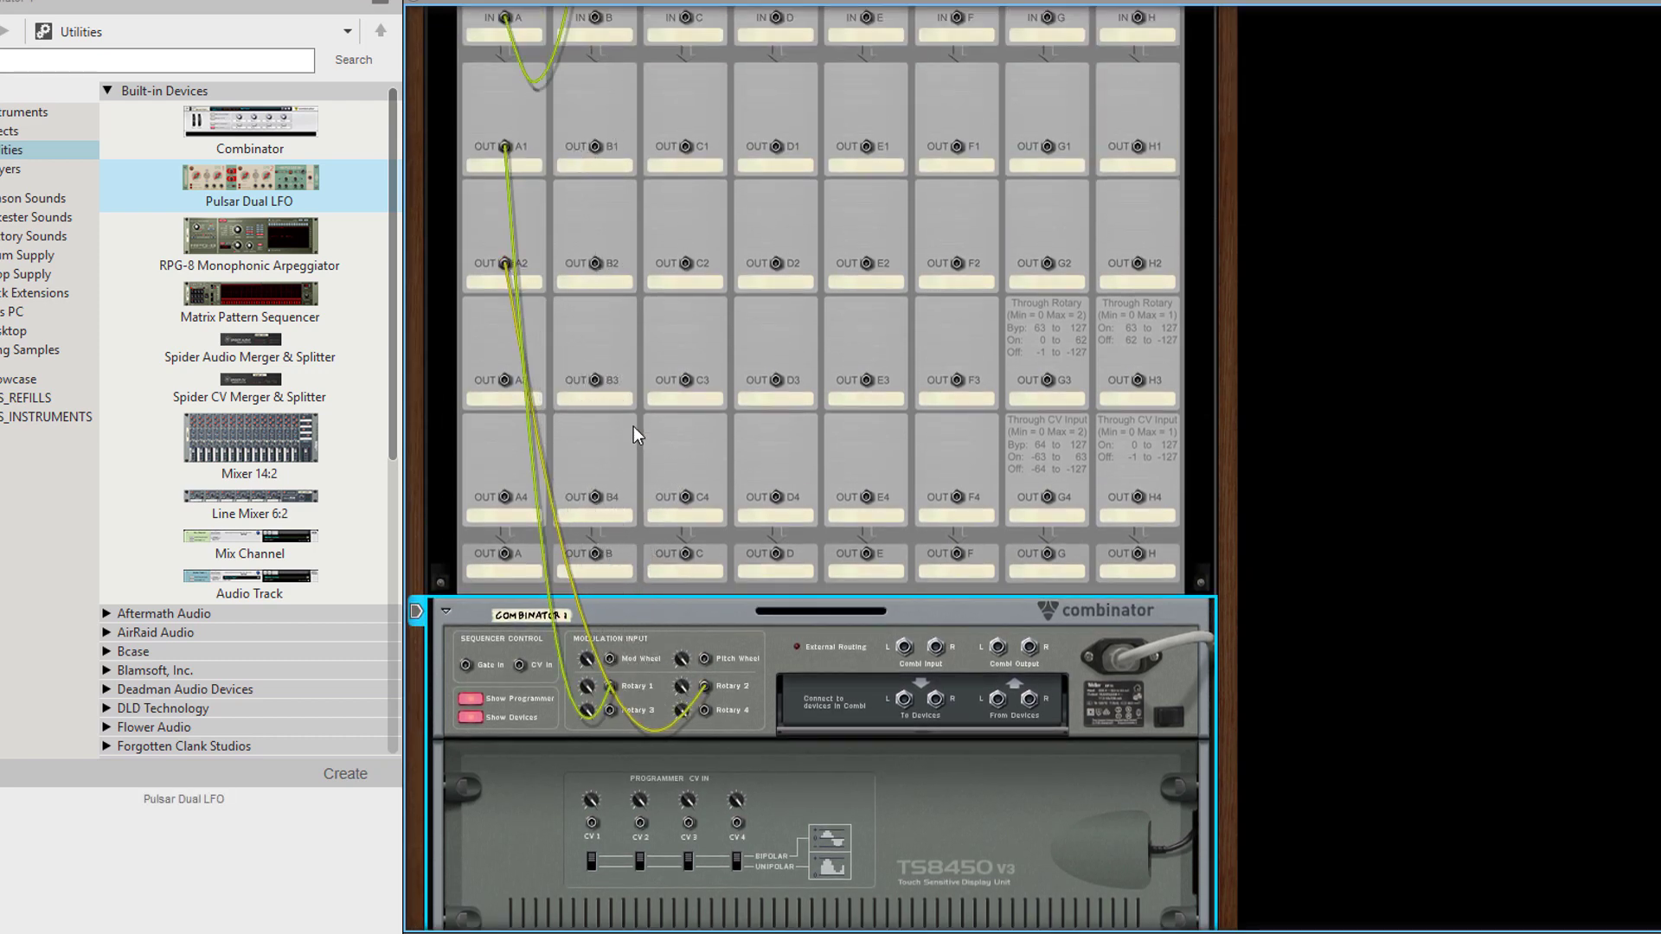
pyautogui.press('Tab')
pyautogui.click(470, 259)
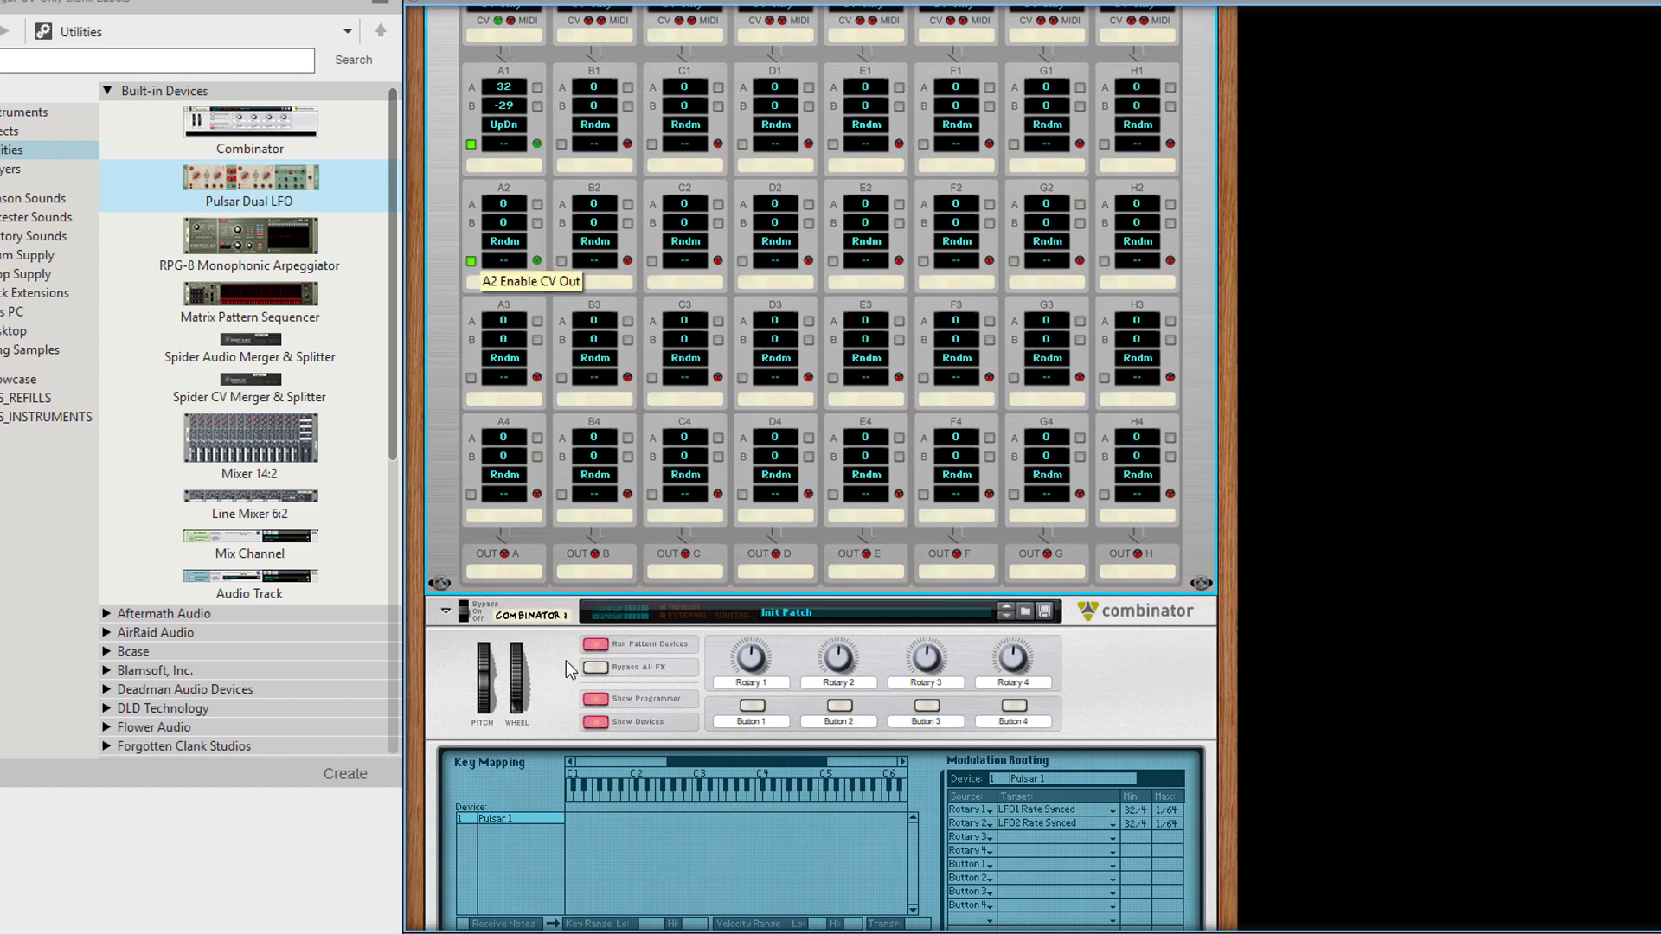
# - Set A2's Value A to 44 and Value B to -28
pyautogui.click(595, 698)
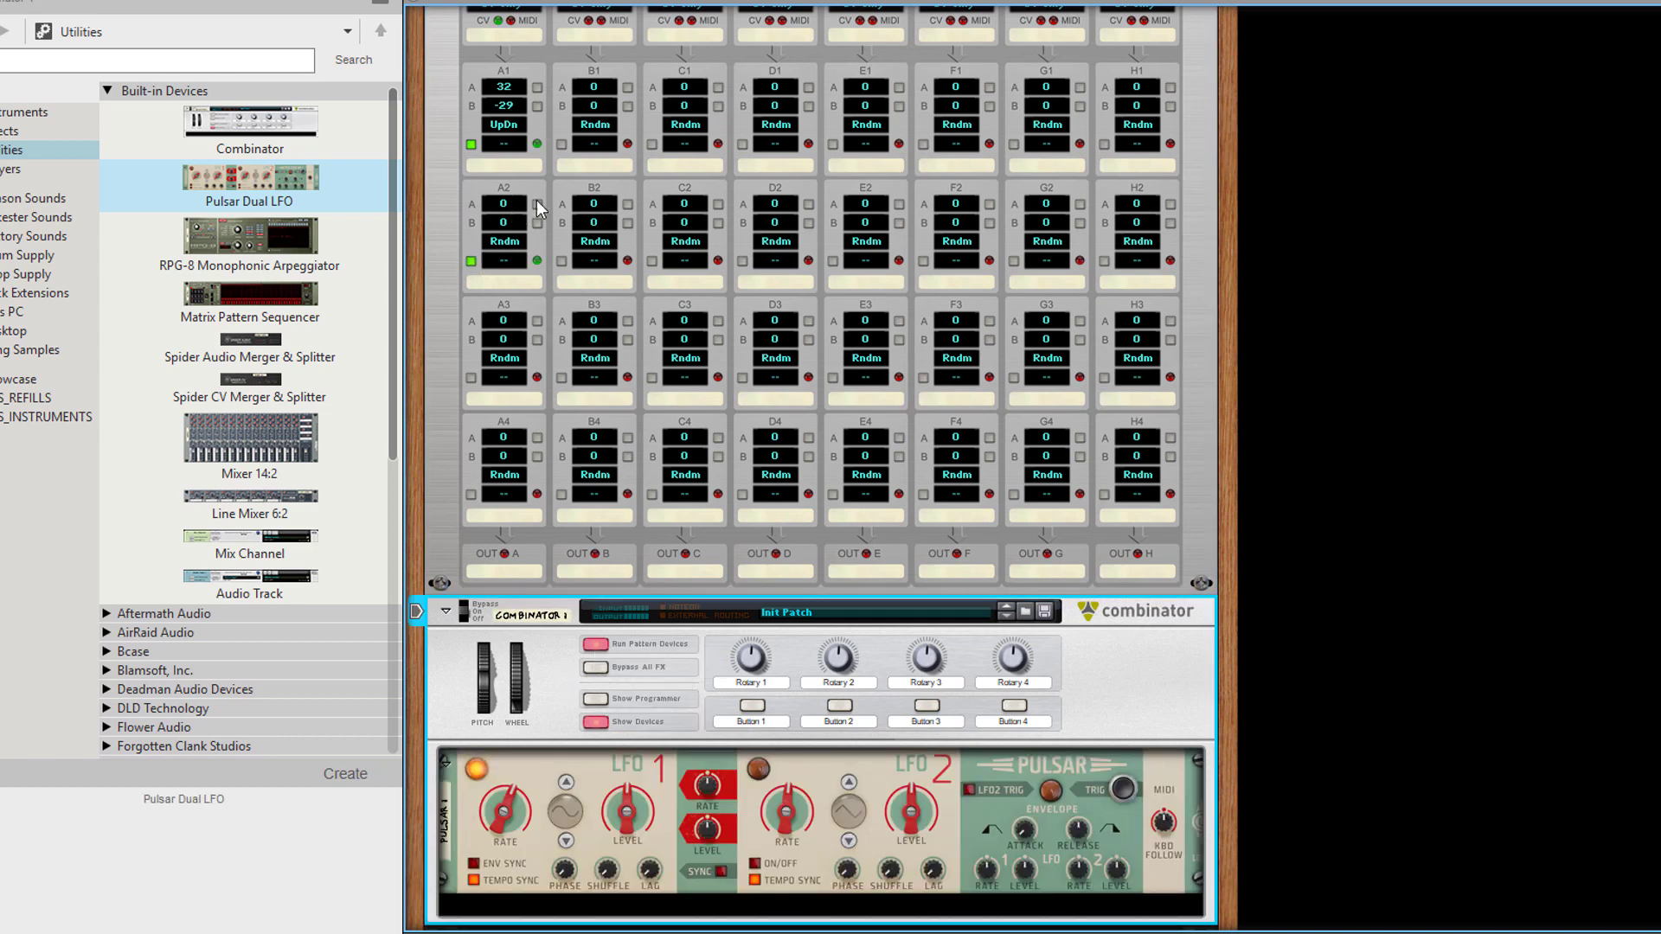
pyautogui.moveTo(511, 199); pyautogui.dragTo(521, 147)
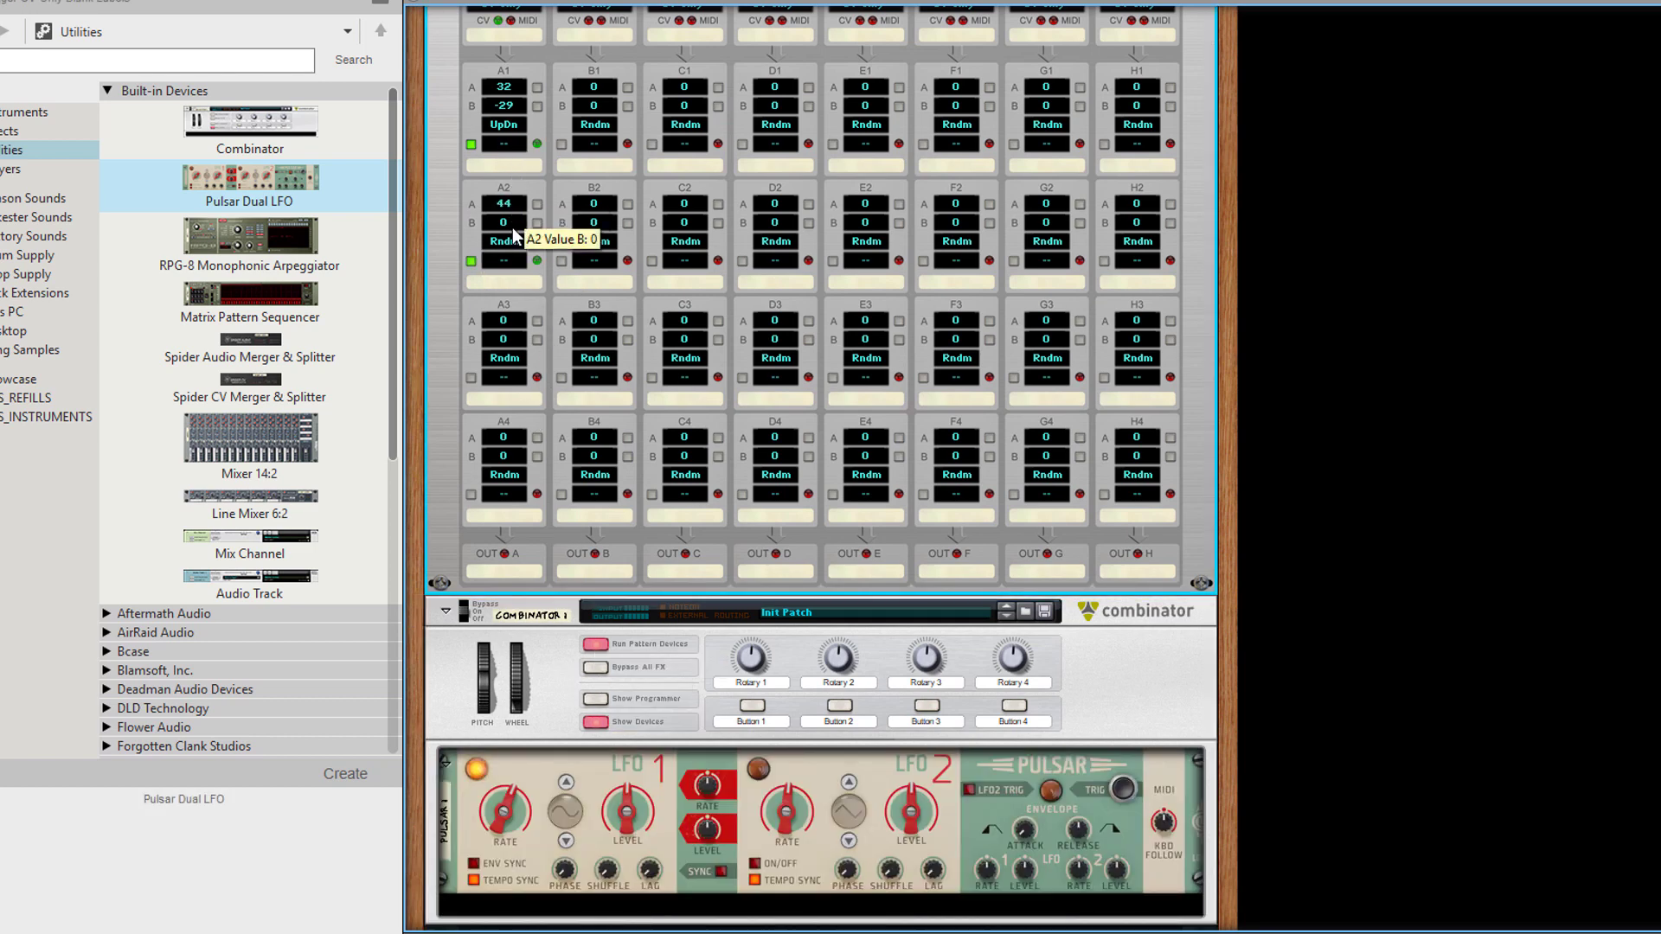
pyautogui.moveTo(512, 227); pyautogui.dragTo(512, 263)
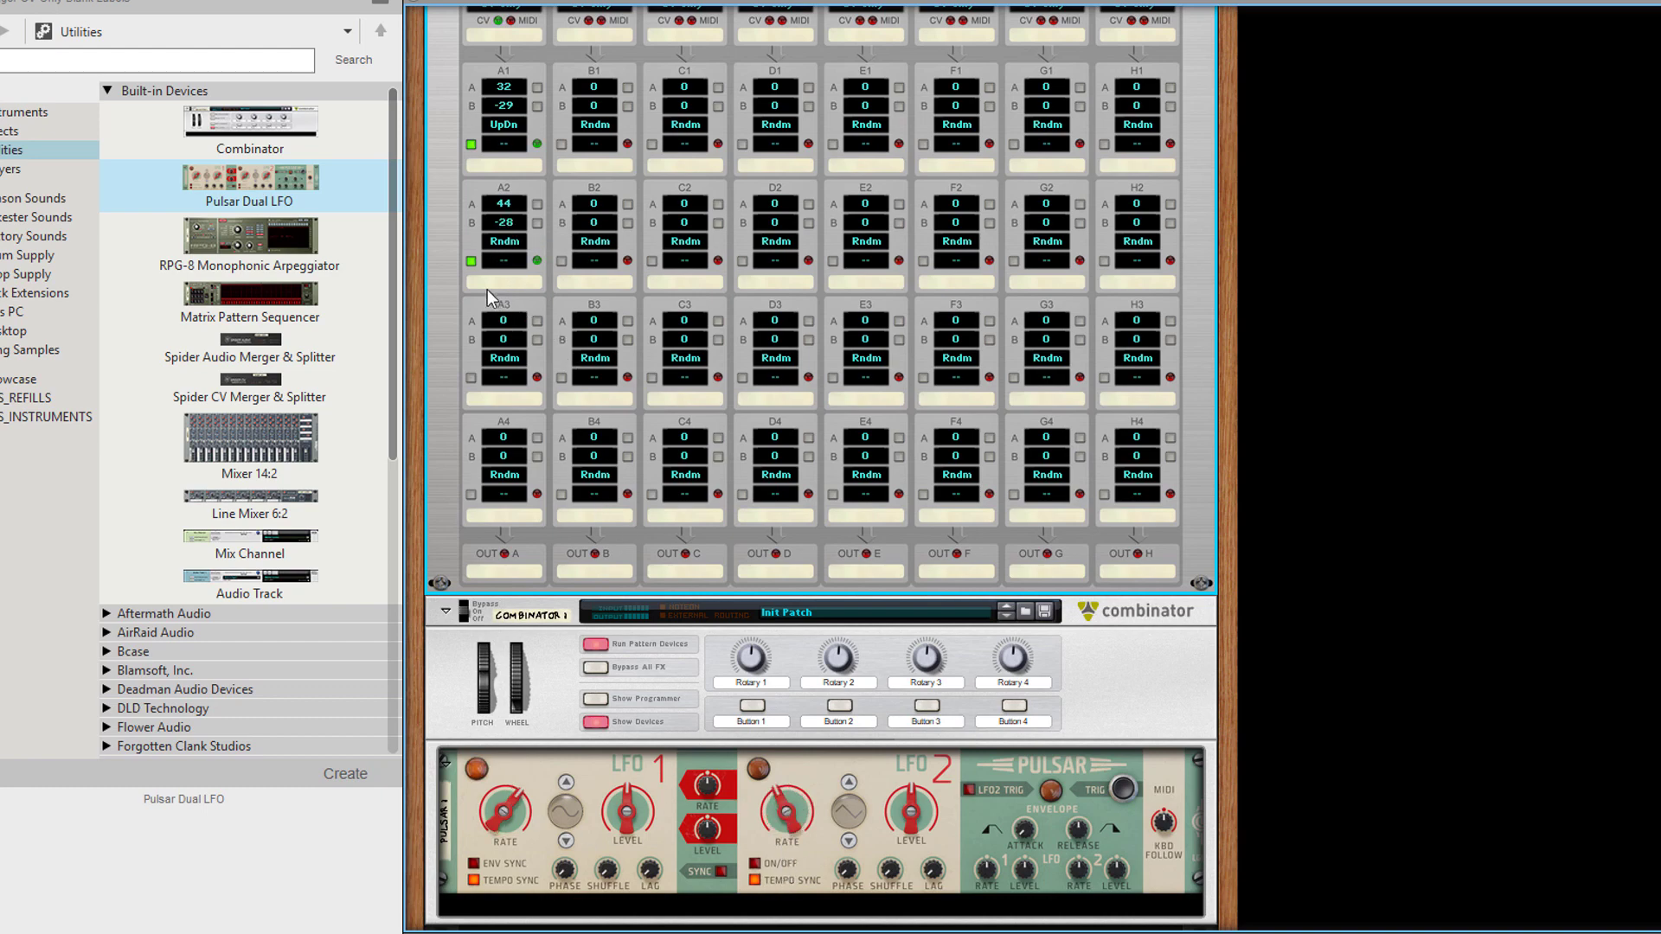
pyautogui.scroll(1, 552, 241)
pyautogui.scroll(3, 502, 103)
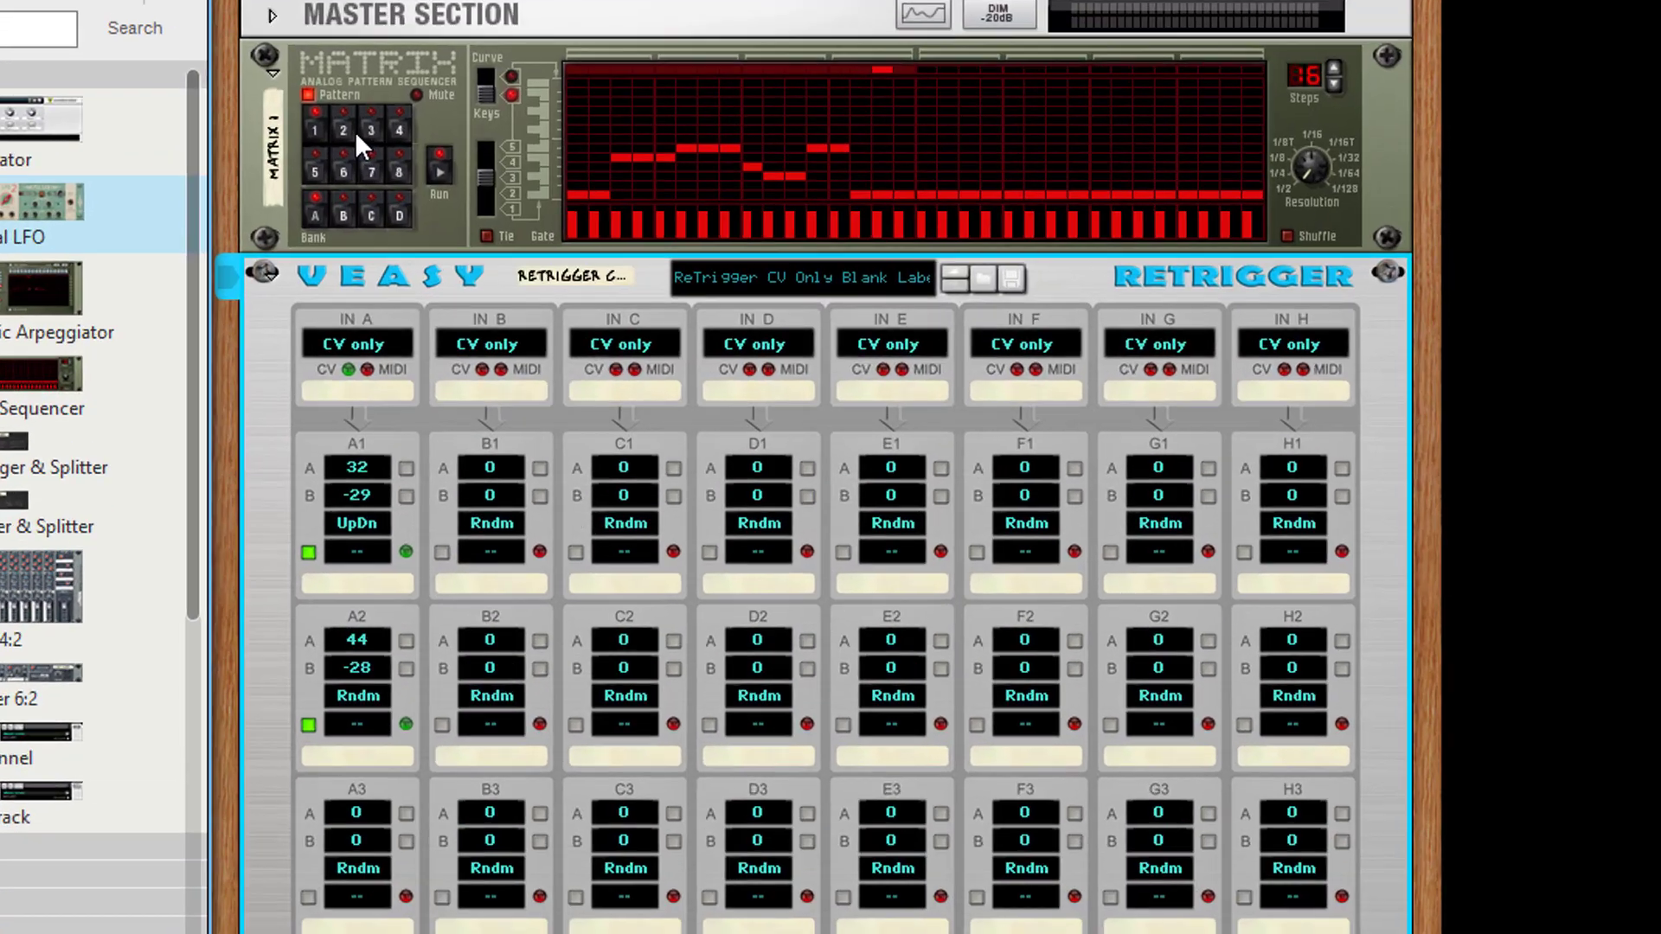
# - Label the ReTrigger's IN A strip 'Matrix 1'
pyautogui.doubleClick(274, 155)
pyautogui.hotkey('ctrl', 'c')
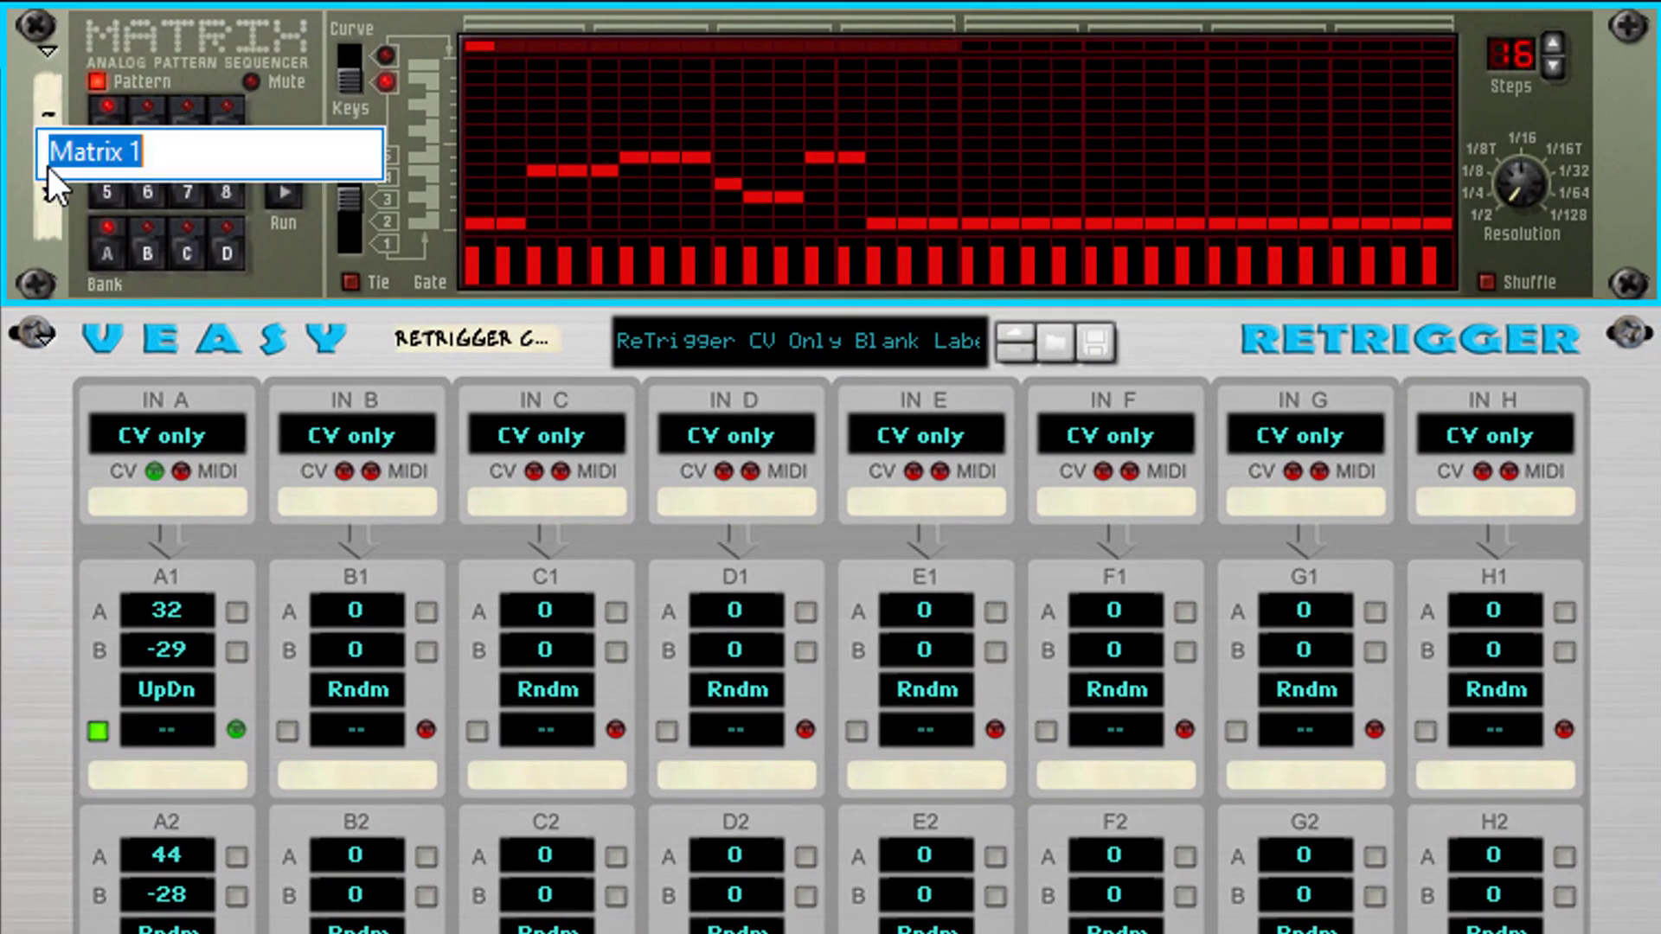
pyautogui.click(190, 501)
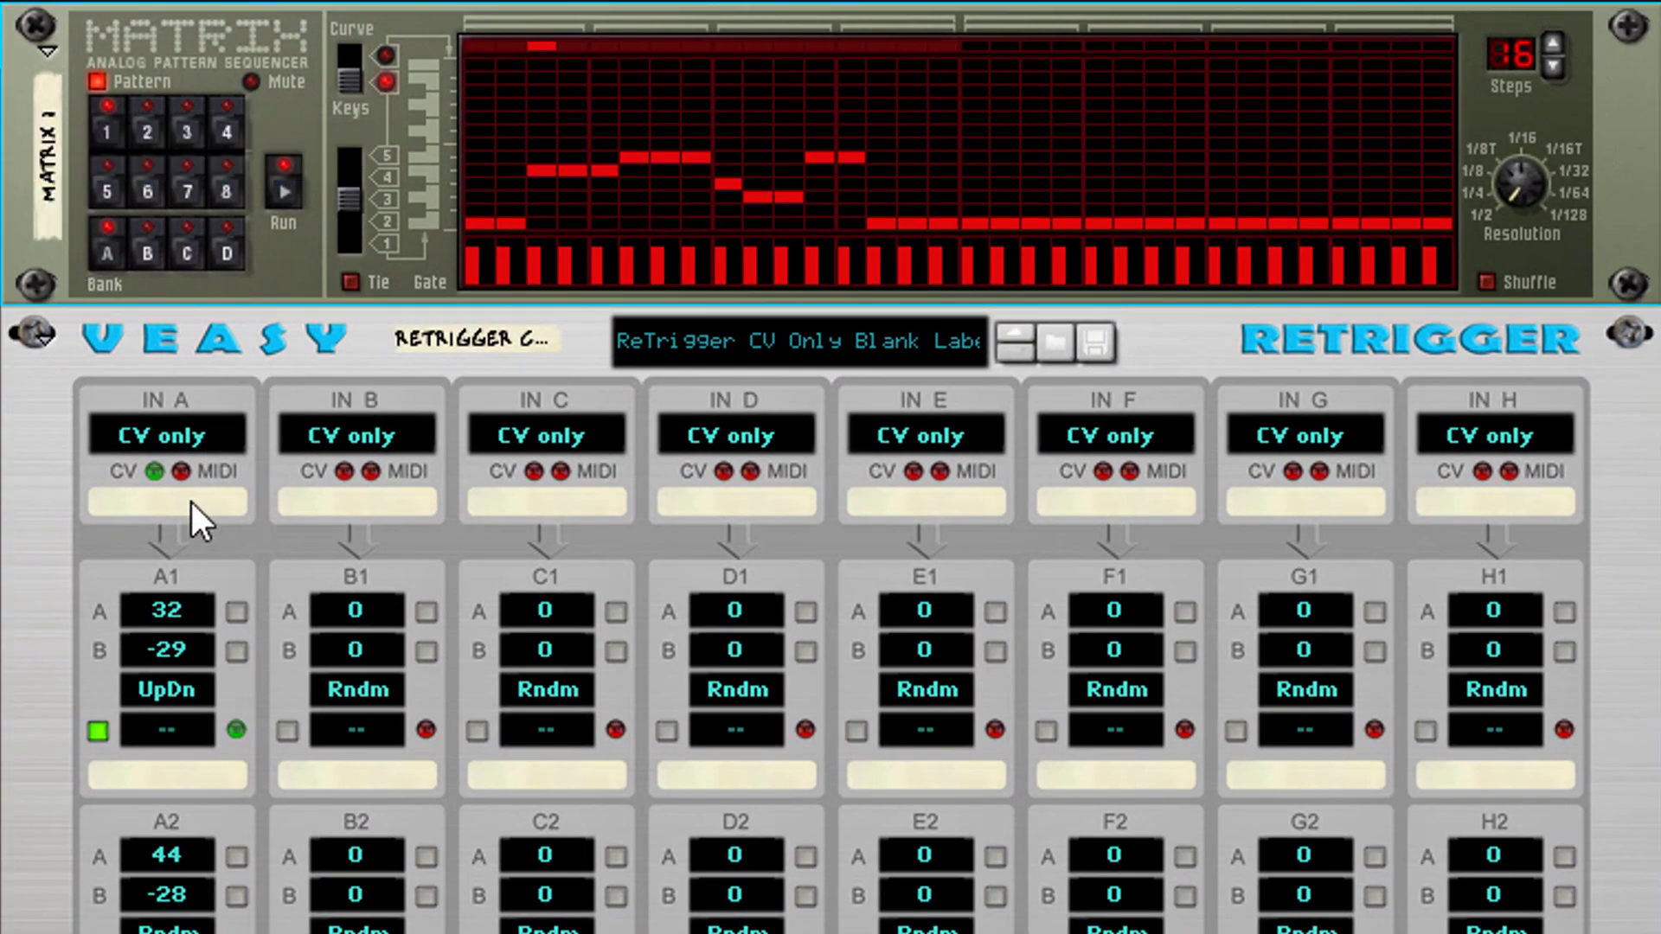
pyautogui.doubleClick(190, 501)
pyautogui.hotkey('ctrl', 'v')
pyautogui.press('Return')
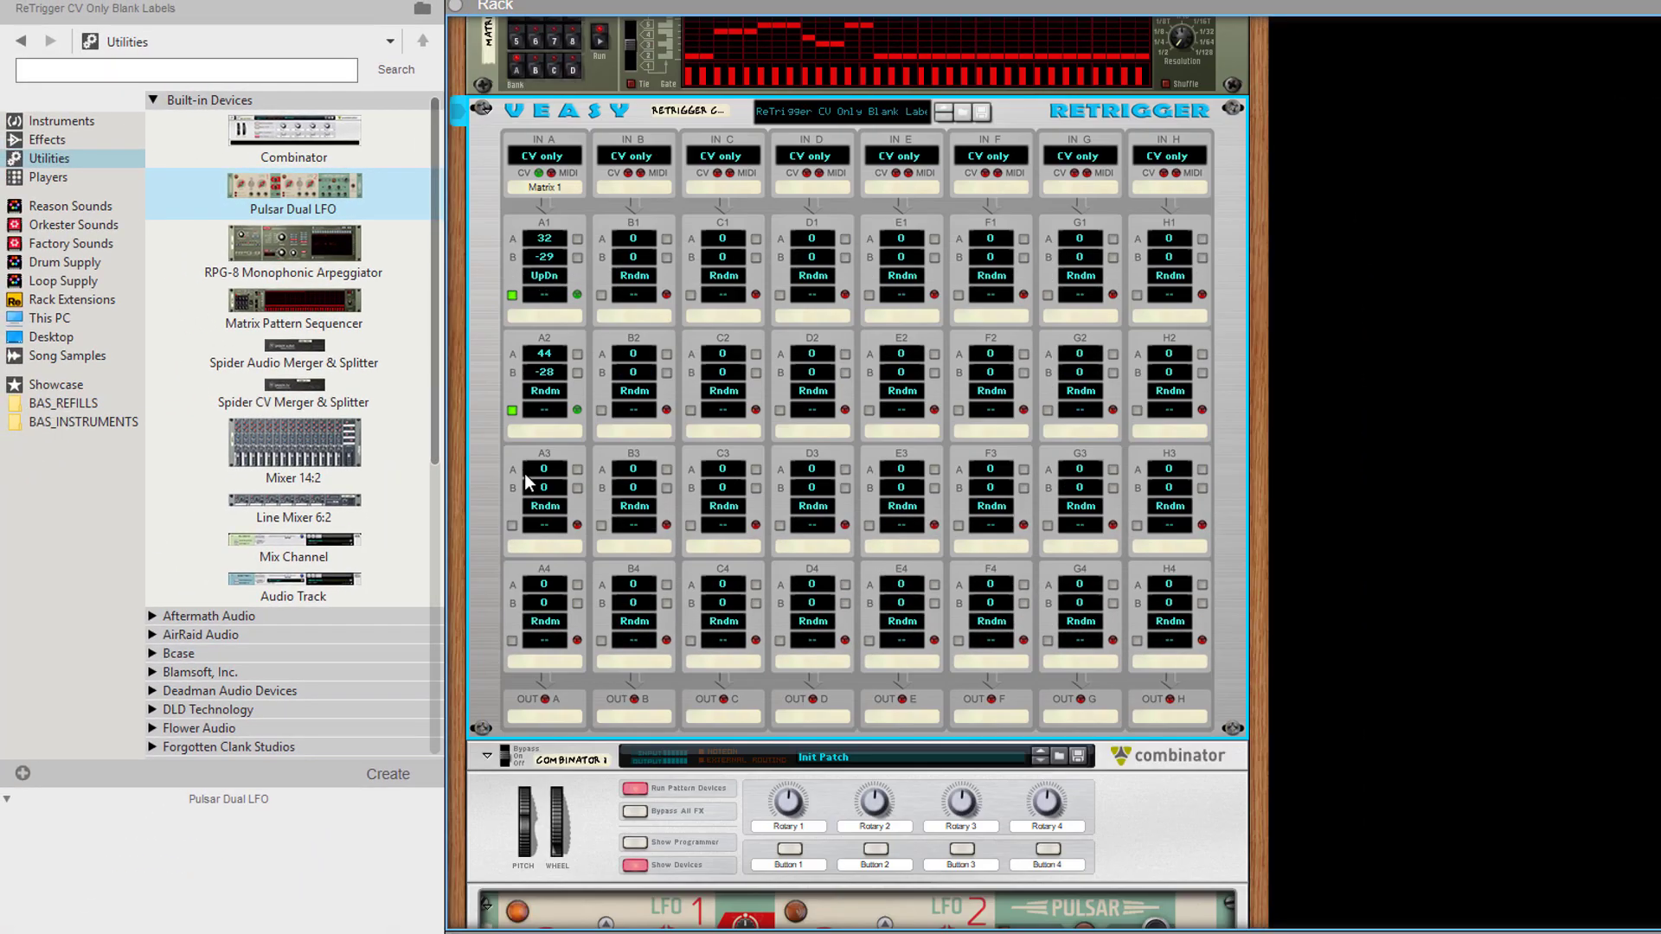
pyautogui.scroll(-5, 600, 616)
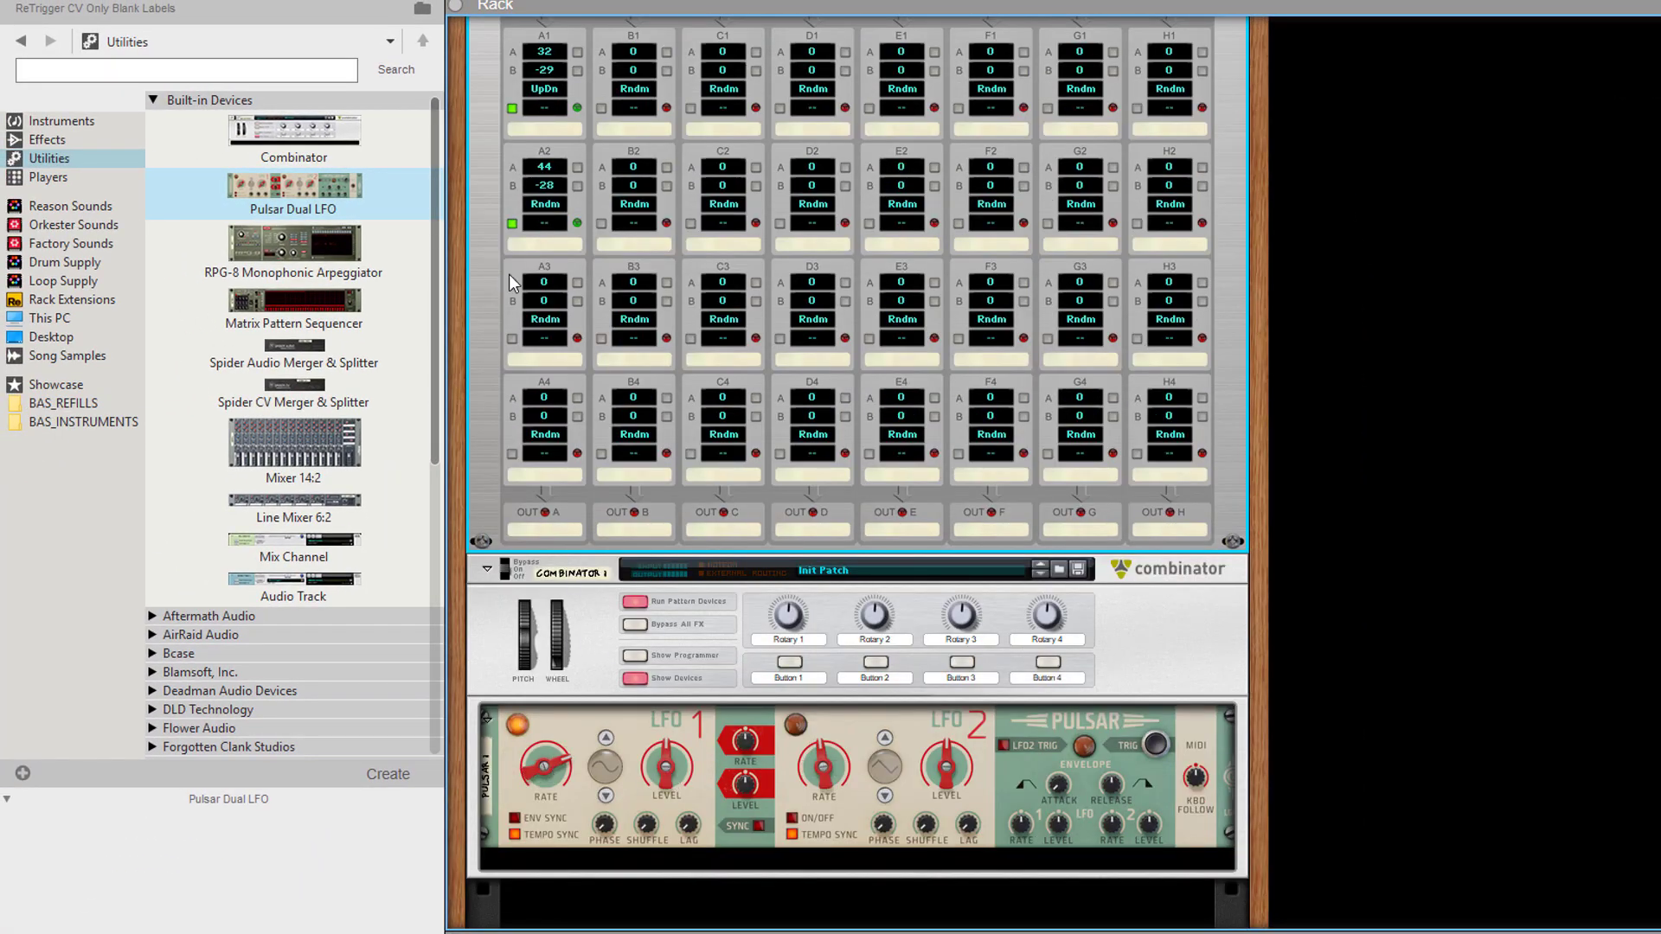
pyautogui.scroll(3, 527, 264)
# - Label slot A1 'LFO 1 Rate S' and paste that label into slot A2
pyautogui.doubleClick(544, 252)
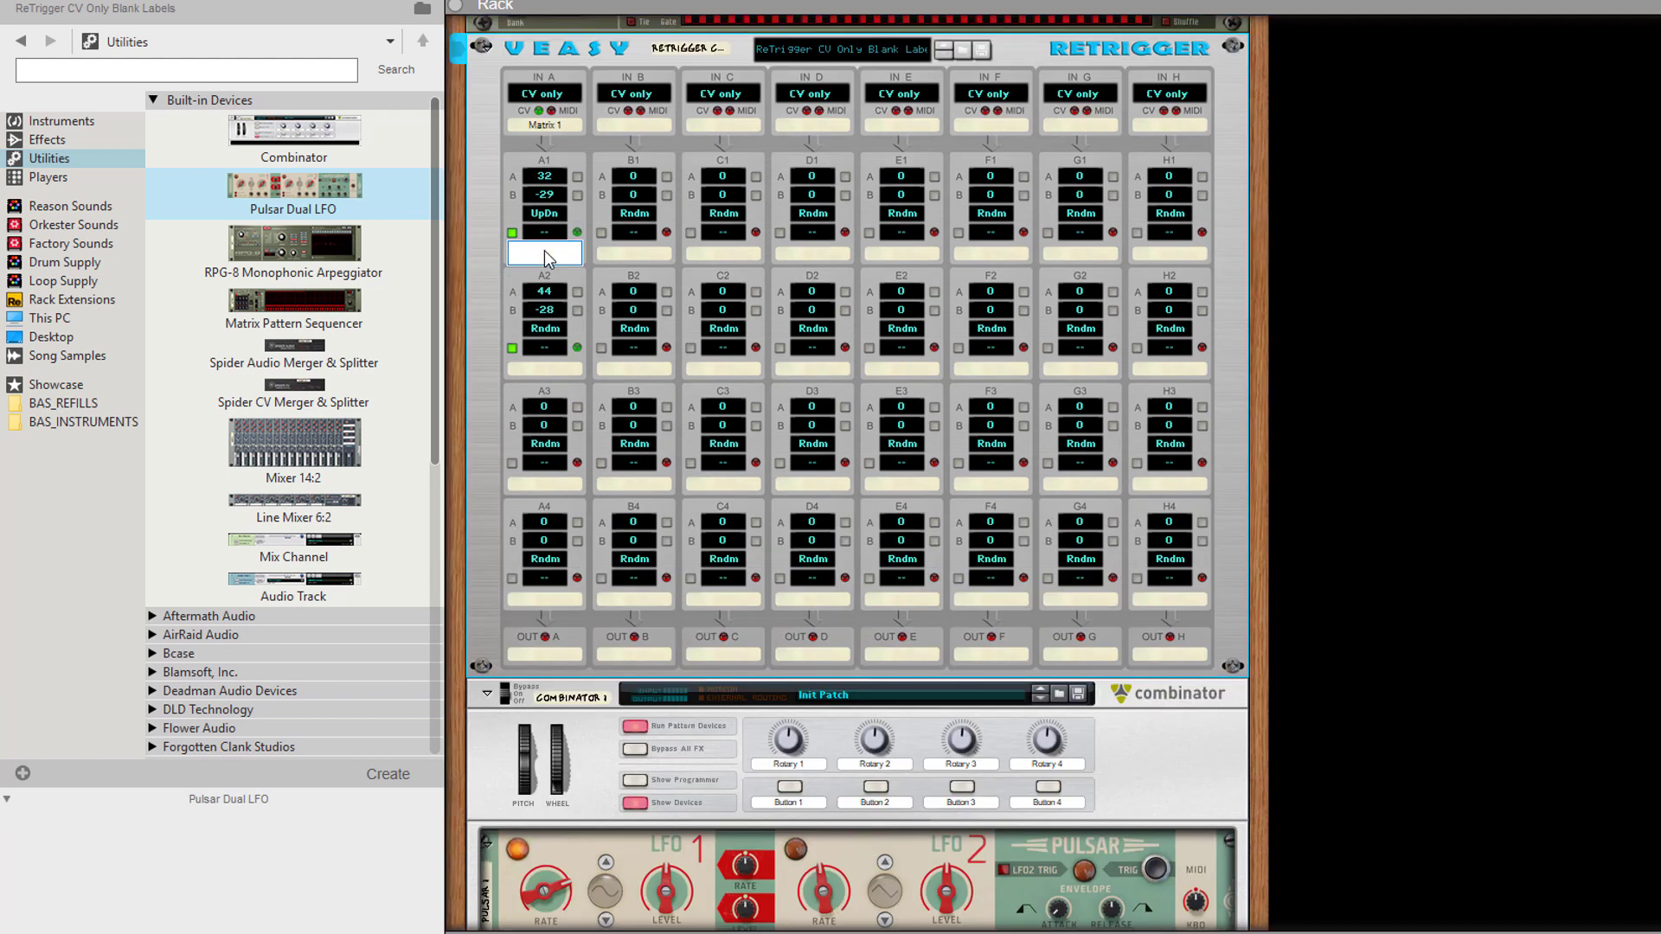
pyautogui.write('LFO 1 RA')
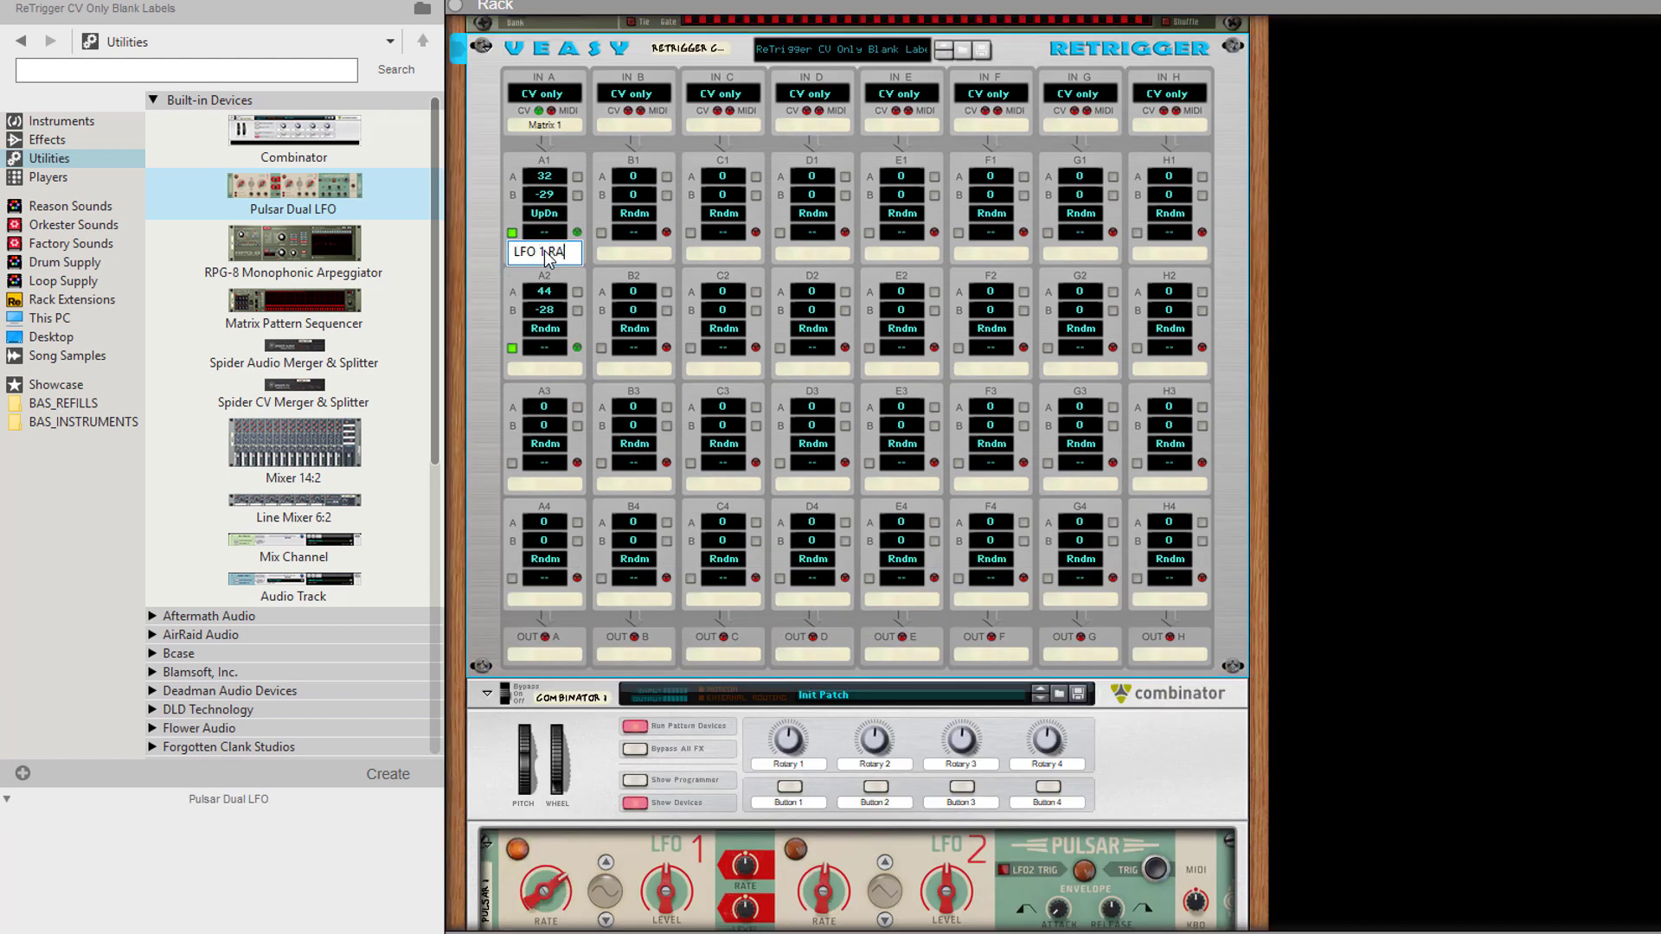
pyautogui.write('te S')
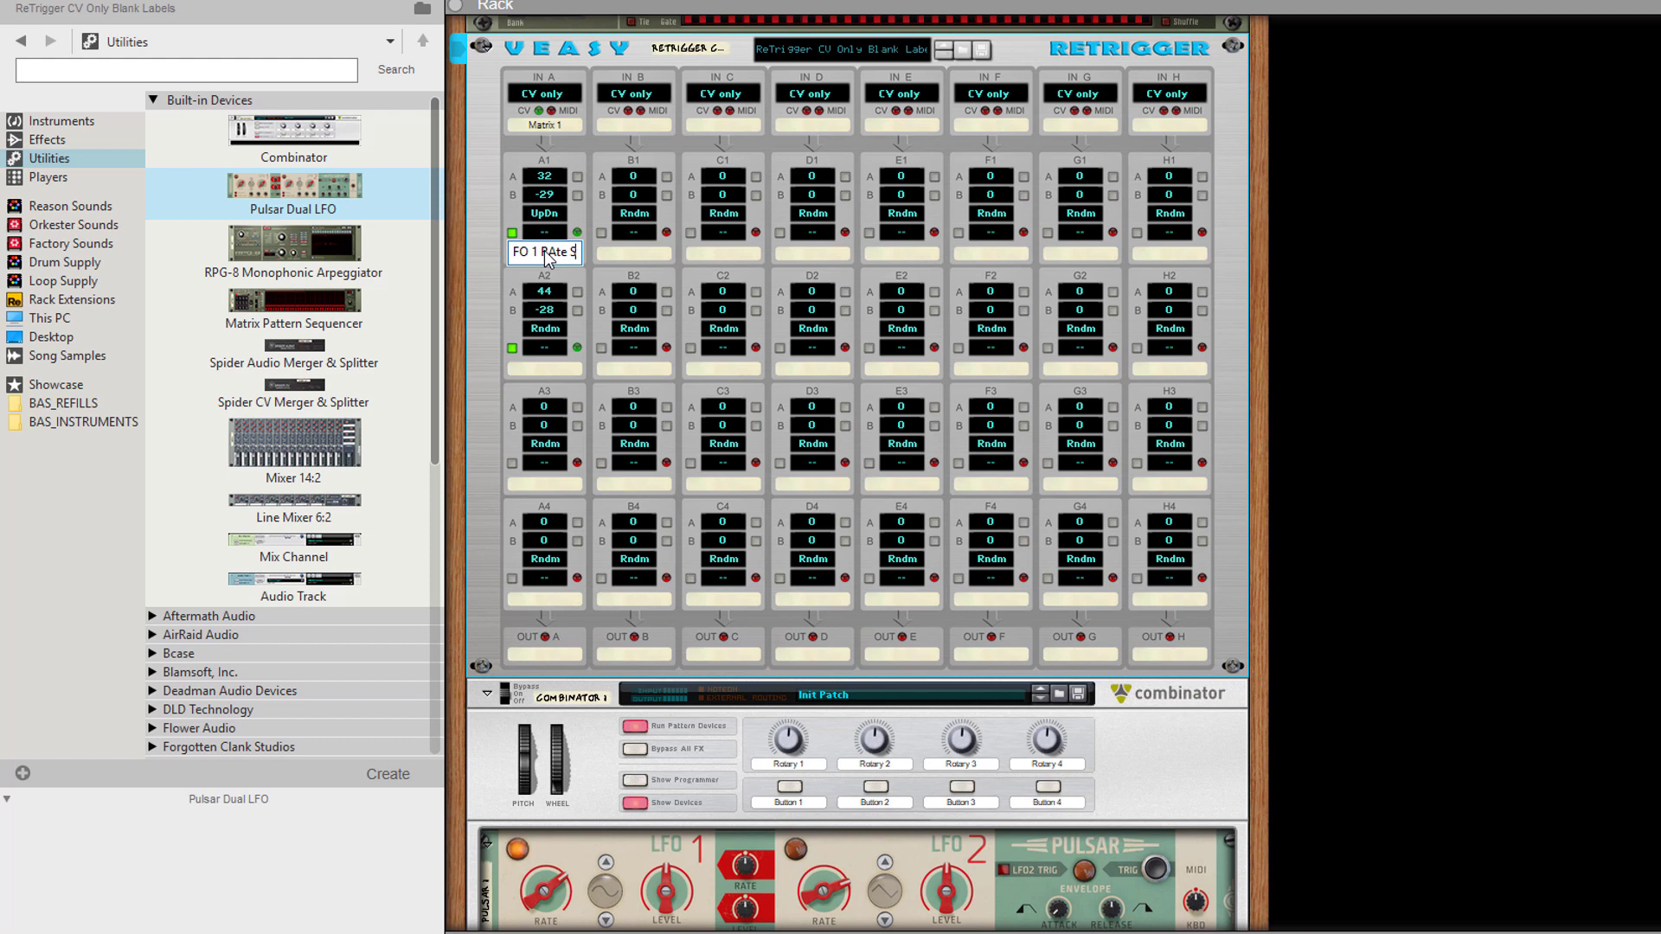
pyautogui.hotkey('ctrl', 'a')
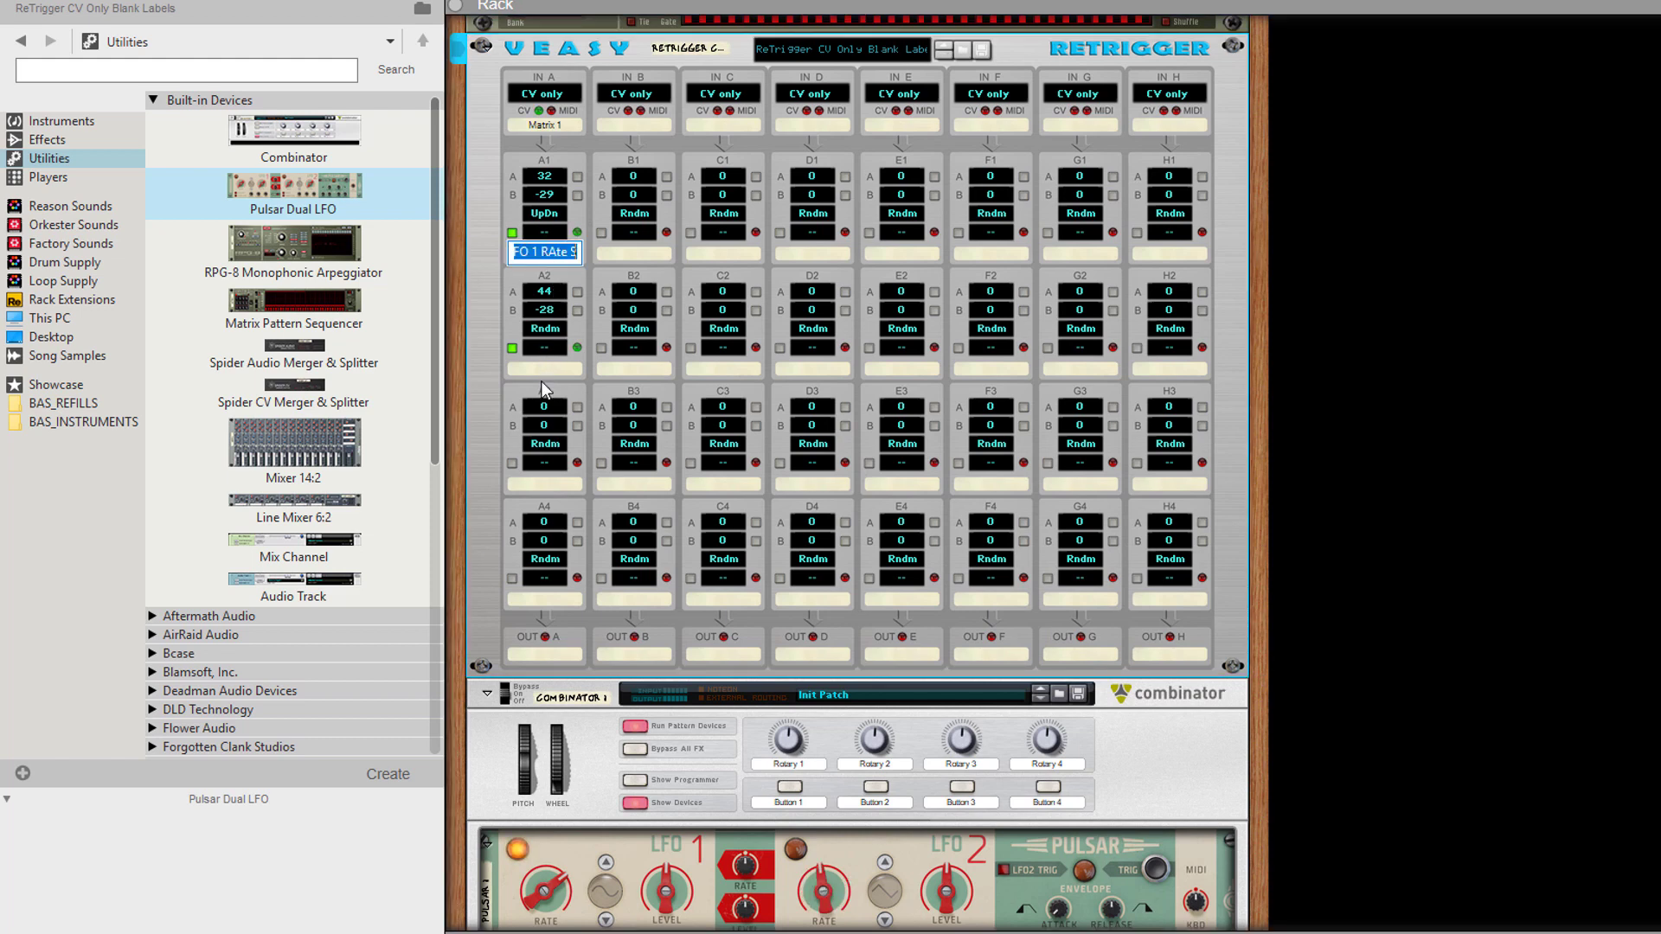
pyautogui.click(559, 254)
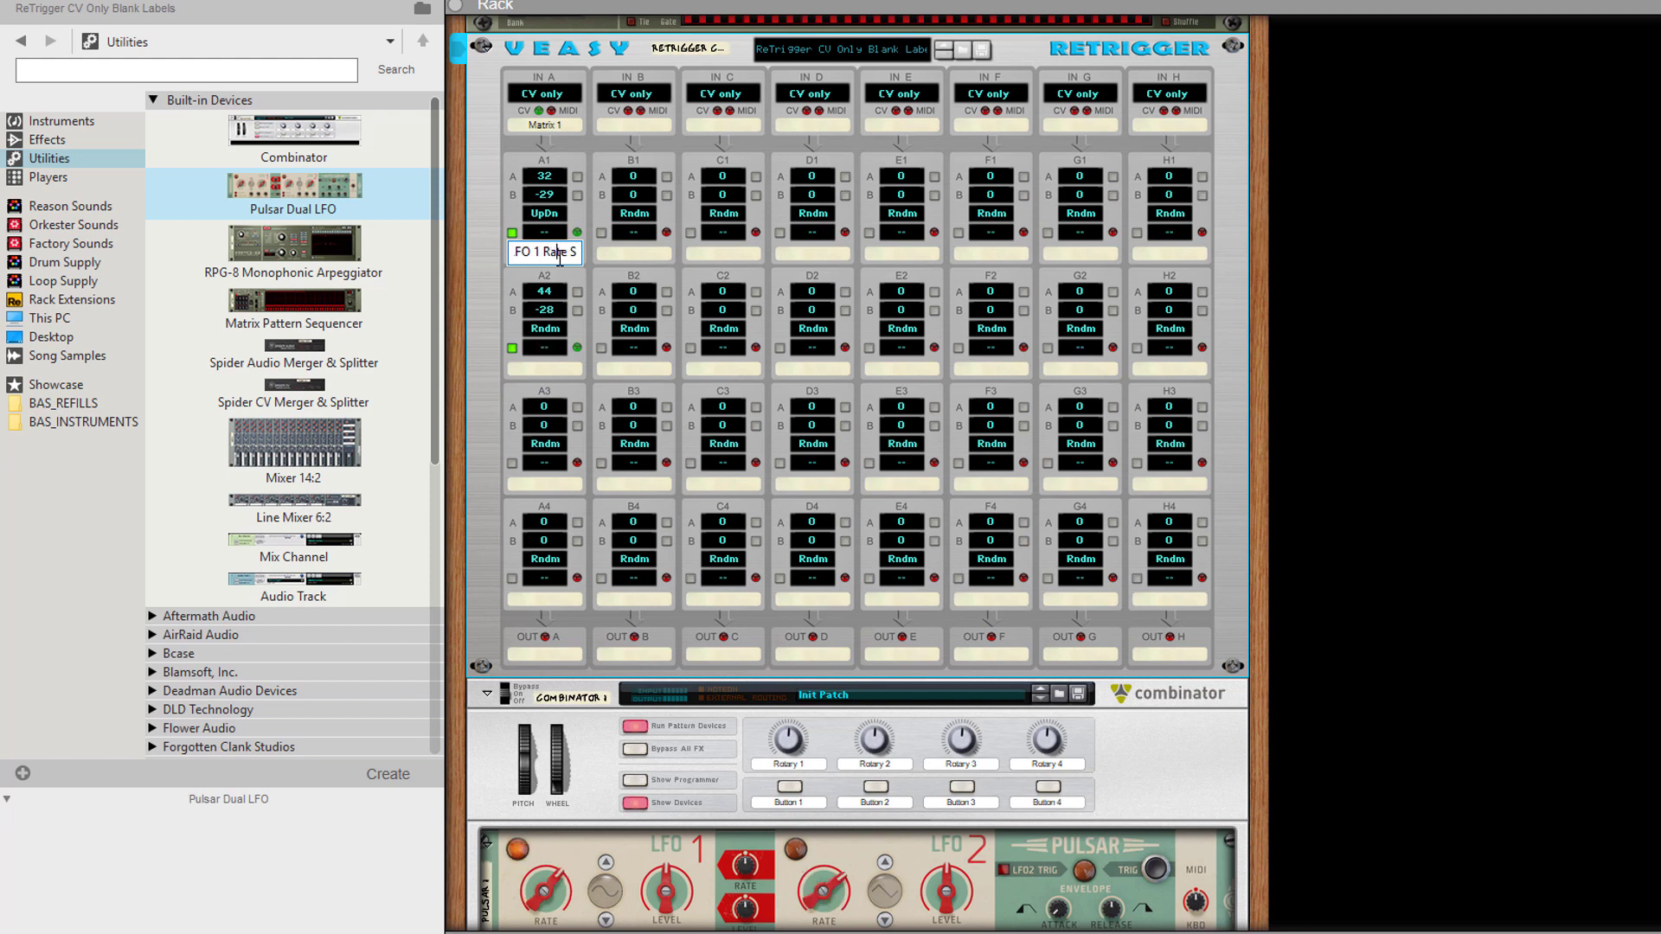
pyautogui.hotkey('ctrl', 'a')
pyautogui.hotkey('ctrl', 'c')
pyautogui.press('Return')
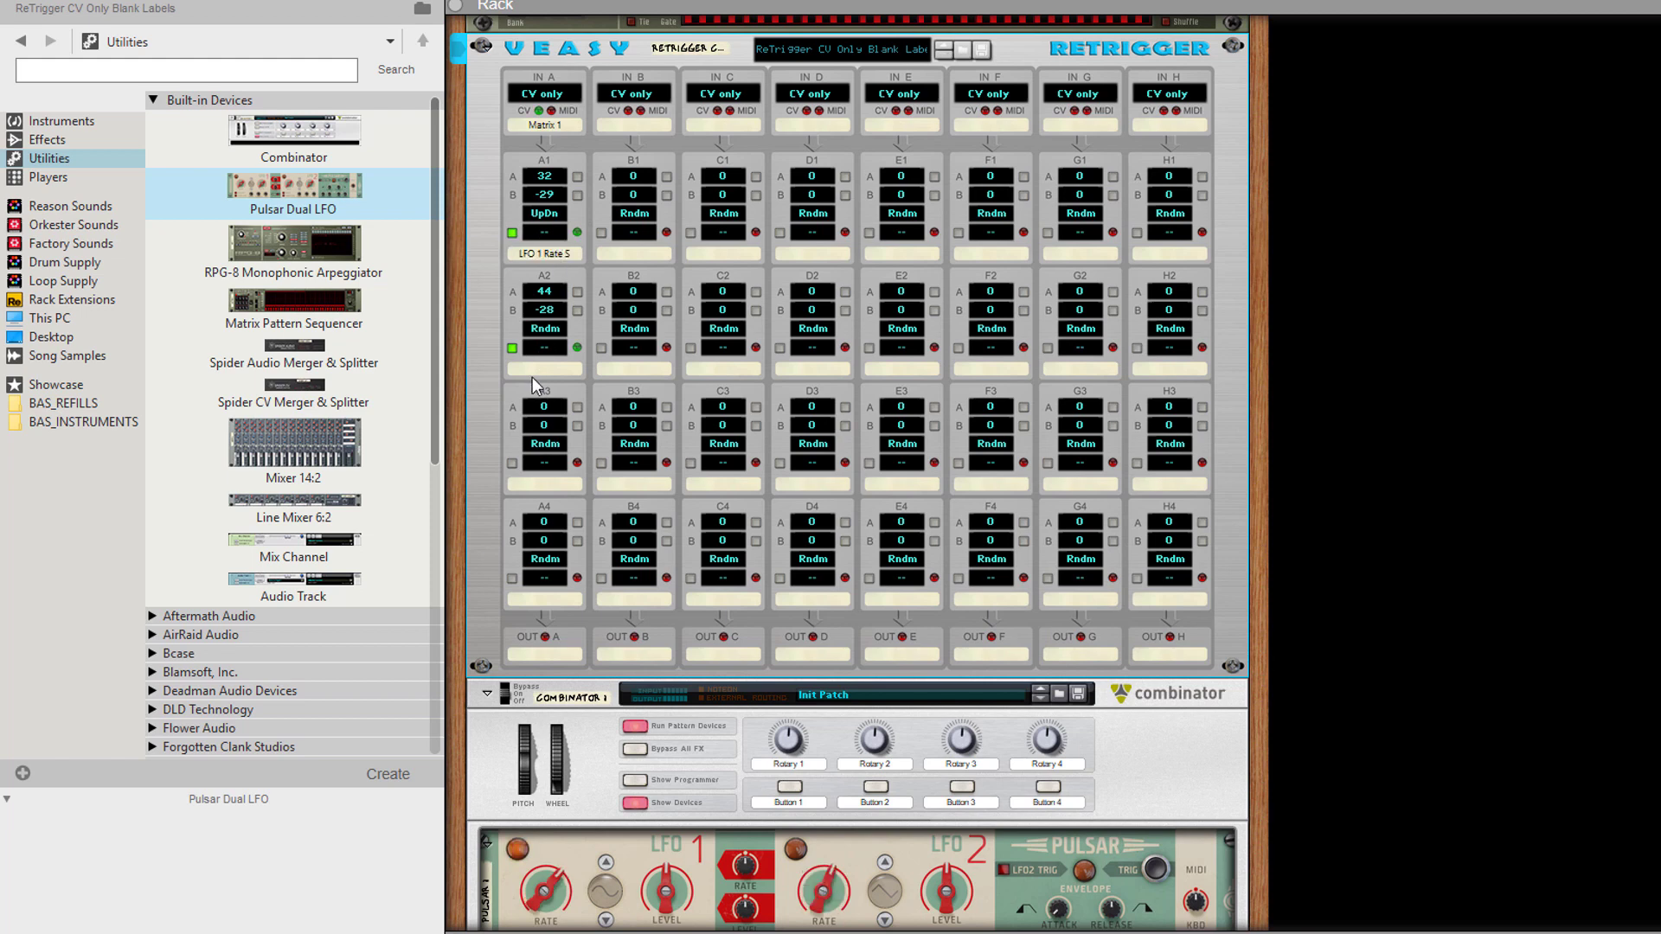
pyautogui.click(542, 373)
pyautogui.click(542, 373)
pyautogui.hotkey('ctrl', 'v')
# - Change the Retrigger's A2 slot label from LFO 1 to 'LFO 2 Rate S'
pyautogui.press('Left')
pyautogui.press('Left')
pyautogui.press('Left')
pyautogui.press('Left')
pyautogui.press('Left')
pyautogui.press('Left')
pyautogui.press('Left')
pyautogui.press('BackSpace')
pyautogui.write('2')
pyautogui.press('Return')
# - Flip the rack repeatedly to inspect the A1 and A2 output cables into Rotary 1 and 2
pyautogui.press('Tab')
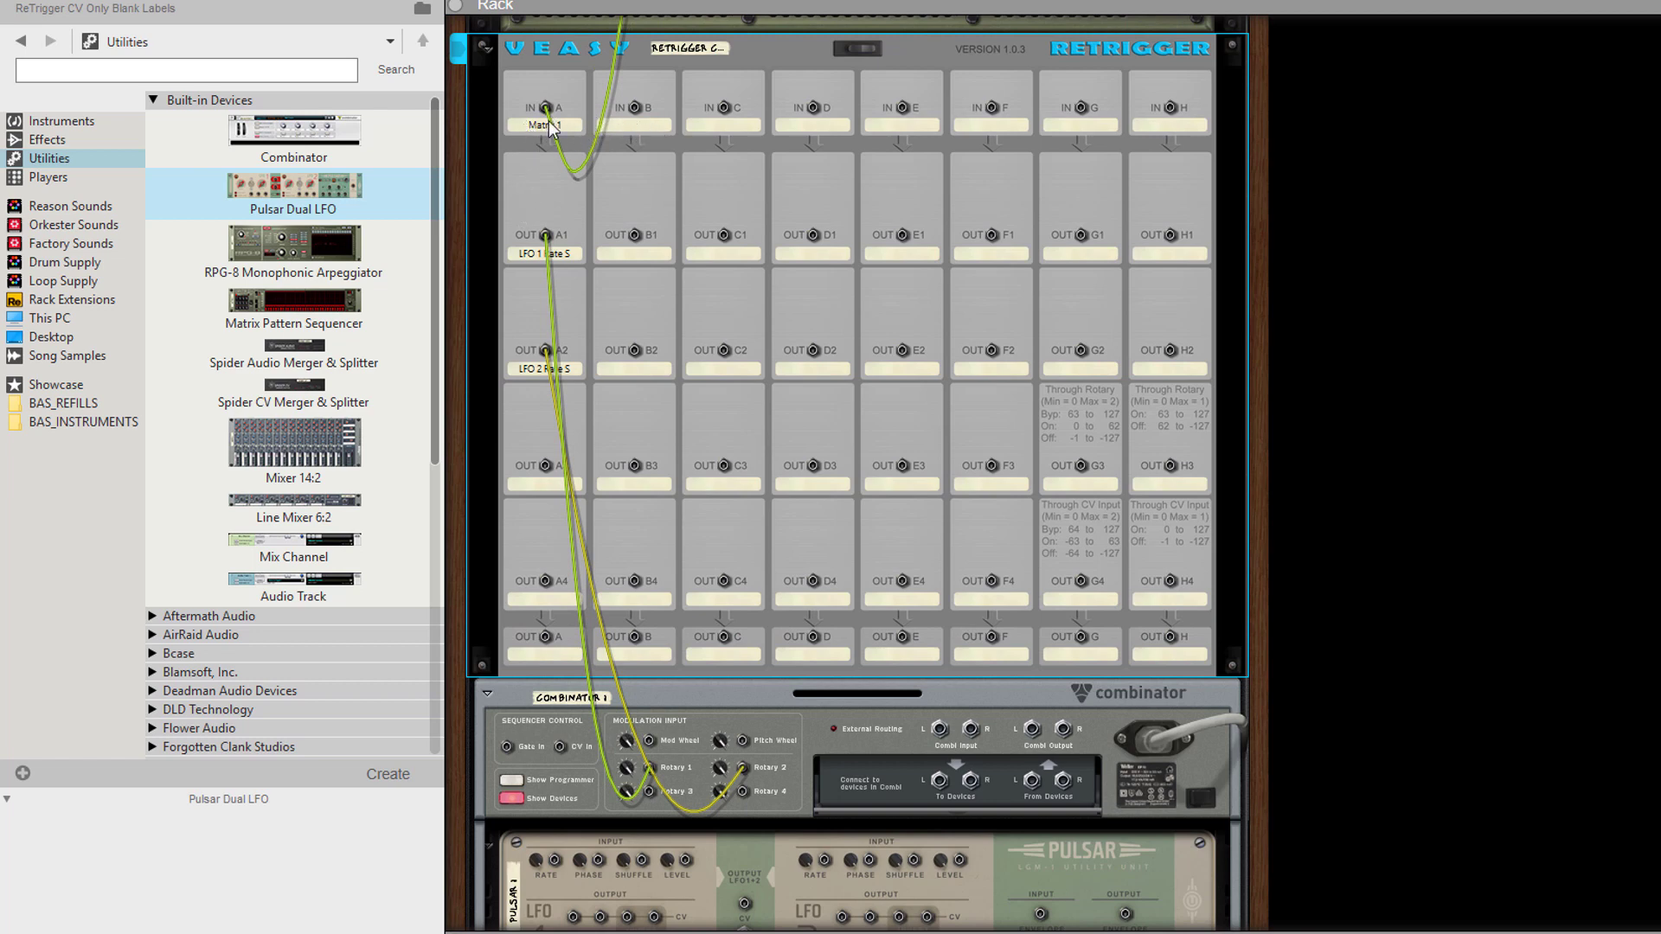
pyautogui.press('Tab')
pyautogui.press('Tab')
pyautogui.press('Tab')
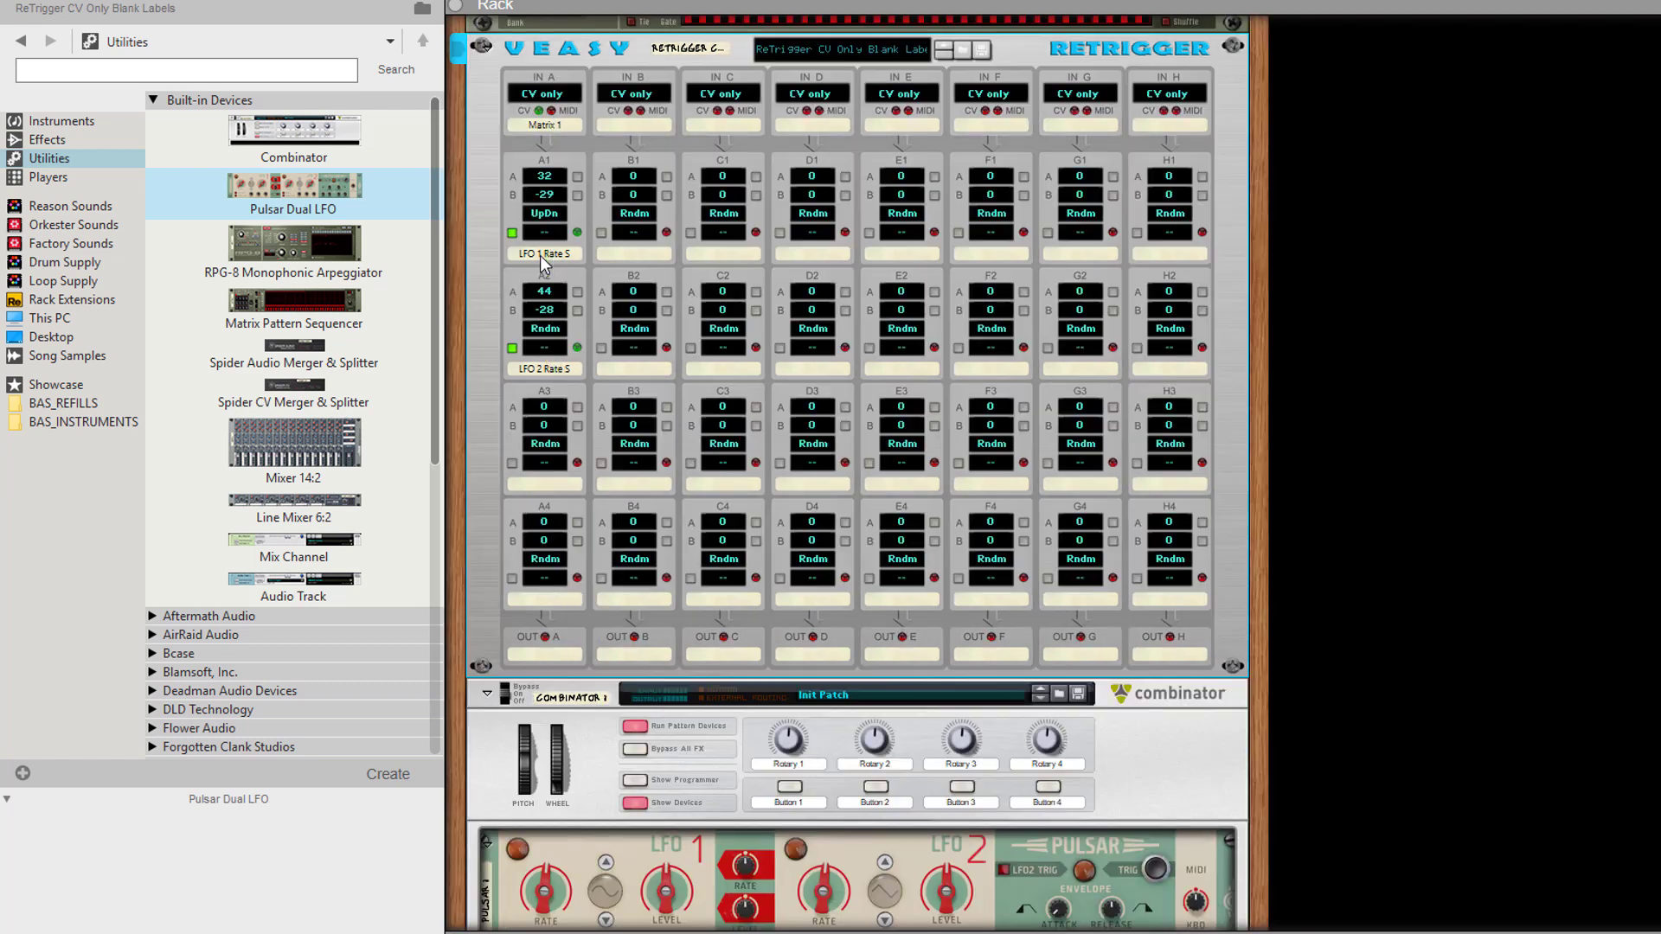
pyautogui.press('Tab')
pyautogui.press('Tab')
pyautogui.press('Tab')
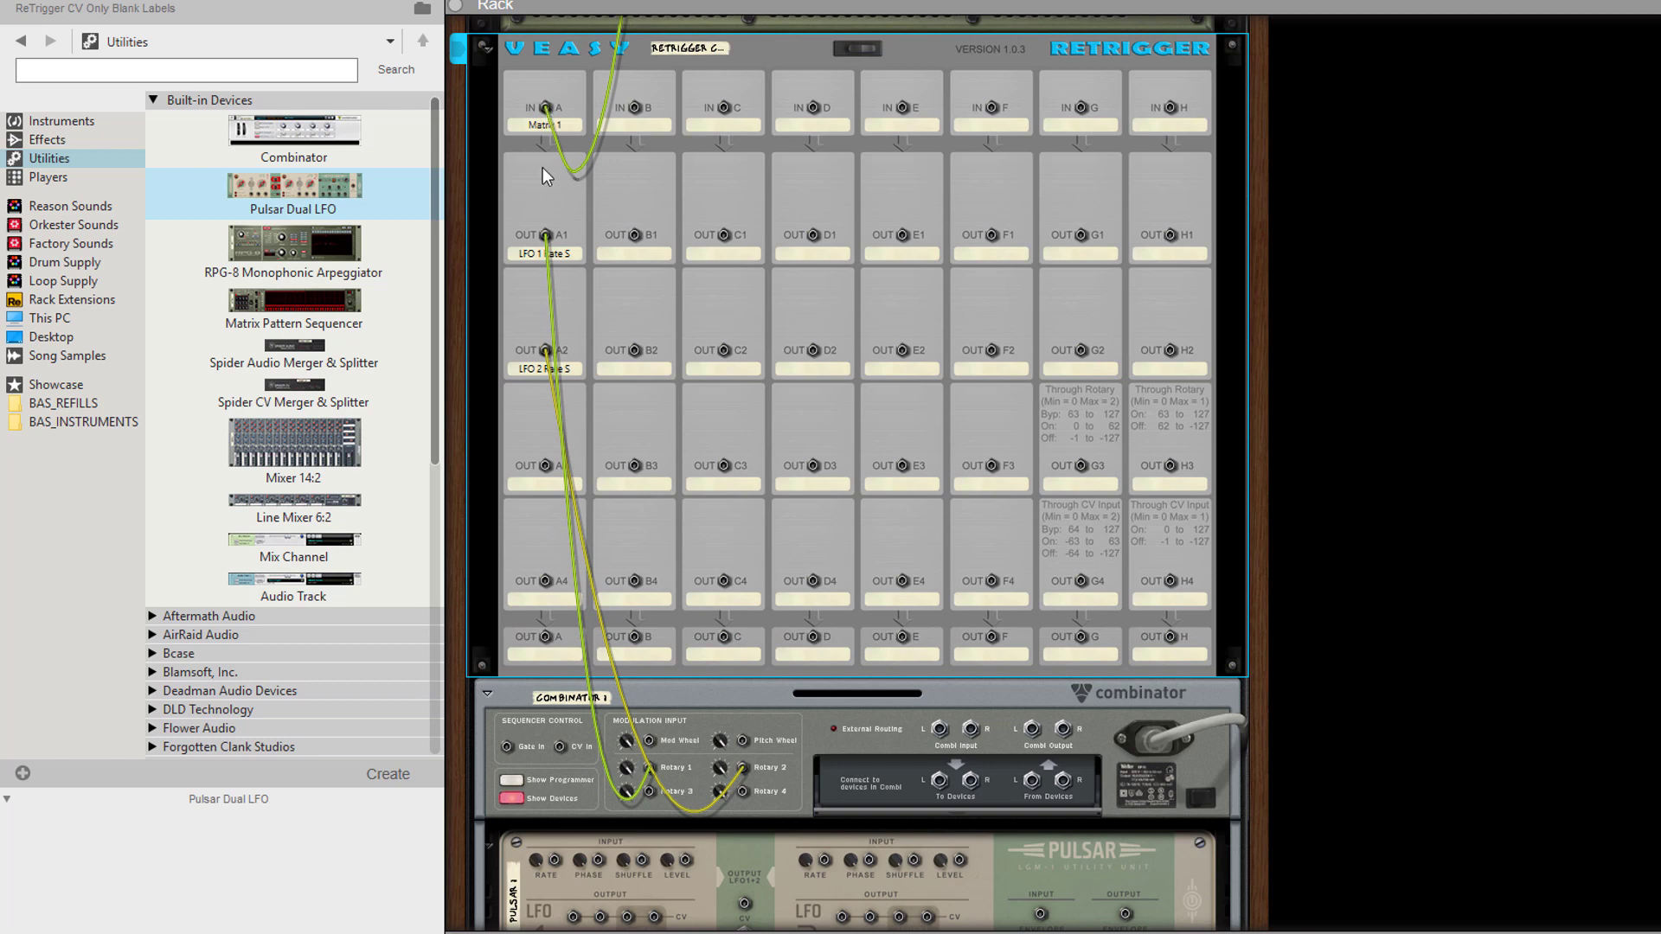
pyautogui.press('Tab')
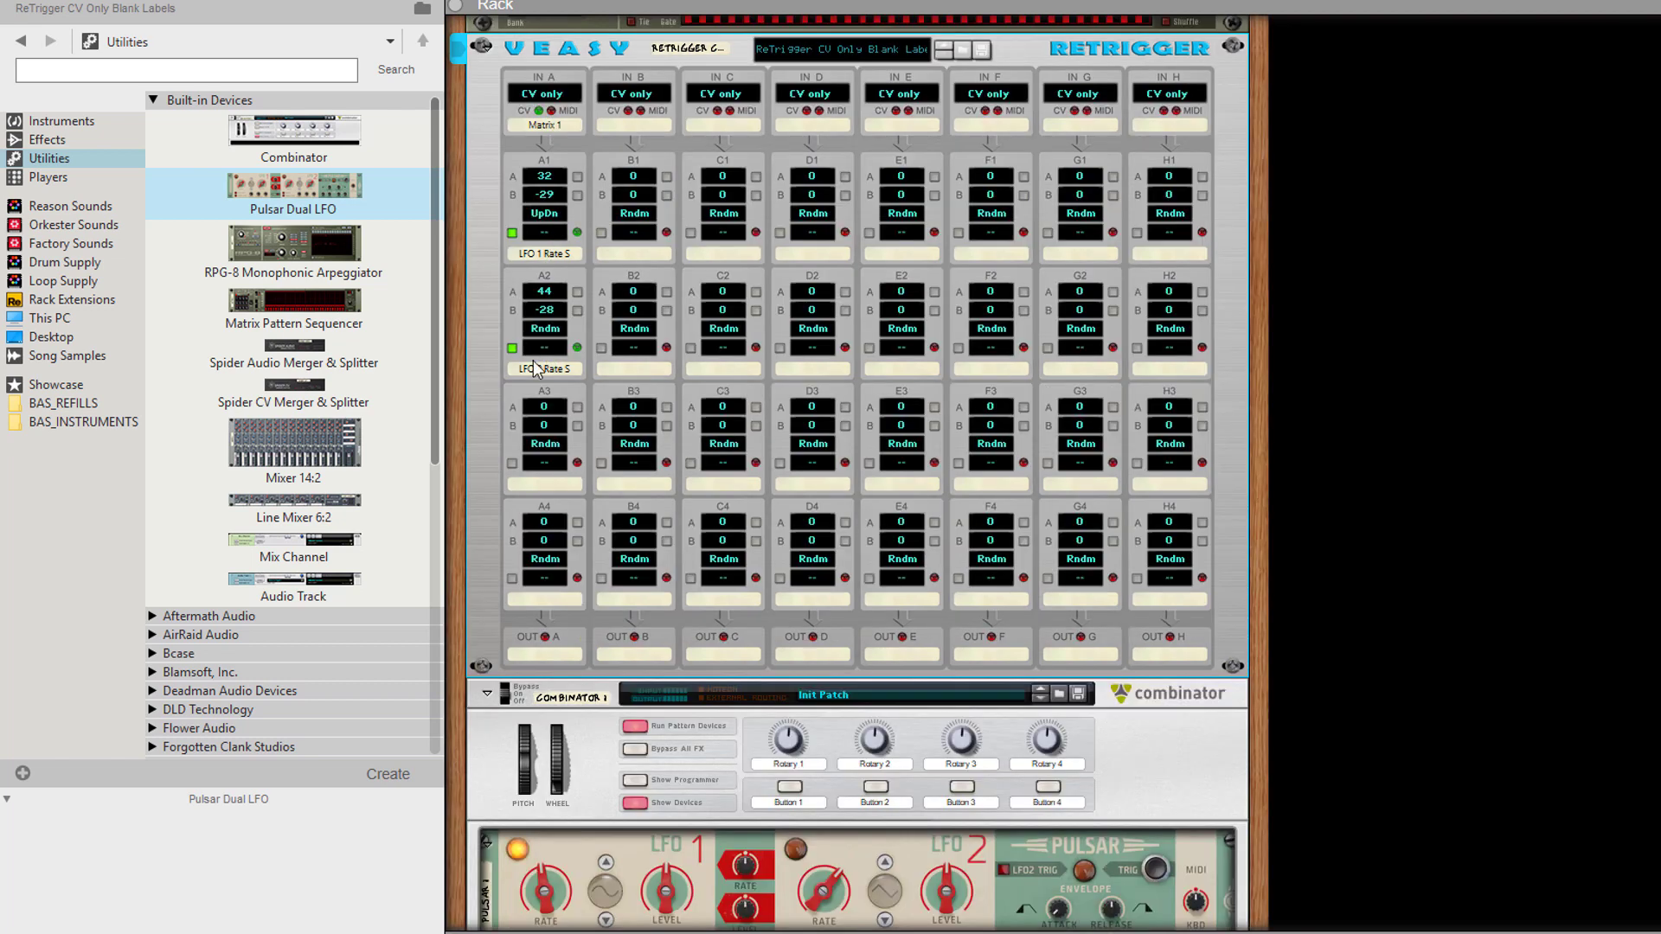
pyautogui.press('Tab')
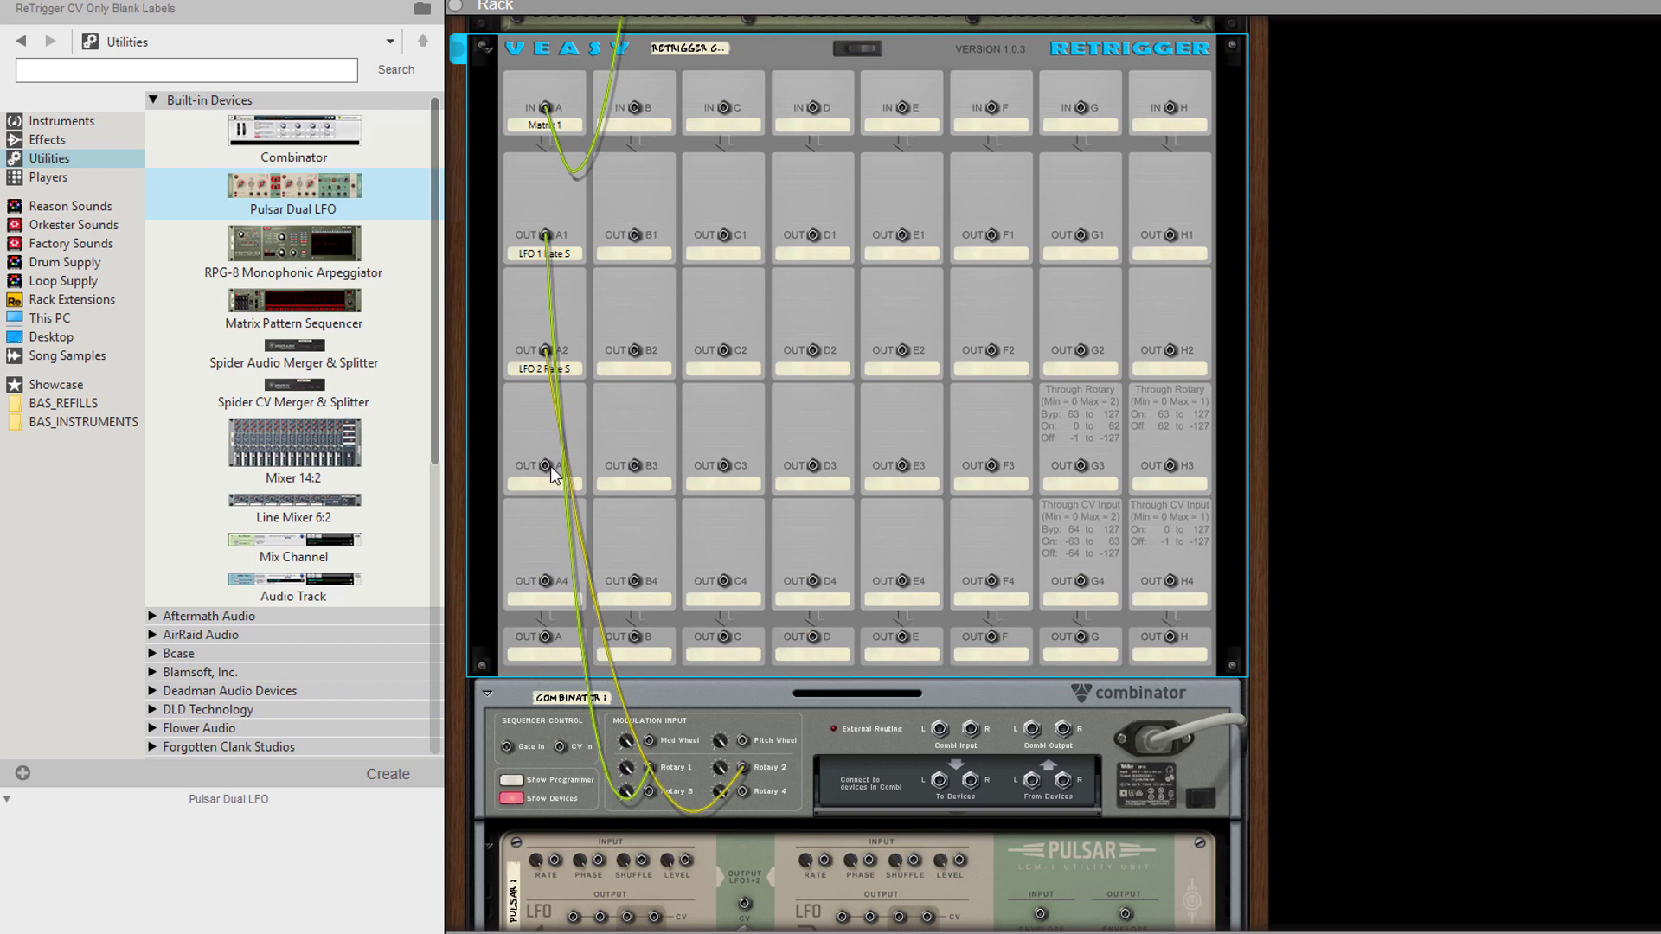
pyautogui.press('Tab')
pyautogui.press('Tab')
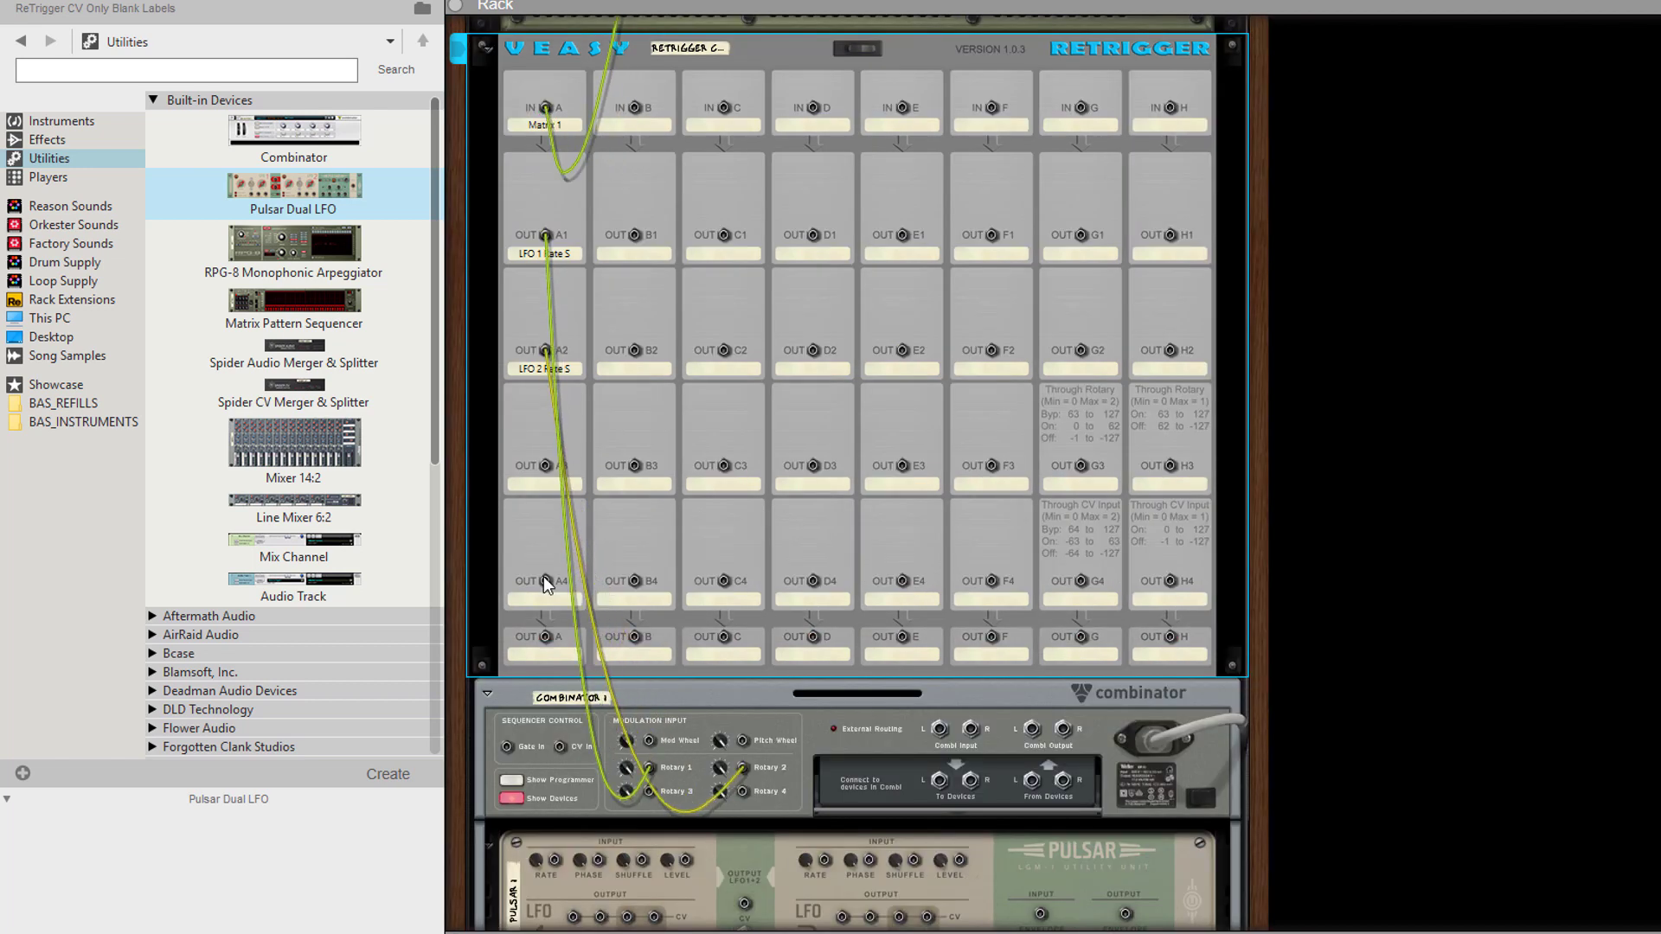
pyautogui.press('Tab')
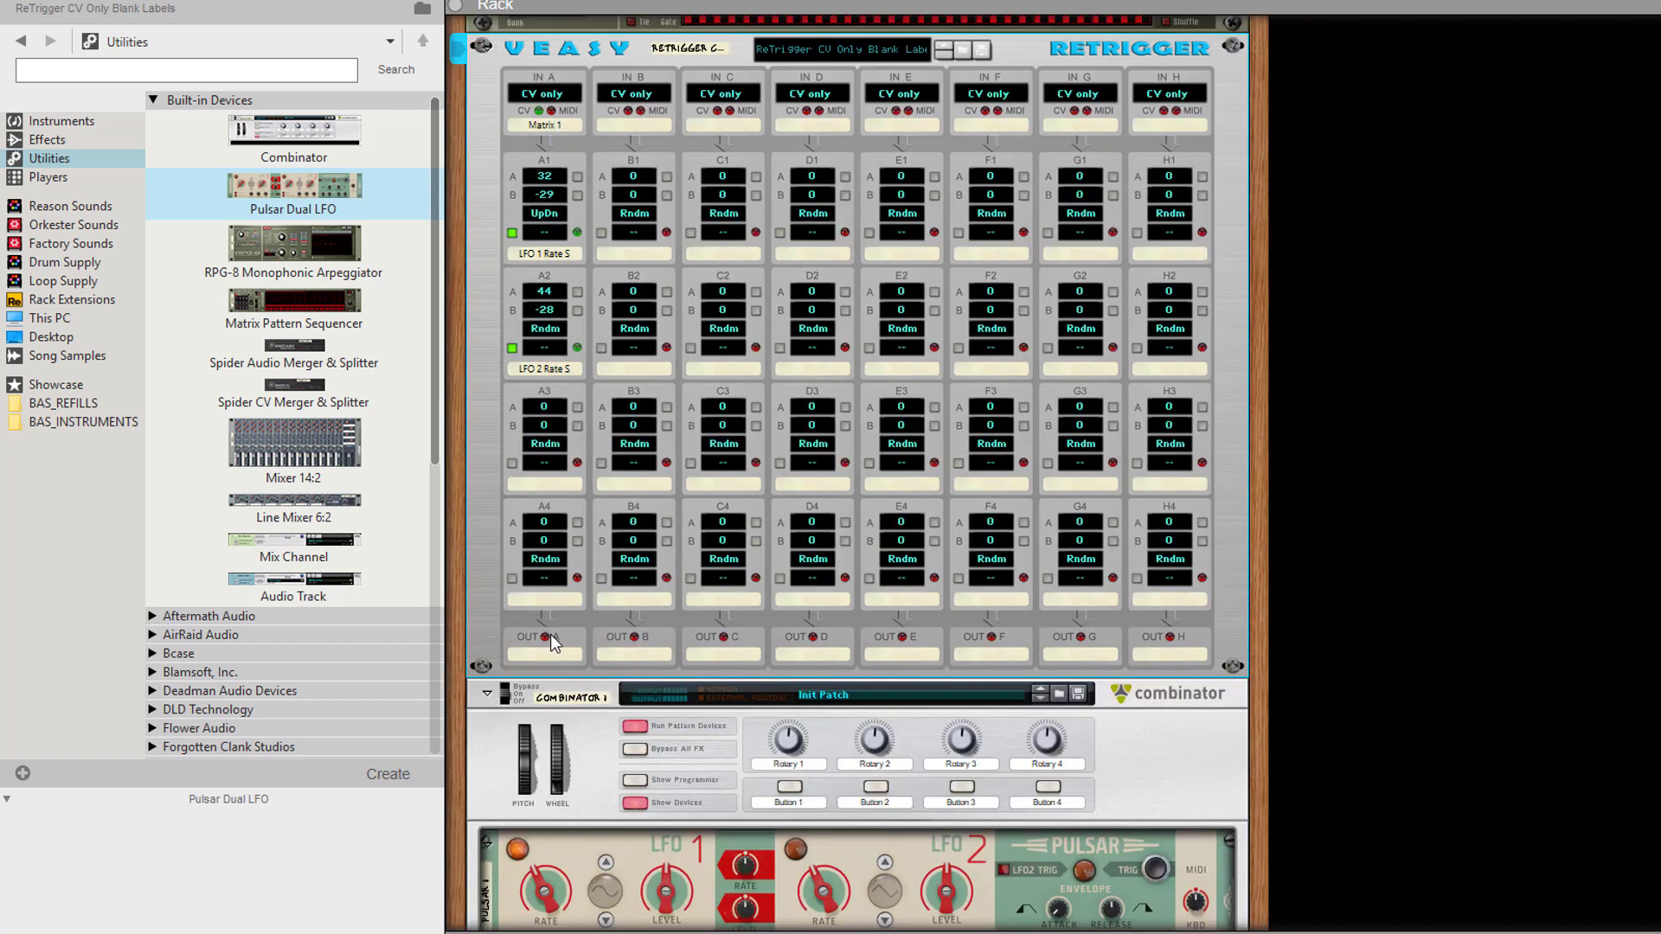
pyautogui.press('Tab')
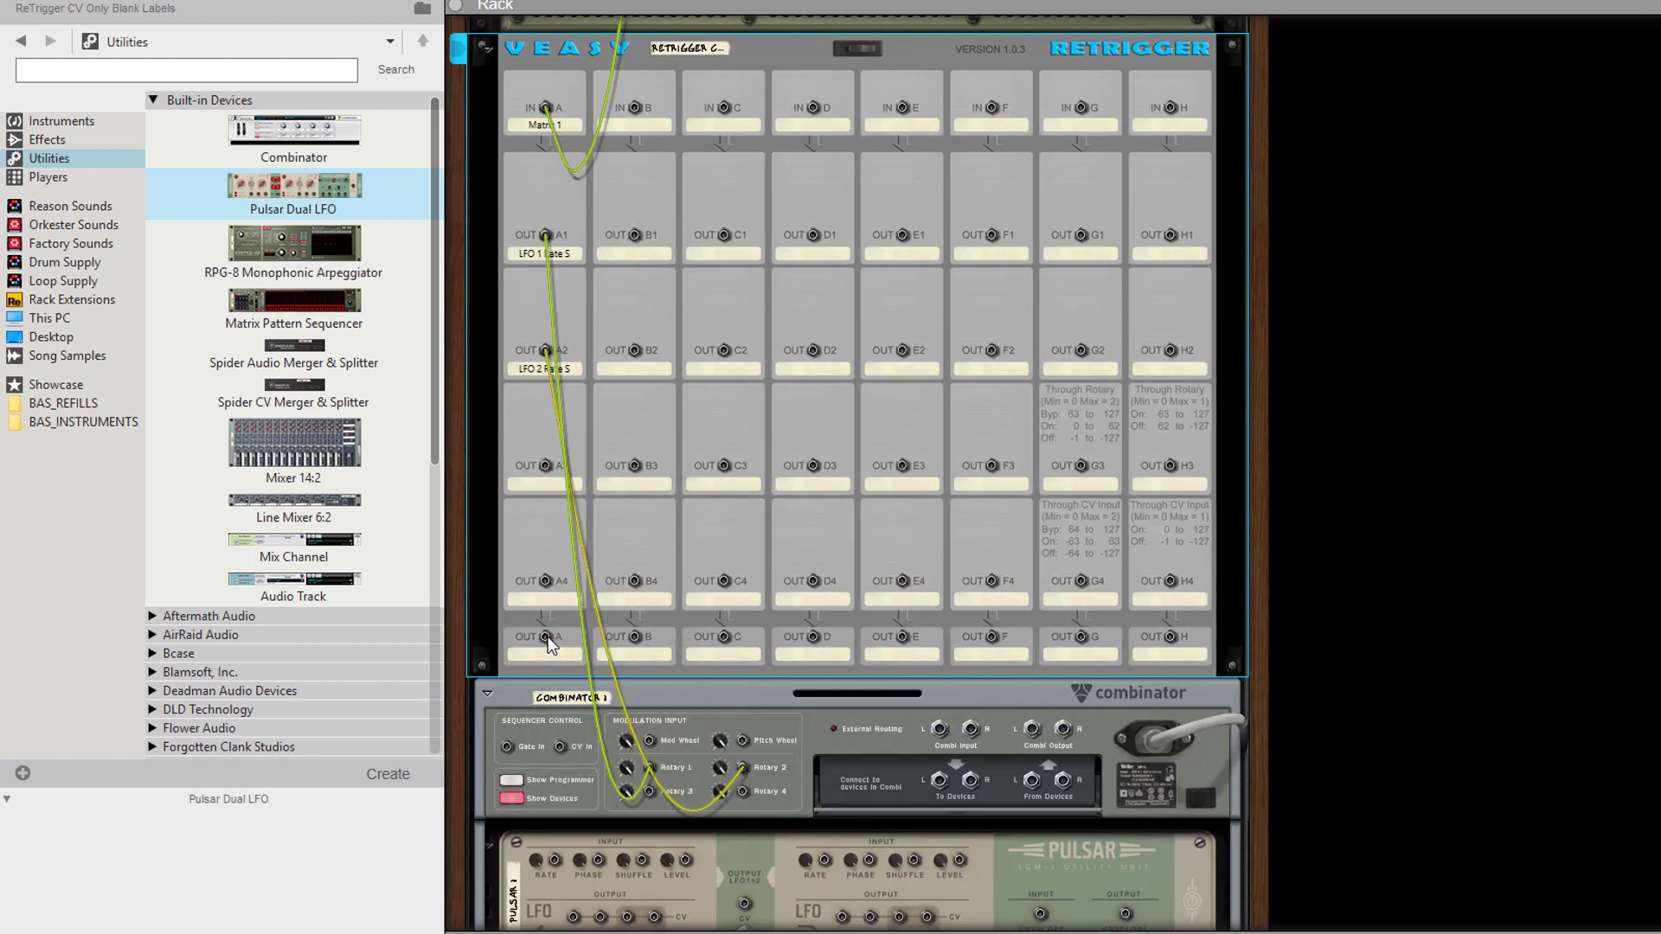
pyautogui.press('Tab')
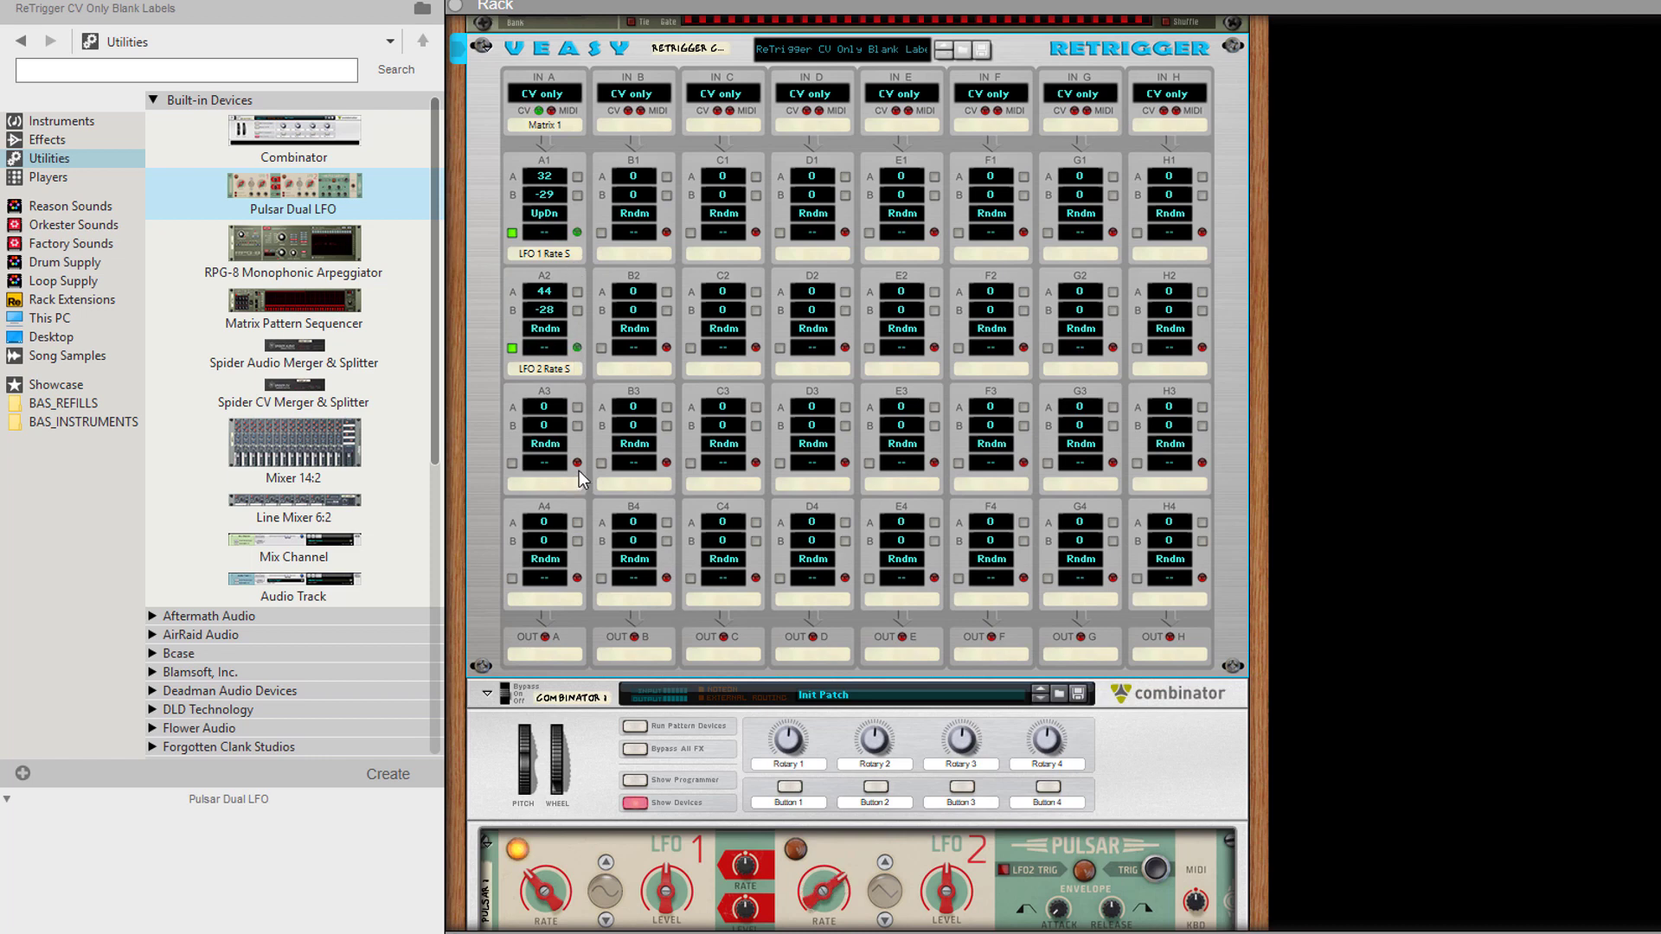
# - Enable the Retrigger's A3 step, start labelling A3 on the back, and fold the device
pyautogui.click(512, 463)
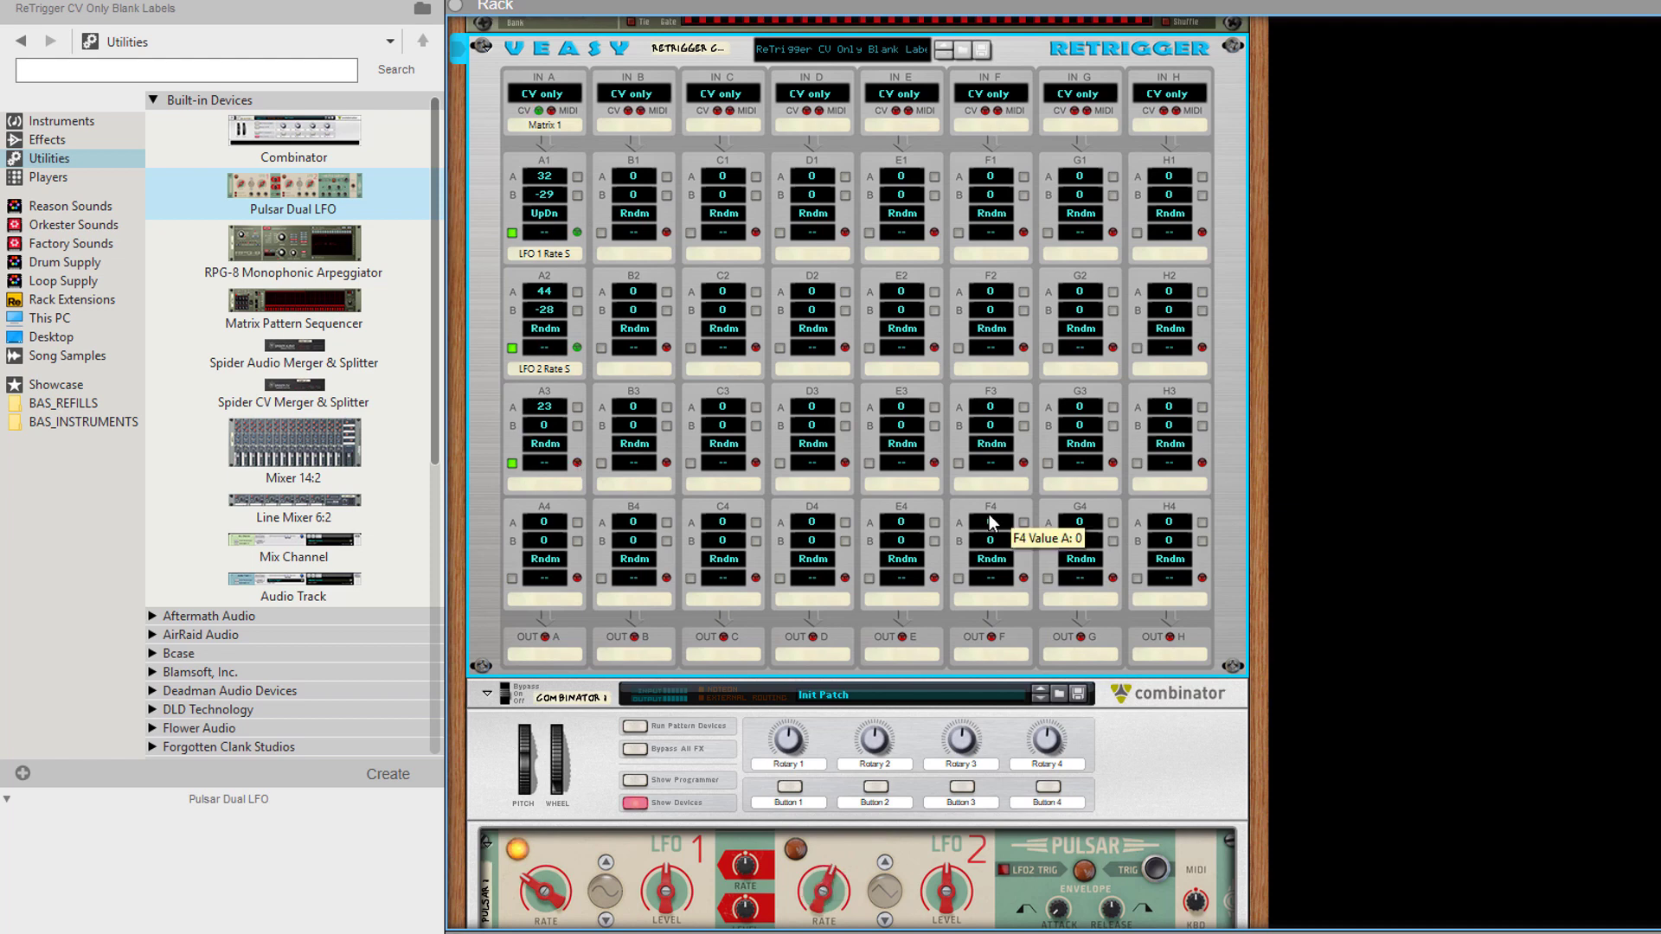
pyautogui.press('Tab')
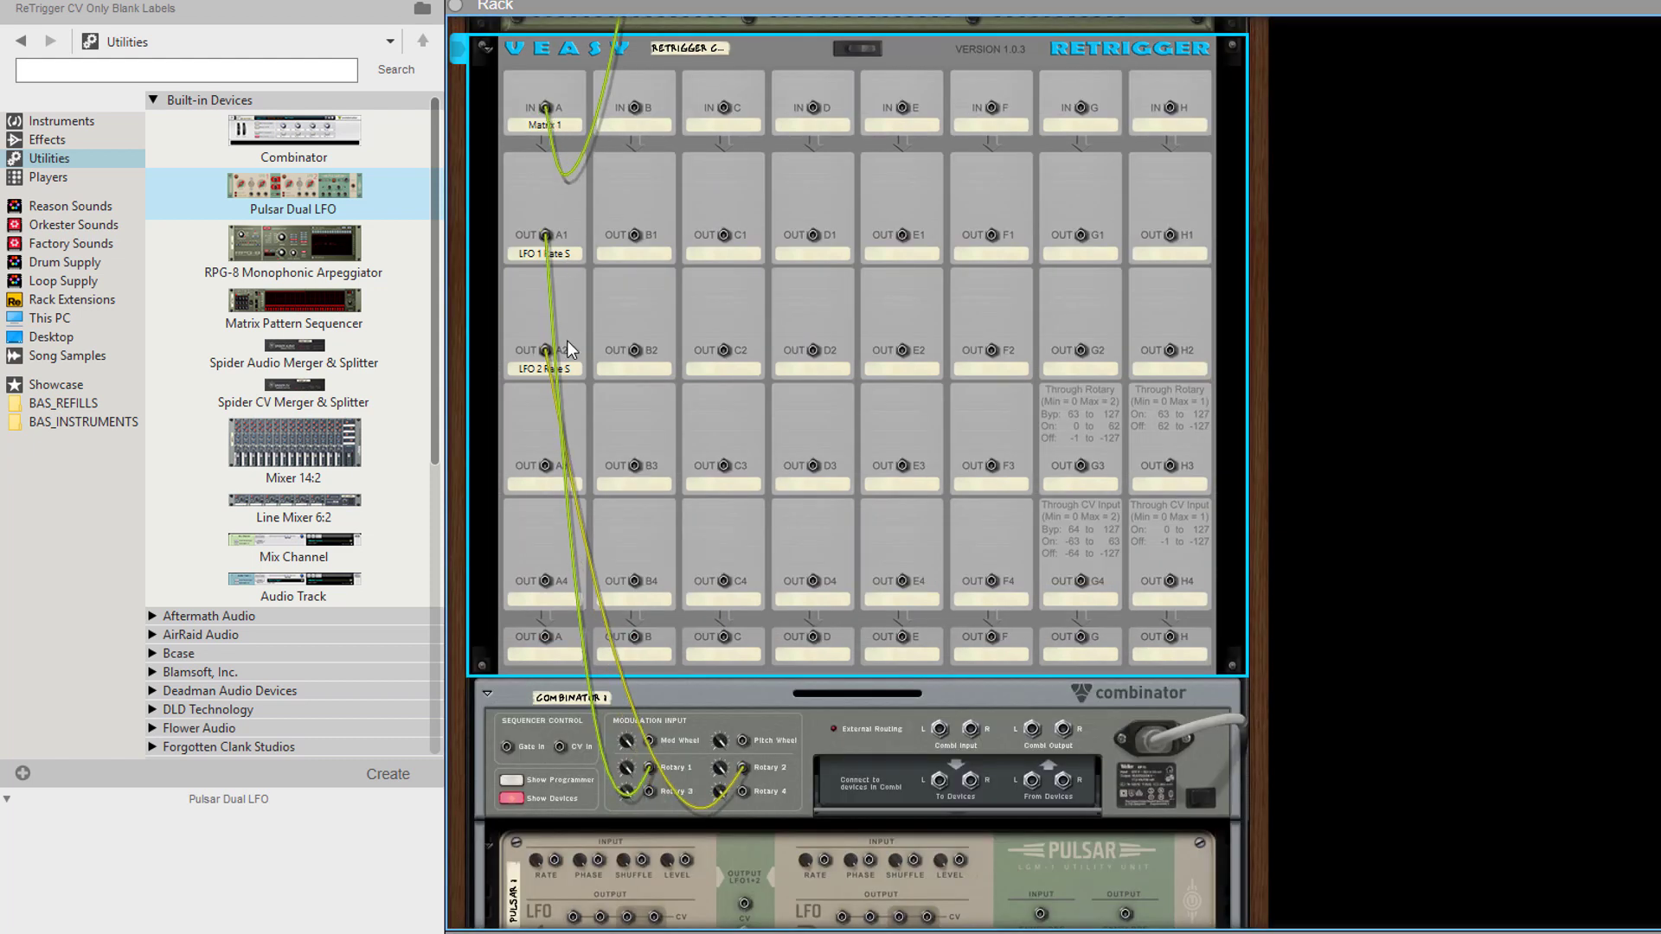
pyautogui.click(533, 484)
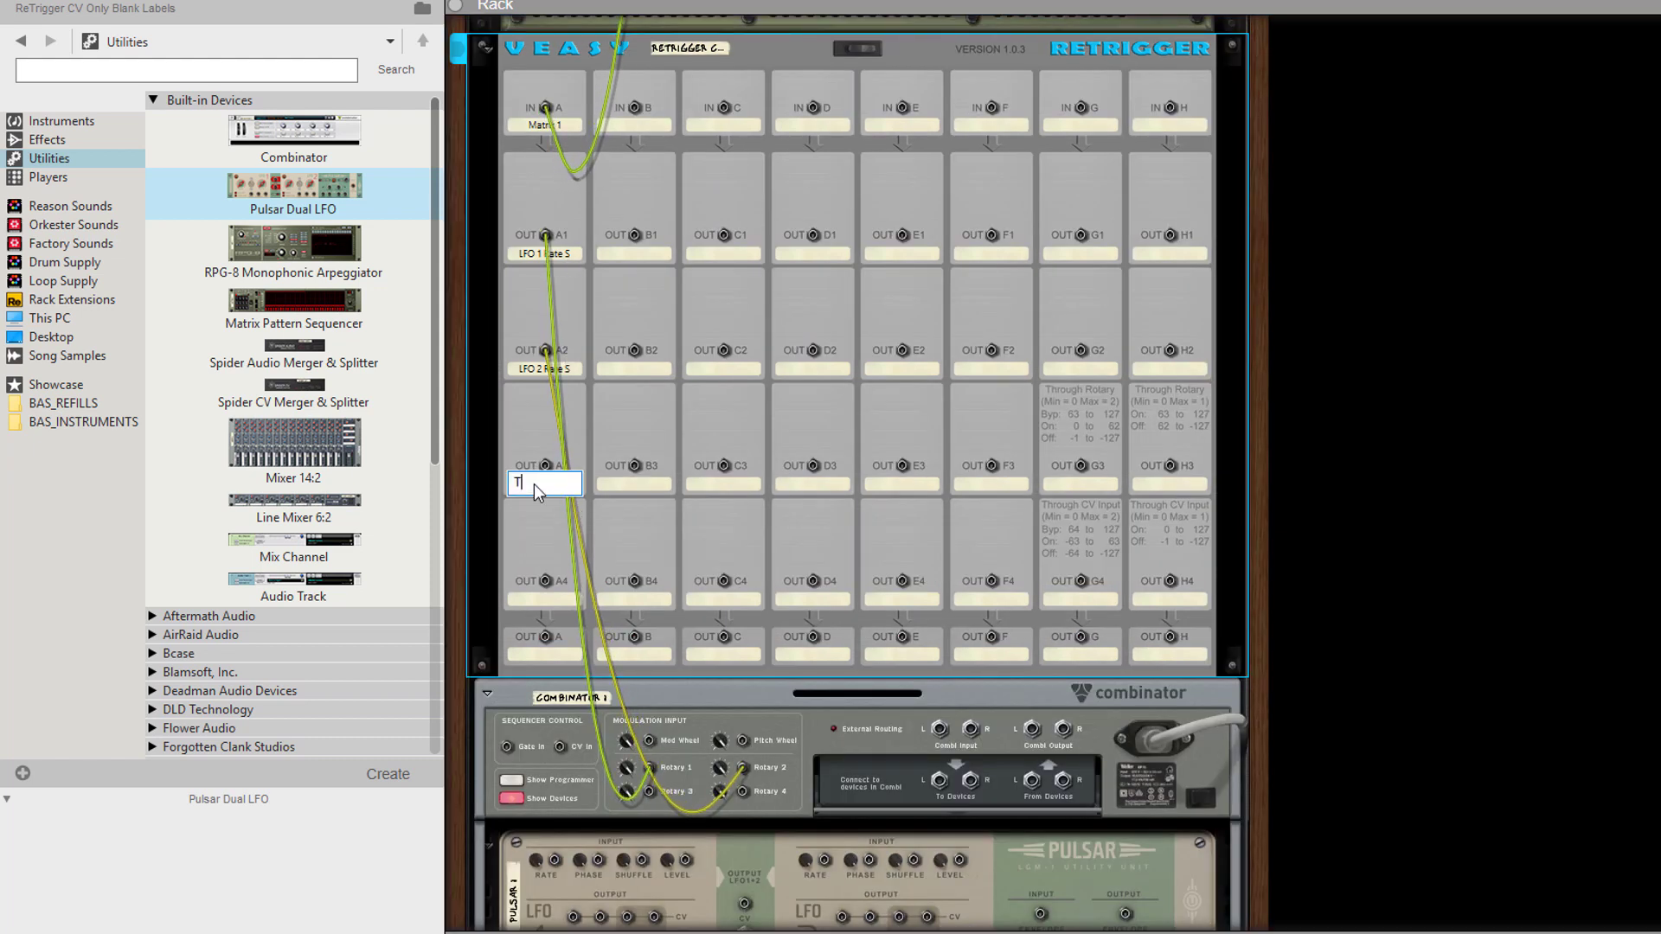
pyautogui.press('Tab')
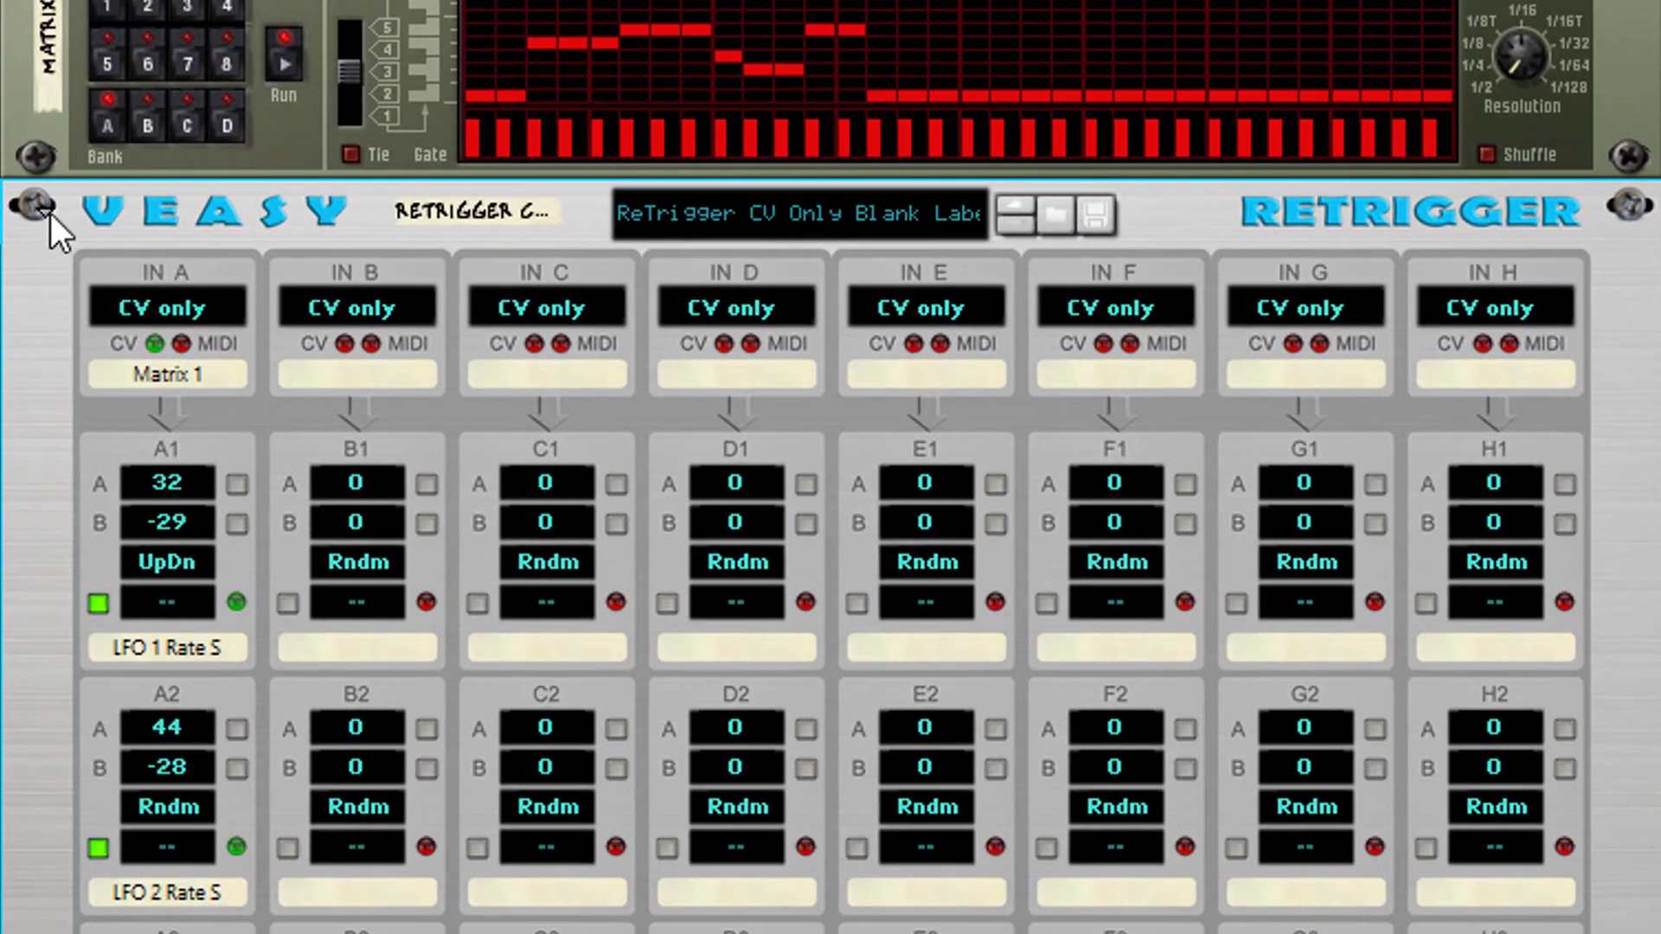
pyautogui.click(388, 85)
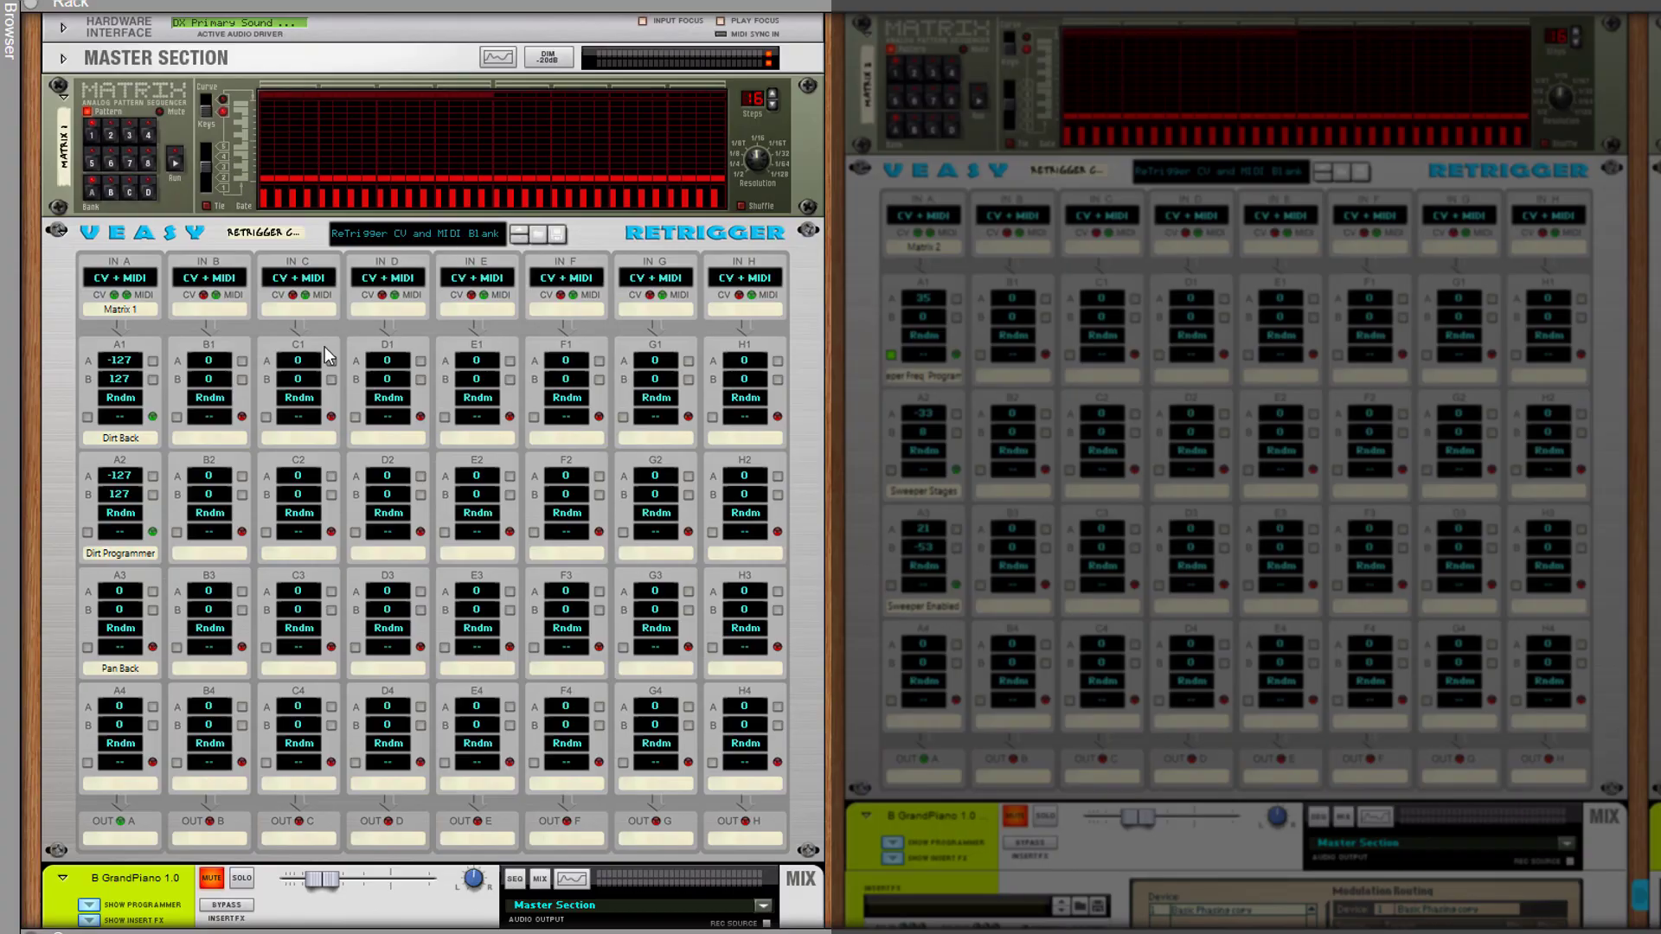
# - Unmute the GrandPiano instrument and enable the Retrigger's A1 output step
pyautogui.scroll(-3, 319, 358)
pyautogui.scroll(-20, 257, 554)
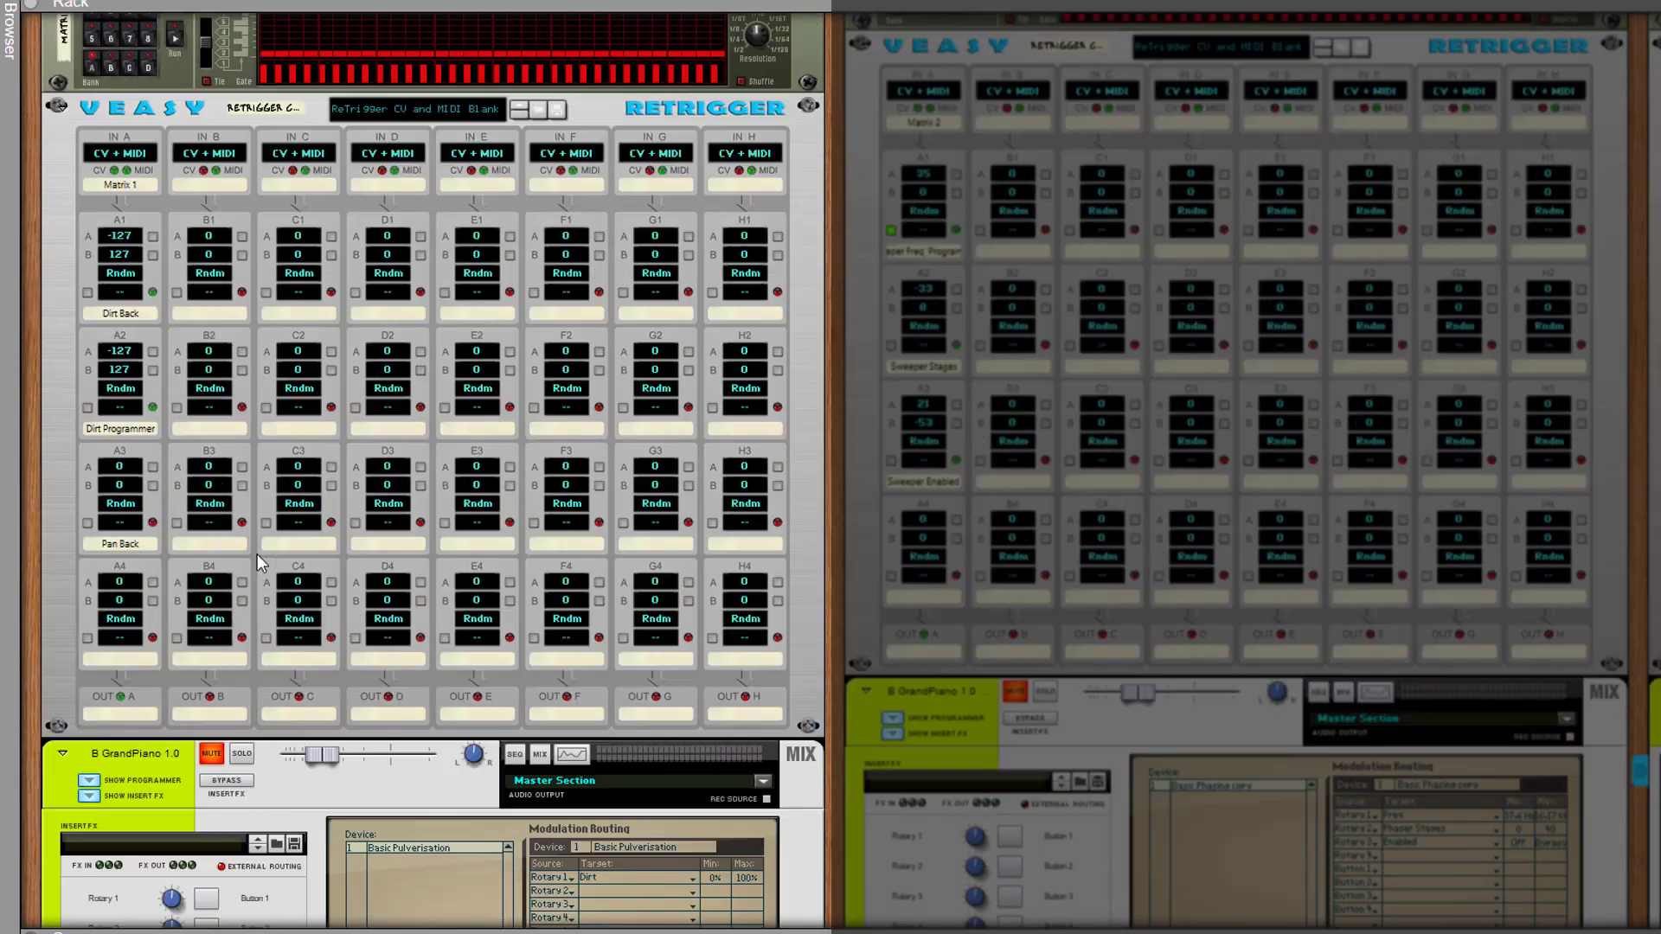
pyautogui.scroll(-7, 253, 467)
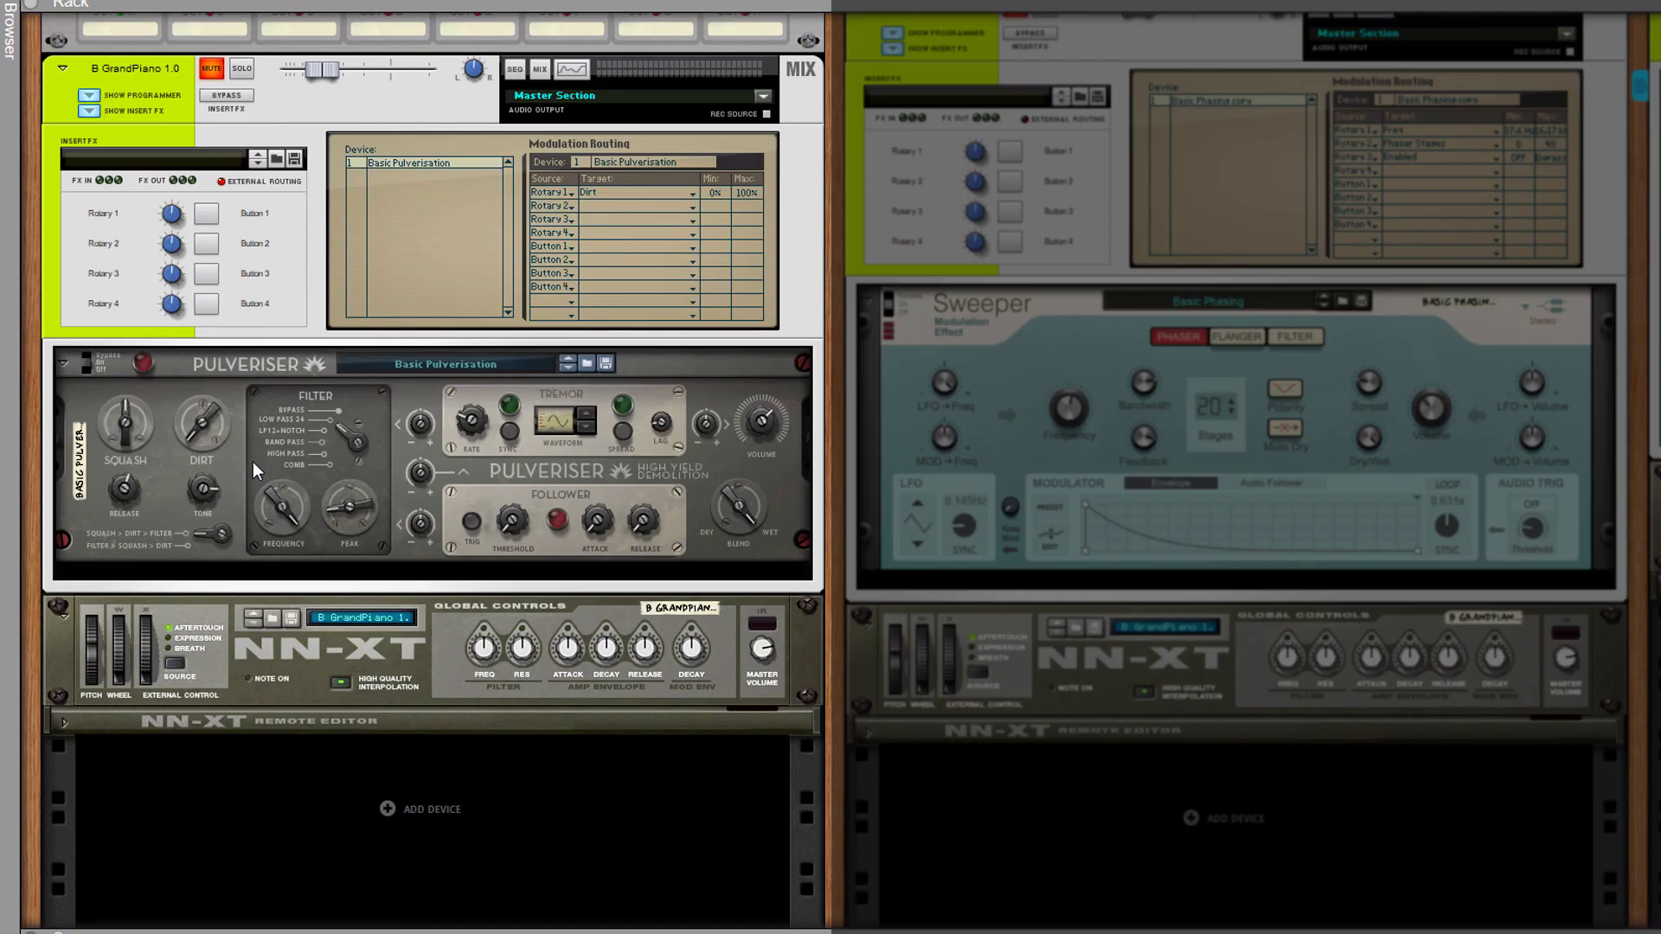
pyautogui.scroll(3, 242, 455)
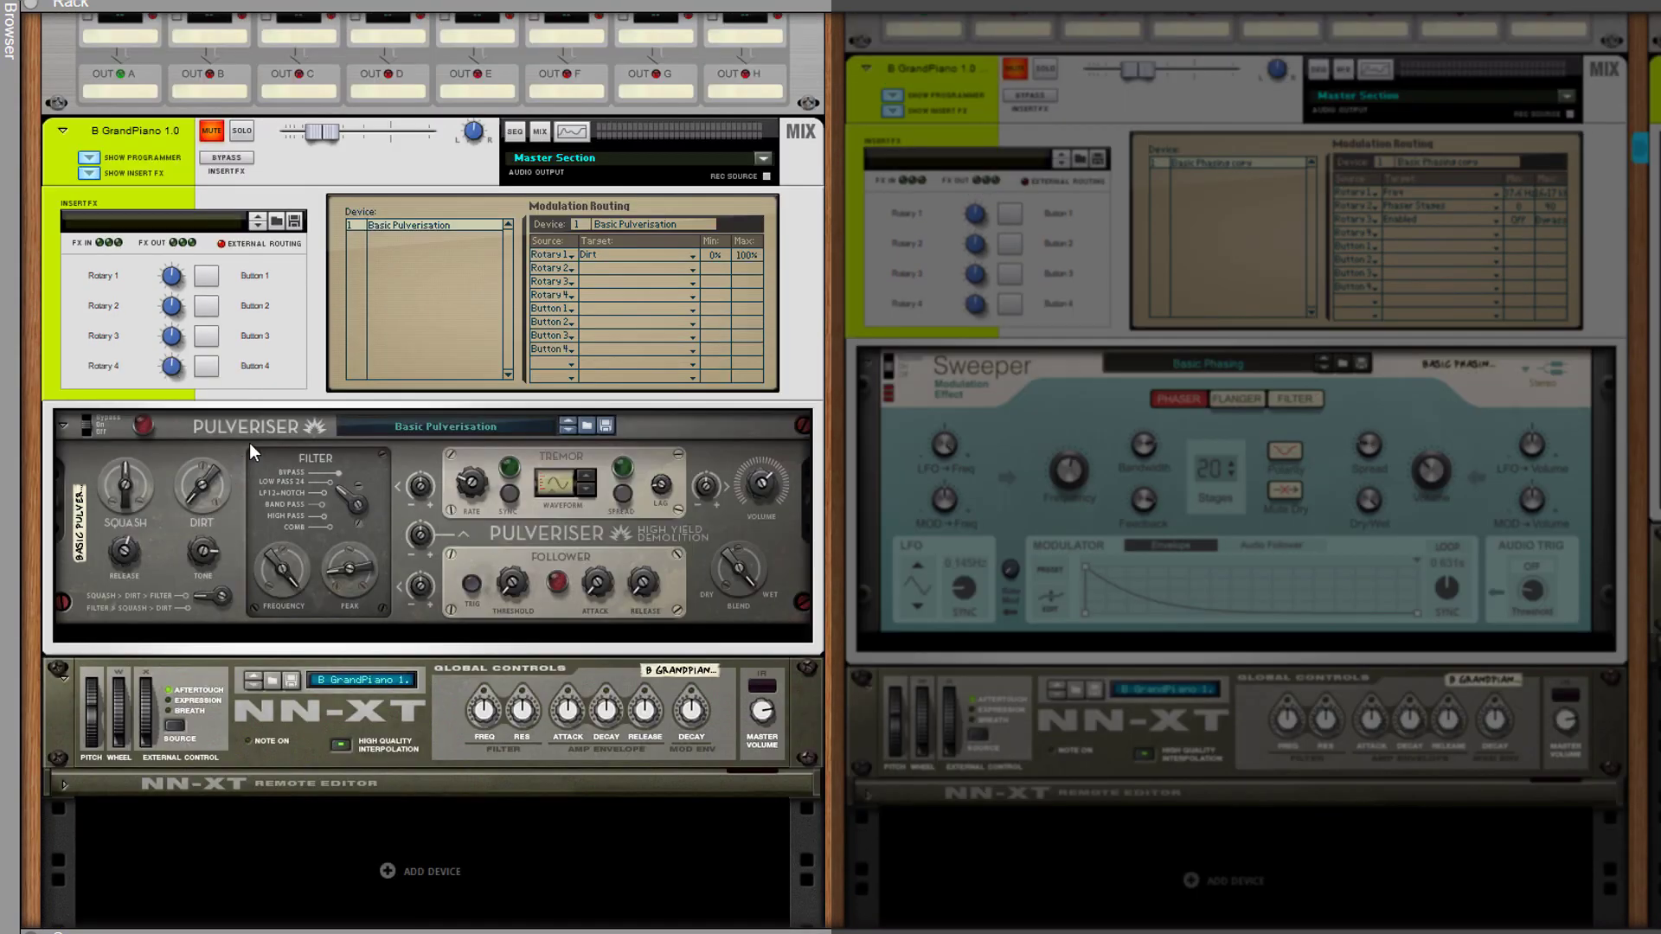
pyautogui.scroll(5, 256, 450)
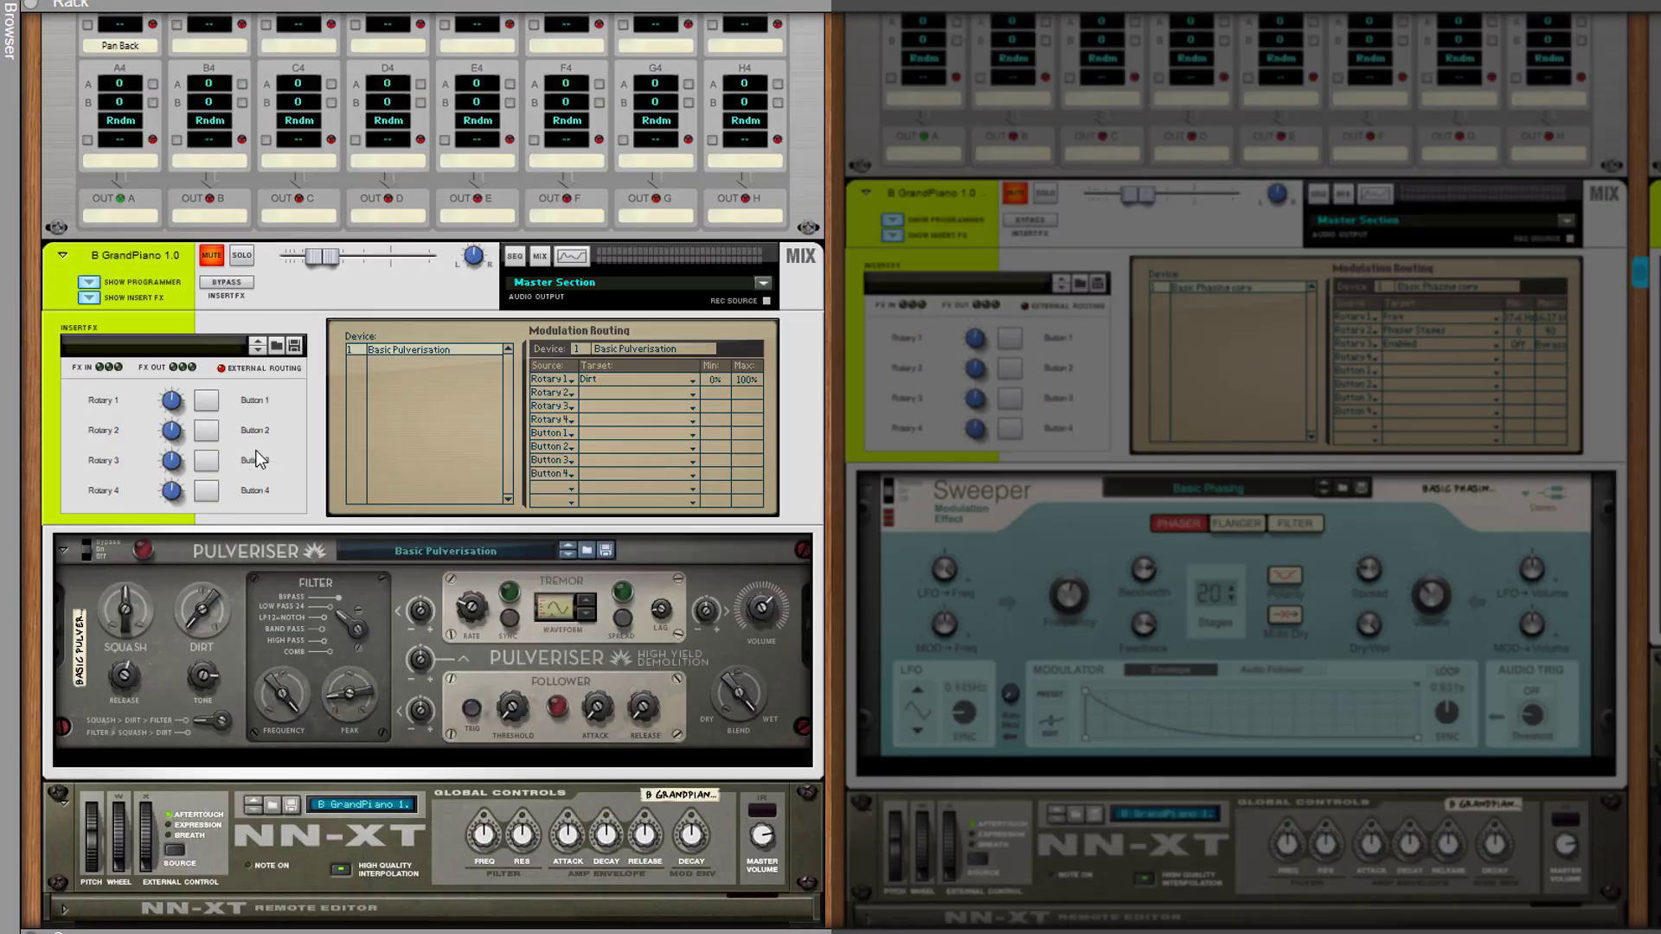
pyautogui.click(216, 257)
pyautogui.scroll(20, 266, 294)
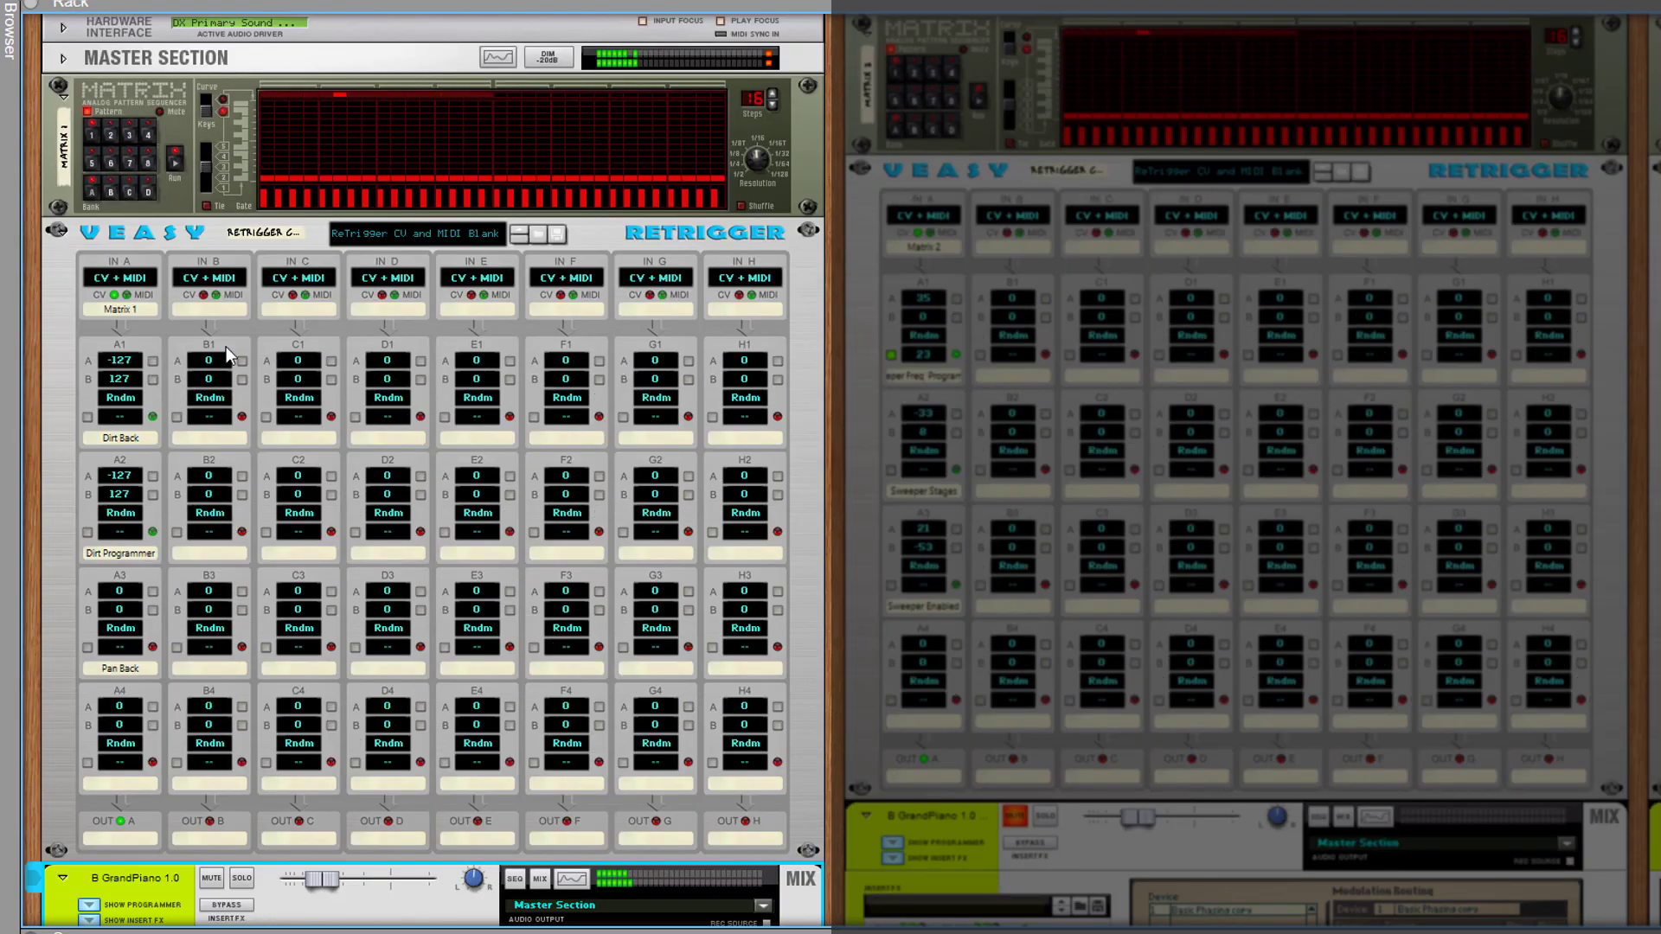
pyautogui.click(85, 419)
# - Sweep the Pulveriser's Dirt amount with Combinator Rotary 1, then view the rear cabling
pyautogui.scroll(-20, 82, 431)
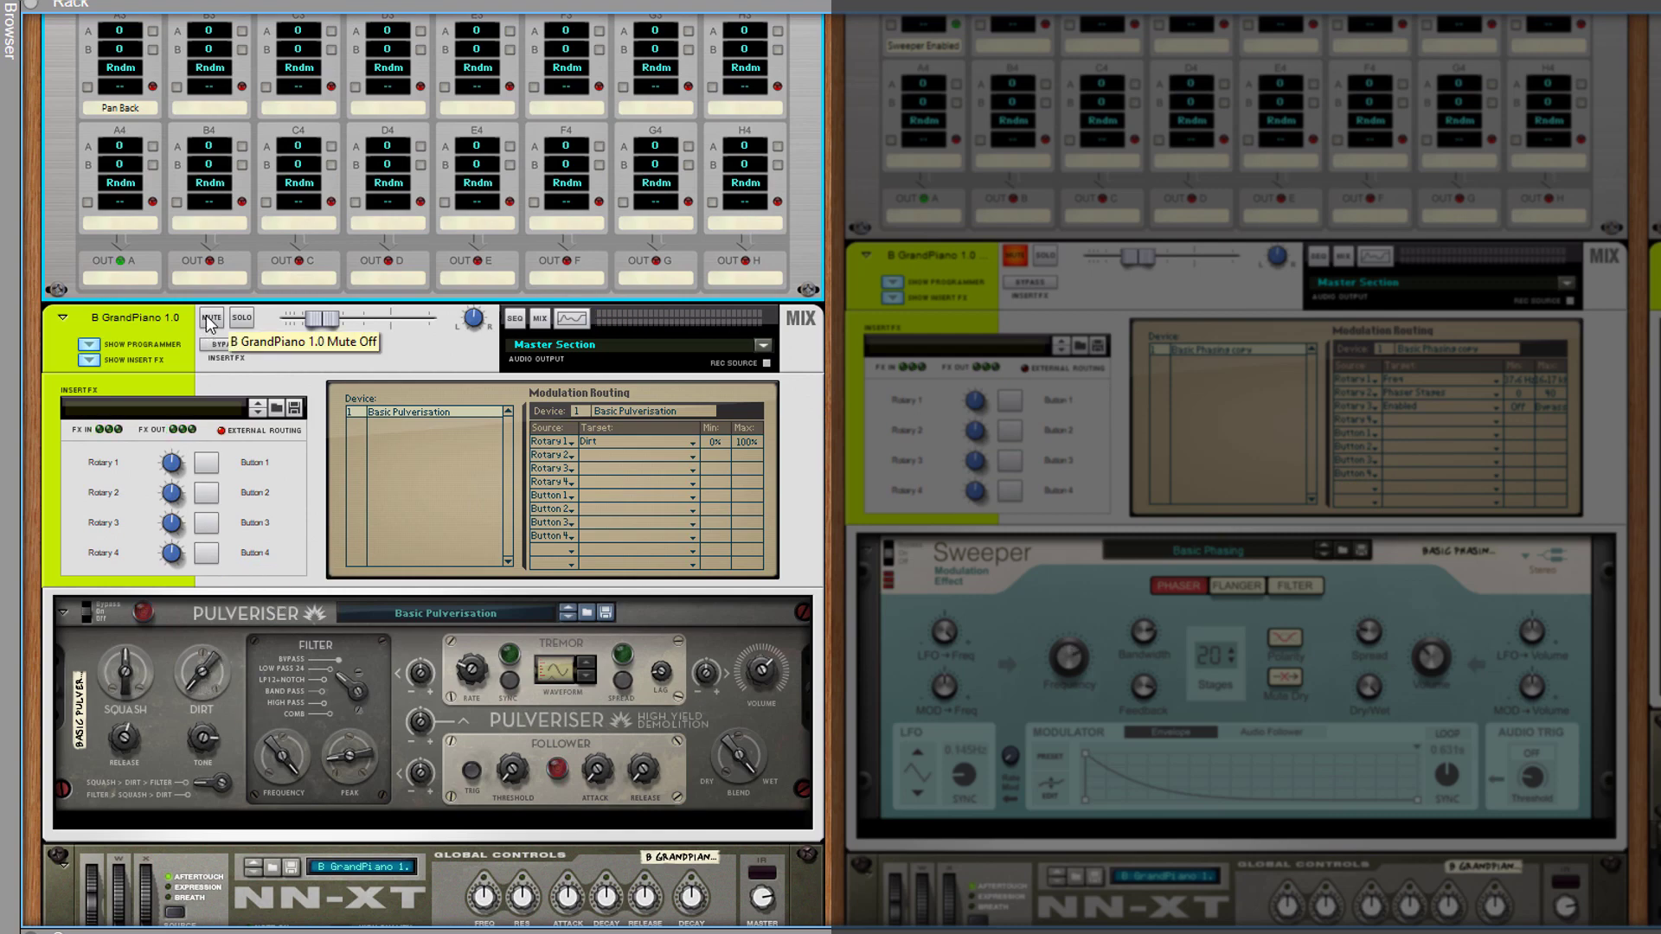
pyautogui.scroll(4, 104, 111)
pyautogui.scroll(3, 104, 97)
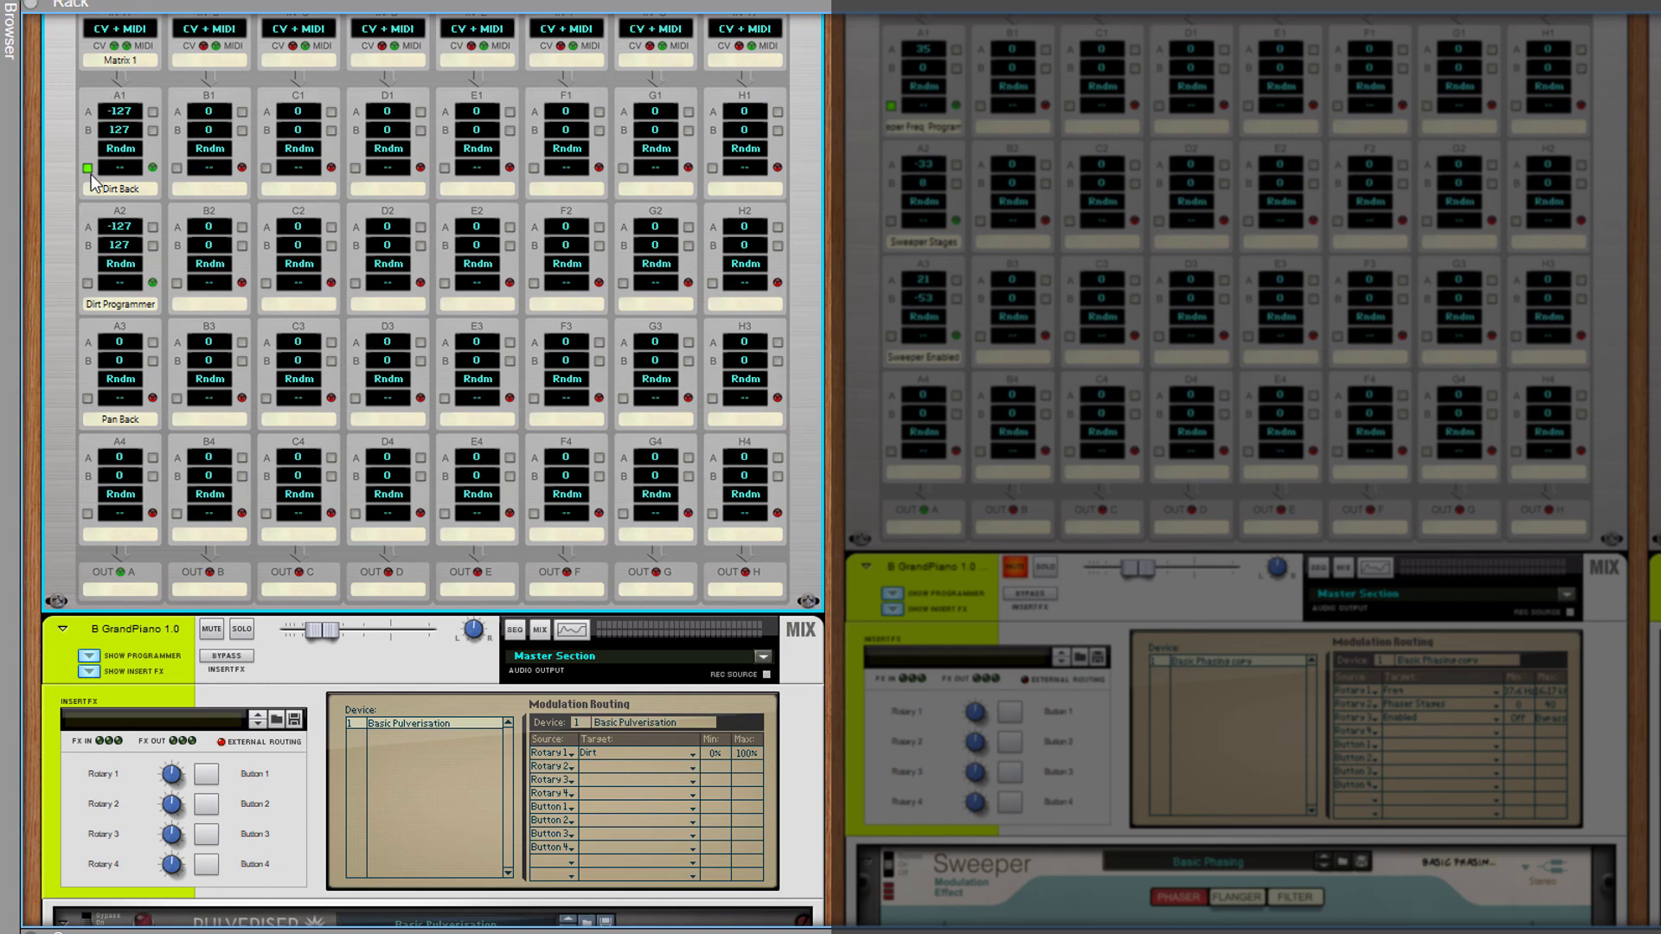
pyautogui.scroll(-4, 196, 377)
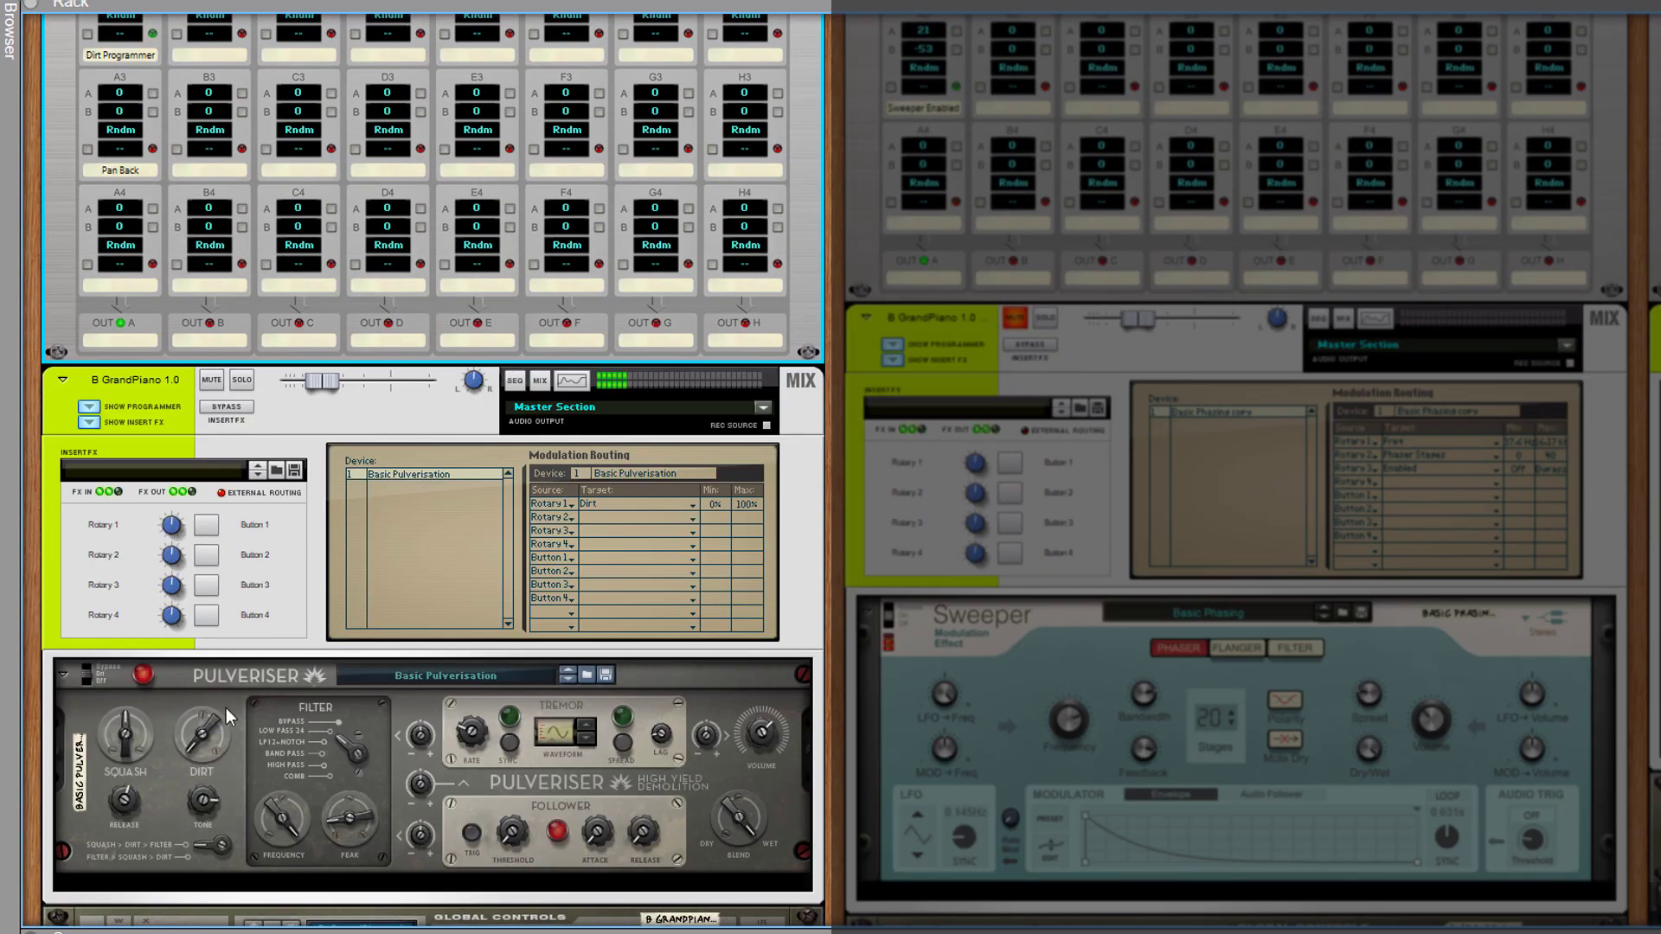
pyautogui.moveTo(192, 515); pyautogui.dragTo(191, 502)
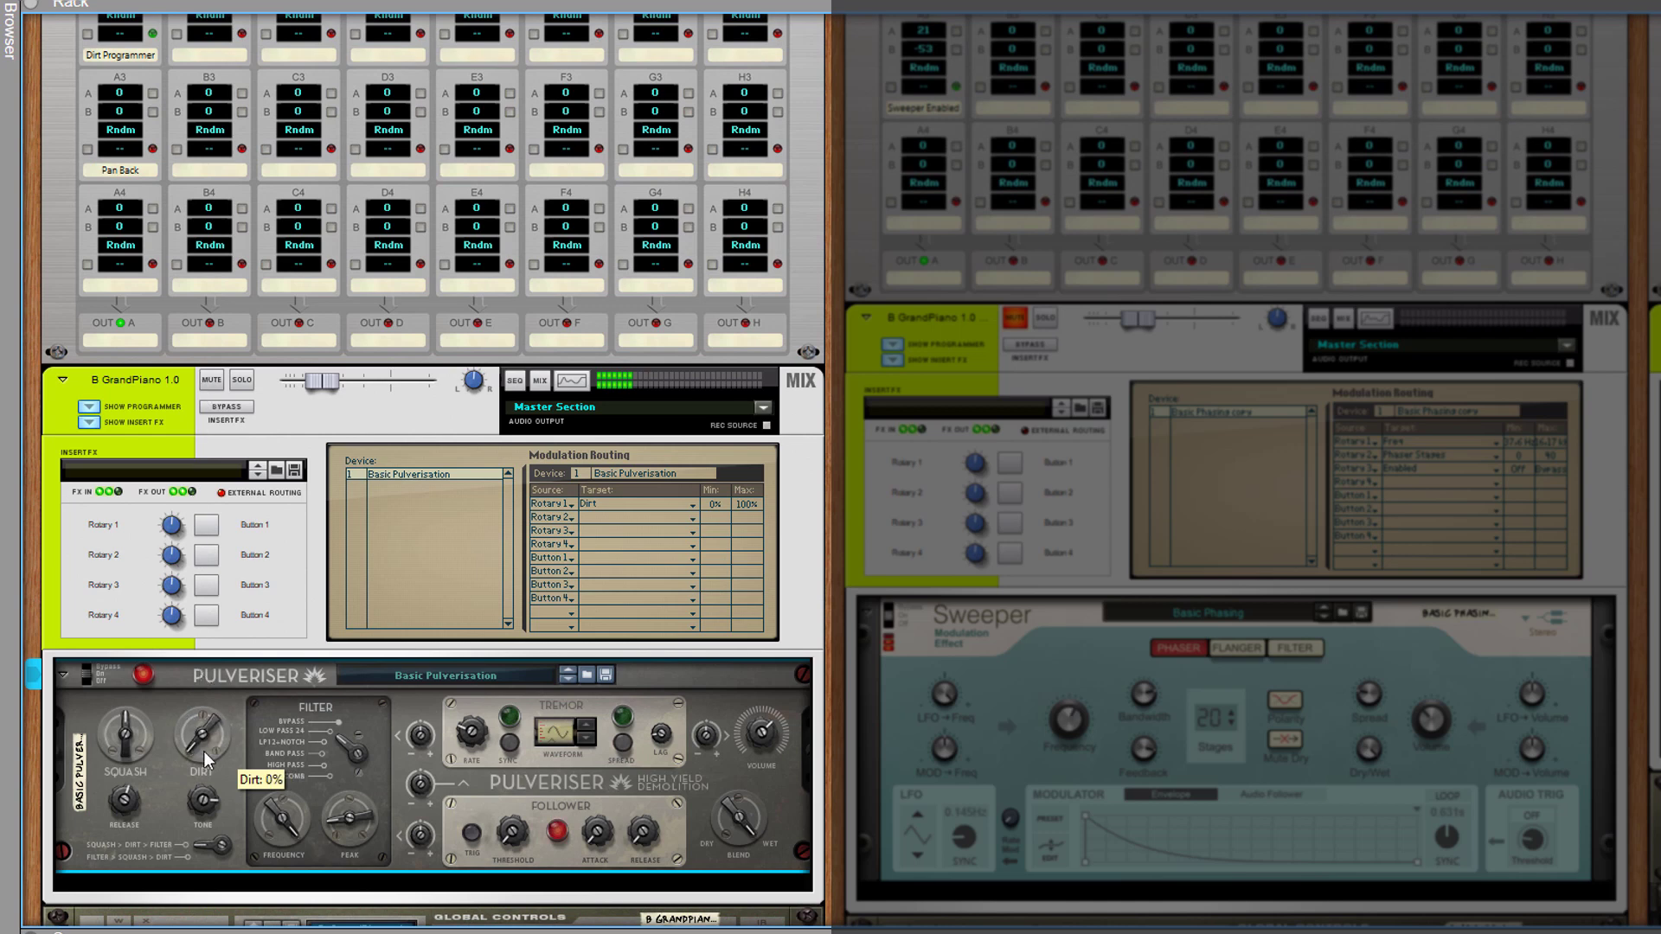
pyautogui.scroll(-1, 207, 744)
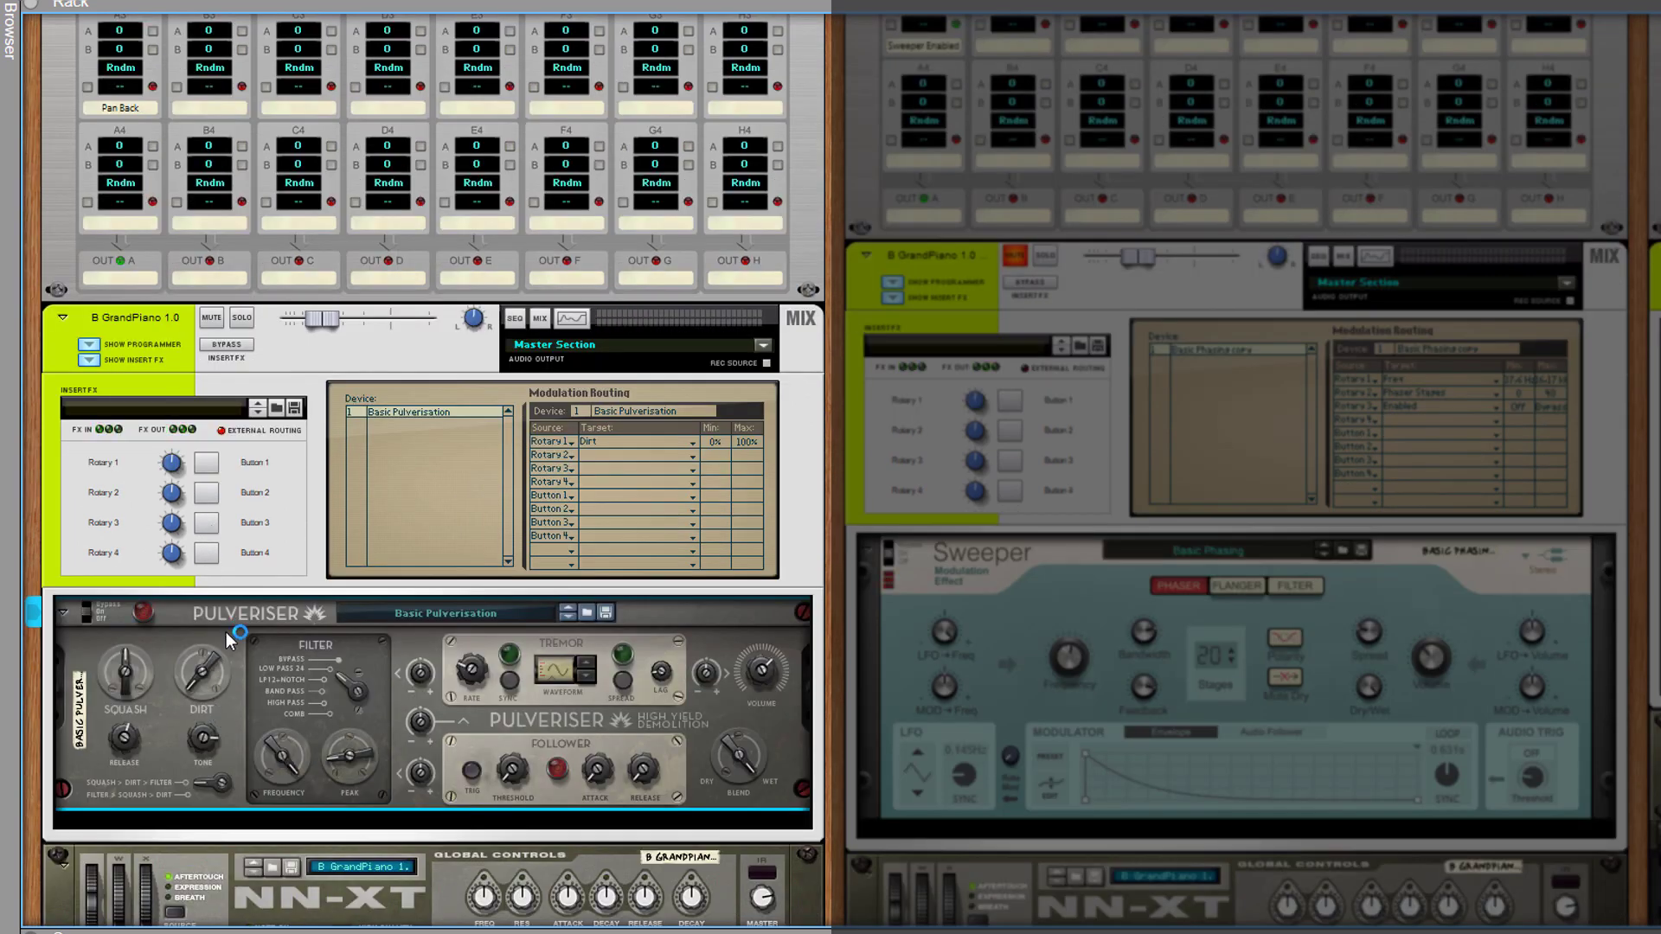
pyautogui.press('Tab')
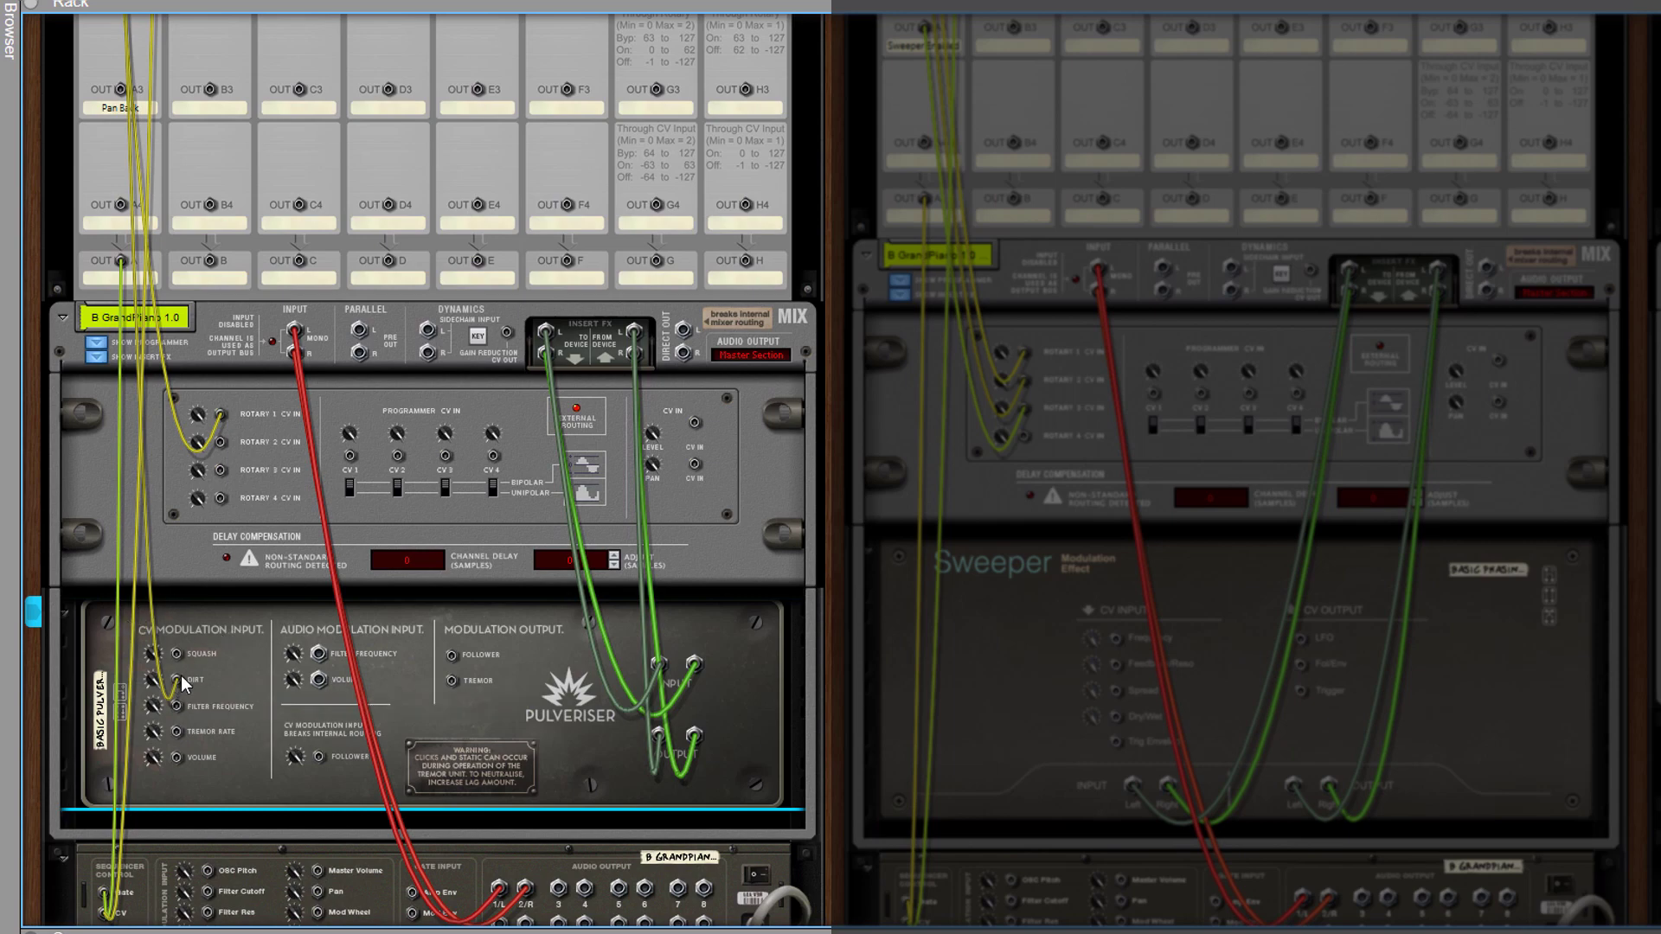
# - Back on the front panels, enable CV output for Retrigger slot A1 (Dirt Back)
pyautogui.press('Tab')
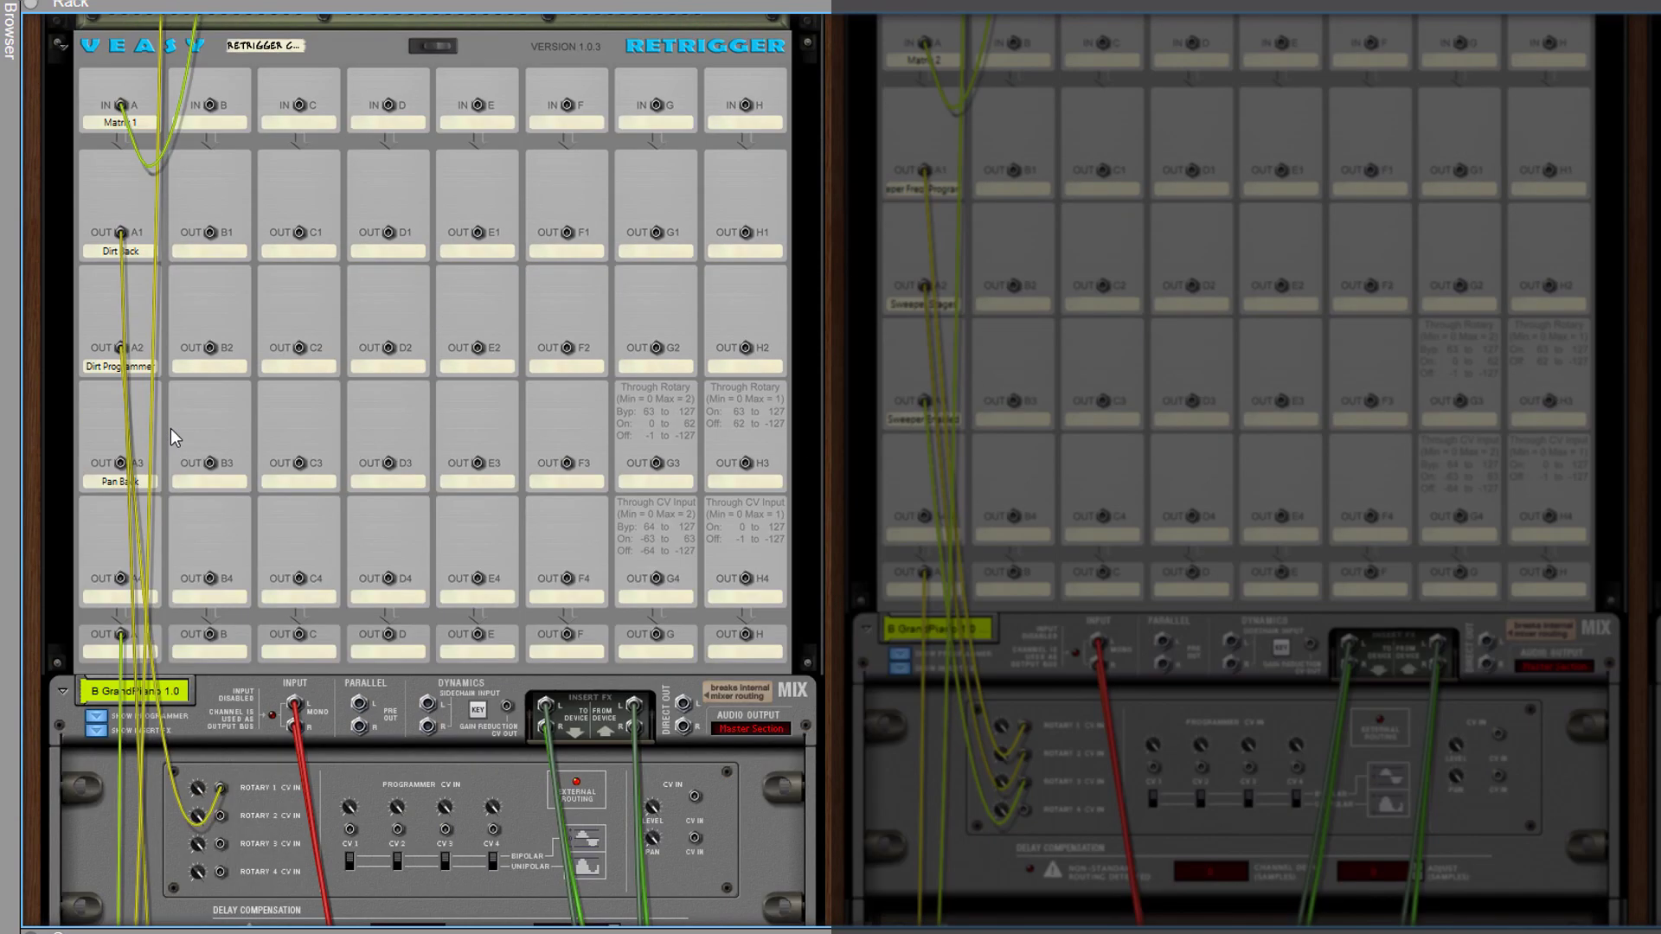
pyautogui.scroll(2, 170, 428)
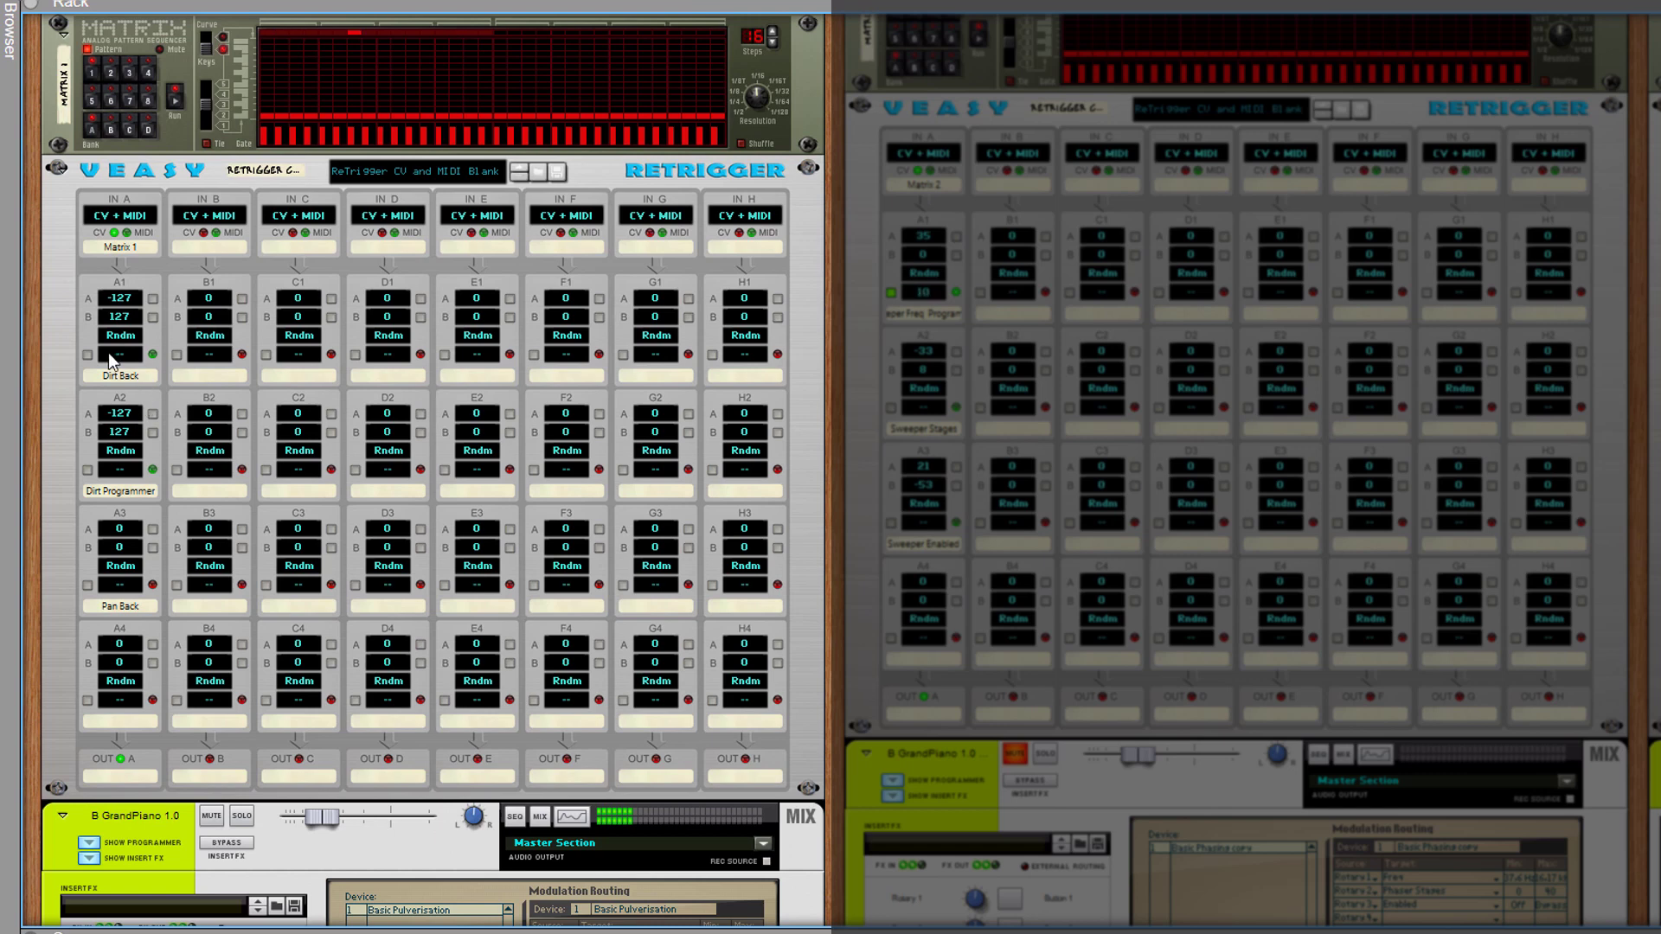
pyautogui.click(83, 346)
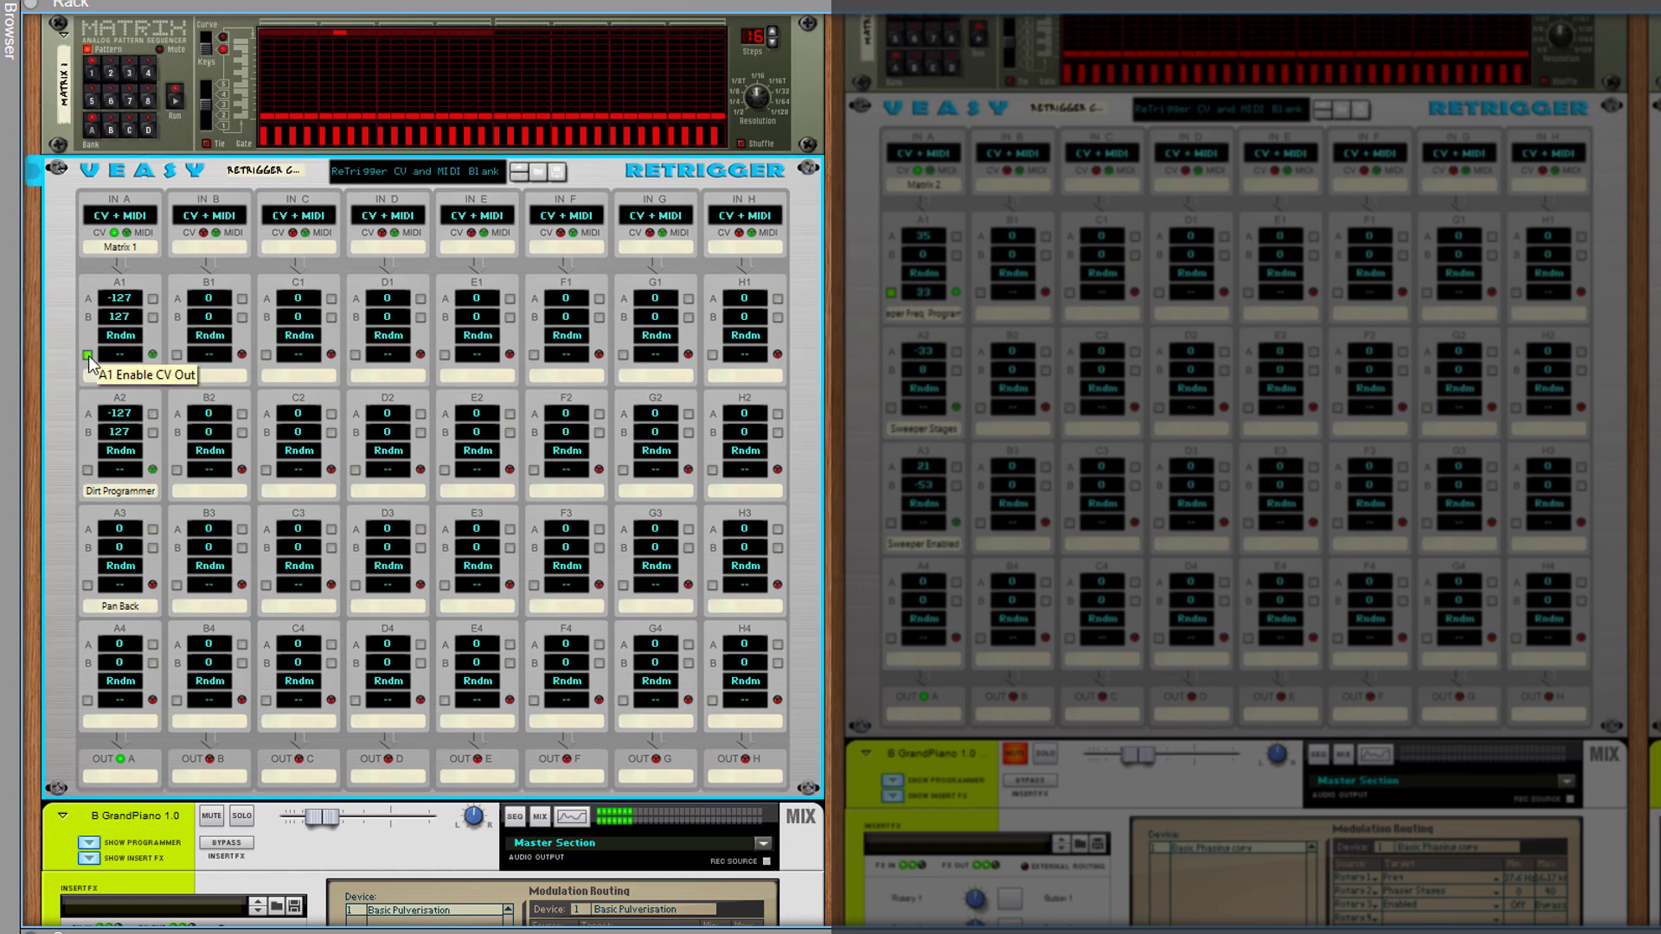
pyautogui.click(87, 355)
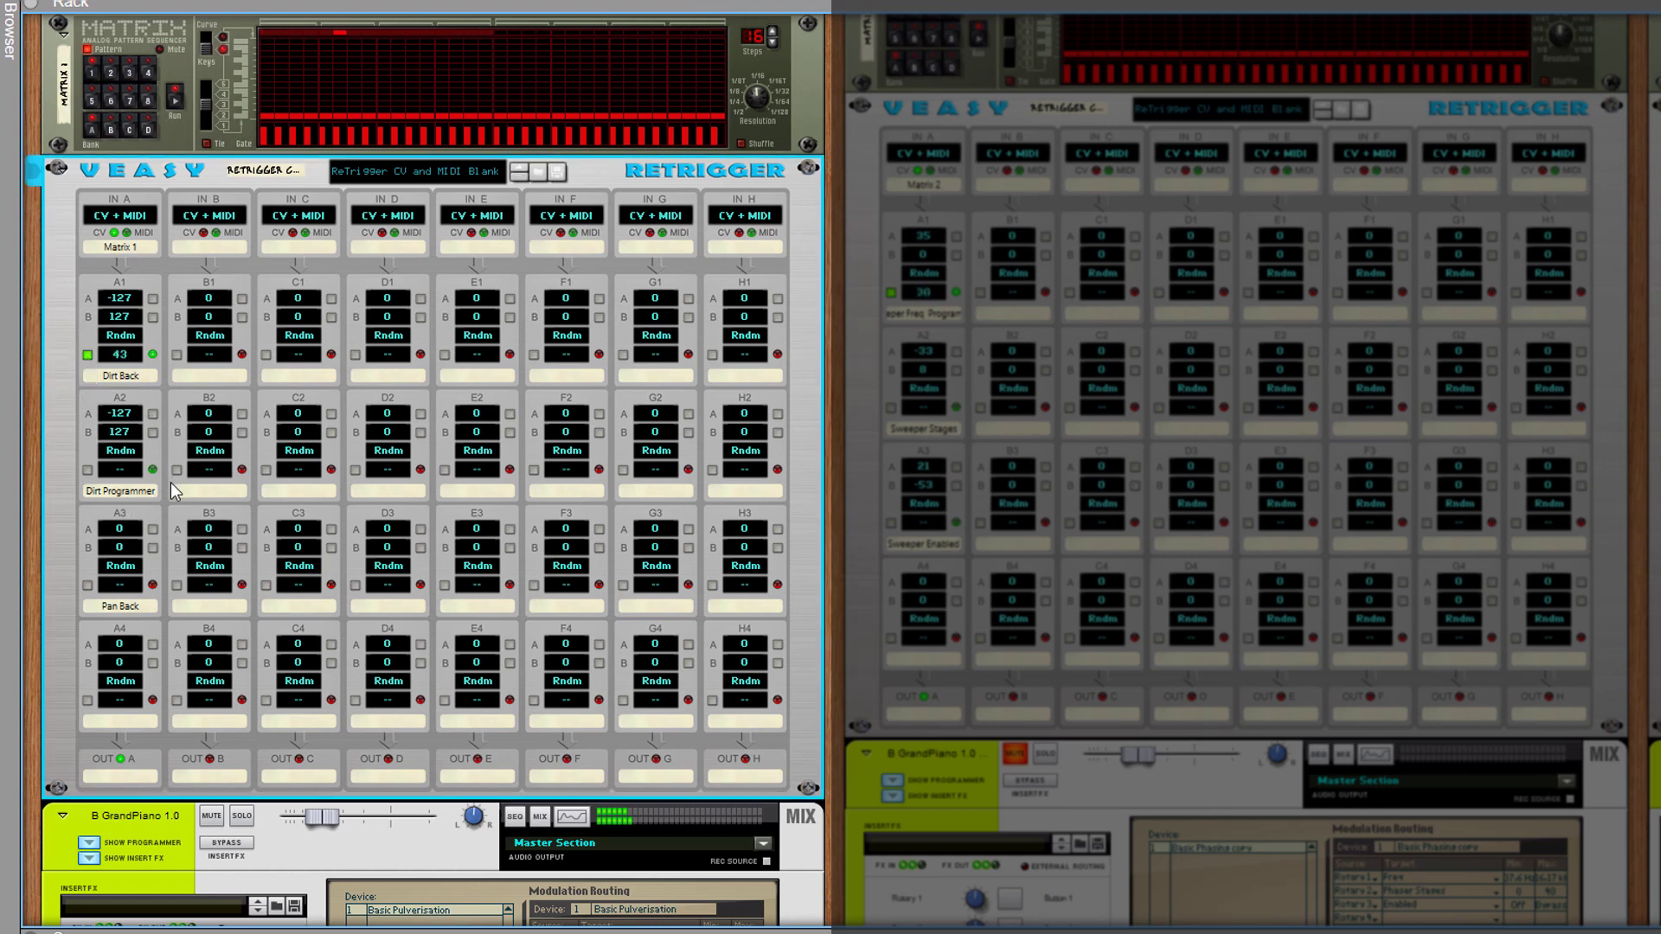
# - Lower slot A1's Value B and raise its Value A into the positive range
pyautogui.scroll(-6, 172, 484)
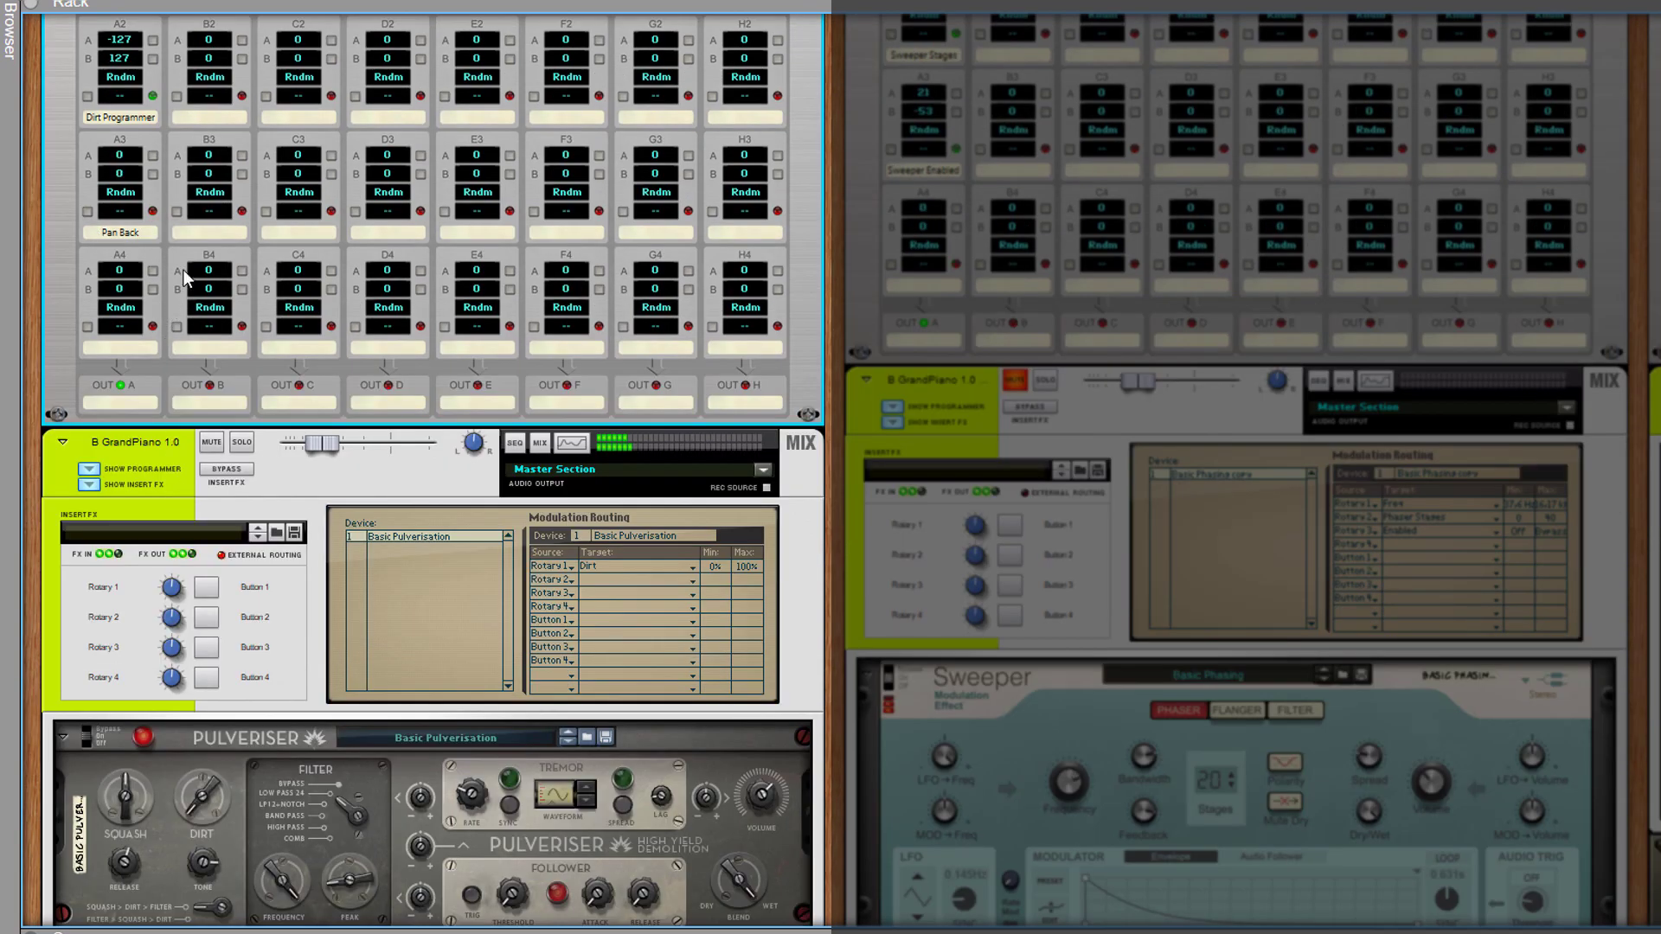
pyautogui.scroll(1, 184, 176)
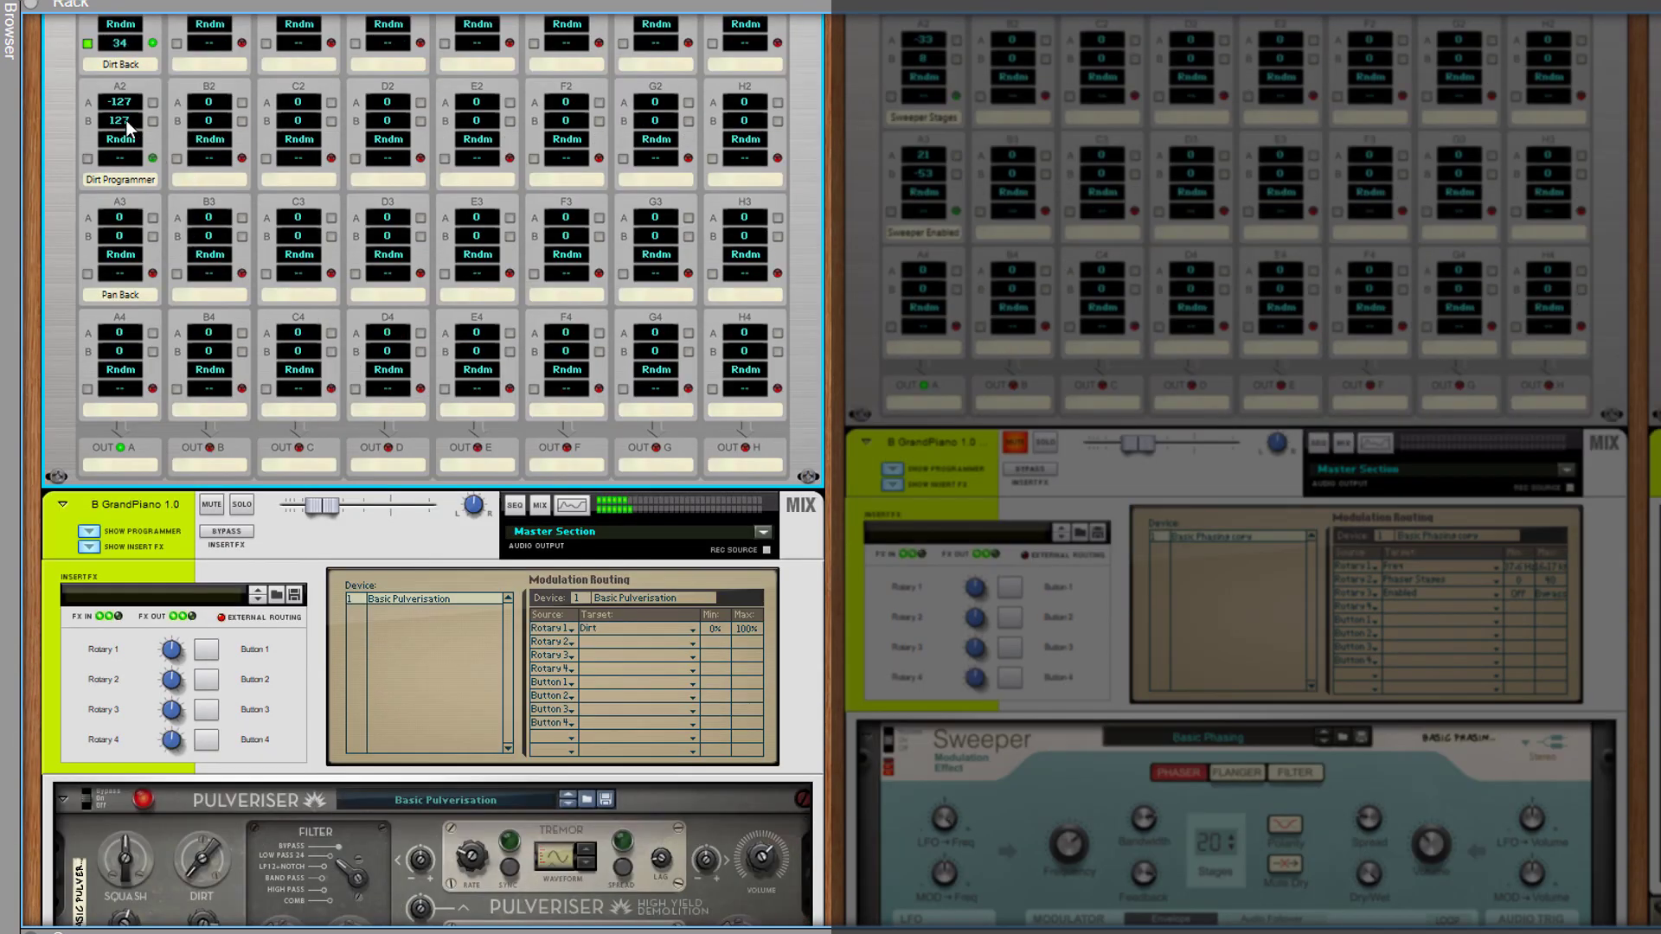
pyautogui.scroll(1, 139, 104)
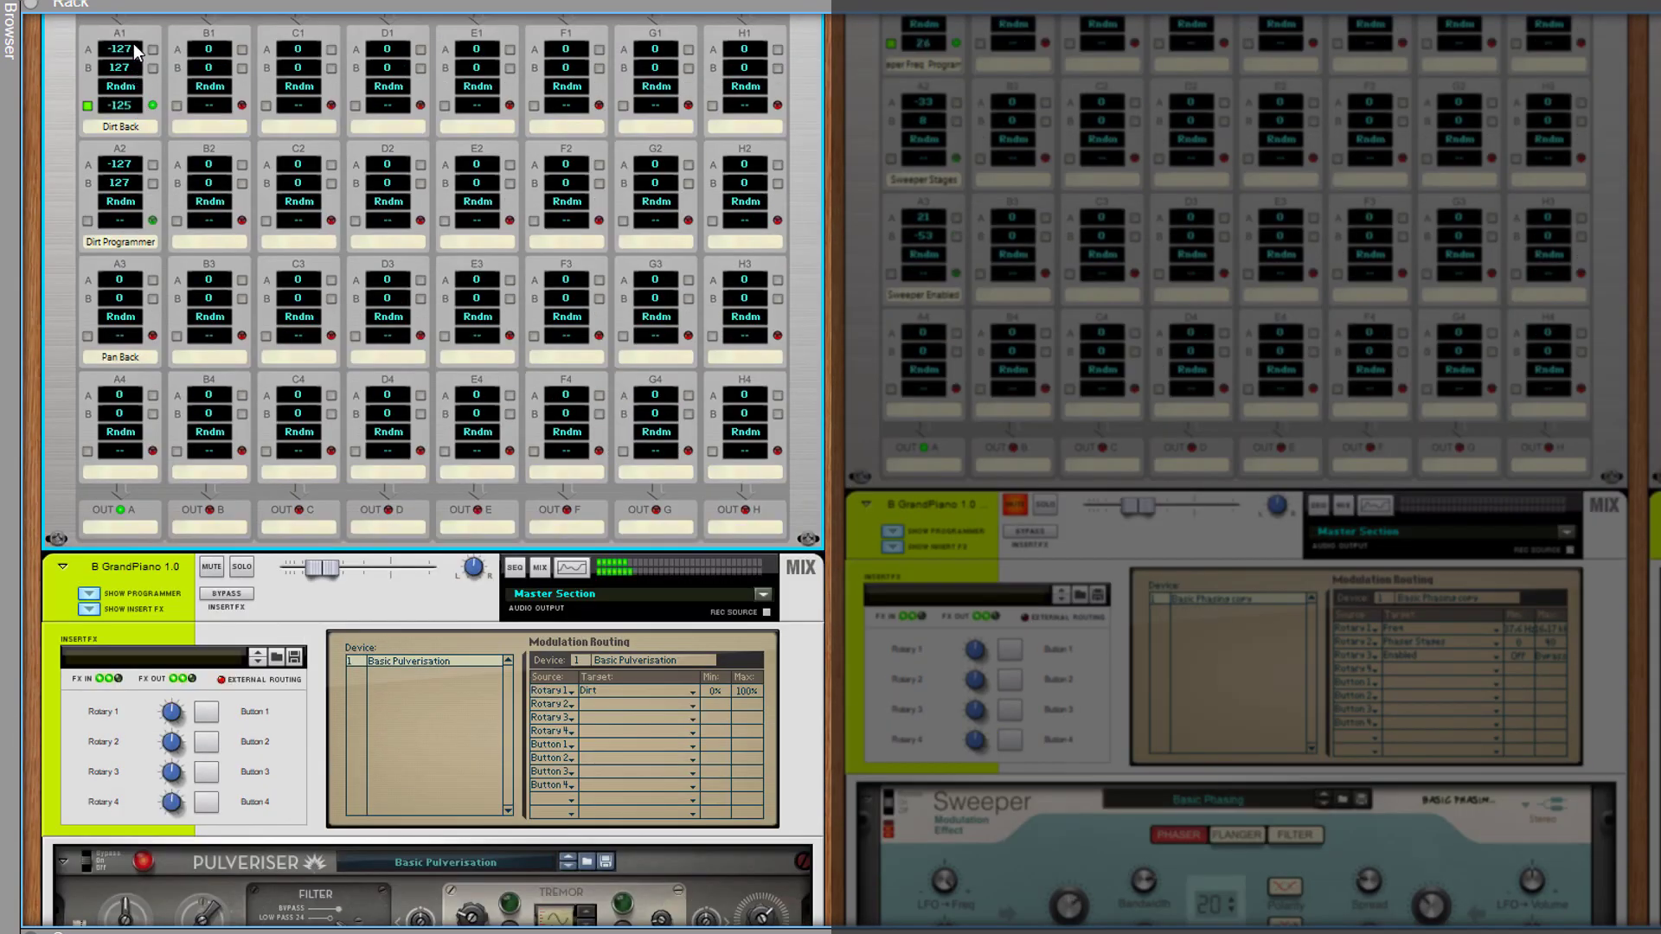
pyautogui.moveTo(135, 69); pyautogui.dragTo(123, 169)
pyautogui.scroll(1, 128, 49)
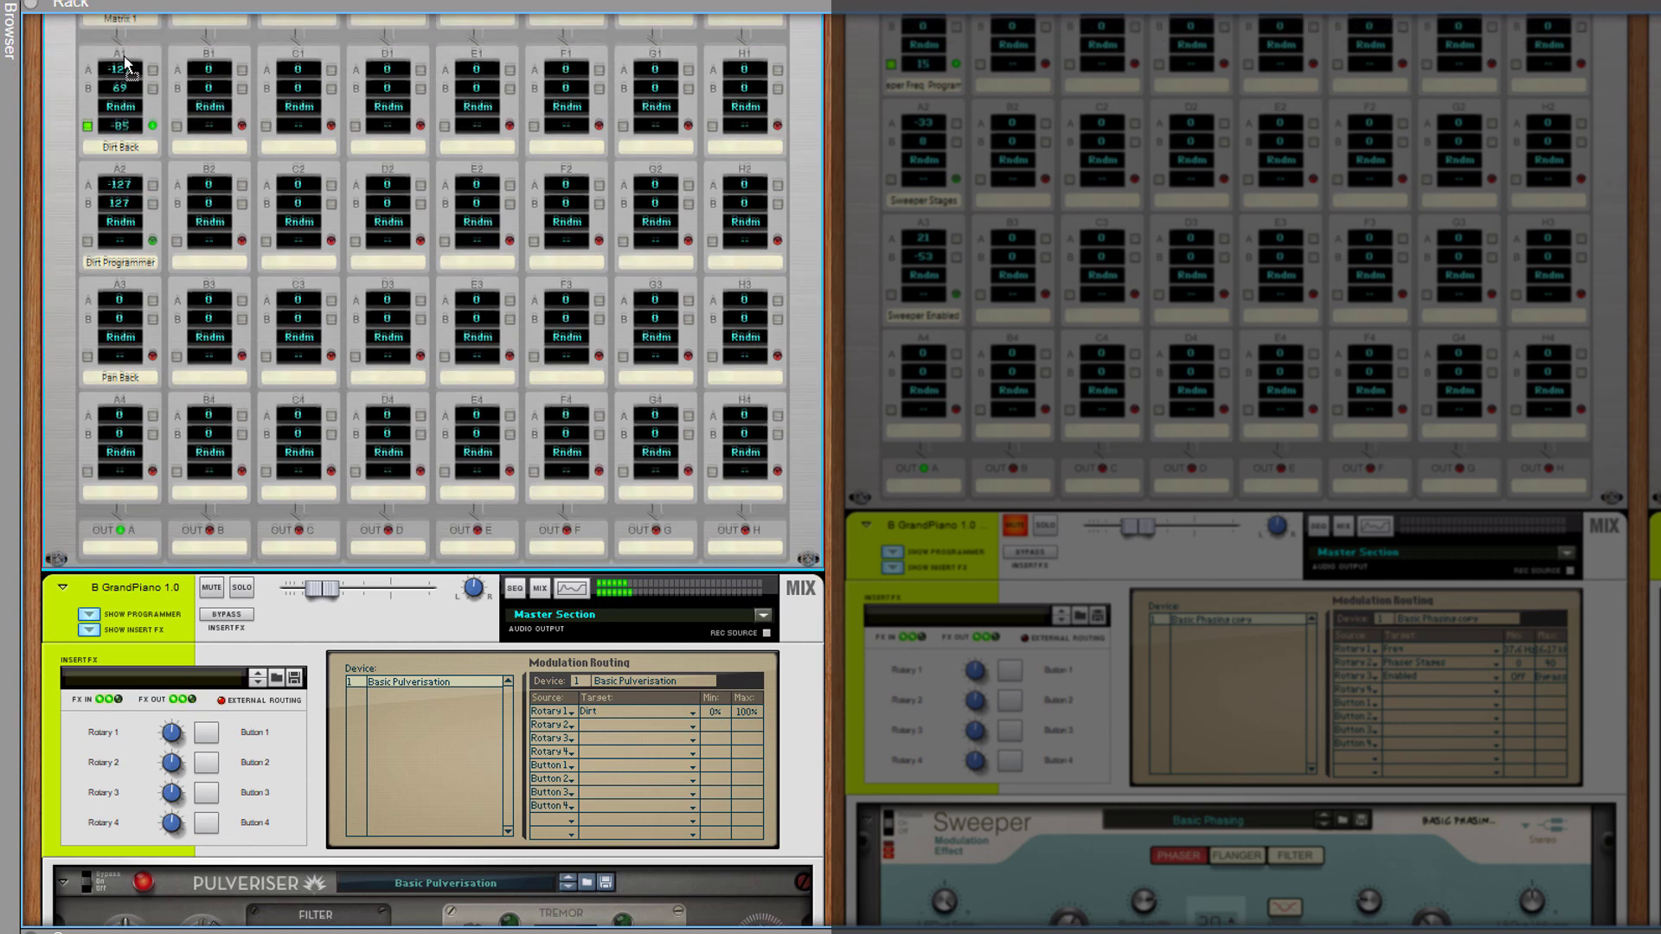
pyautogui.moveTo(130, 78); pyautogui.dragTo(123, 467)
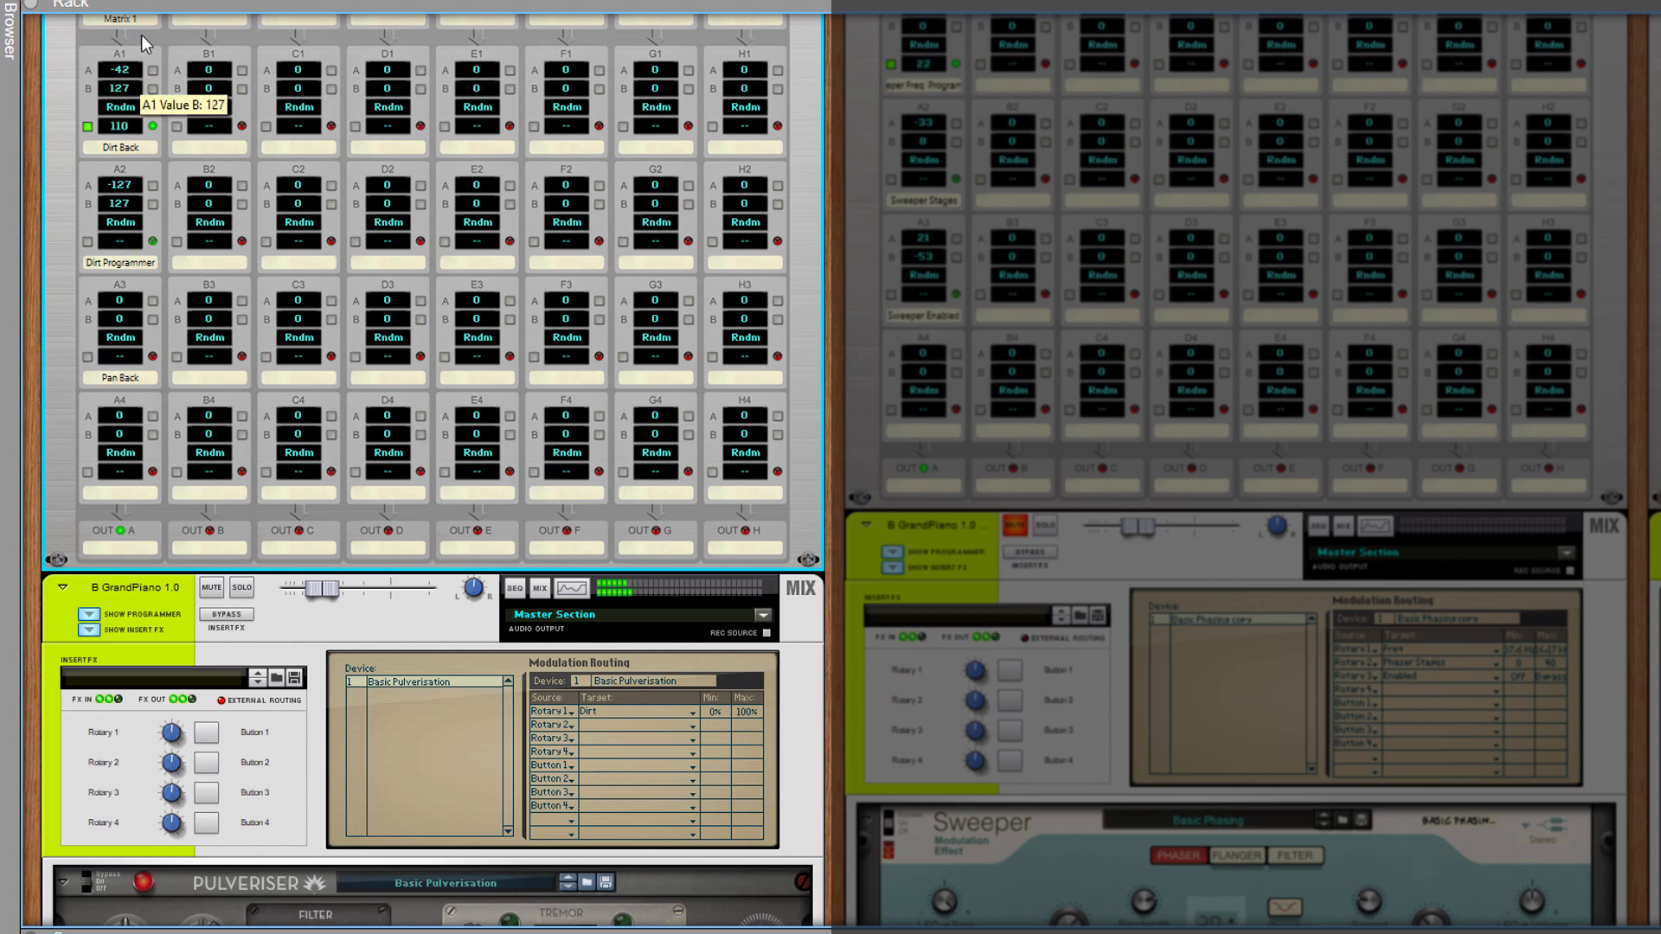
pyautogui.moveTo(132, 72); pyautogui.dragTo(133, 180)
pyautogui.scroll(-3, 247, 598)
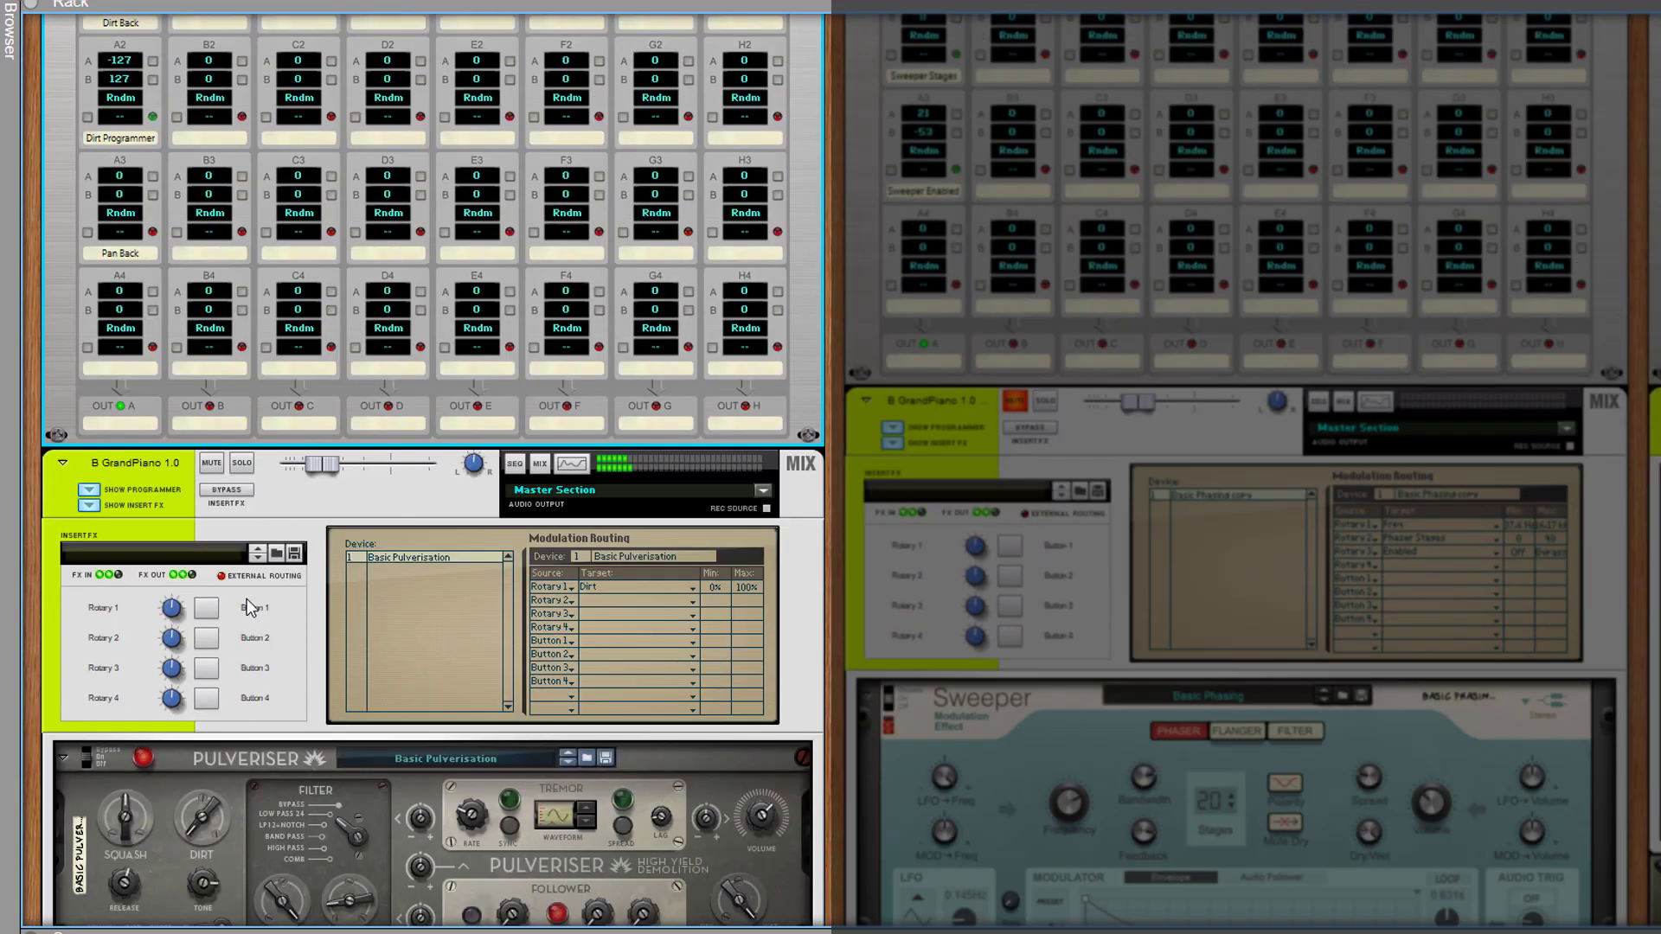
# - Turn the Pulveriser's Dirt amount down to 9%
pyautogui.moveTo(201, 813); pyautogui.dragTo(225, 925)
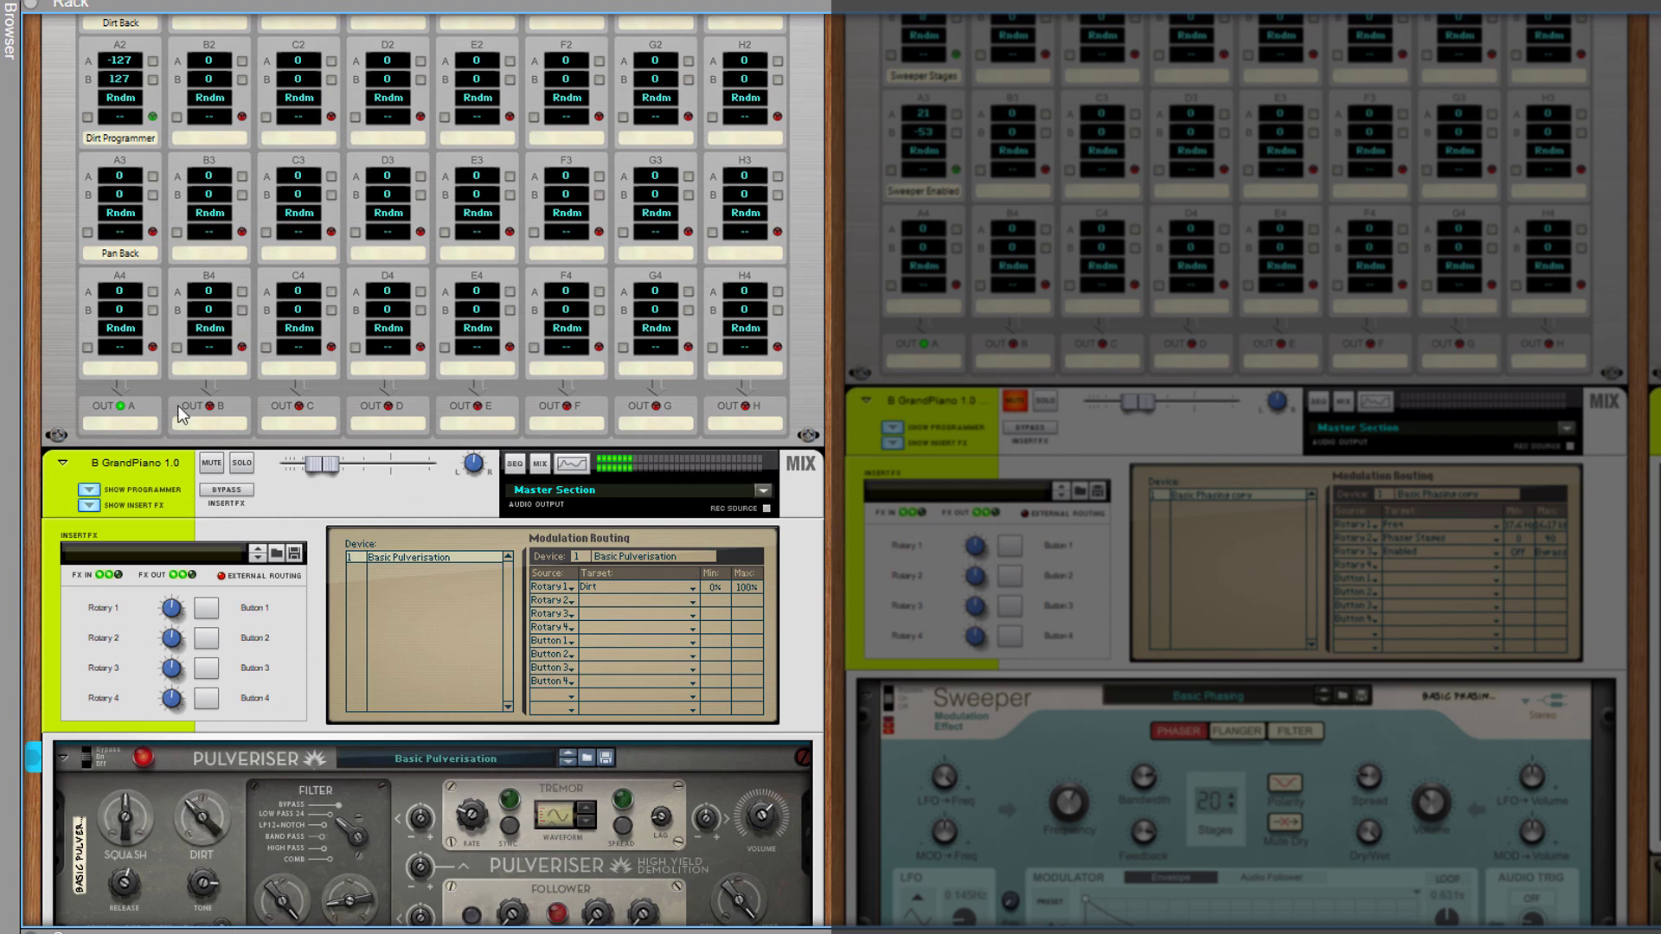
pyautogui.scroll(1, 109, 118)
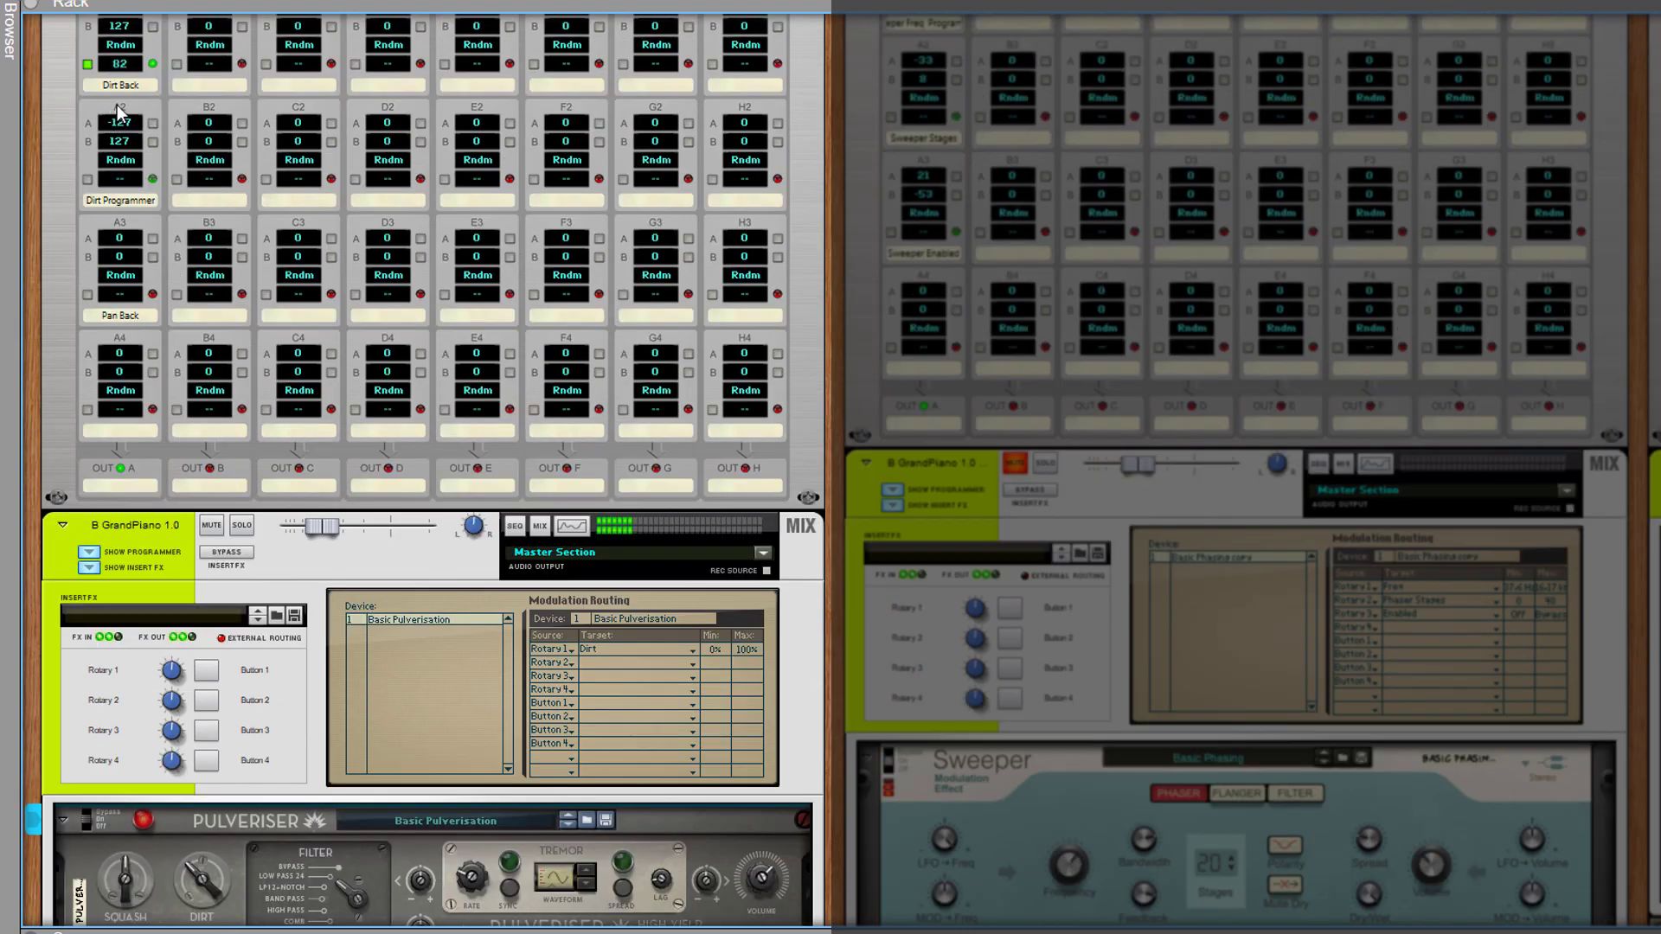
pyautogui.scroll(1, 121, 108)
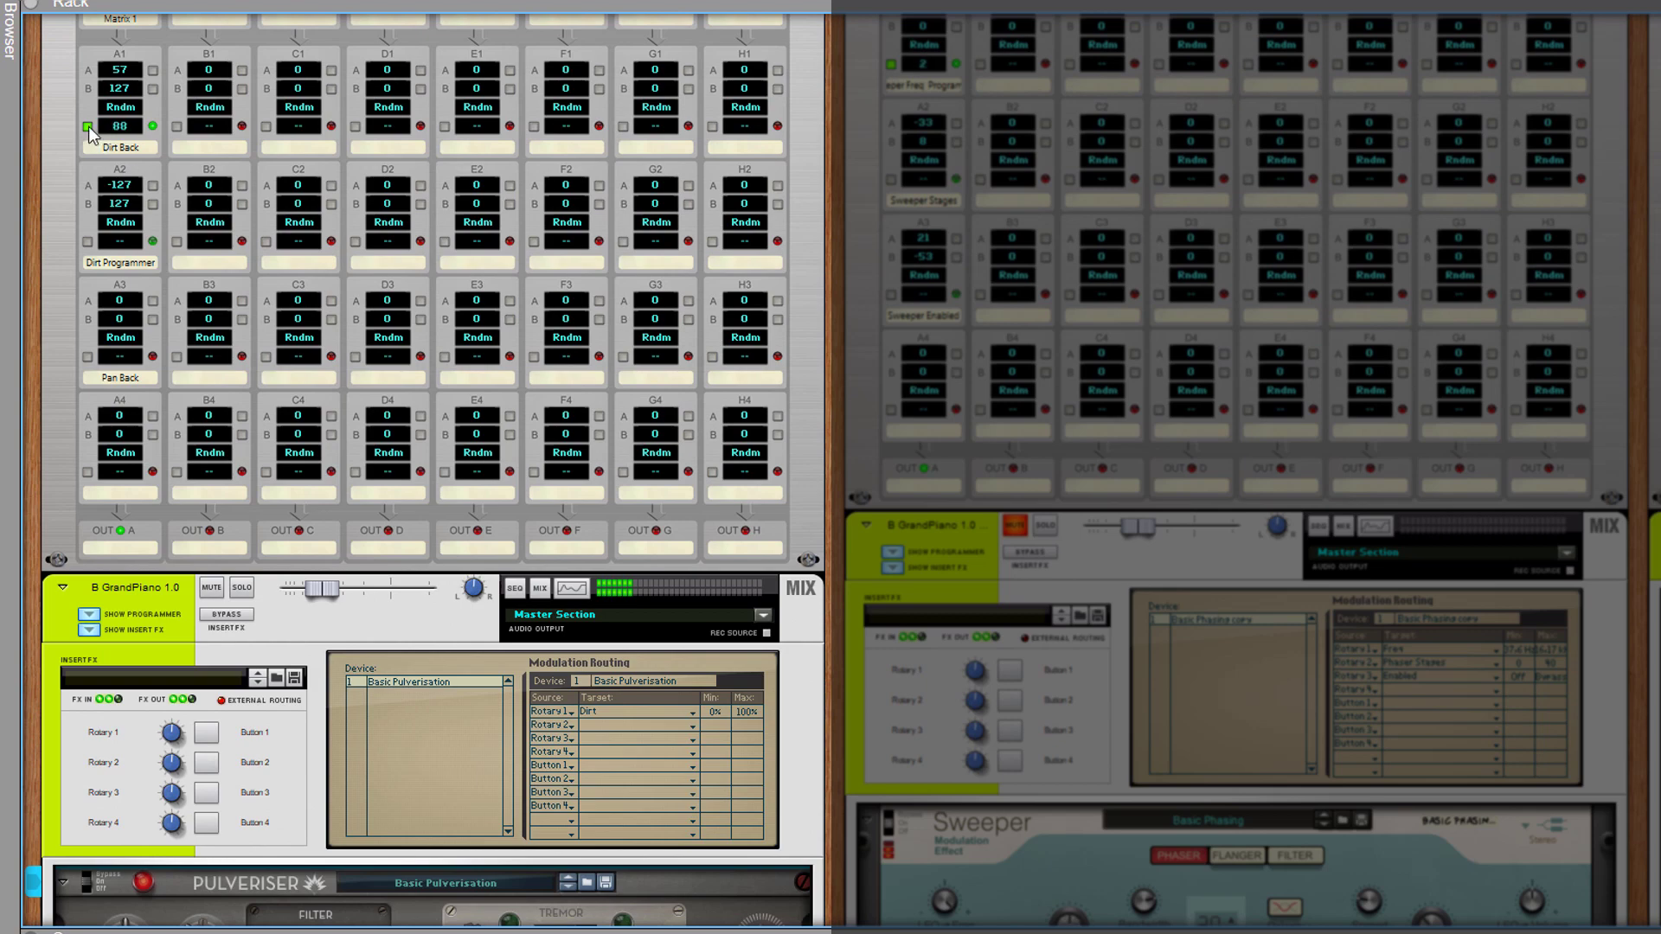
pyautogui.scroll(-5, 242, 564)
pyautogui.moveTo(208, 621); pyautogui.dragTo(202, 772)
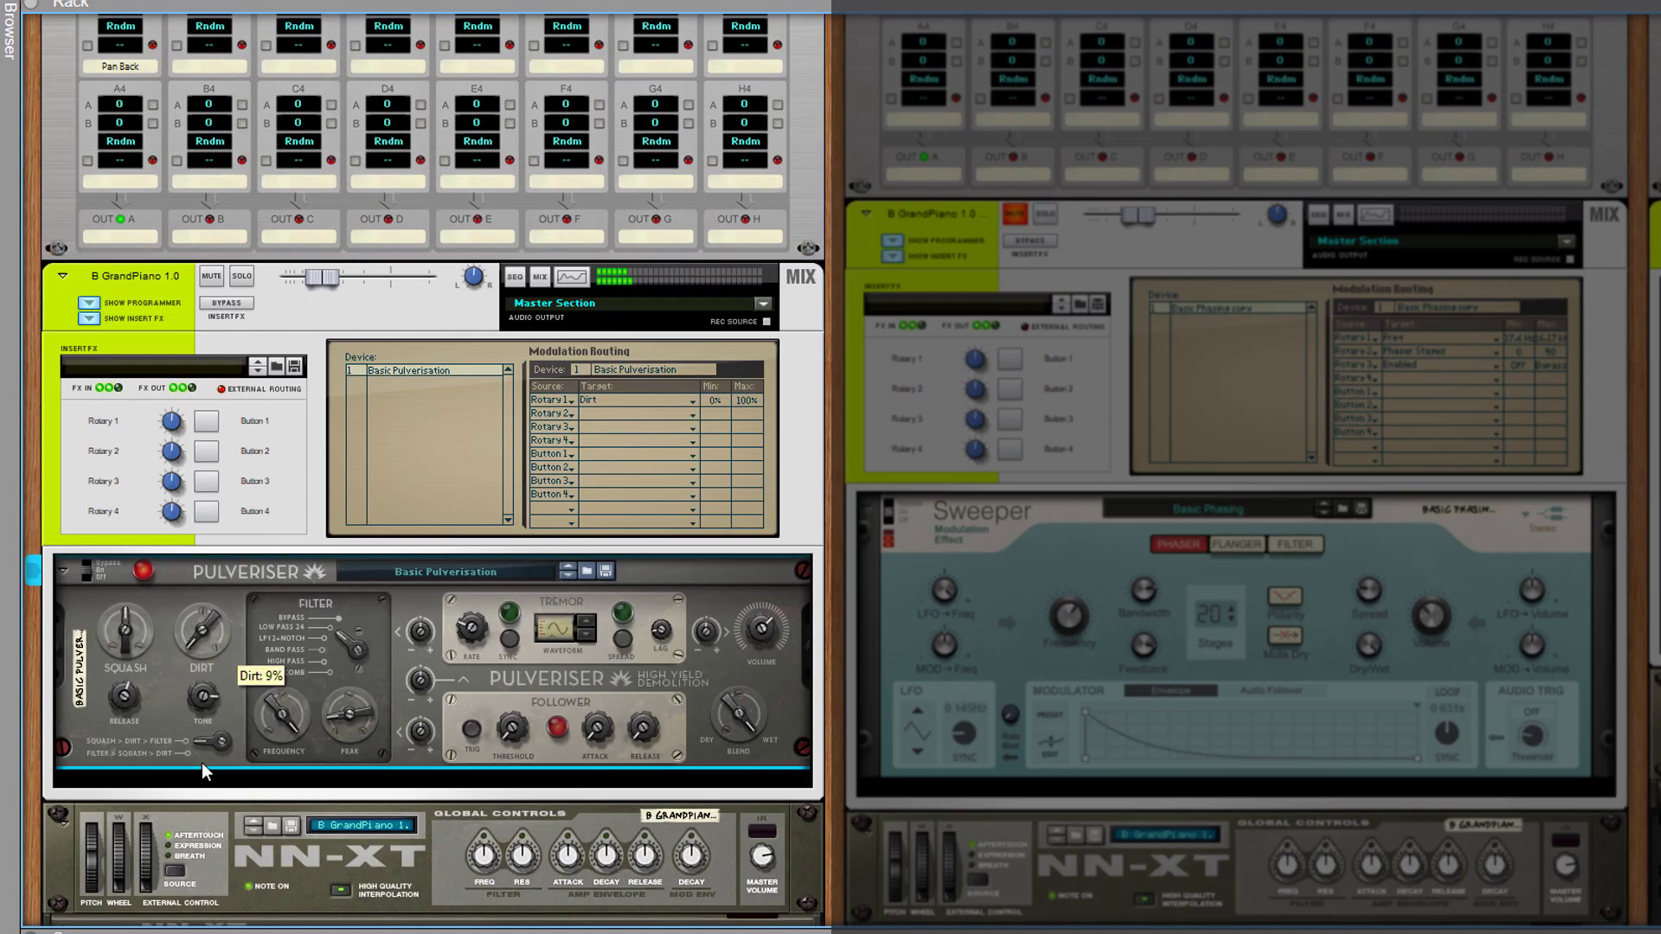
pyautogui.scroll(1, 242, 606)
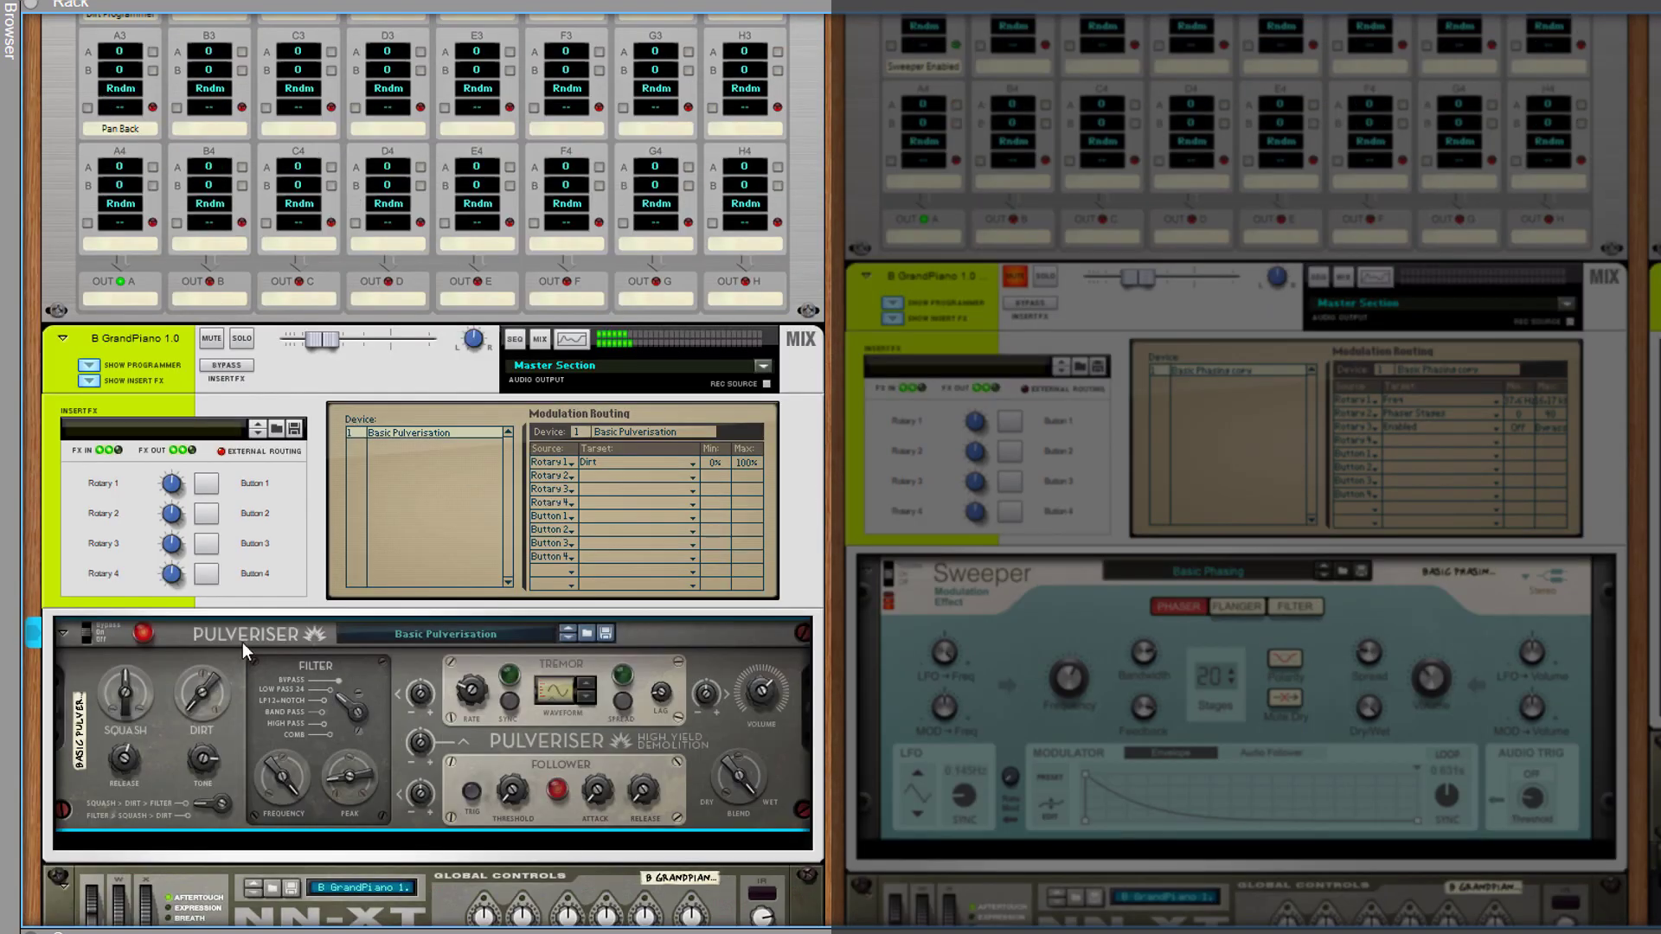
# - Keep Compressor Dirt as Rotary 1's target and enable CV output on the Dirt Programmer slot
pyautogui.click(411, 424)
pyautogui.click(609, 459)
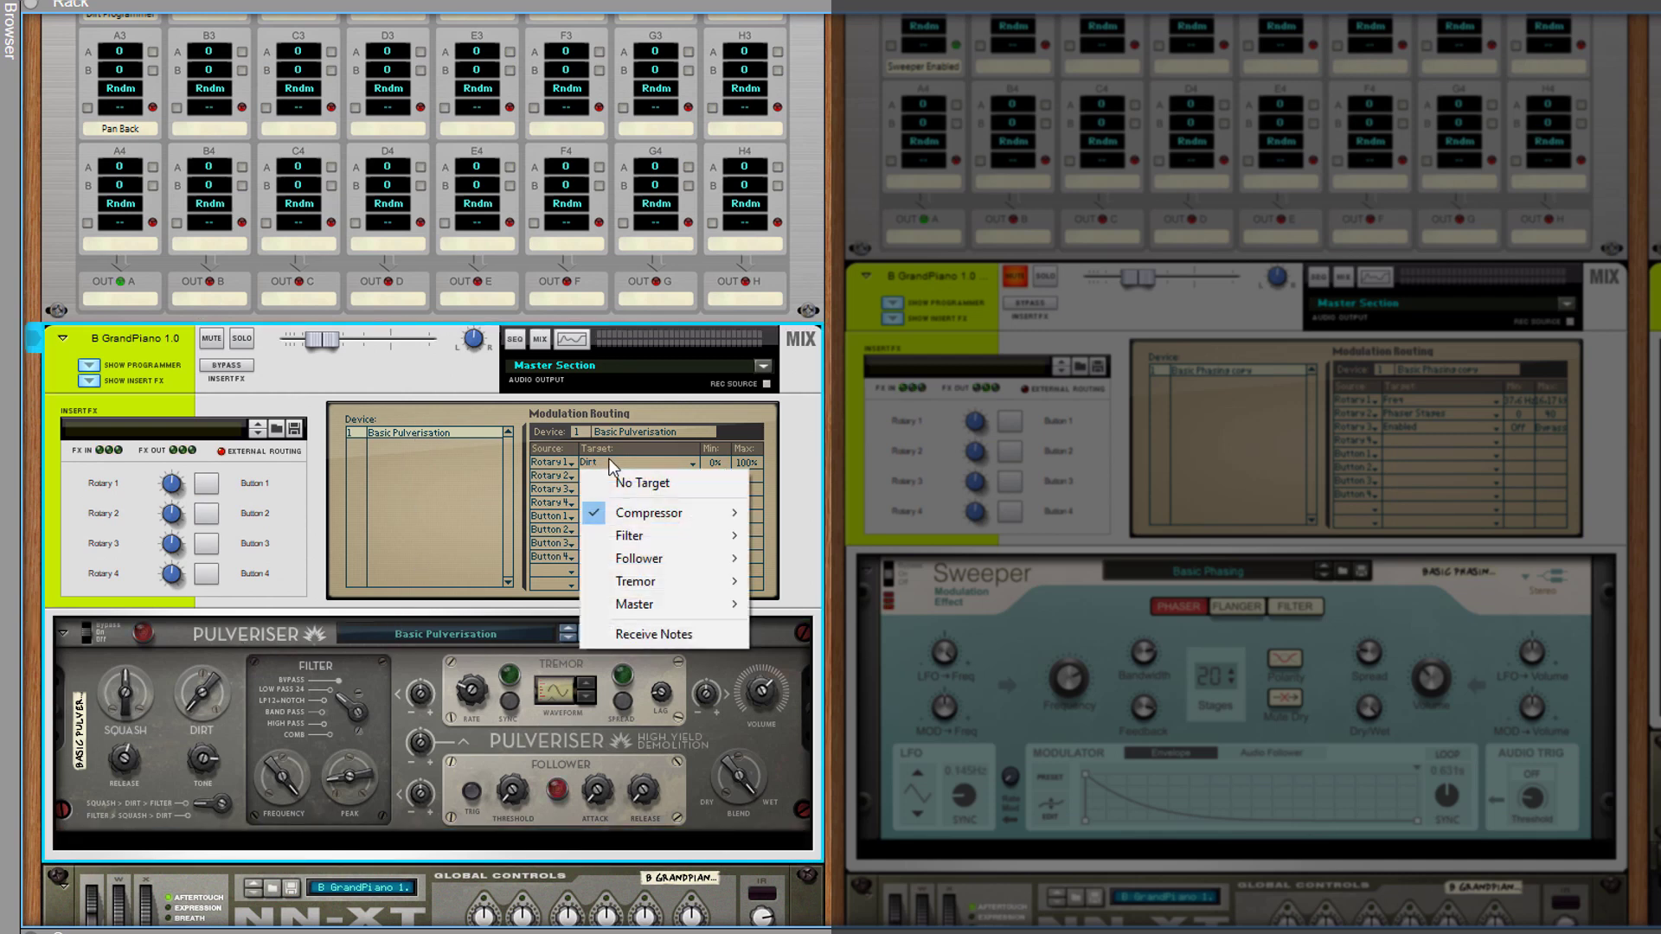
pyautogui.moveTo(621, 519)
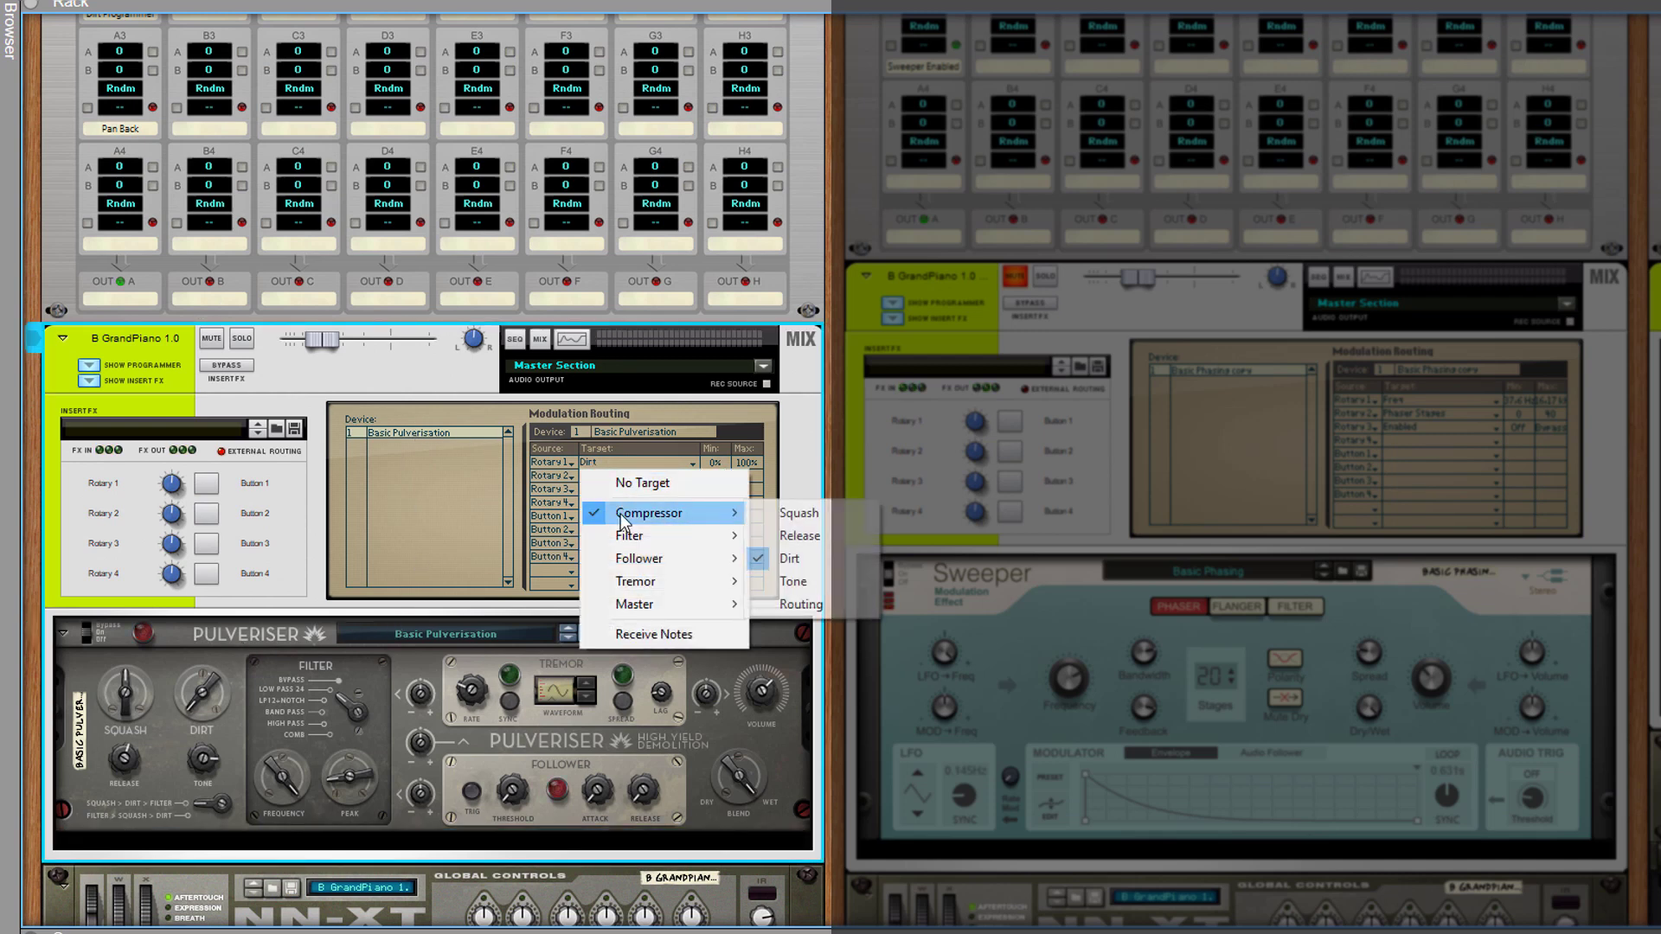
pyautogui.click(761, 558)
pyautogui.scroll(2, 712, 455)
pyautogui.click(88, 54)
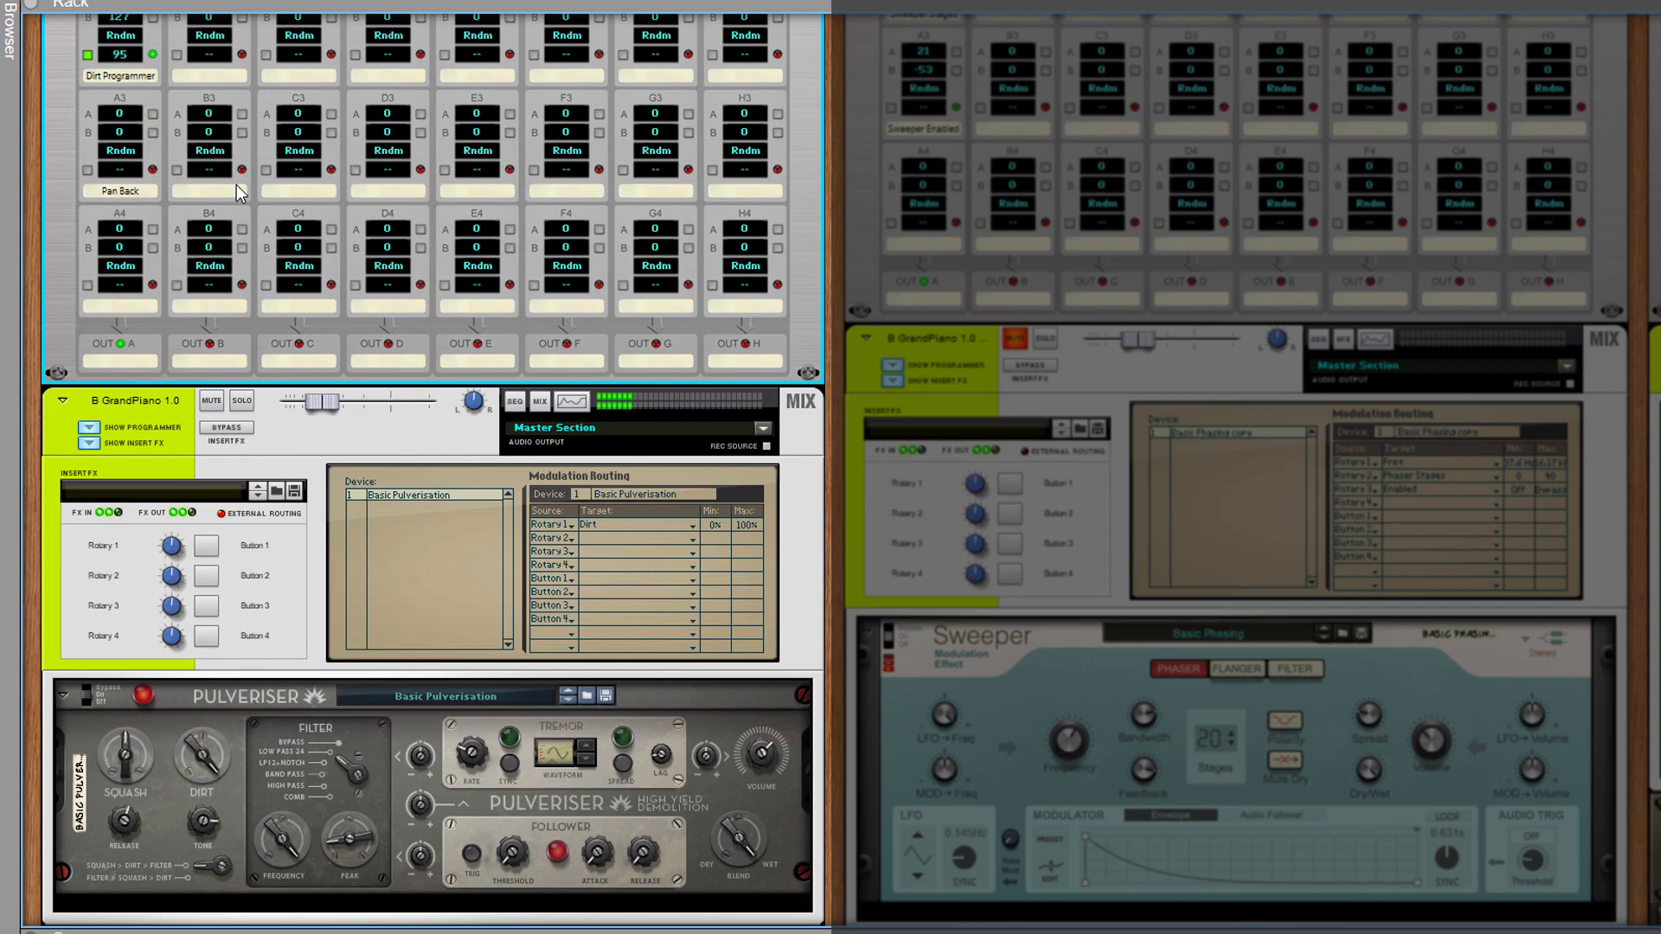
pyautogui.scroll(4, 236, 185)
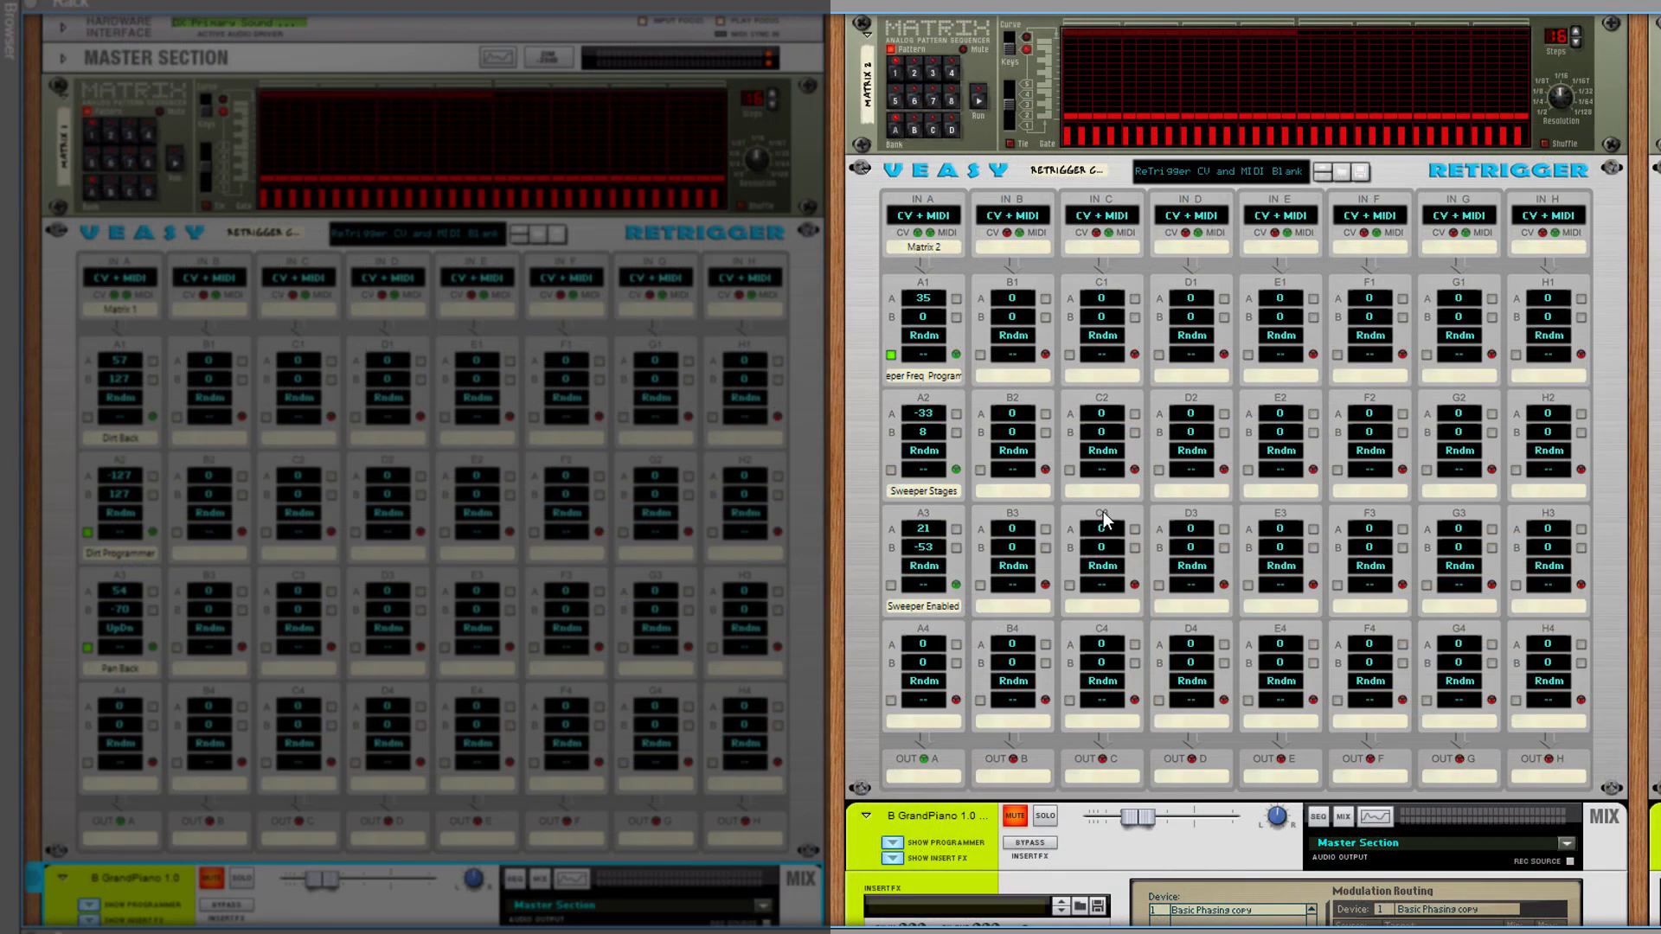
# - Unmute the Sweeper Combinator, move Retrigger CV output to A3 (Sweeper Enabled), and toggle Sweeper bypass
pyautogui.click(1015, 816)
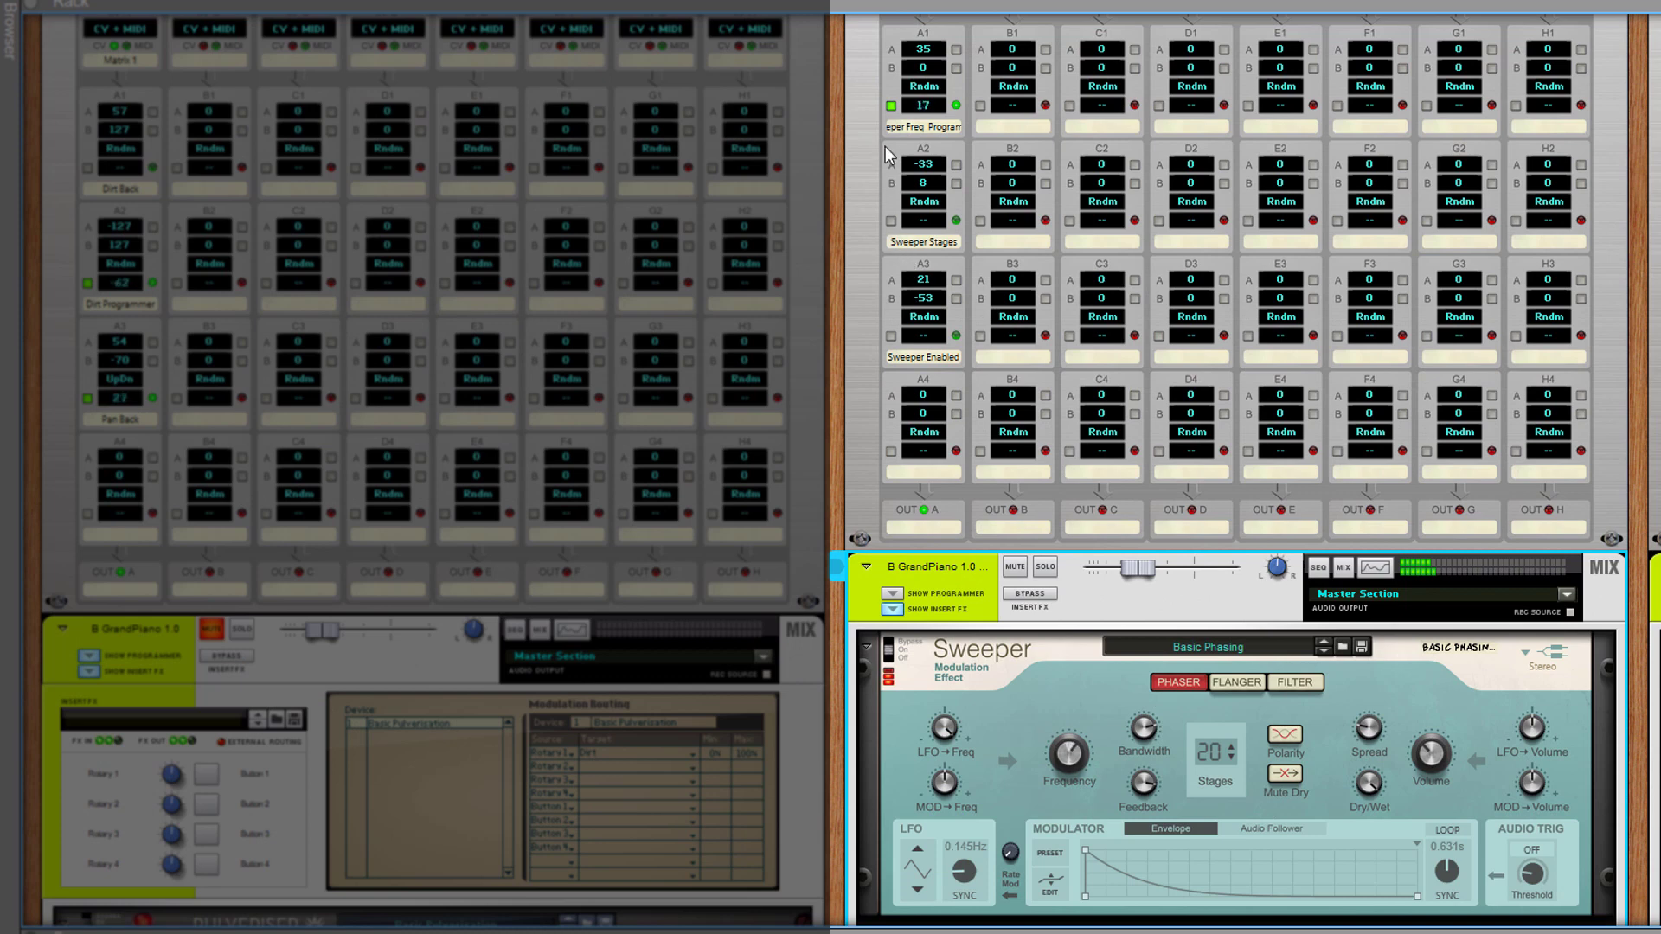
pyautogui.click(892, 106)
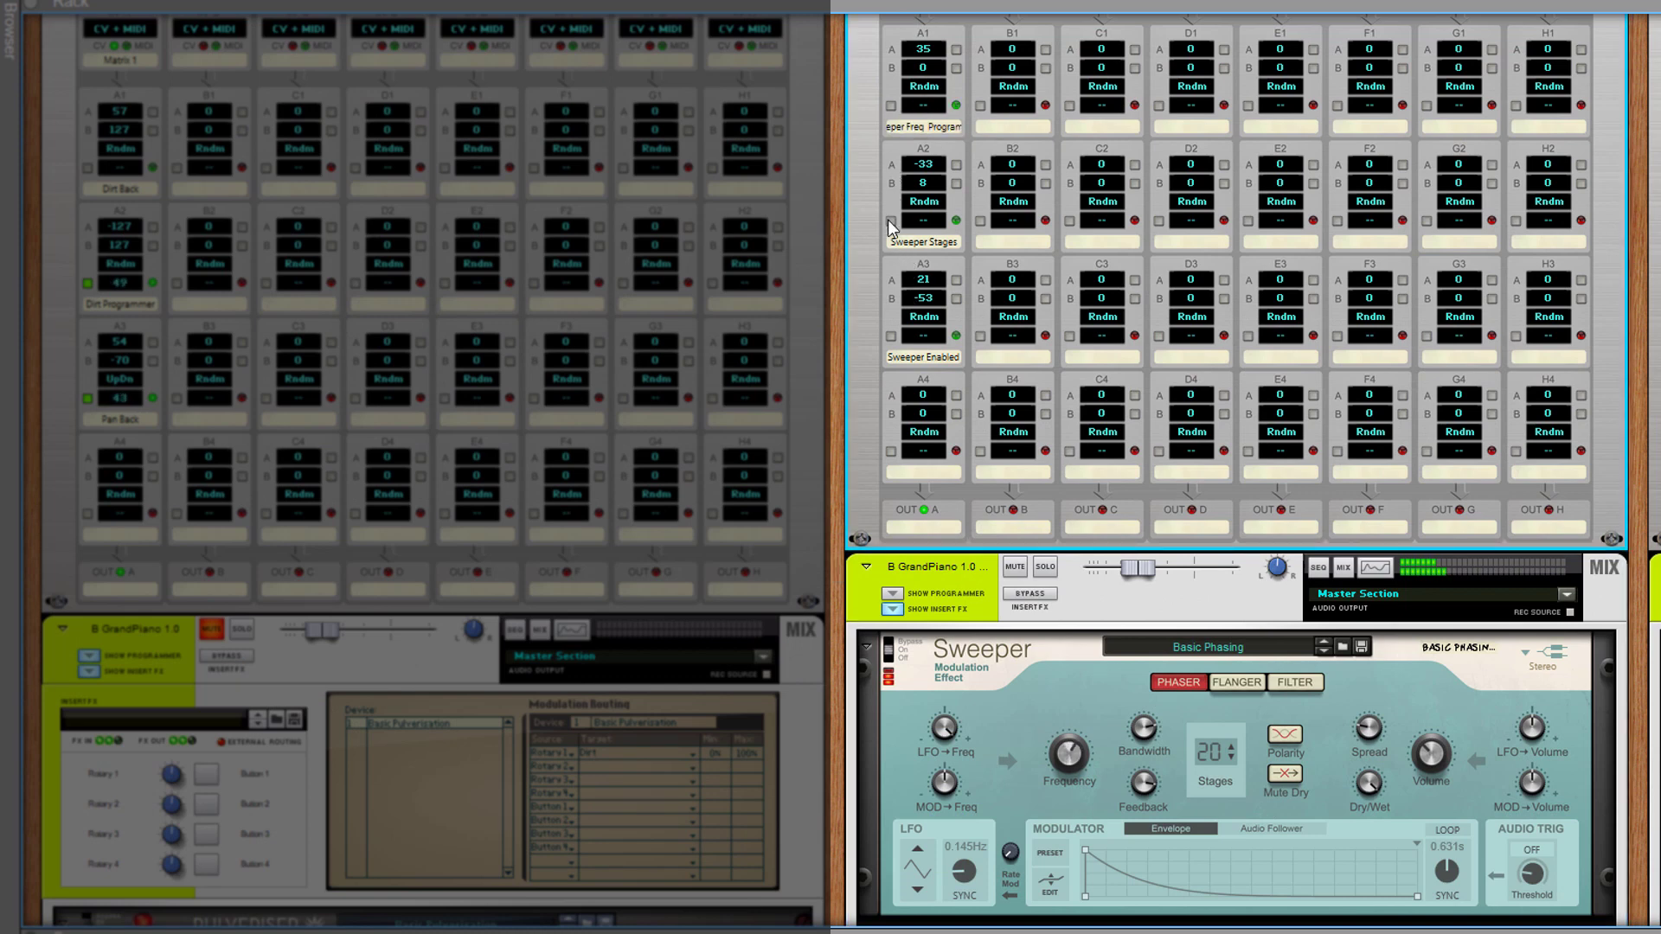
pyautogui.click(890, 221)
pyautogui.click(890, 220)
pyautogui.click(890, 336)
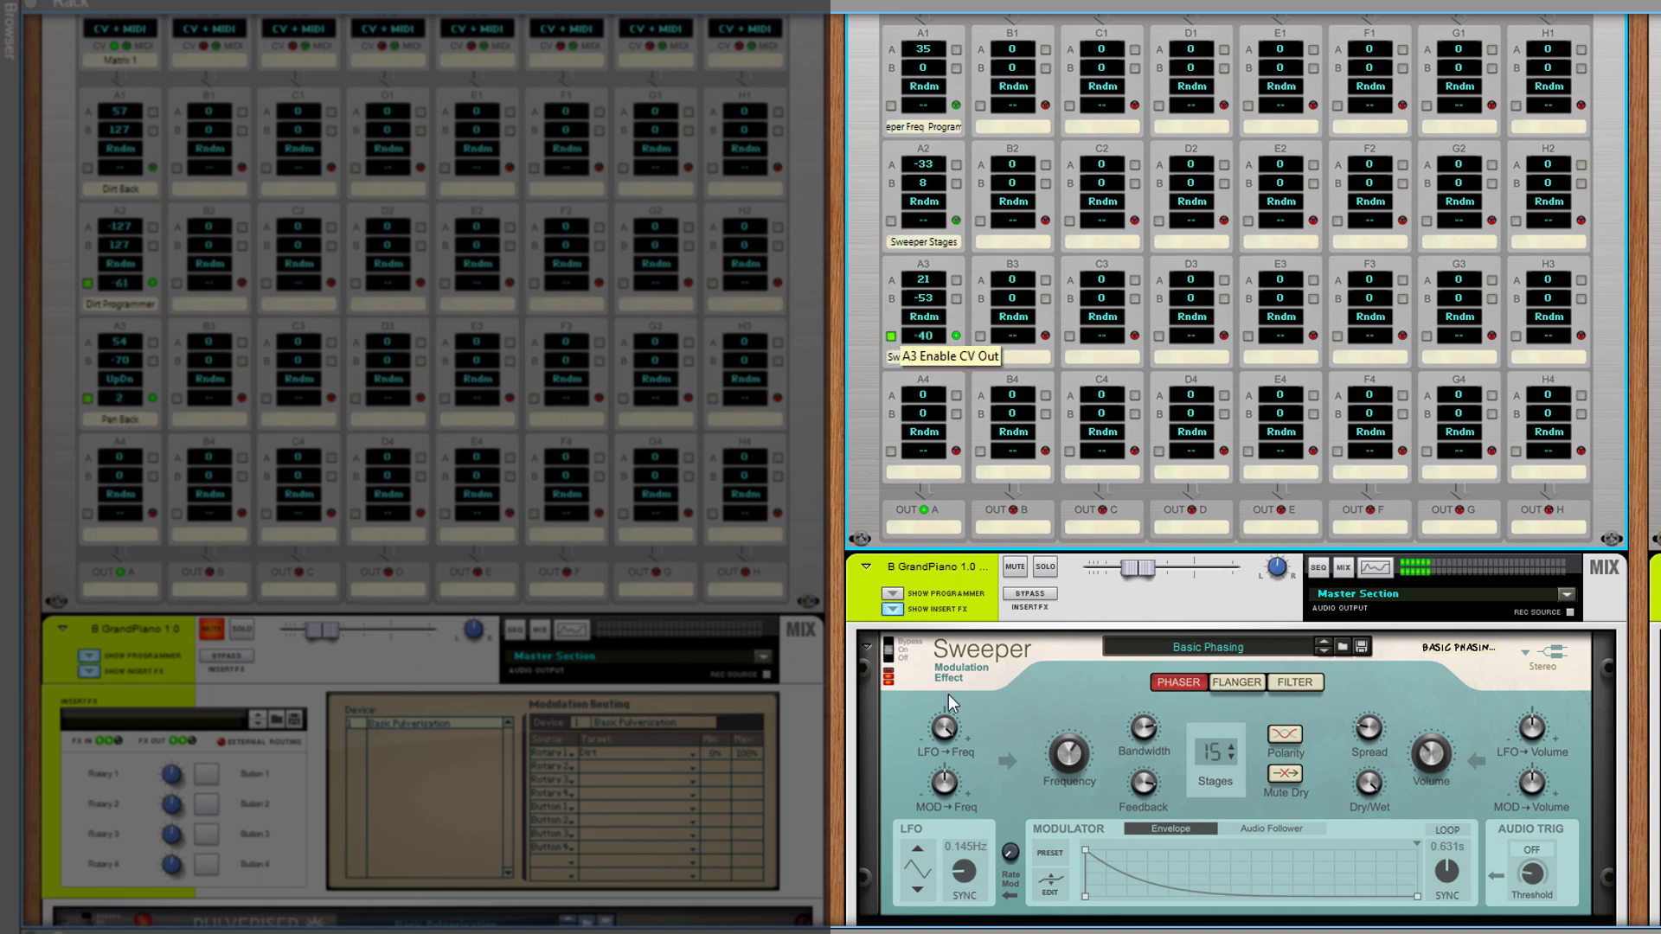
pyautogui.click(888, 657)
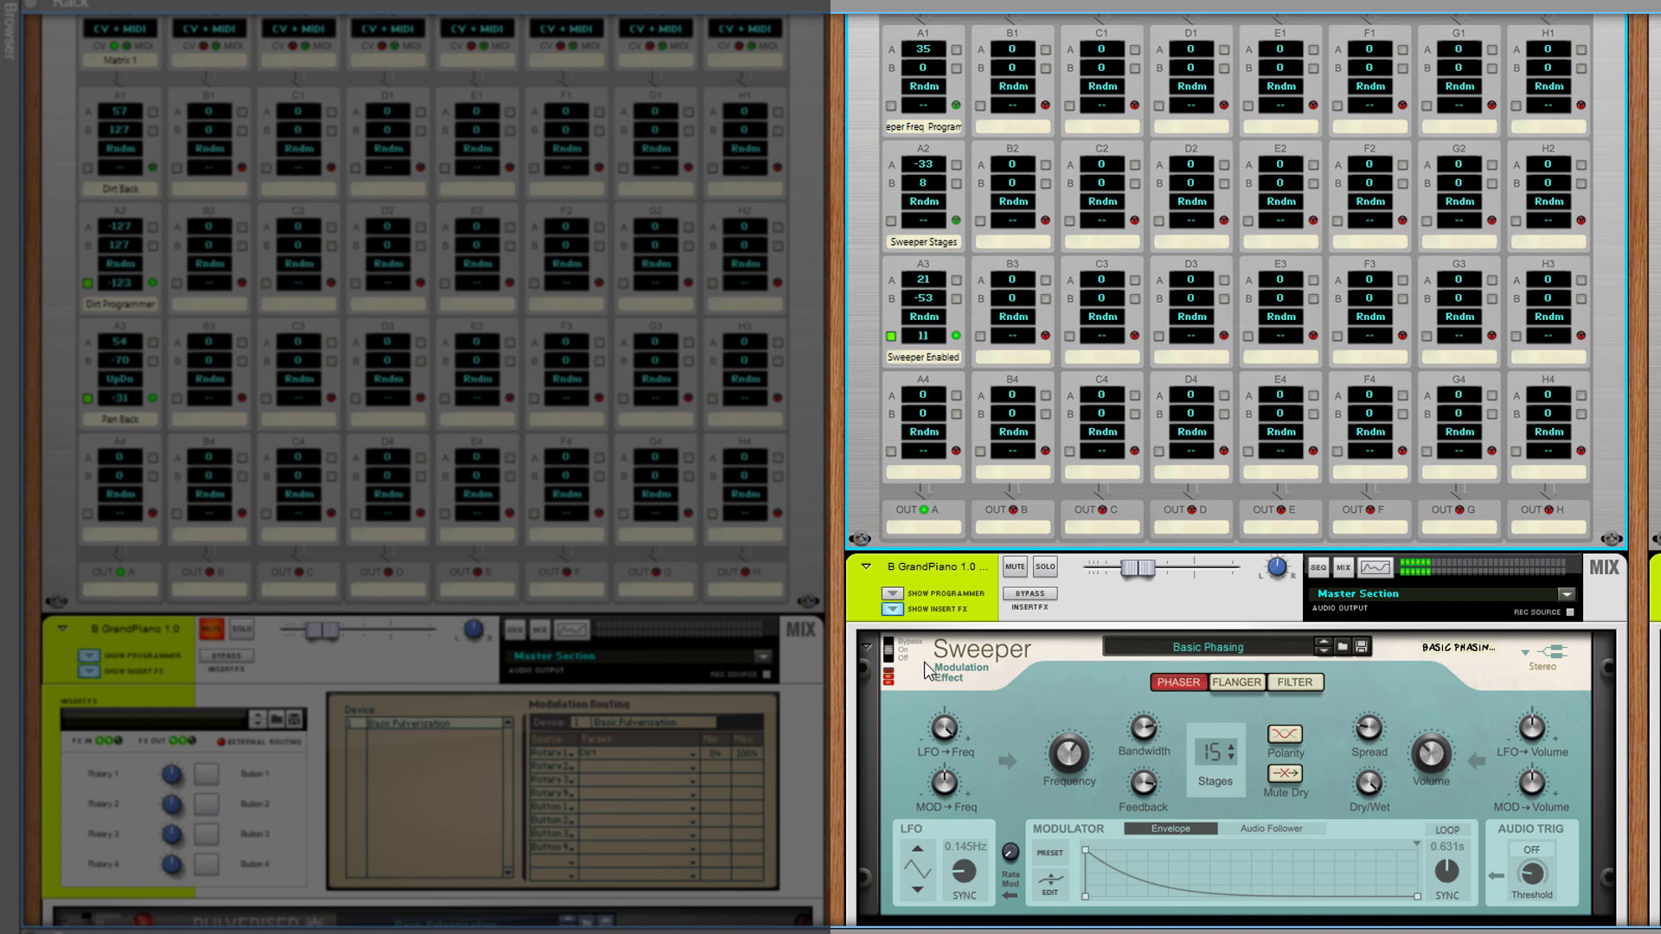
pyautogui.press('Tab')
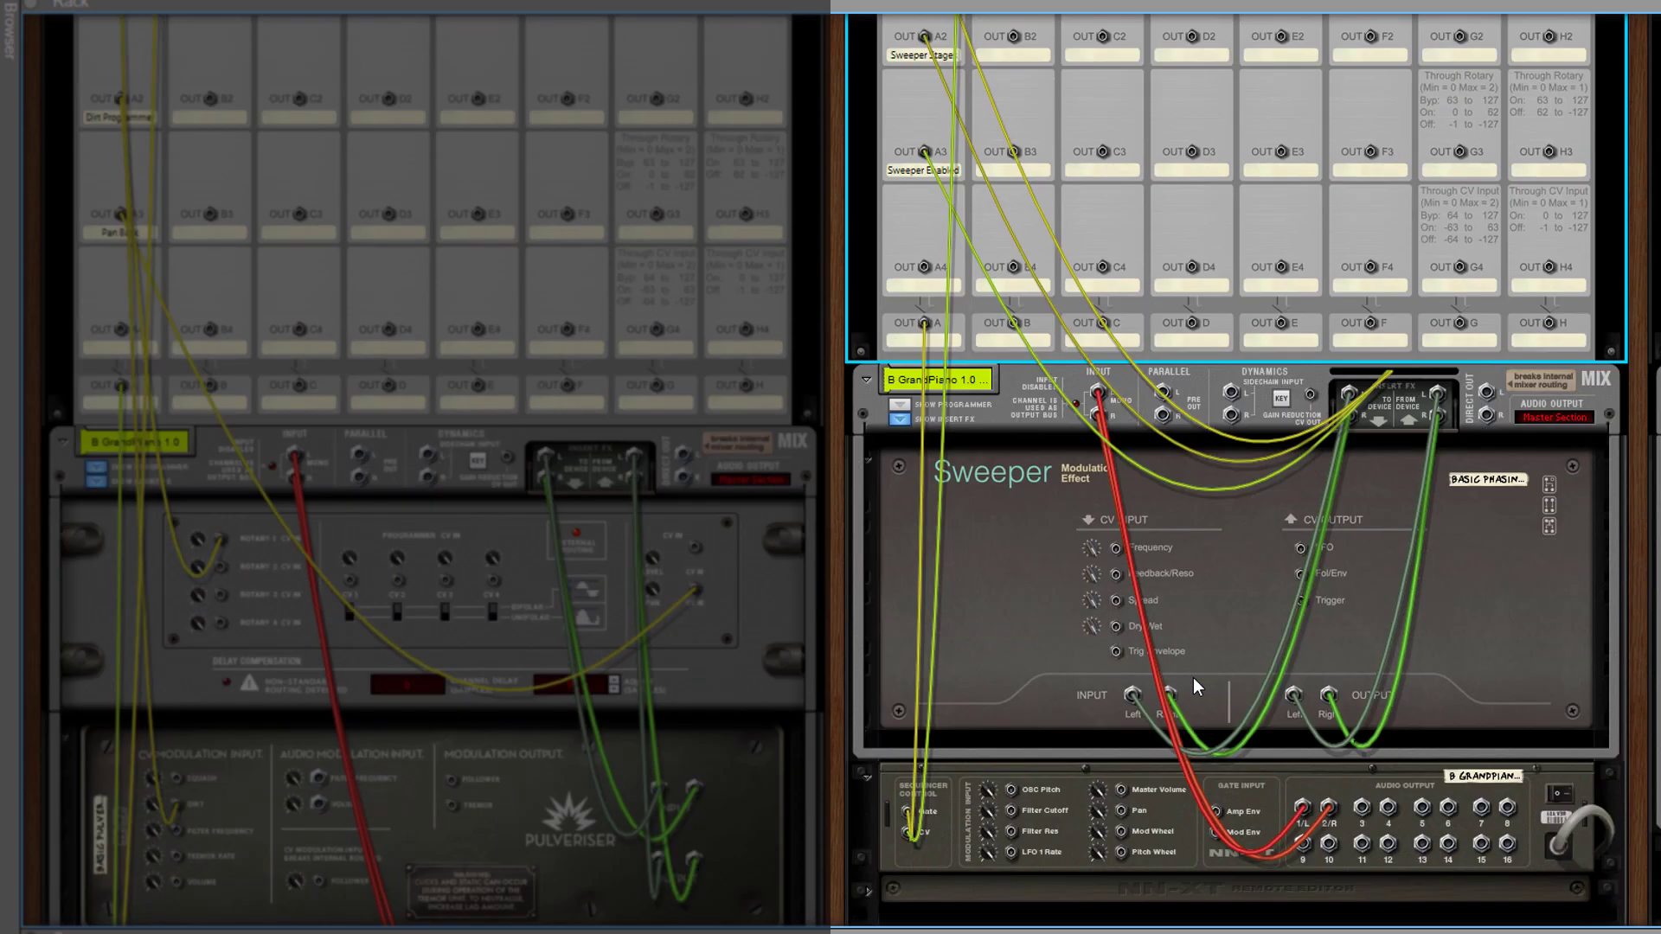
# - Read the Retrigger notes on the rack's back, then return to the third Combinator's front panels
pyautogui.scroll(-1, 1192, 677)
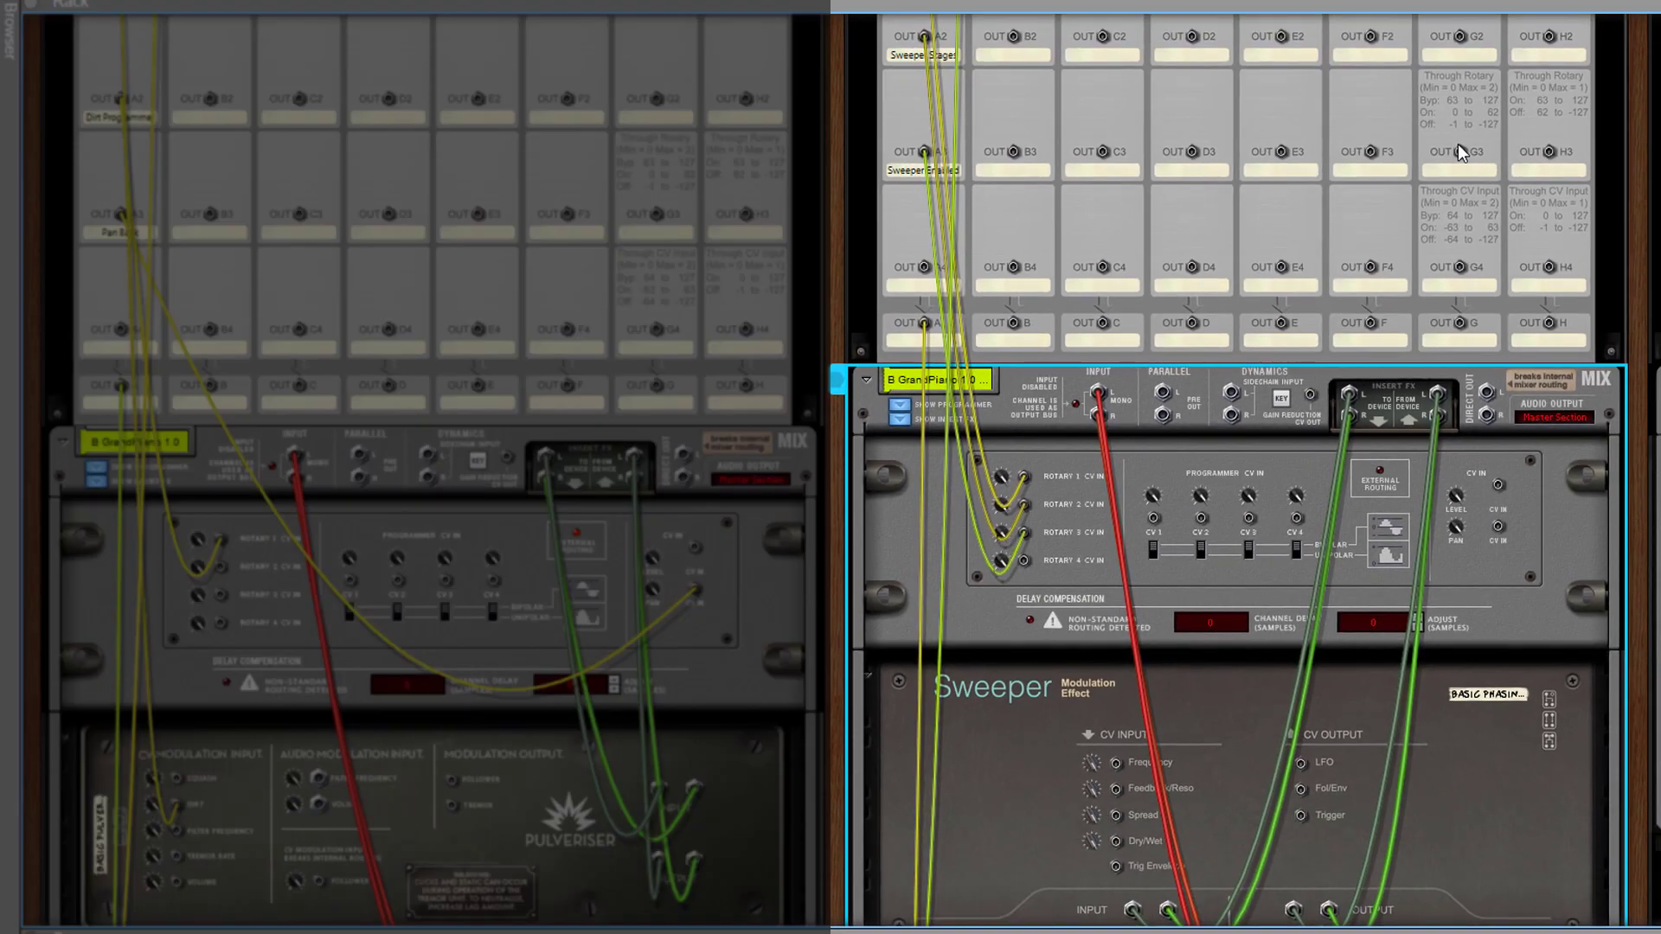
pyautogui.scroll(5, 1458, 150)
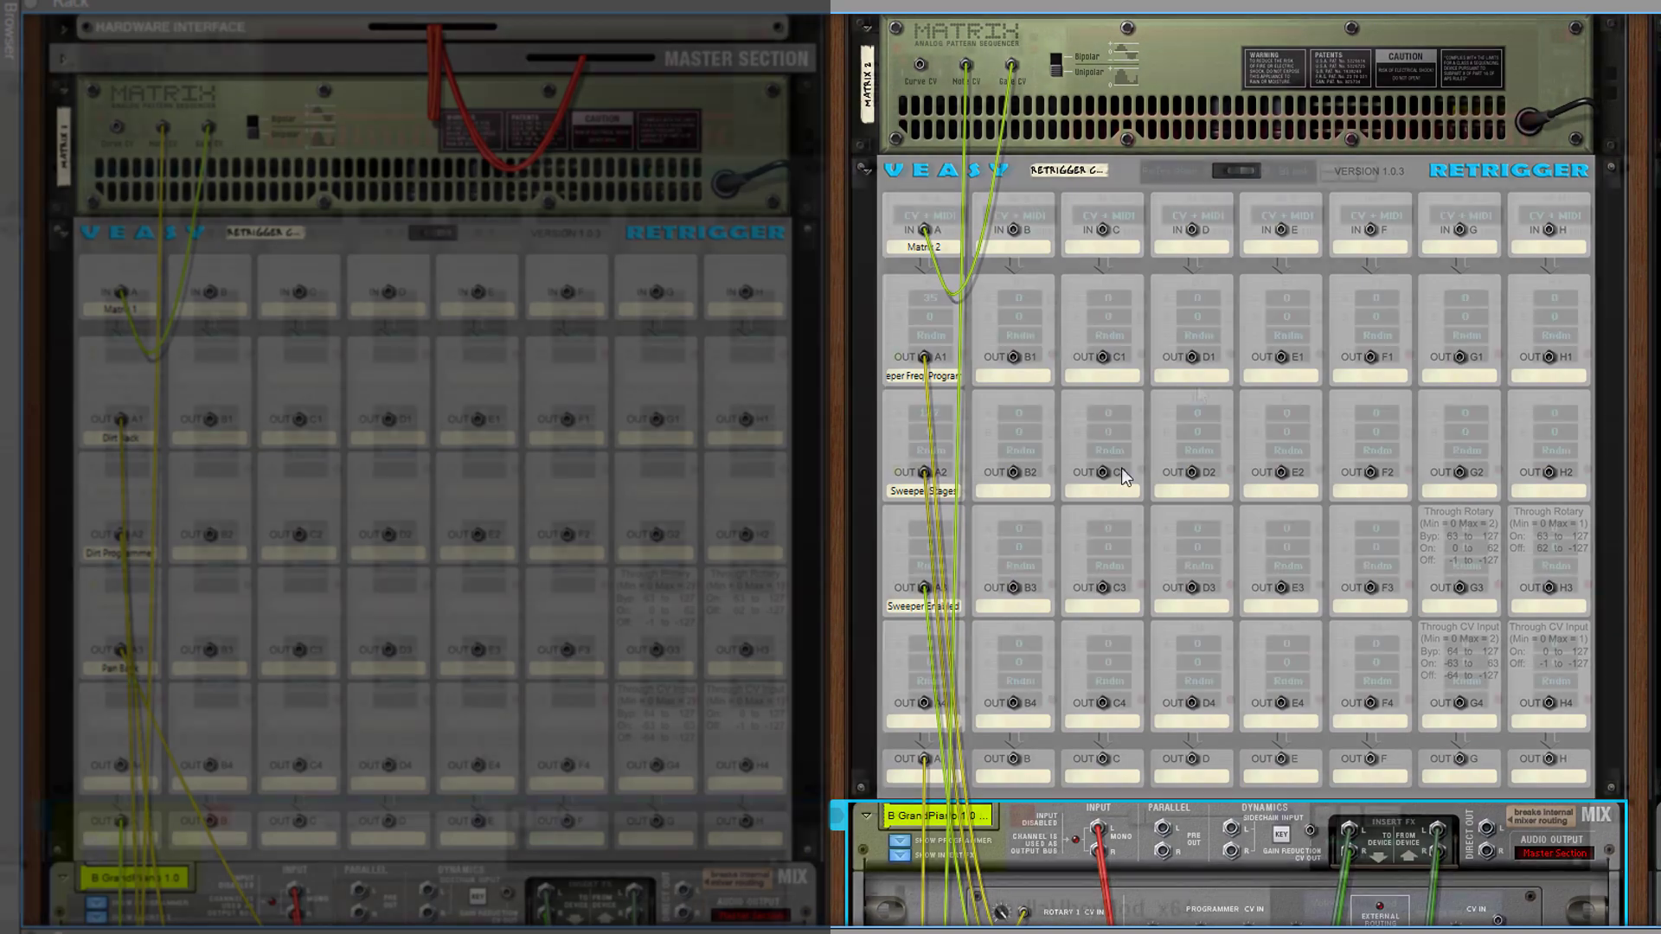
pyautogui.press('Tab')
pyautogui.scroll(-10, 1201, 412)
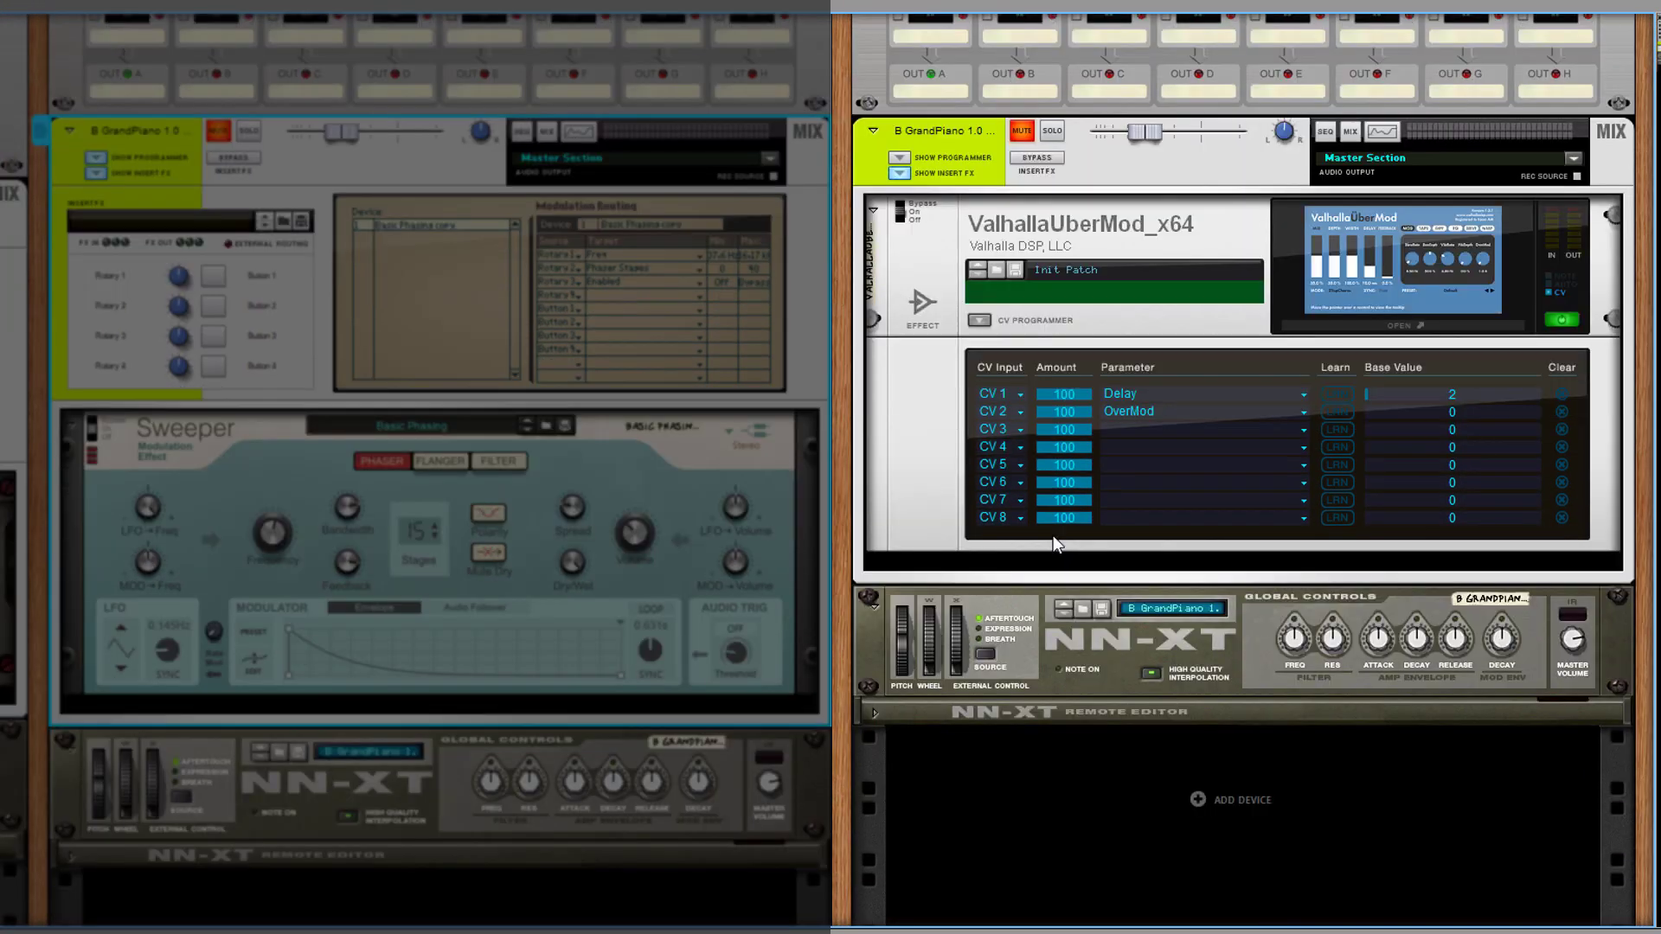
# - Unmute the GrandPiano channel and check the rack's rear CV cabling
pyautogui.scroll(6, 1051, 536)
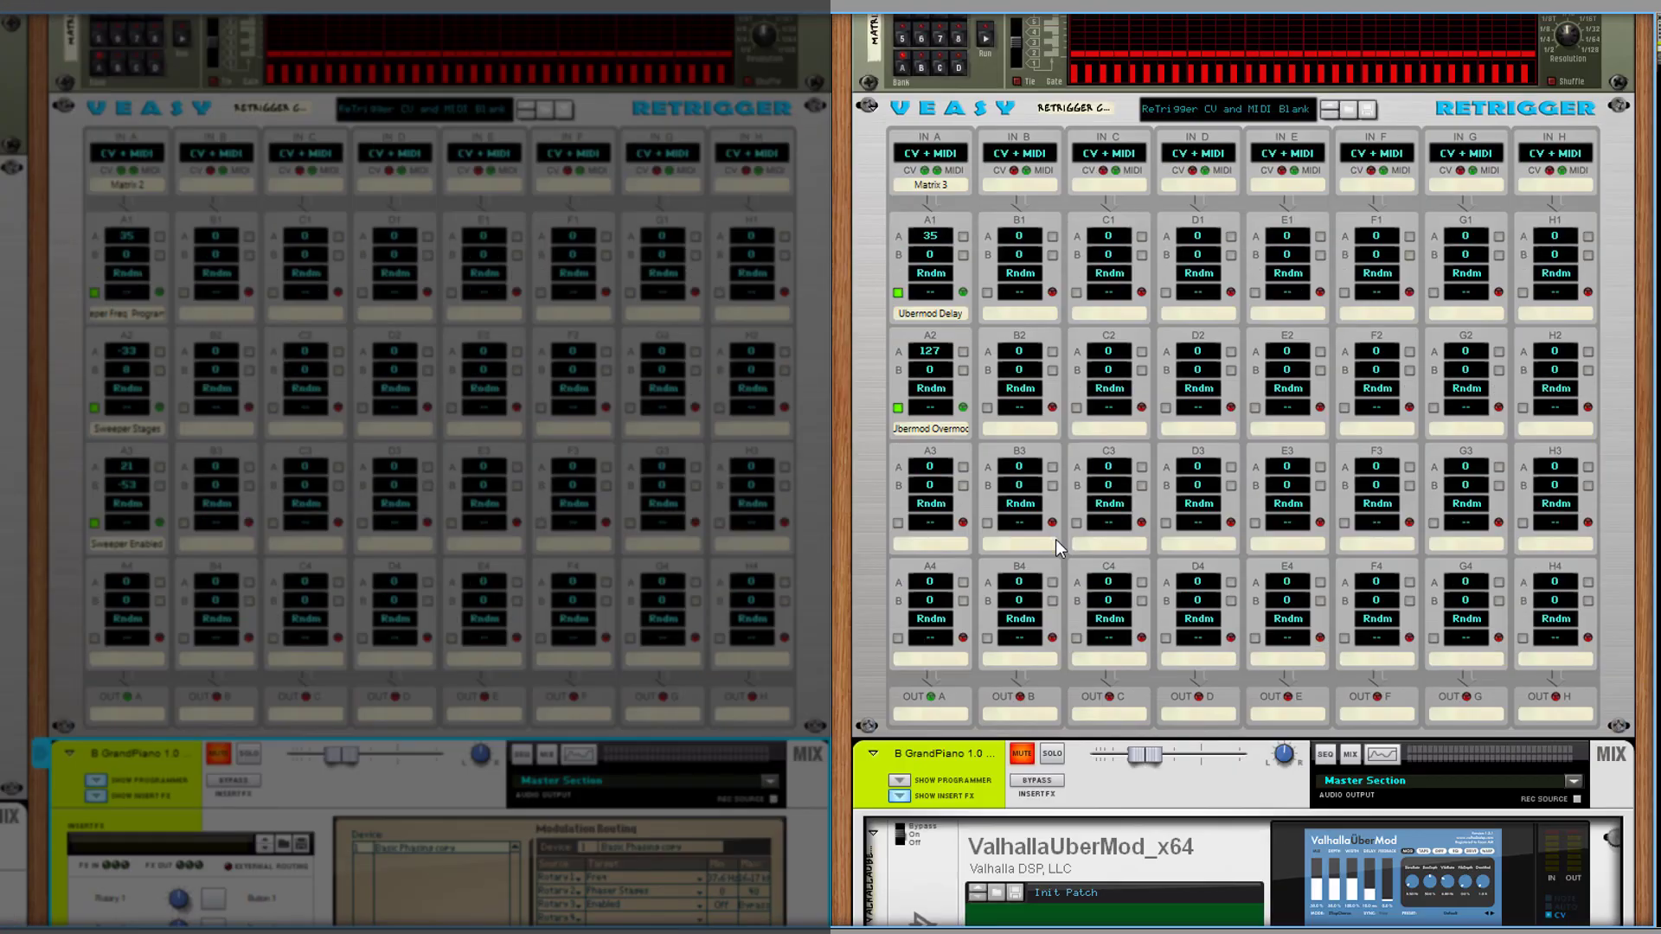
pyautogui.click(1022, 752)
pyautogui.scroll(-3, 1068, 557)
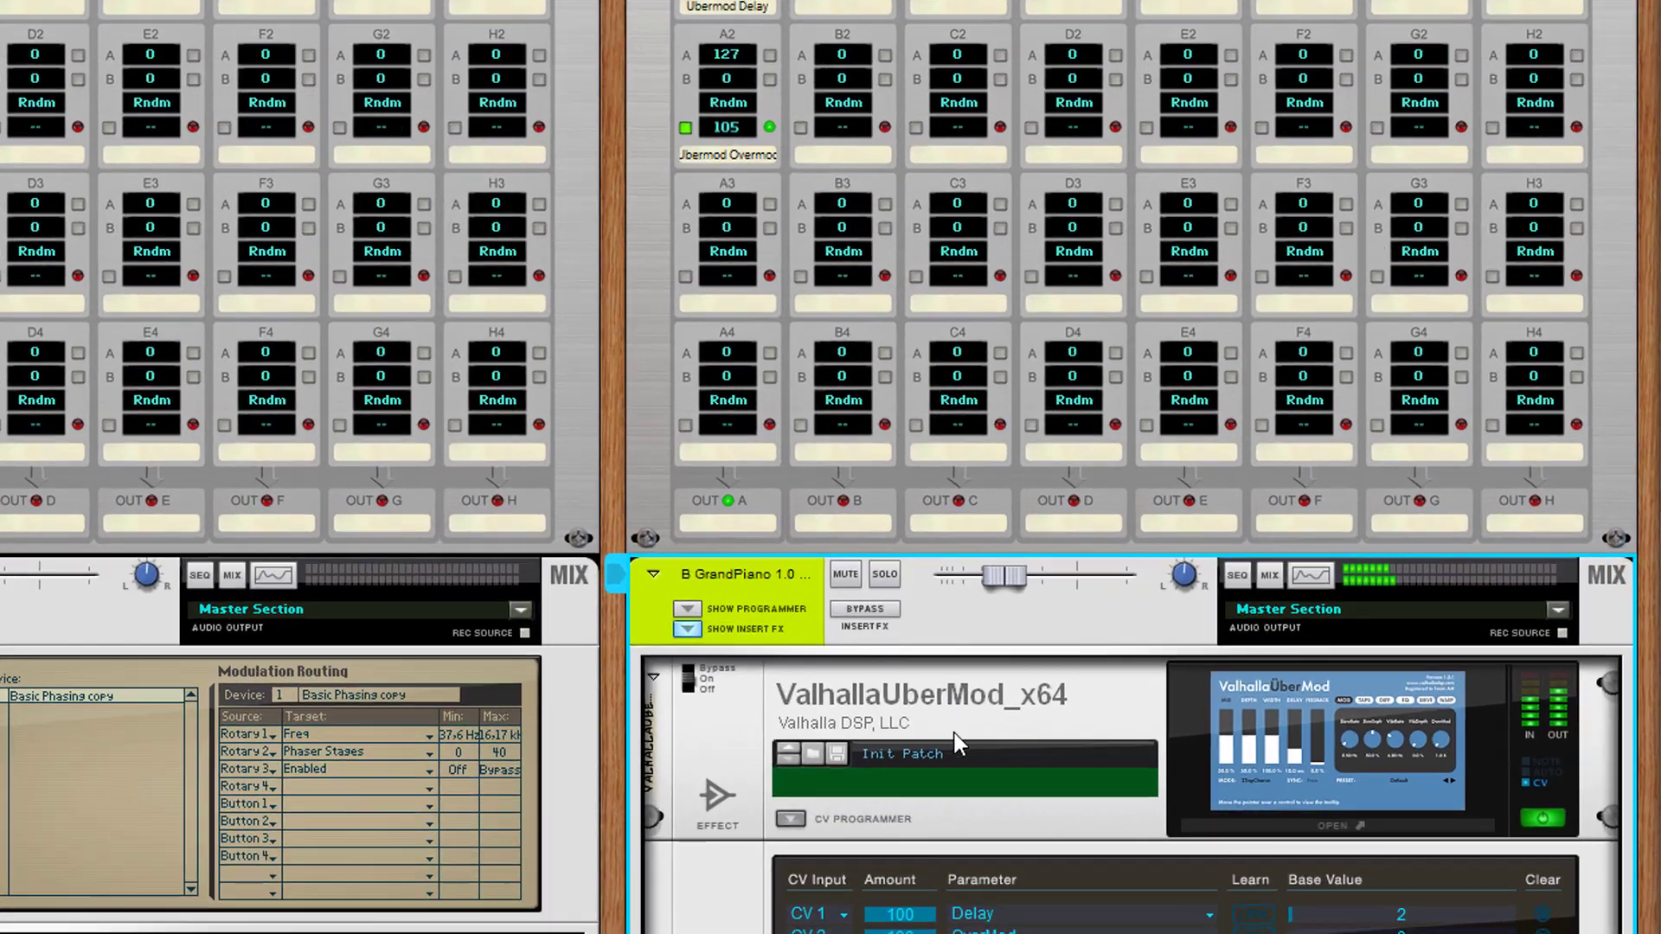
pyautogui.press('Tab')
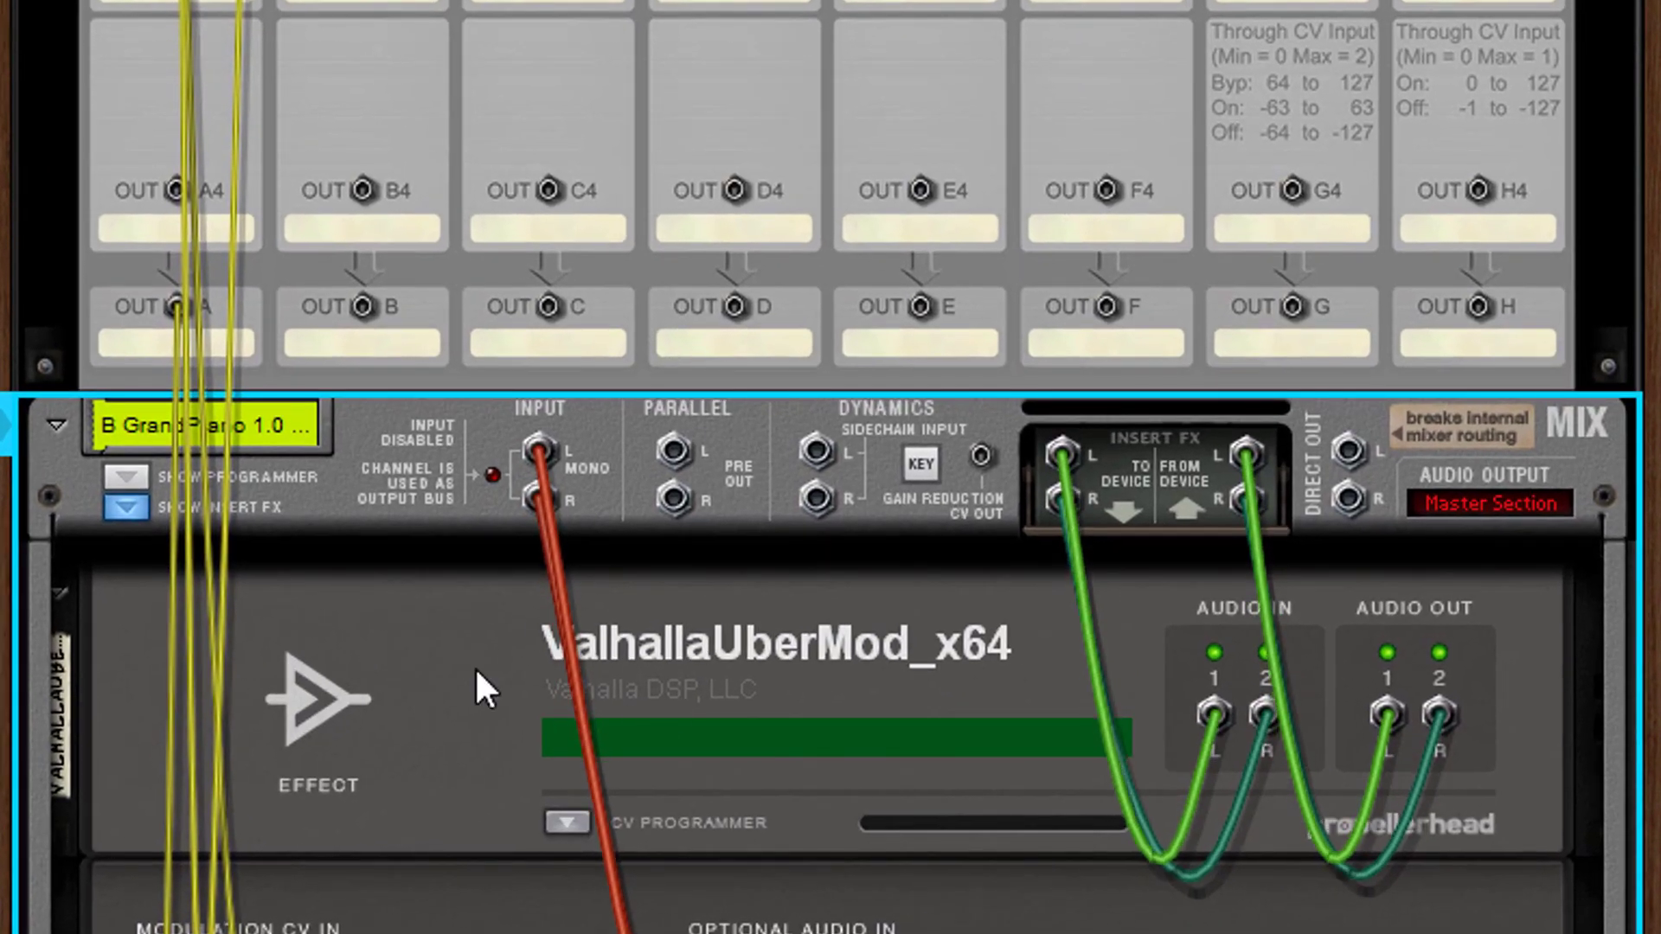
pyautogui.scroll(-3, 481, 718)
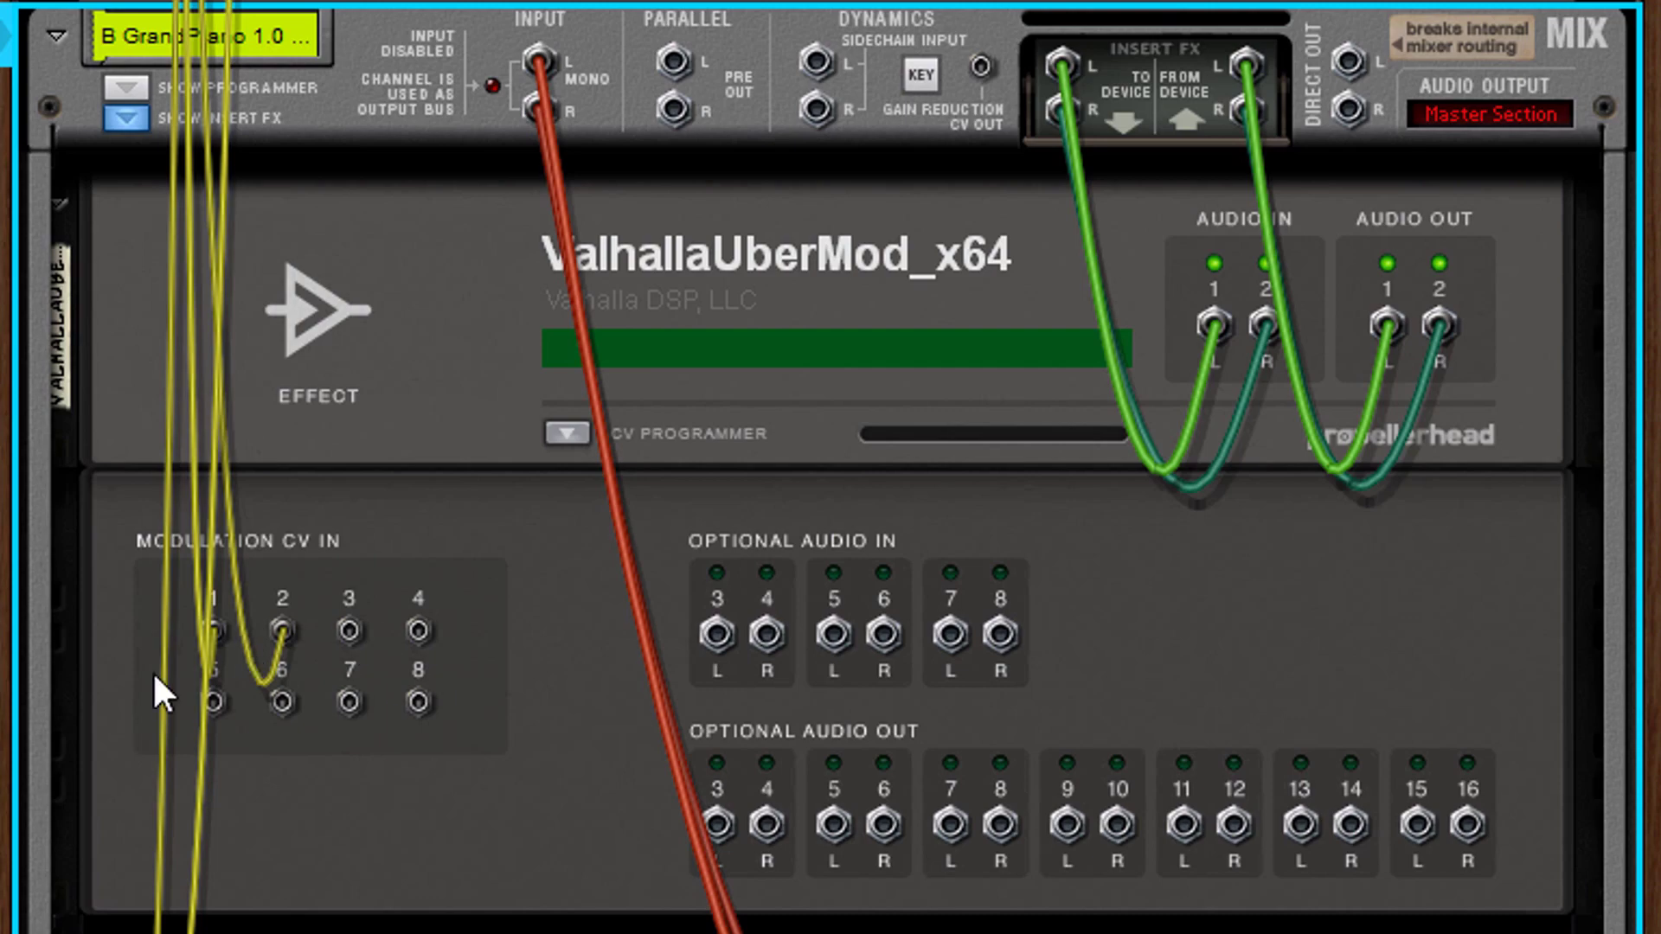
pyautogui.press('Tab')
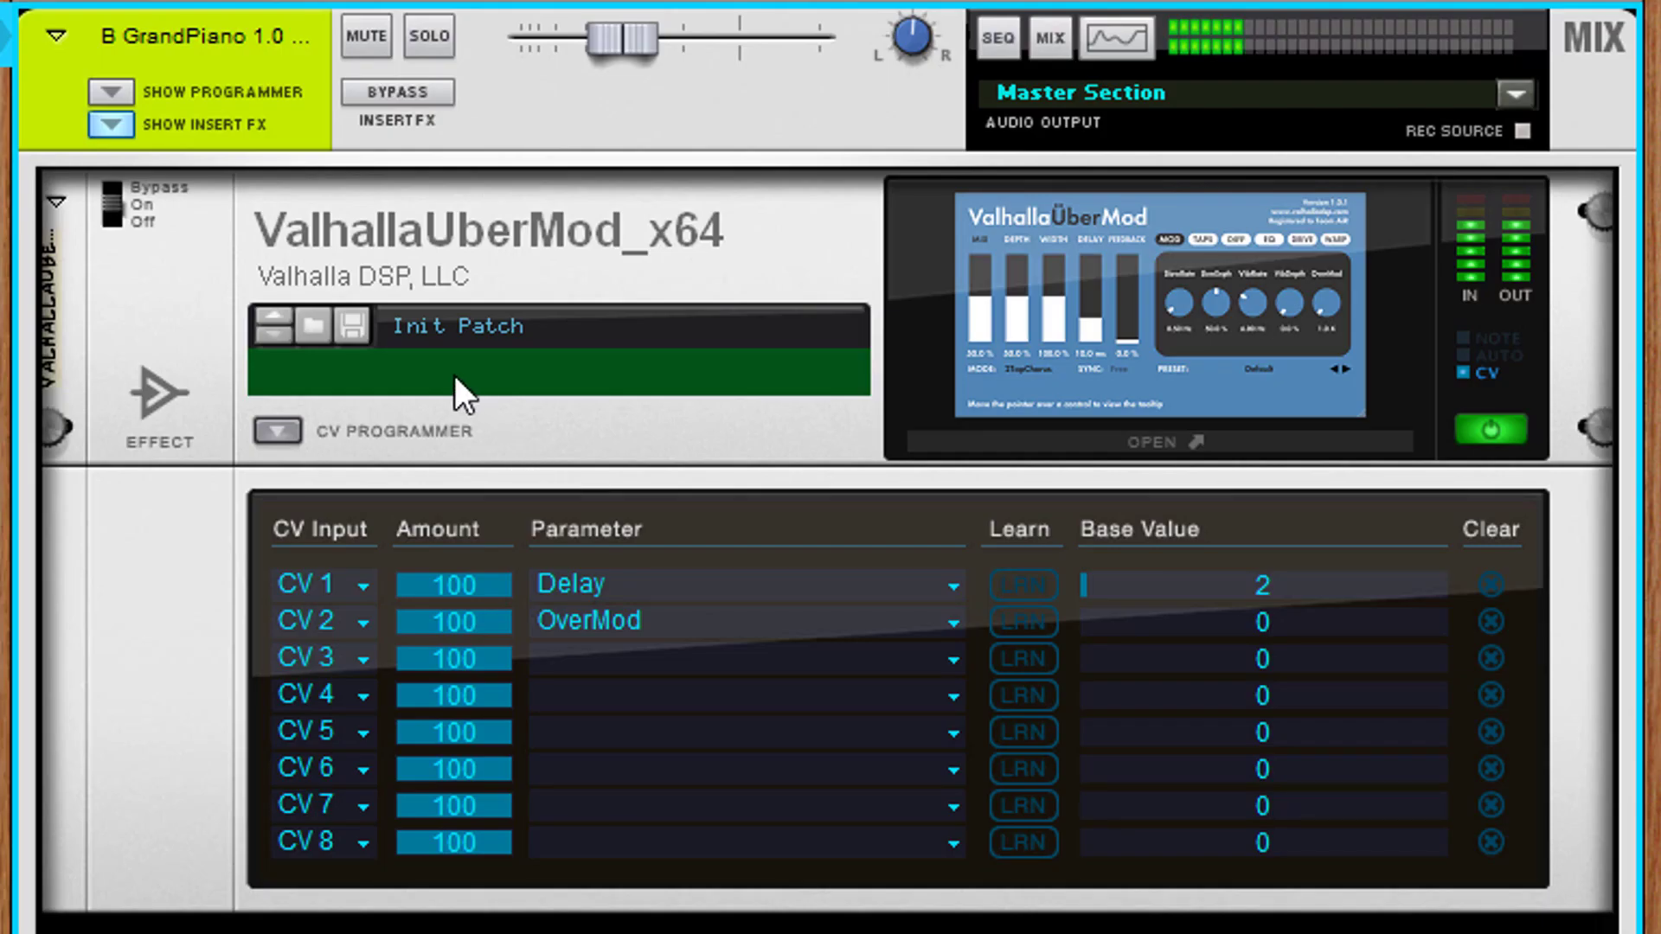
# - Confirm CV 1 still targets Delay and bring up the ValhallaUberMod plugin window
pyautogui.click(647, 584)
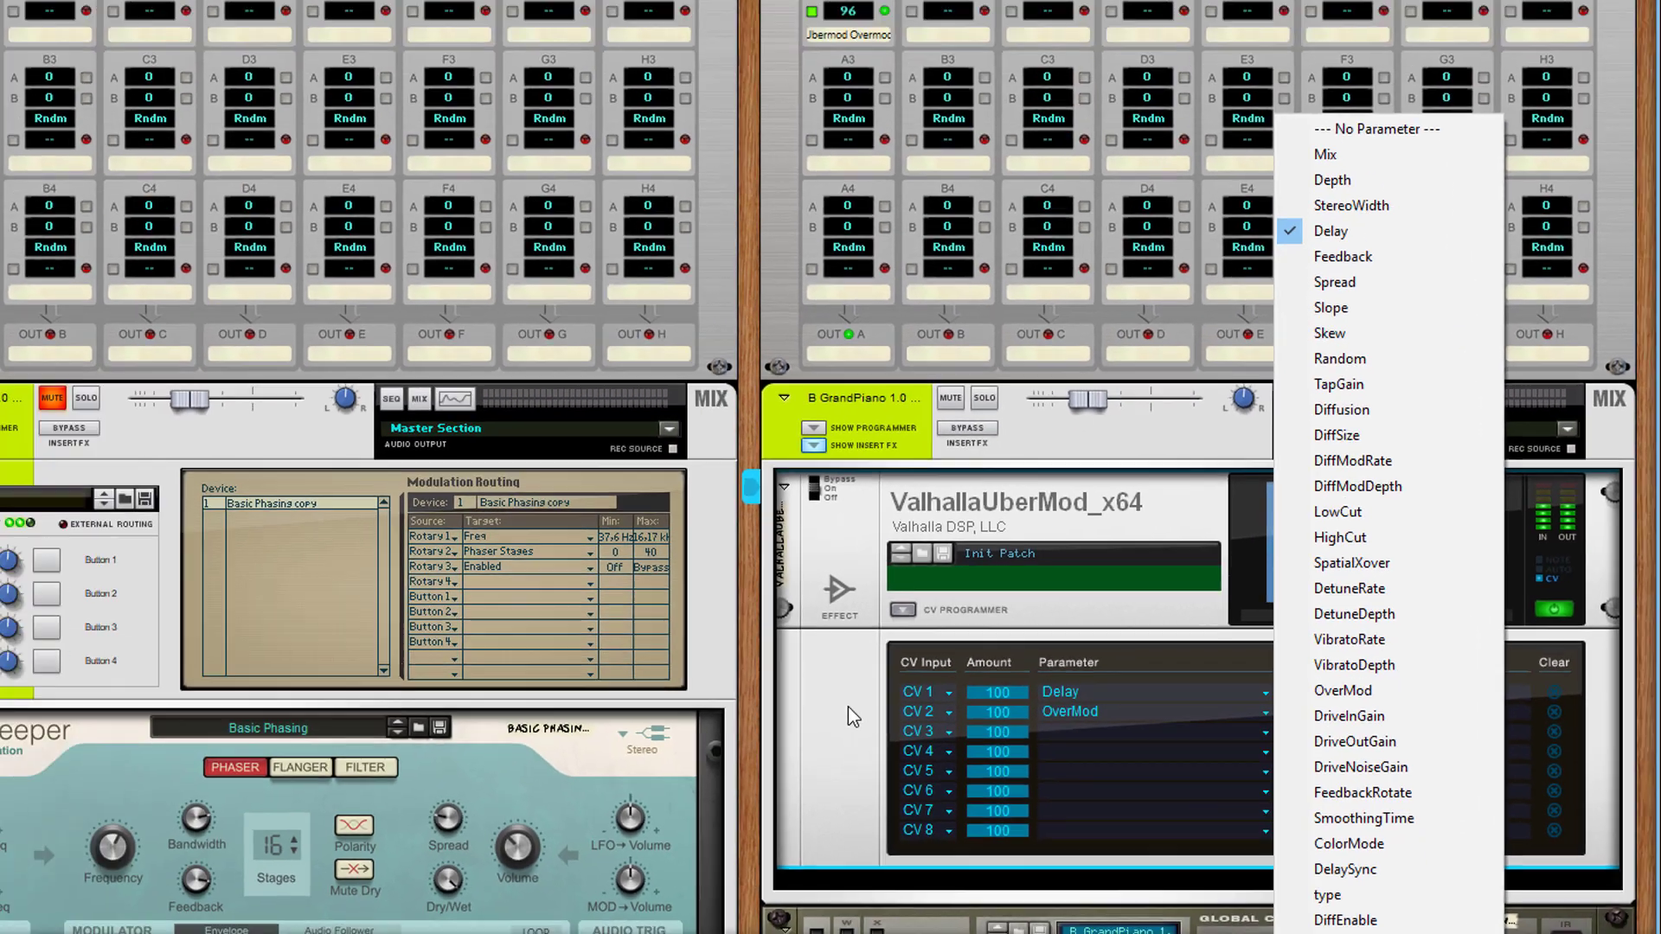
pyautogui.click(576, 458)
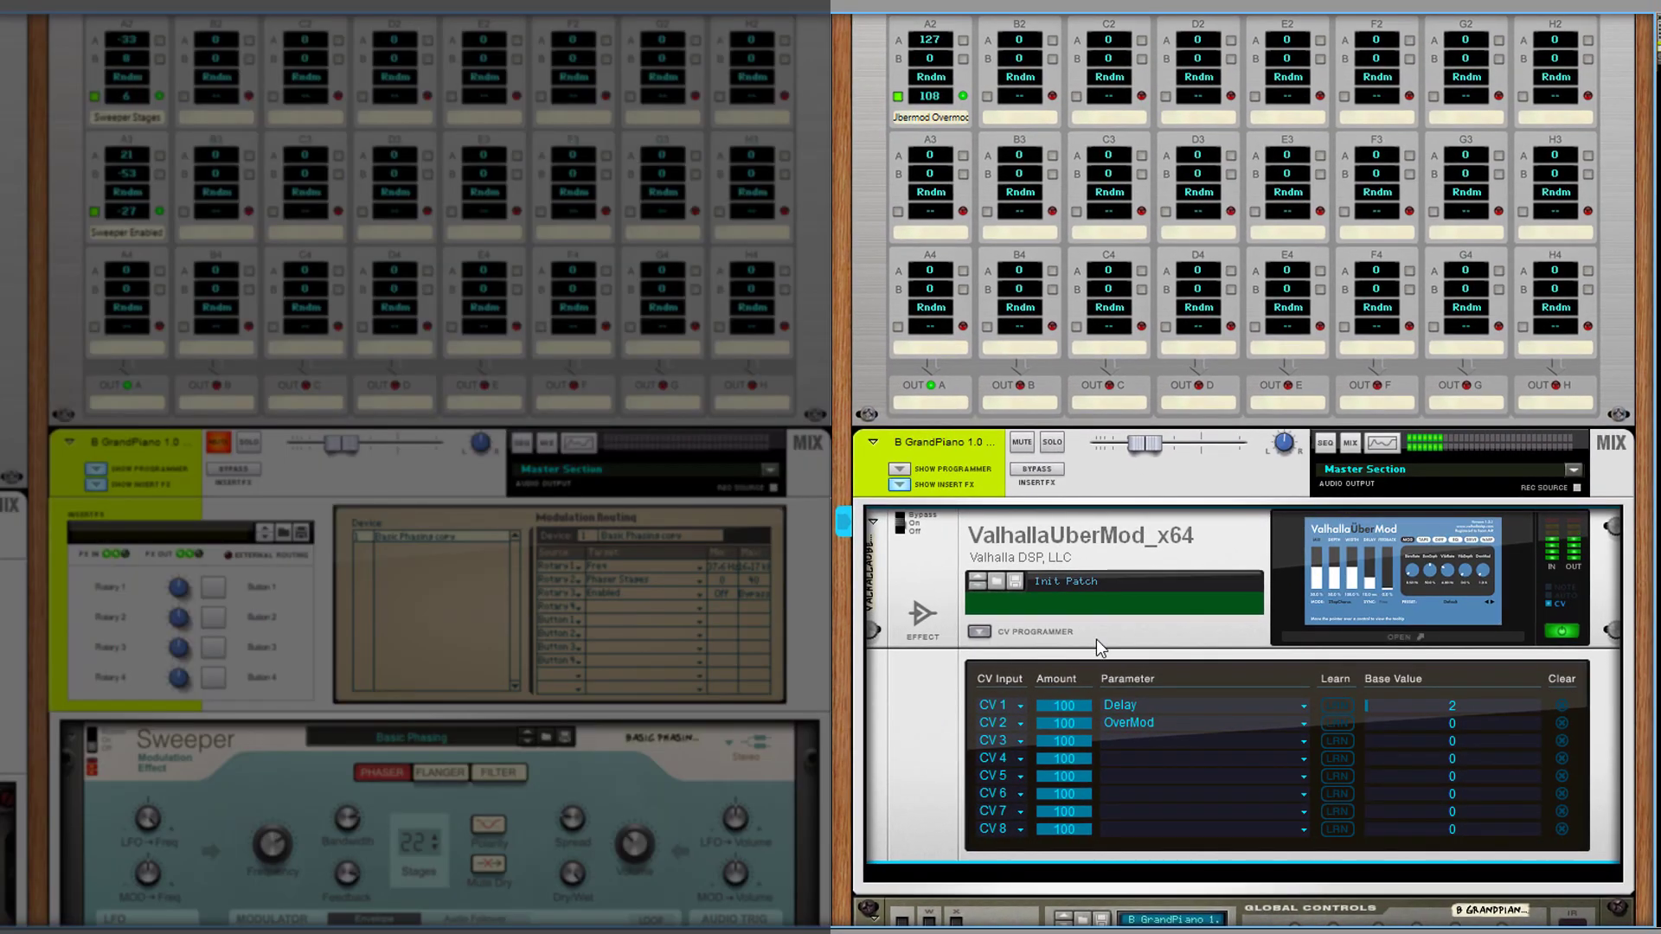
pyautogui.click(1396, 637)
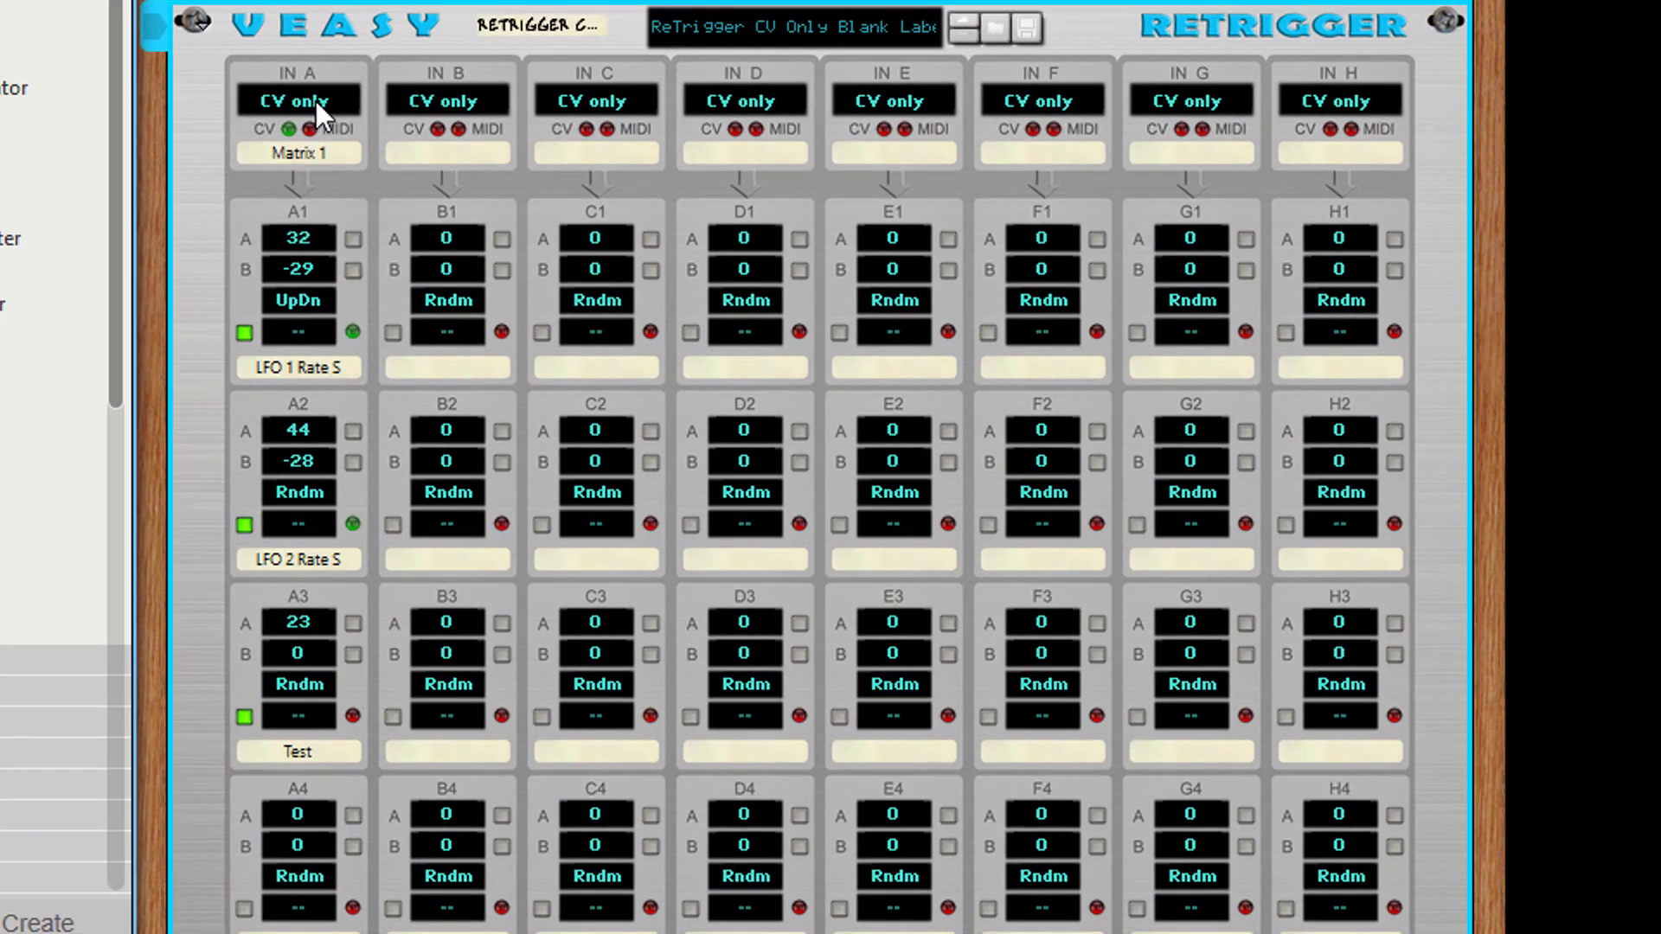
pyautogui.rightClick(315, 101)
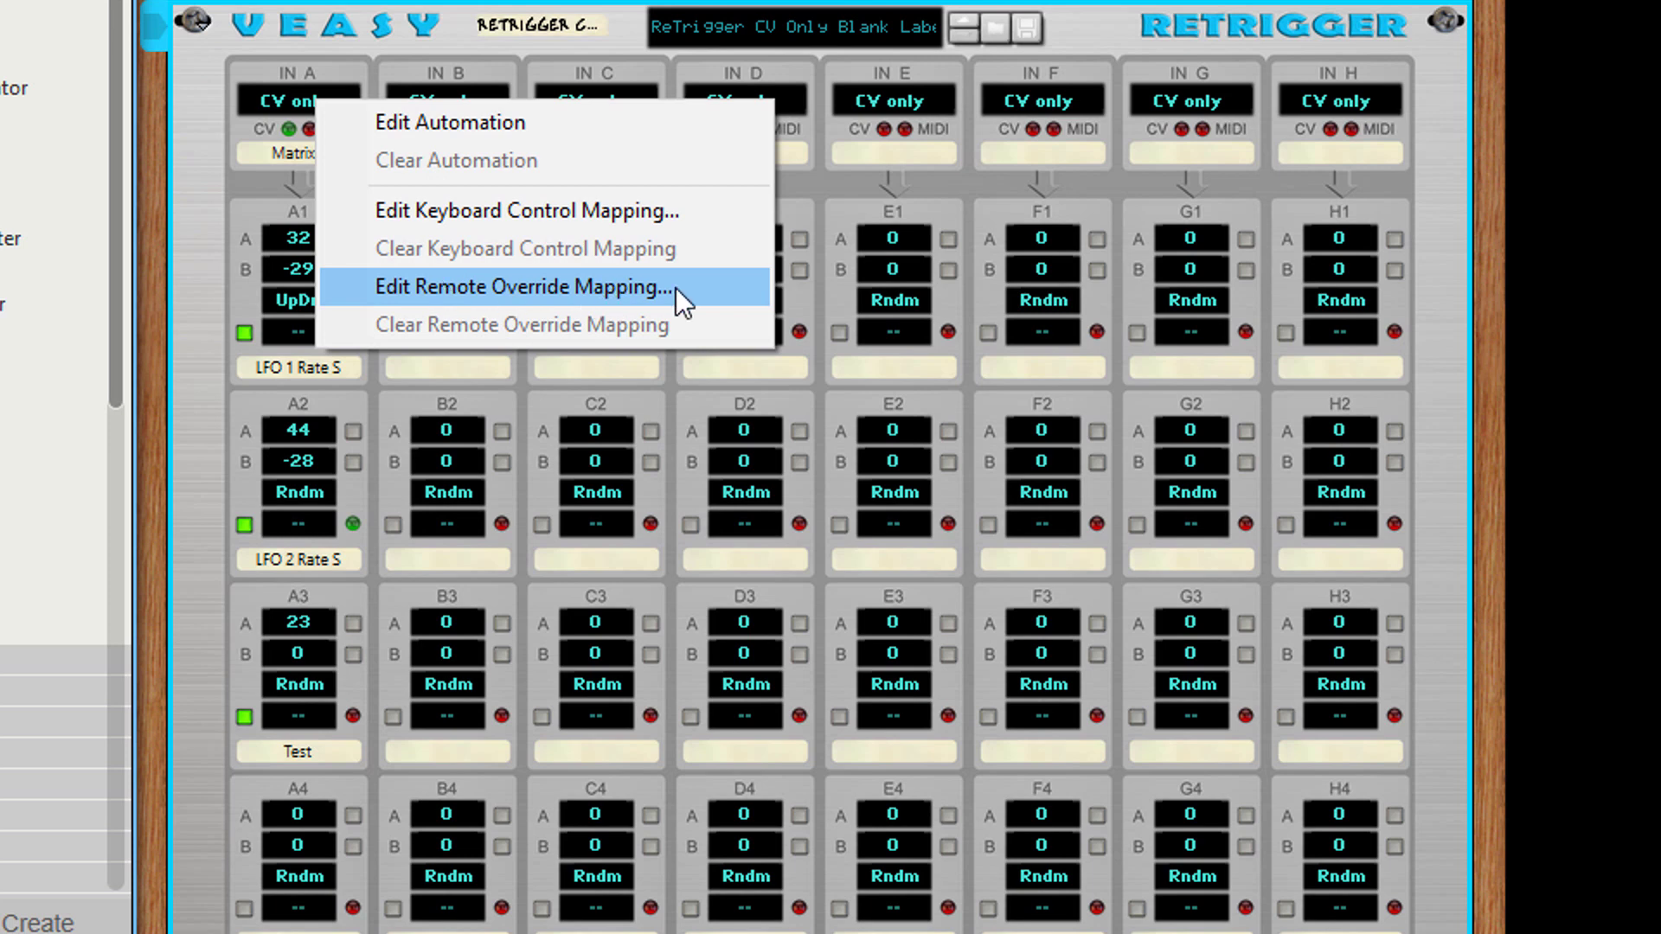
pyautogui.click(235, 205)
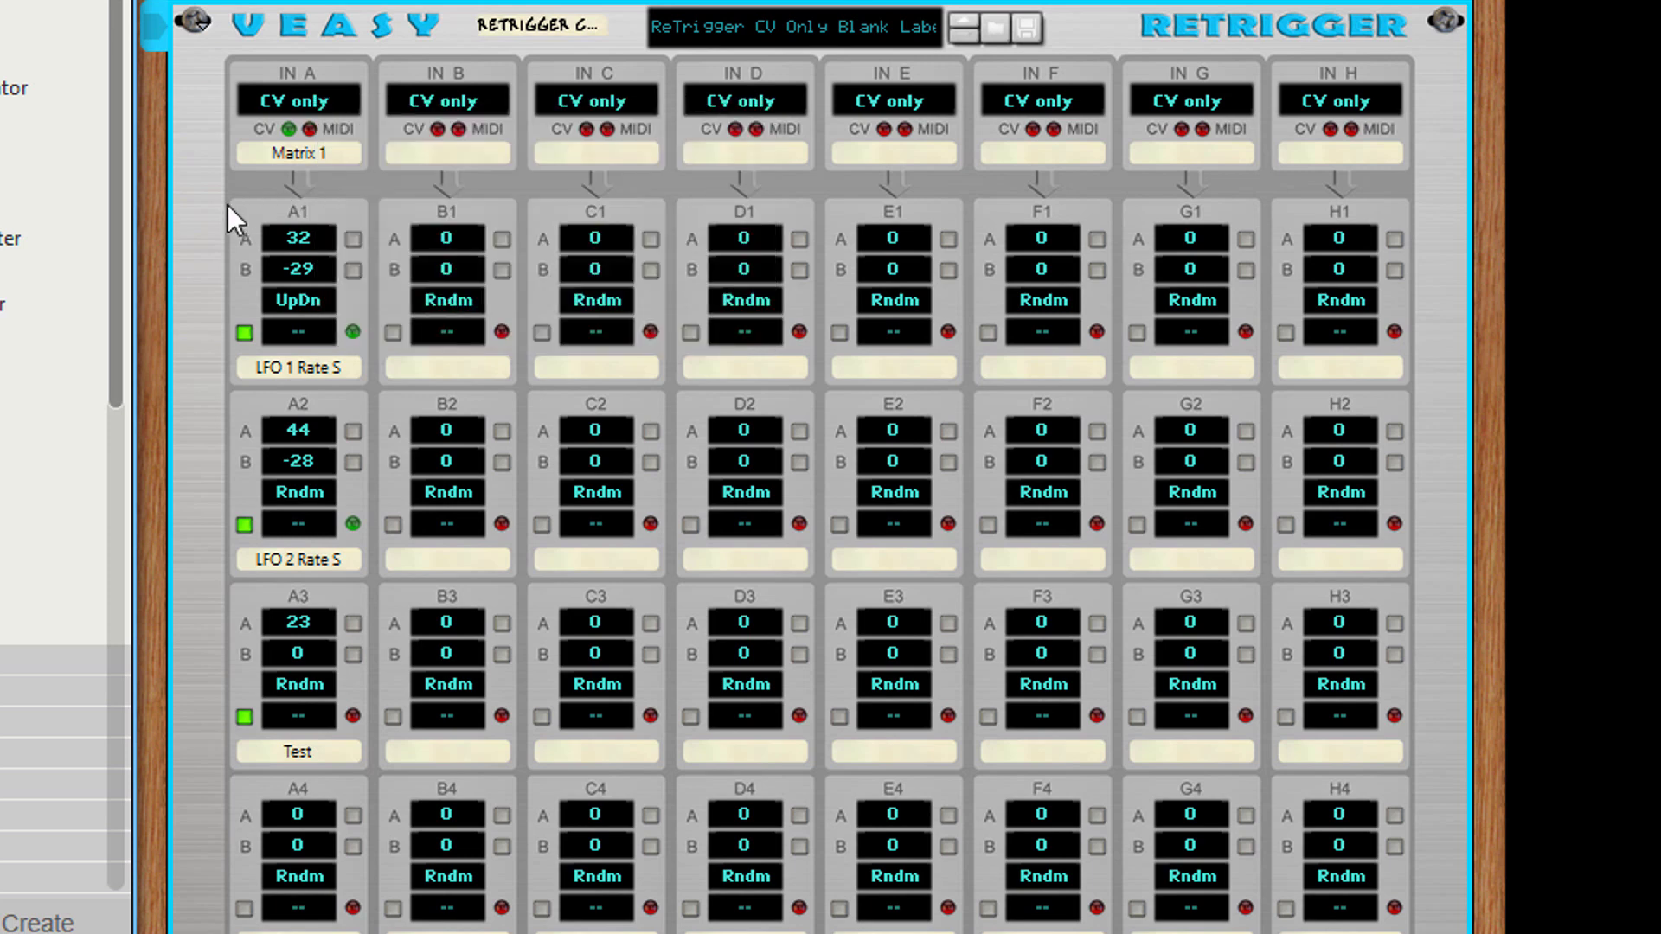
pyautogui.rightClick(280, 235)
pyautogui.click(329, 221)
pyautogui.rightClick(355, 232)
pyautogui.click(268, 263)
pyautogui.rightClick(284, 263)
pyautogui.rightClick(273, 300)
pyautogui.click(240, 332)
pyautogui.rightClick(241, 332)
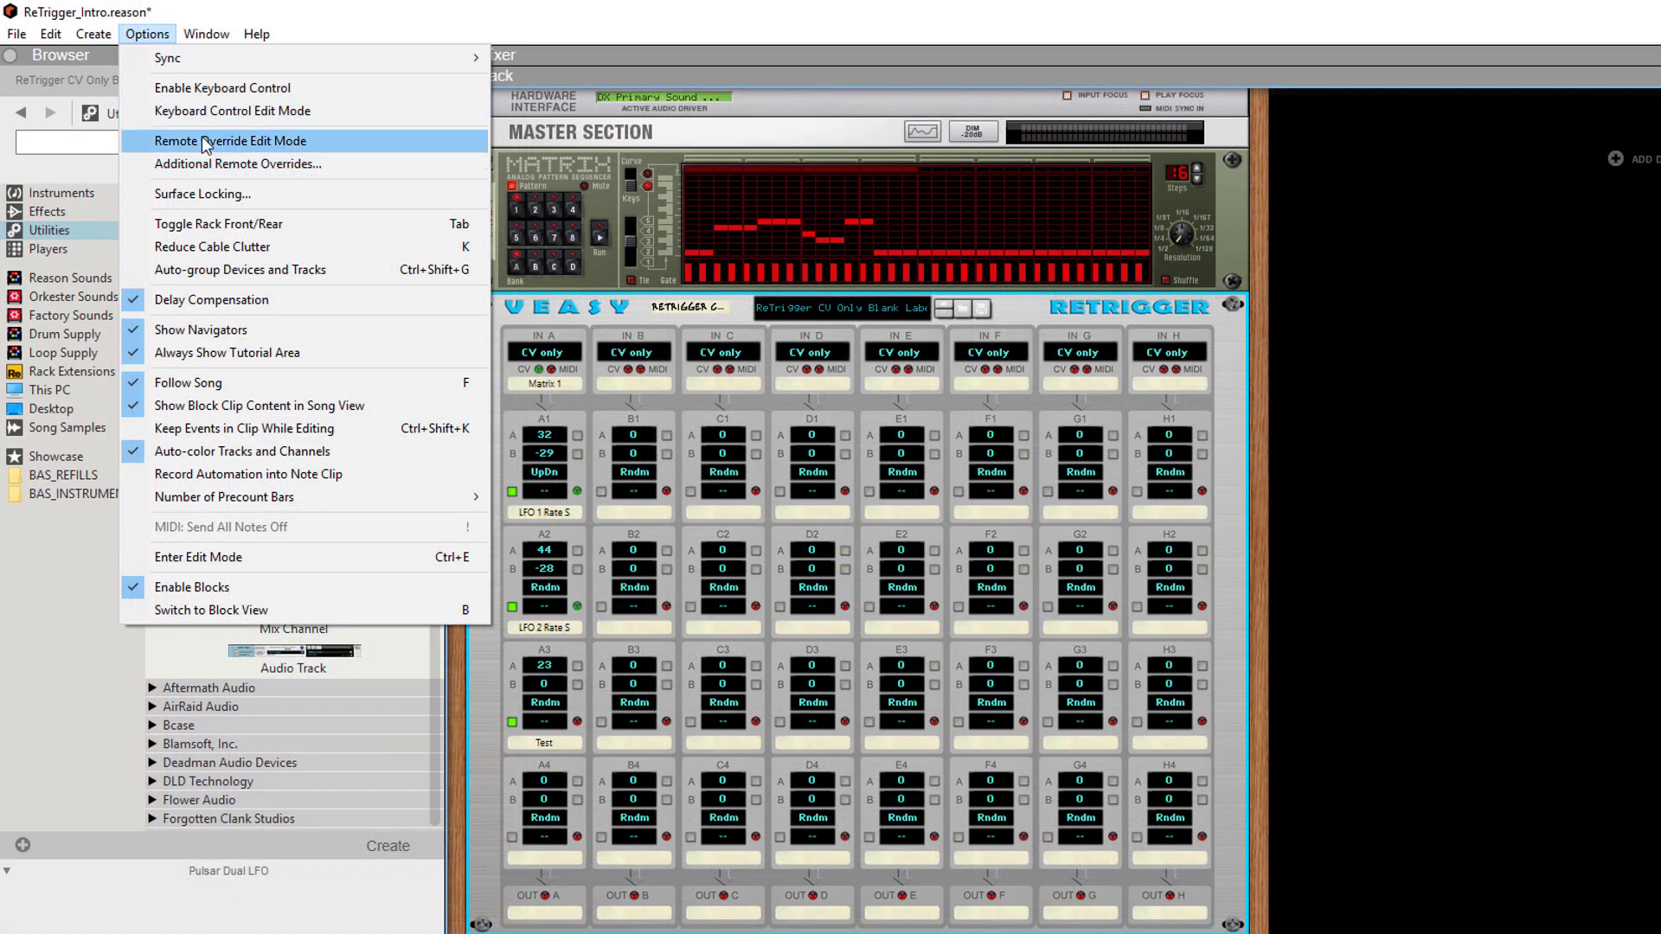
# - Turn Remote Override Edit Mode on, then switch it back off via the Options menu
pyautogui.click(207, 141)
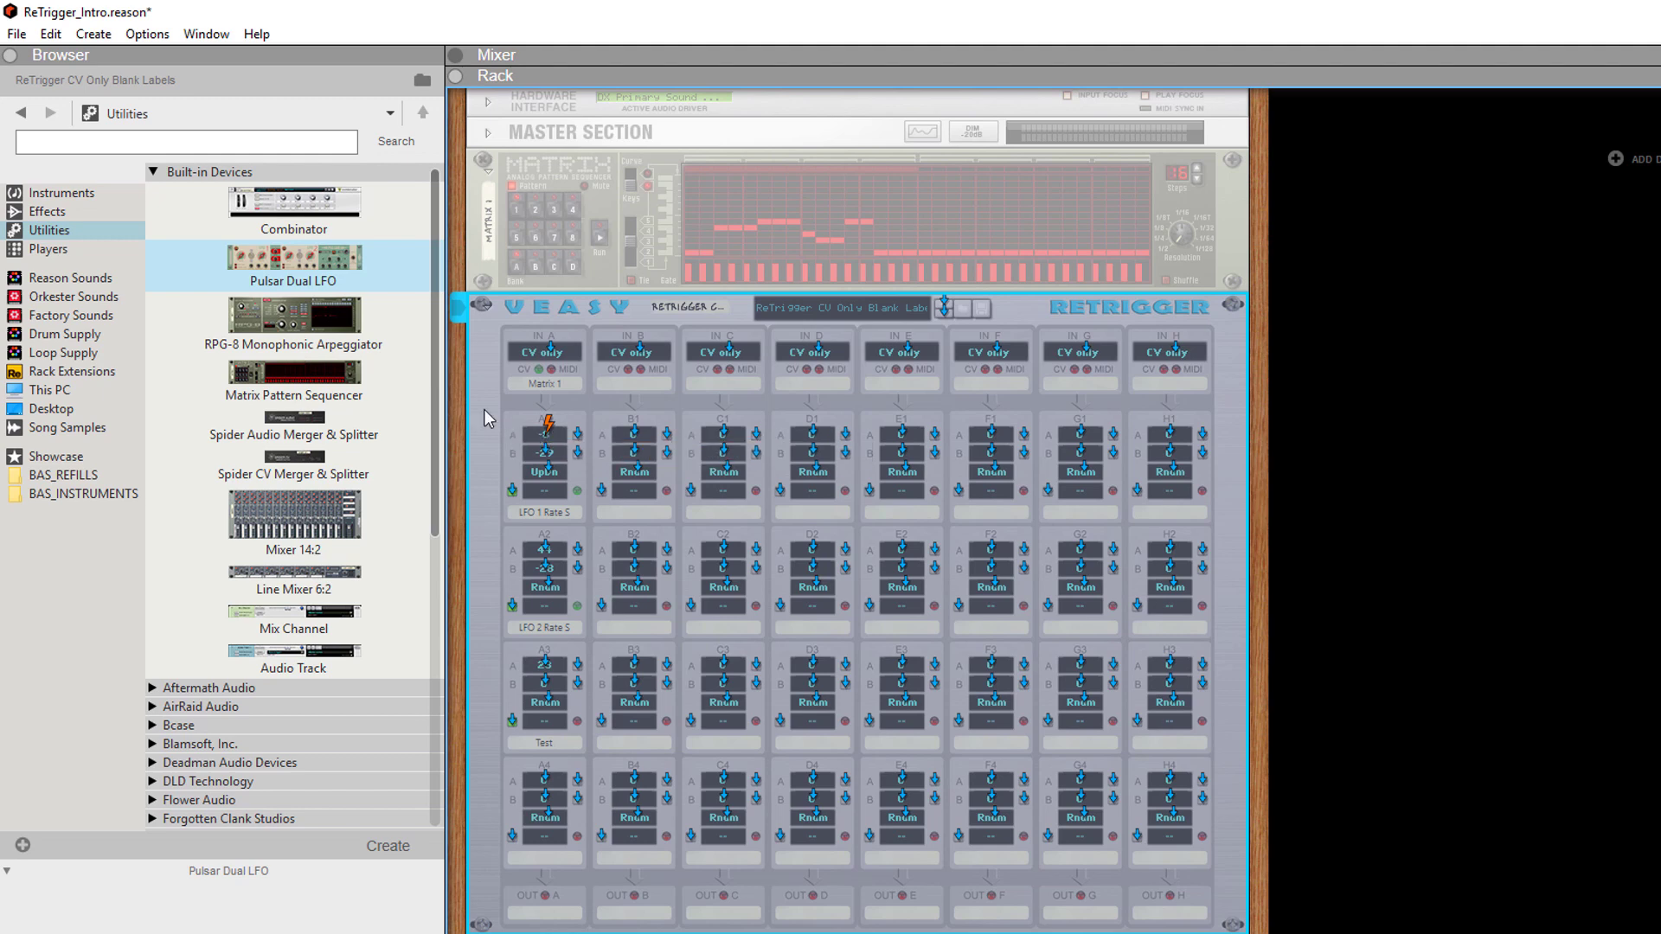
pyautogui.click(147, 34)
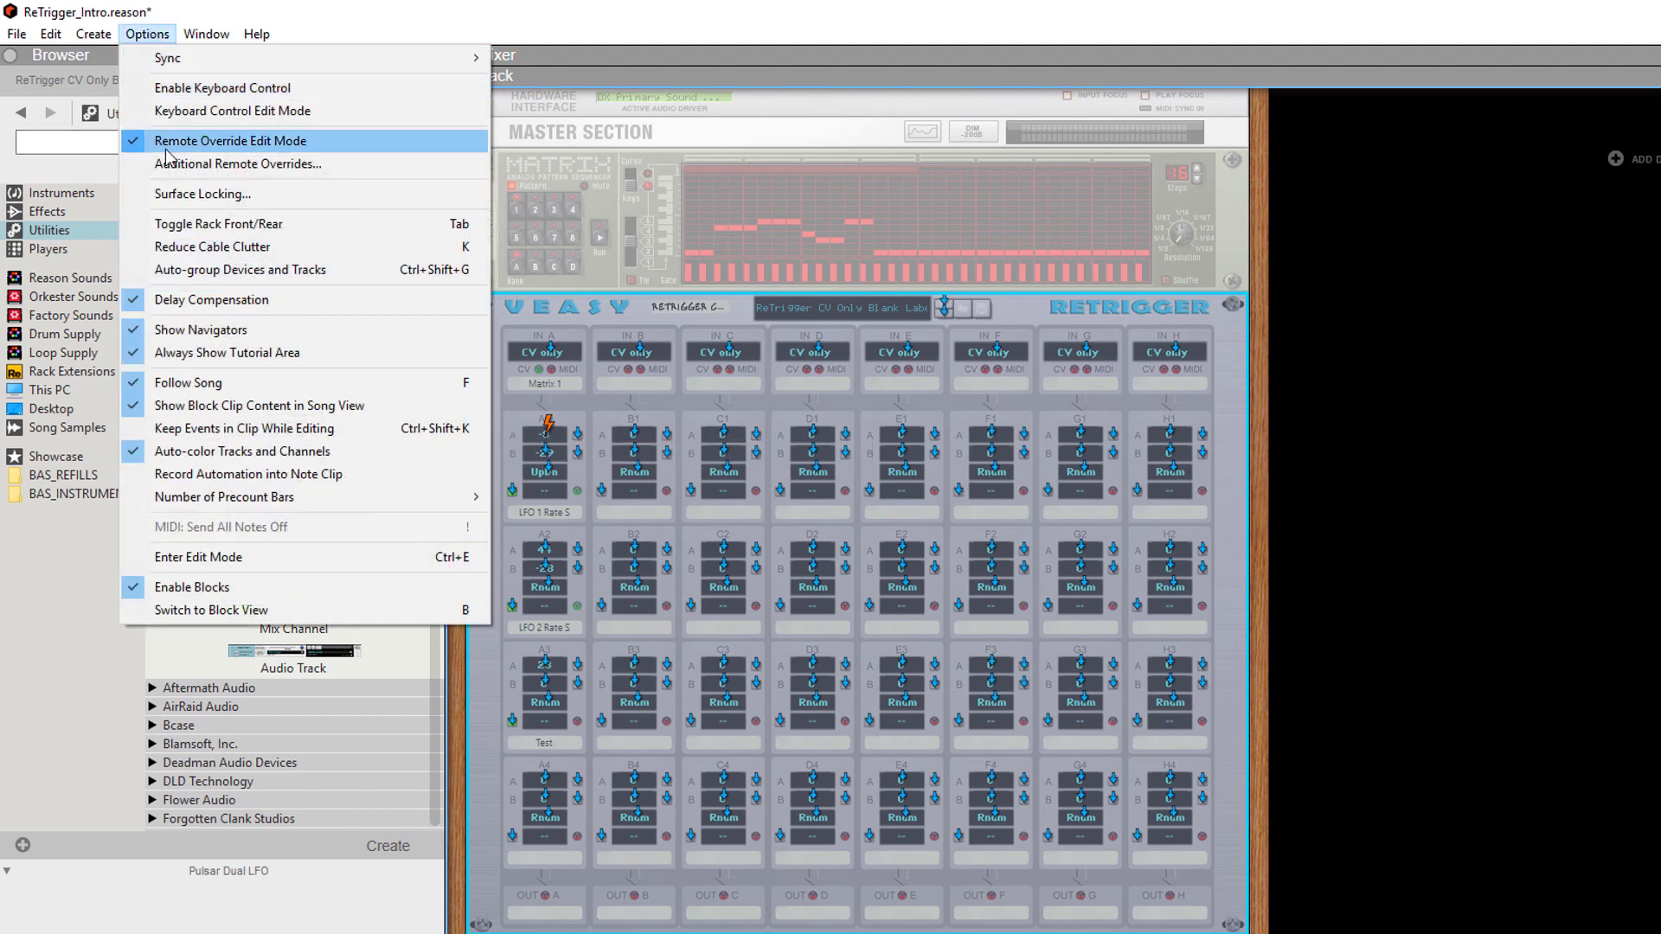
pyautogui.click(167, 144)
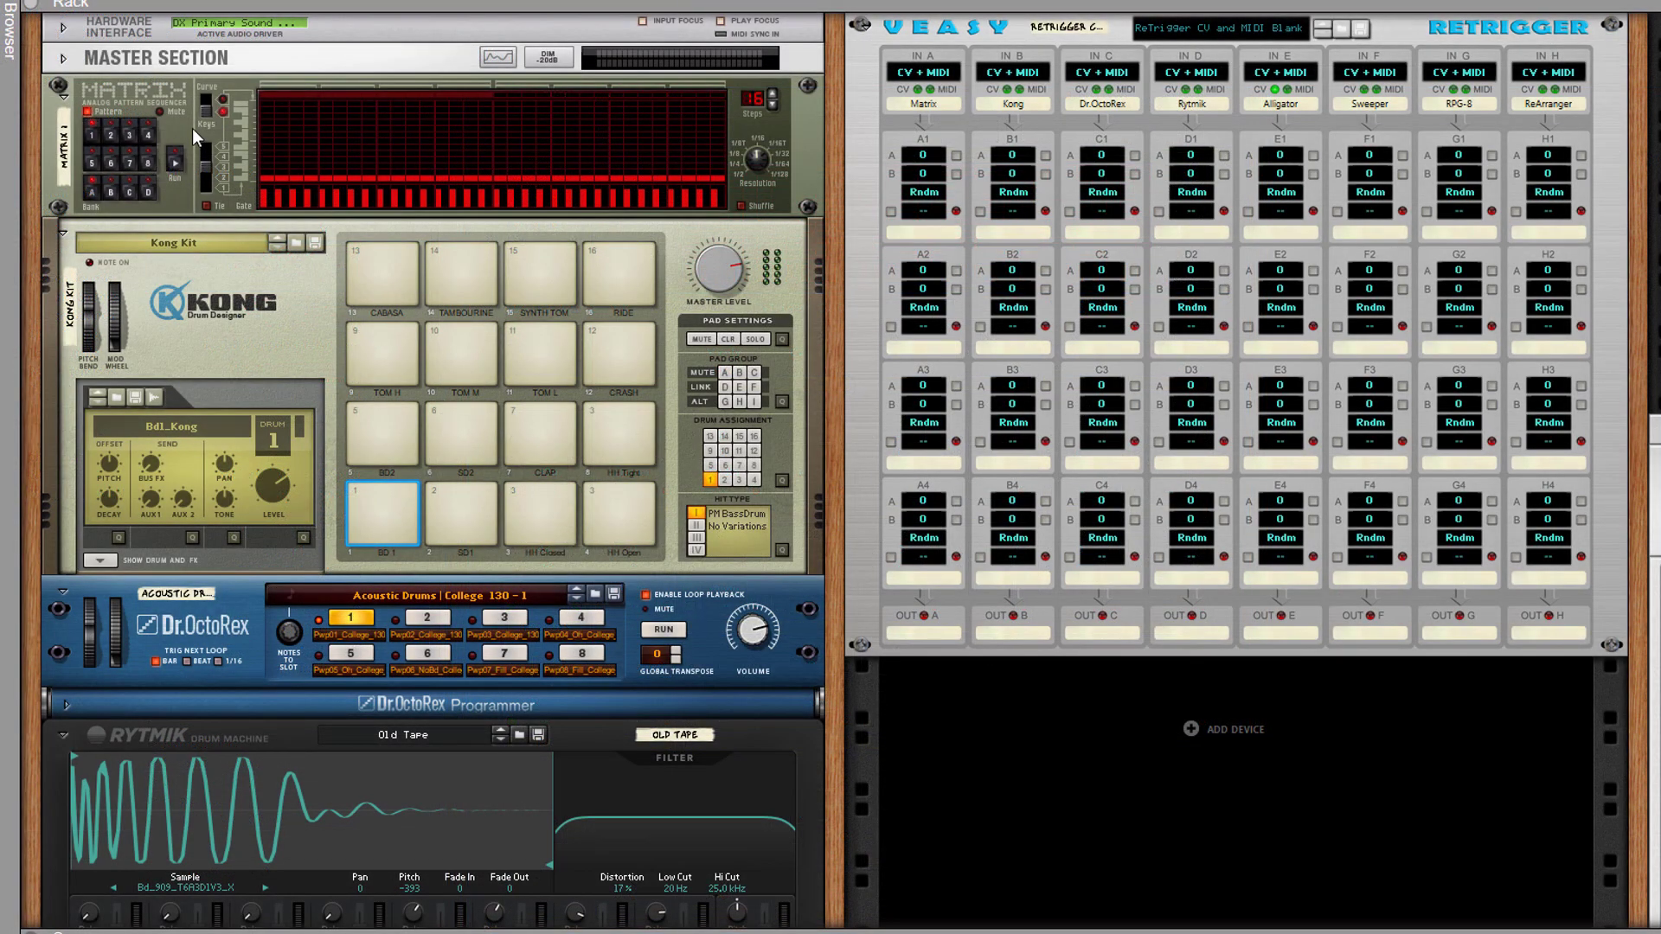
# - Inspect the rear cabling and expand, then fold, the Dr.OctoRex programmer panel
pyautogui.press('Tab')
pyautogui.press('Tab')
pyautogui.press('Tab')
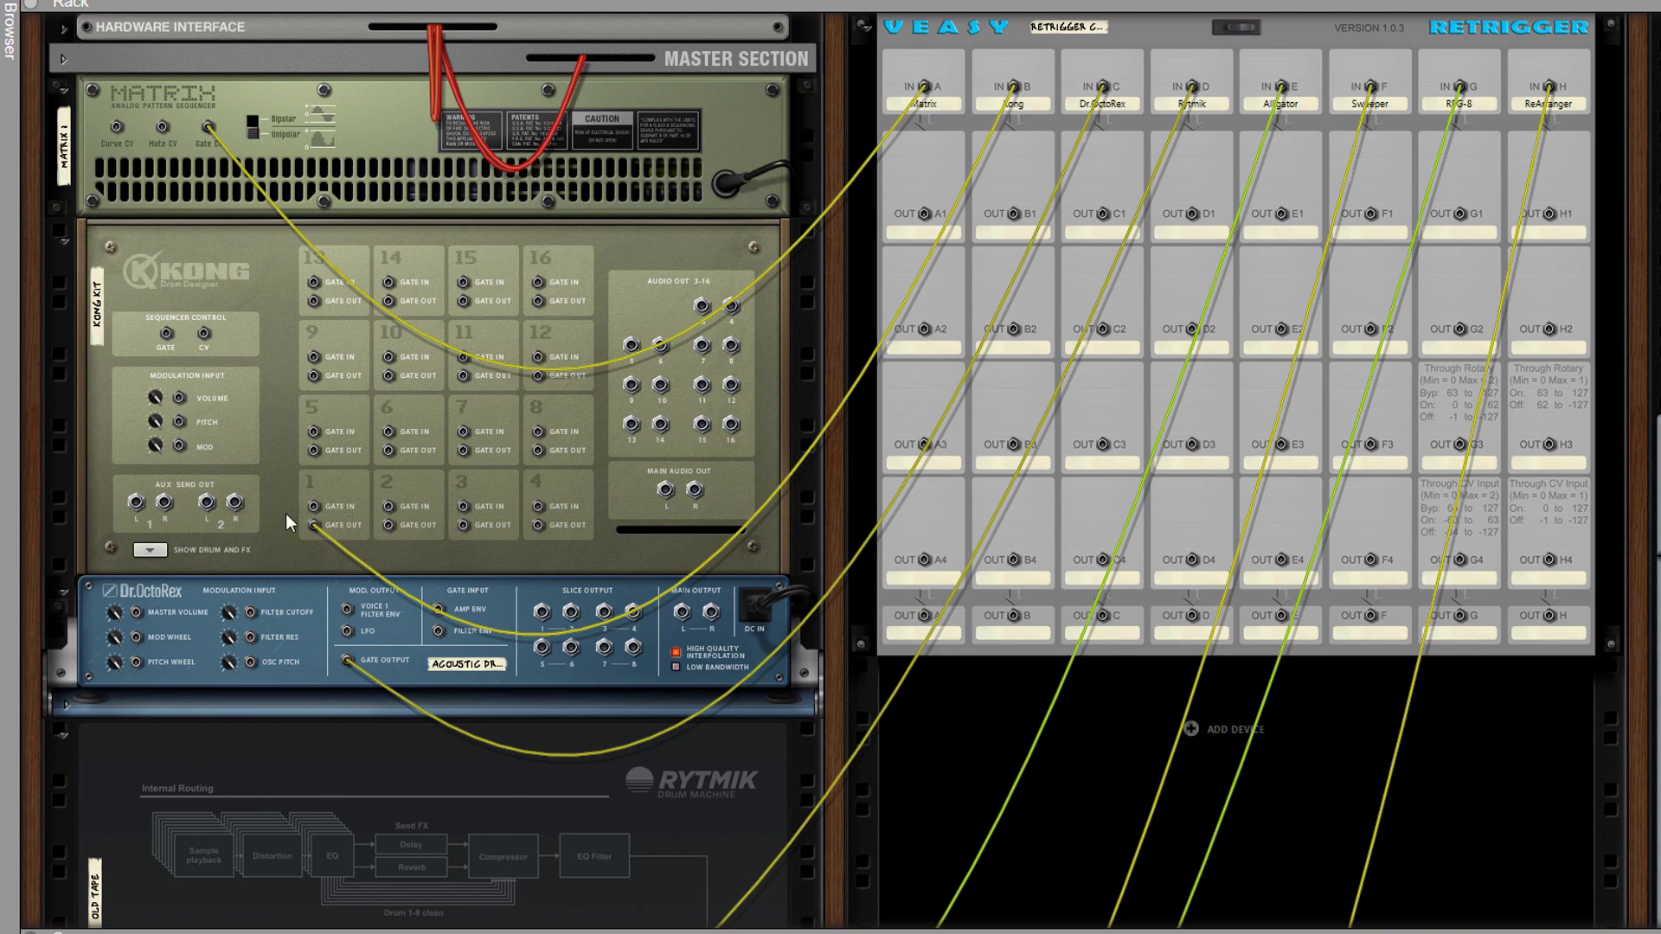
pyautogui.press('Tab')
pyautogui.press('Tab')
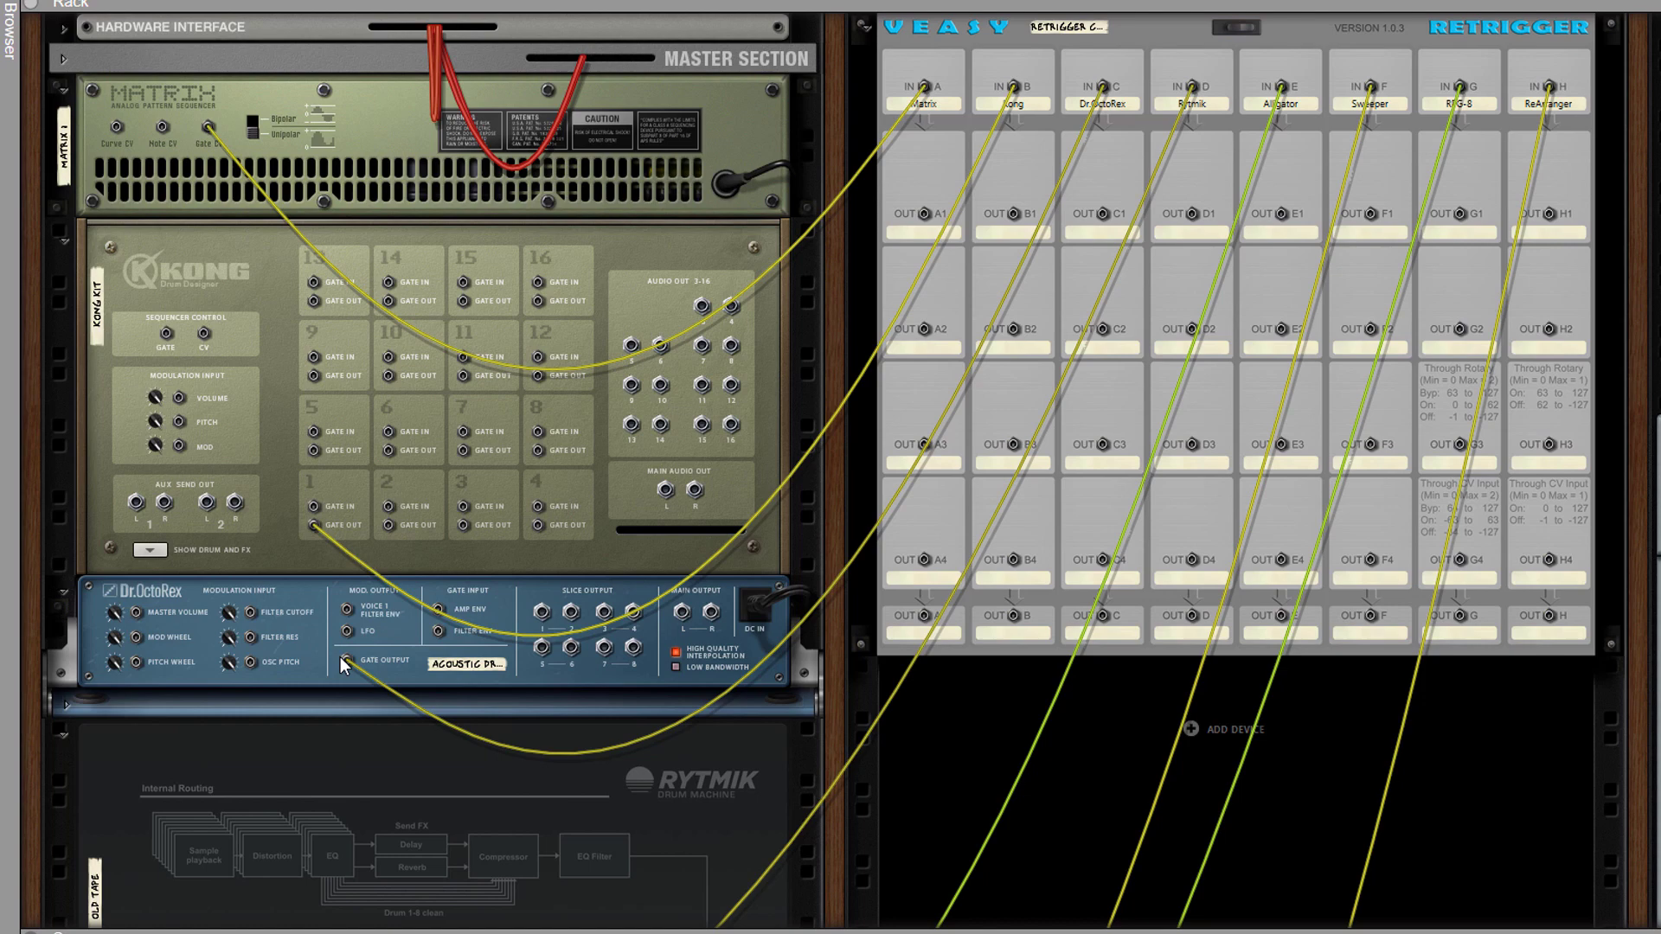
pyautogui.press('Tab')
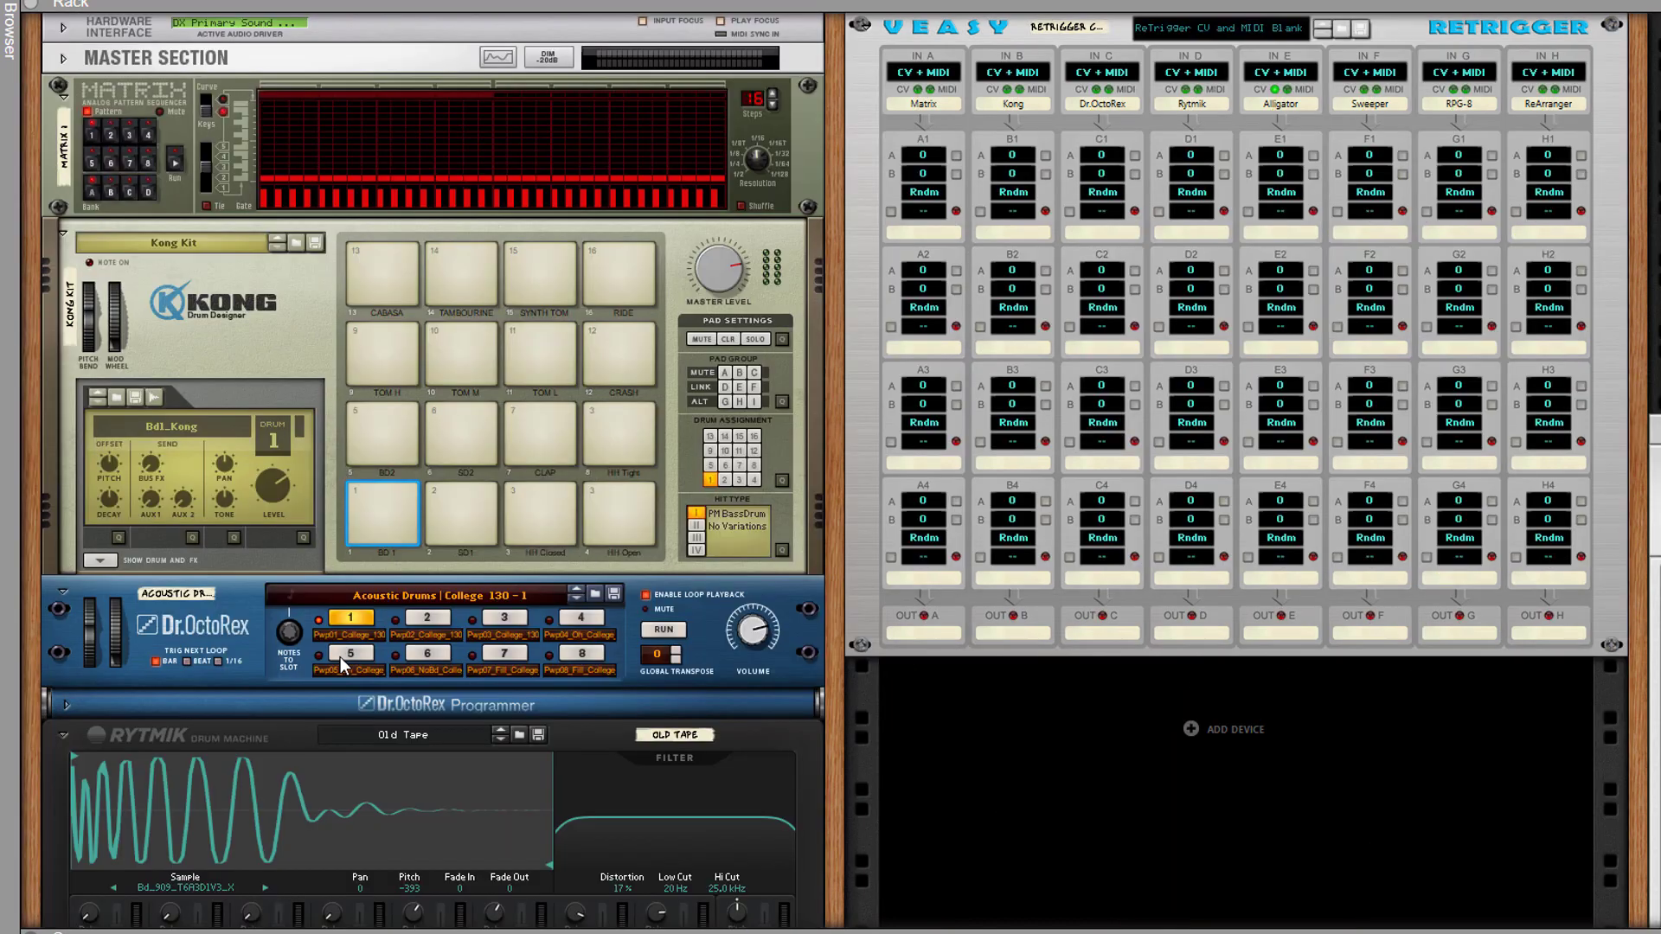
pyautogui.click(67, 705)
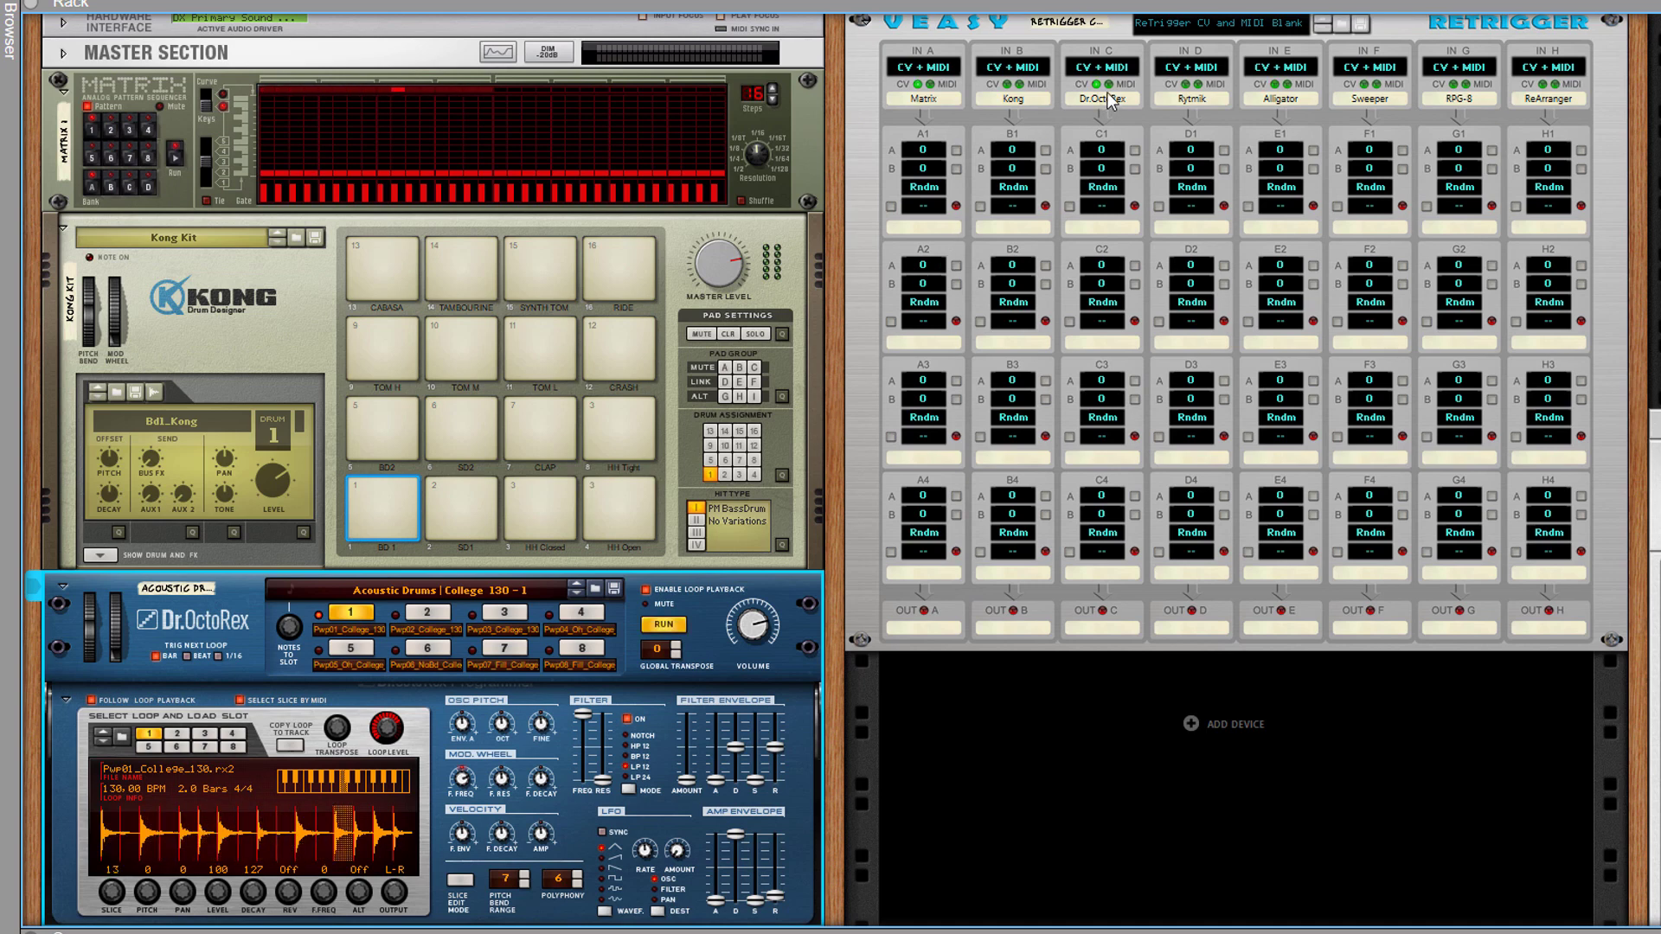
pyautogui.click(63, 586)
pyautogui.press('Tab')
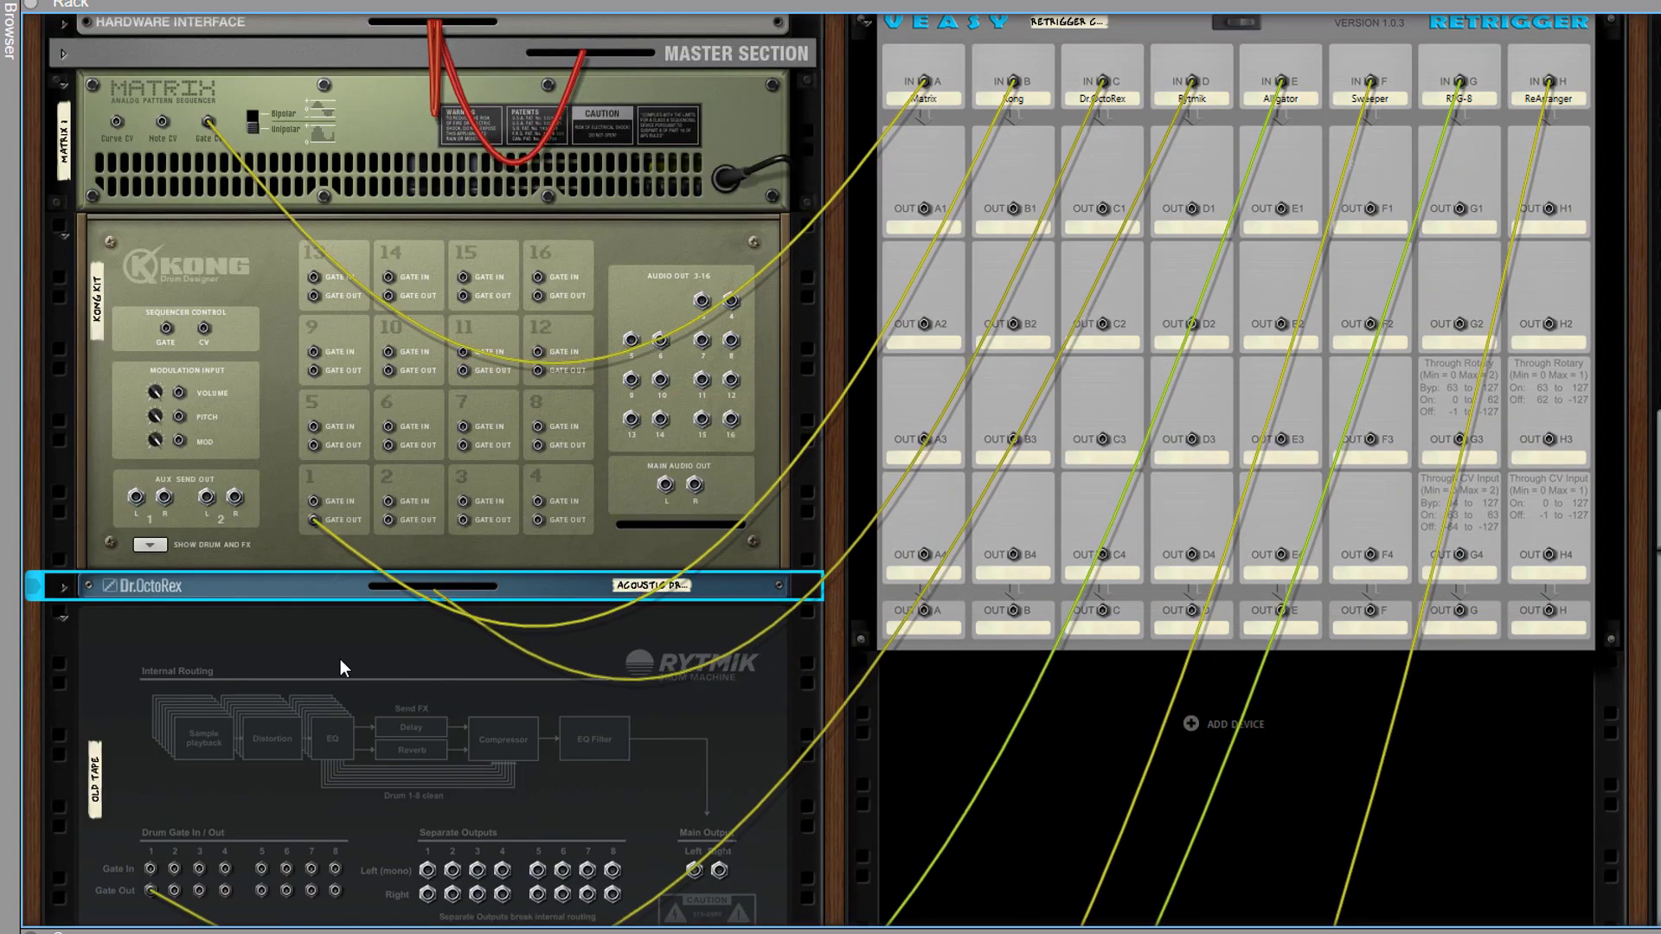
pyautogui.press('Tab')
pyautogui.press('Tab')
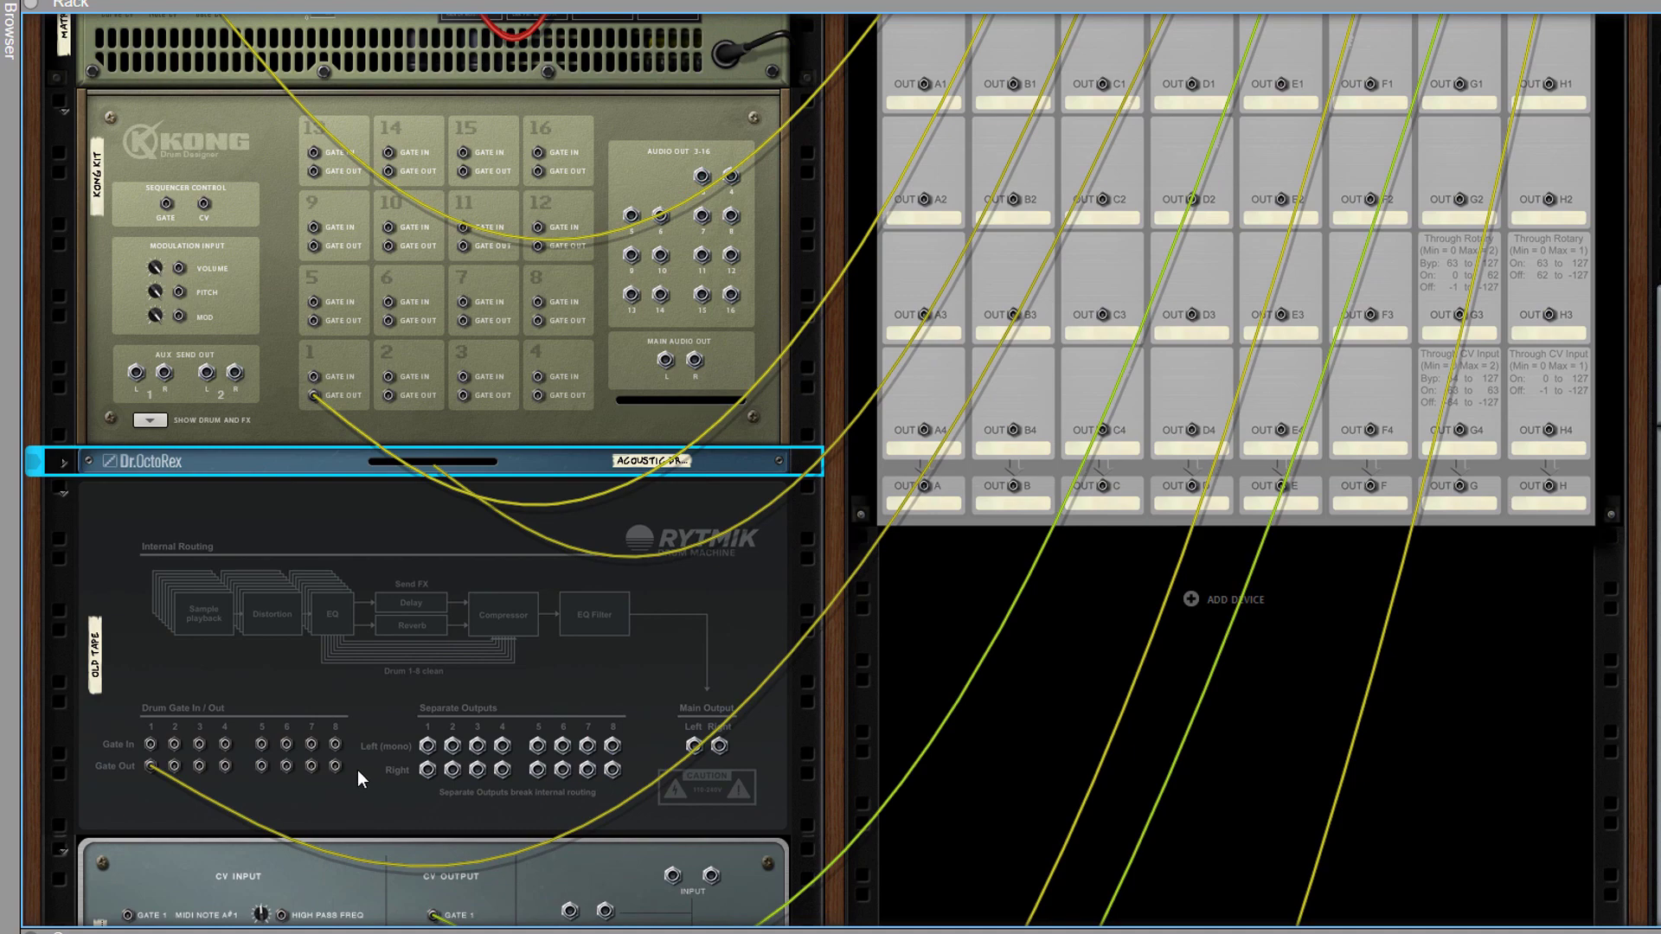
pyautogui.press('Tab')
# - Check the gate cables from Alligator, Sweeper's Trigger output and RPG-8 on the rack's back
pyautogui.scroll(-5, 414, 601)
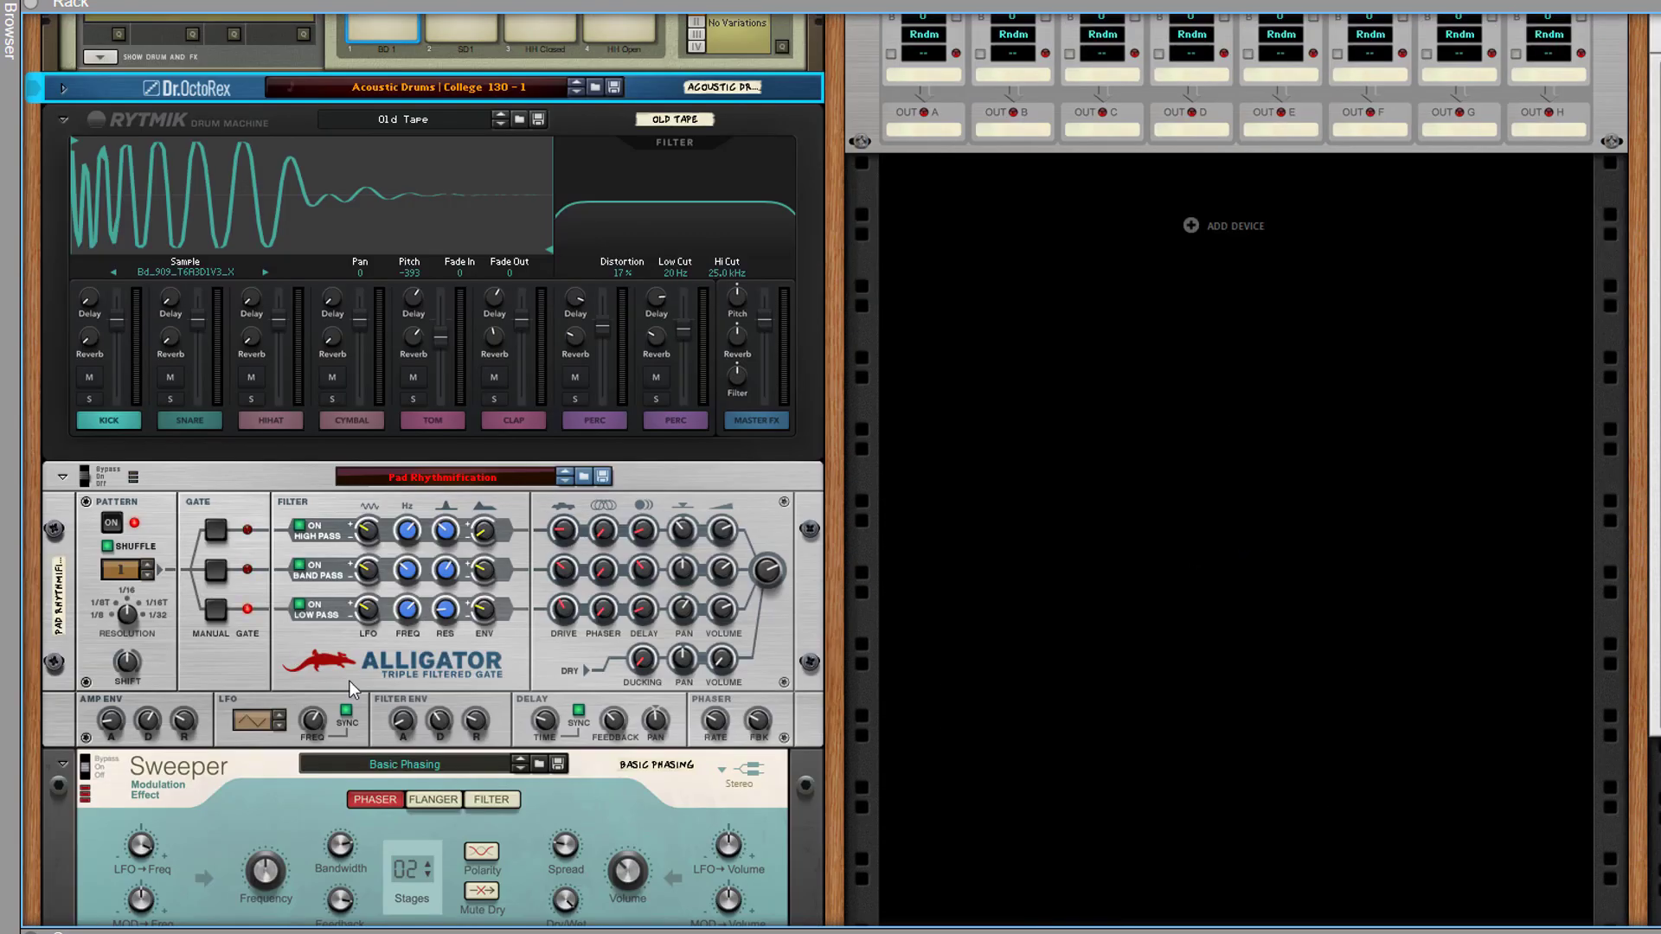
pyautogui.press('Tab')
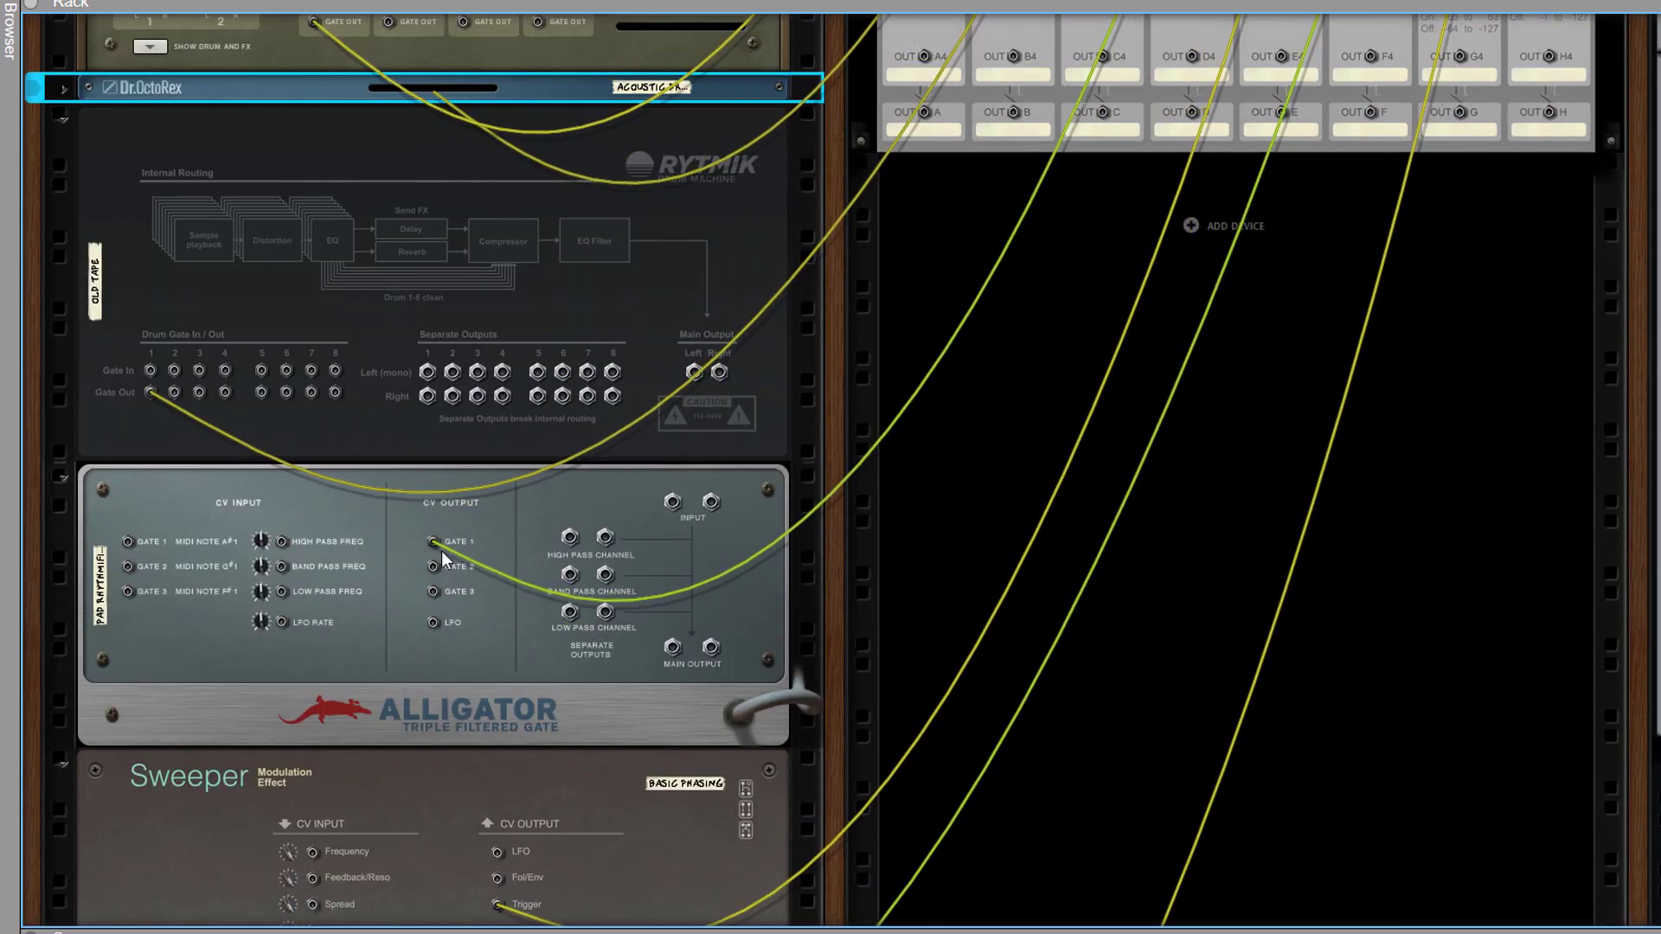
pyautogui.press('Tab')
pyautogui.scroll(-5, 355, 640)
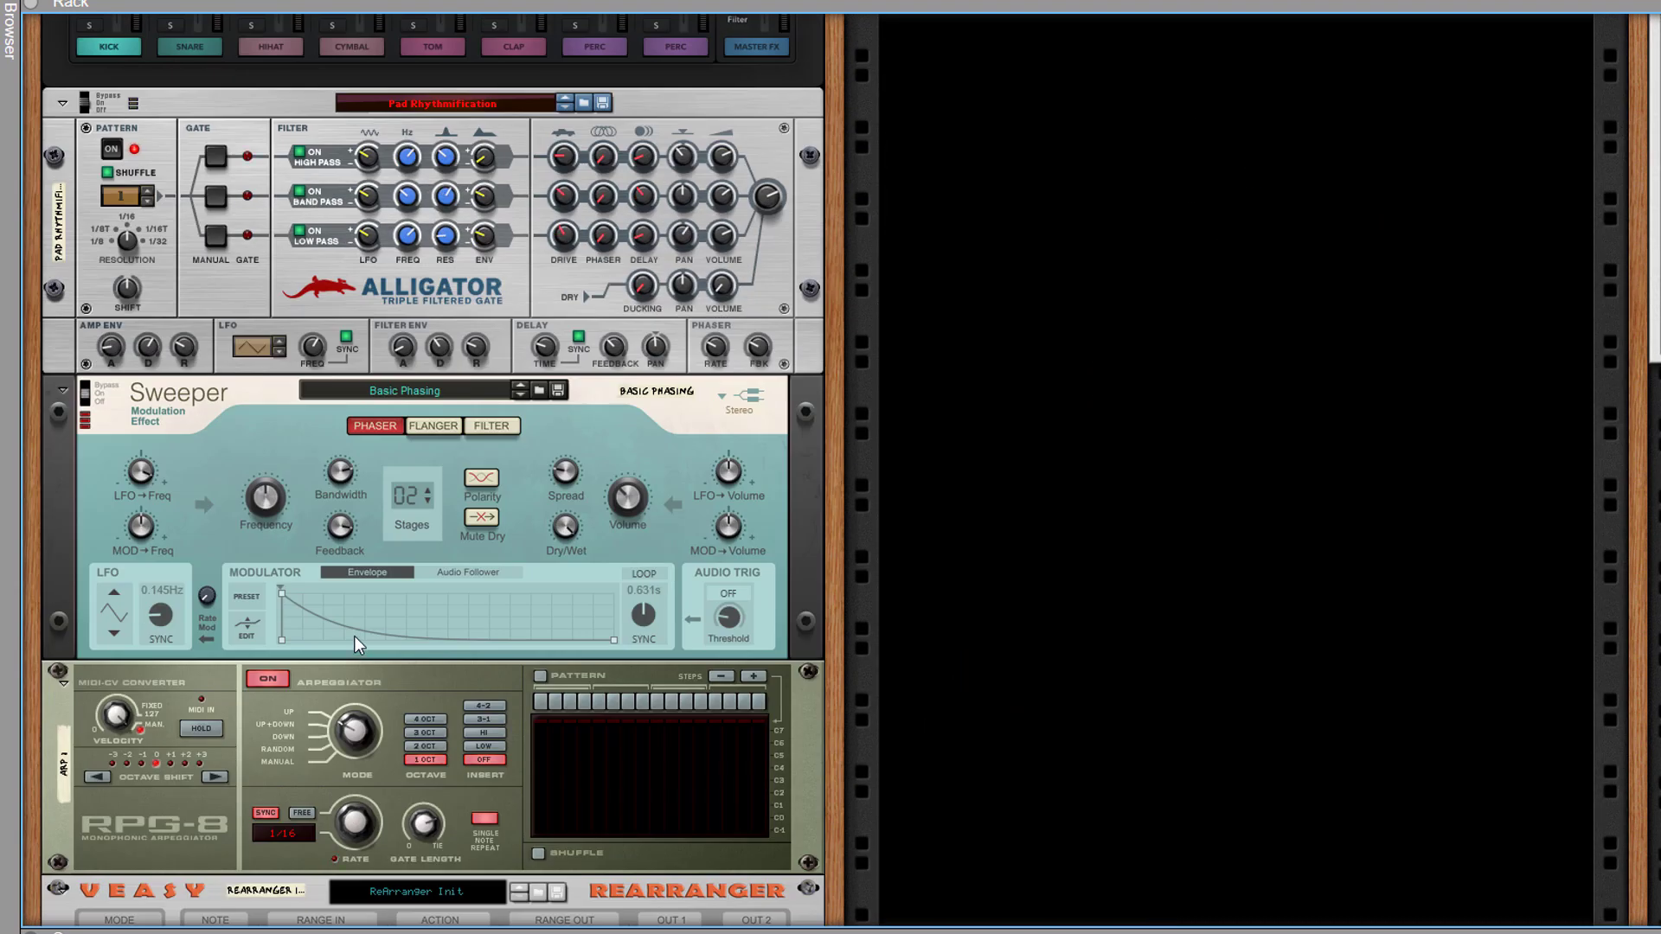
pyautogui.press('Tab')
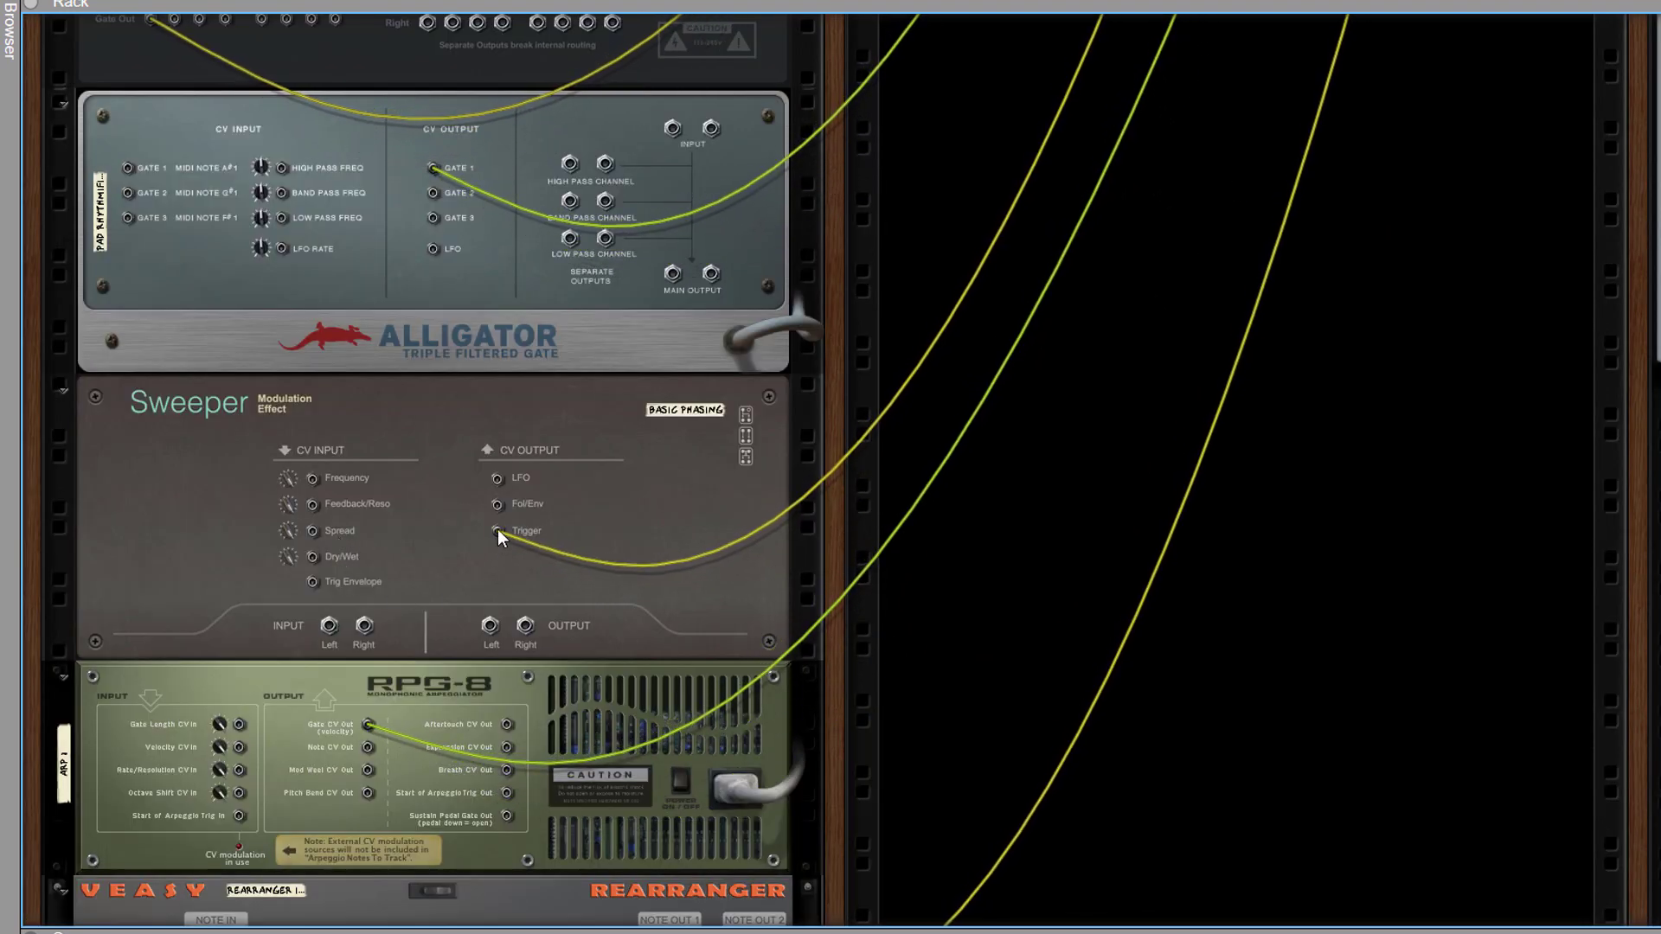
pyautogui.press('Tab')
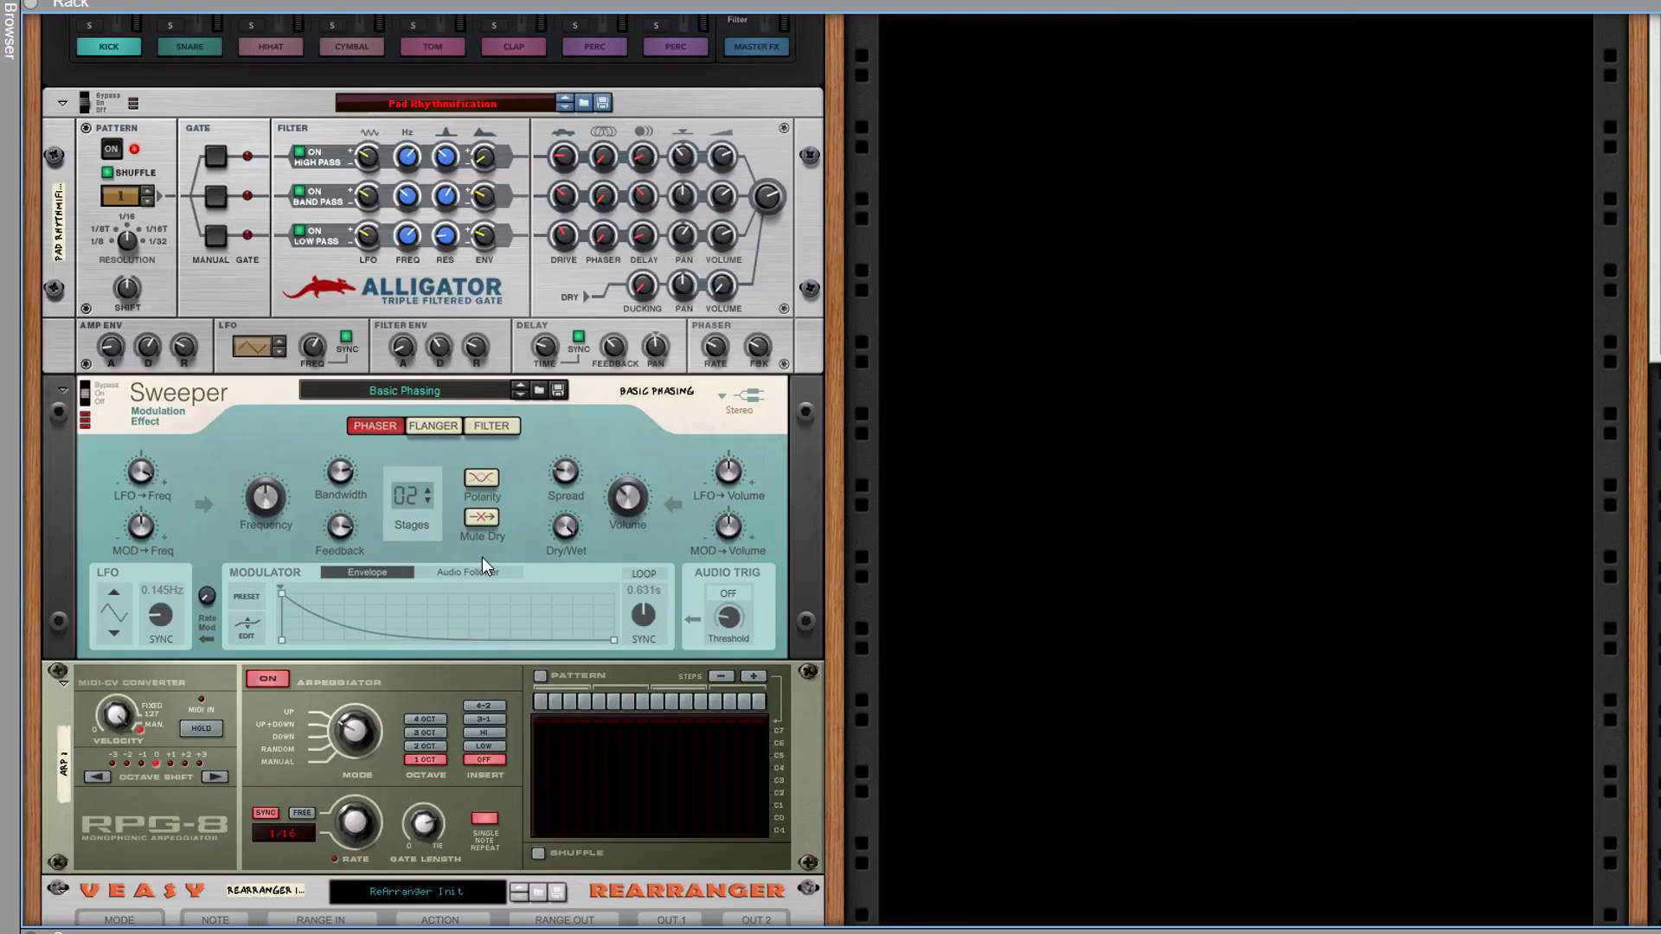
pyautogui.scroll(-2, 511, 629)
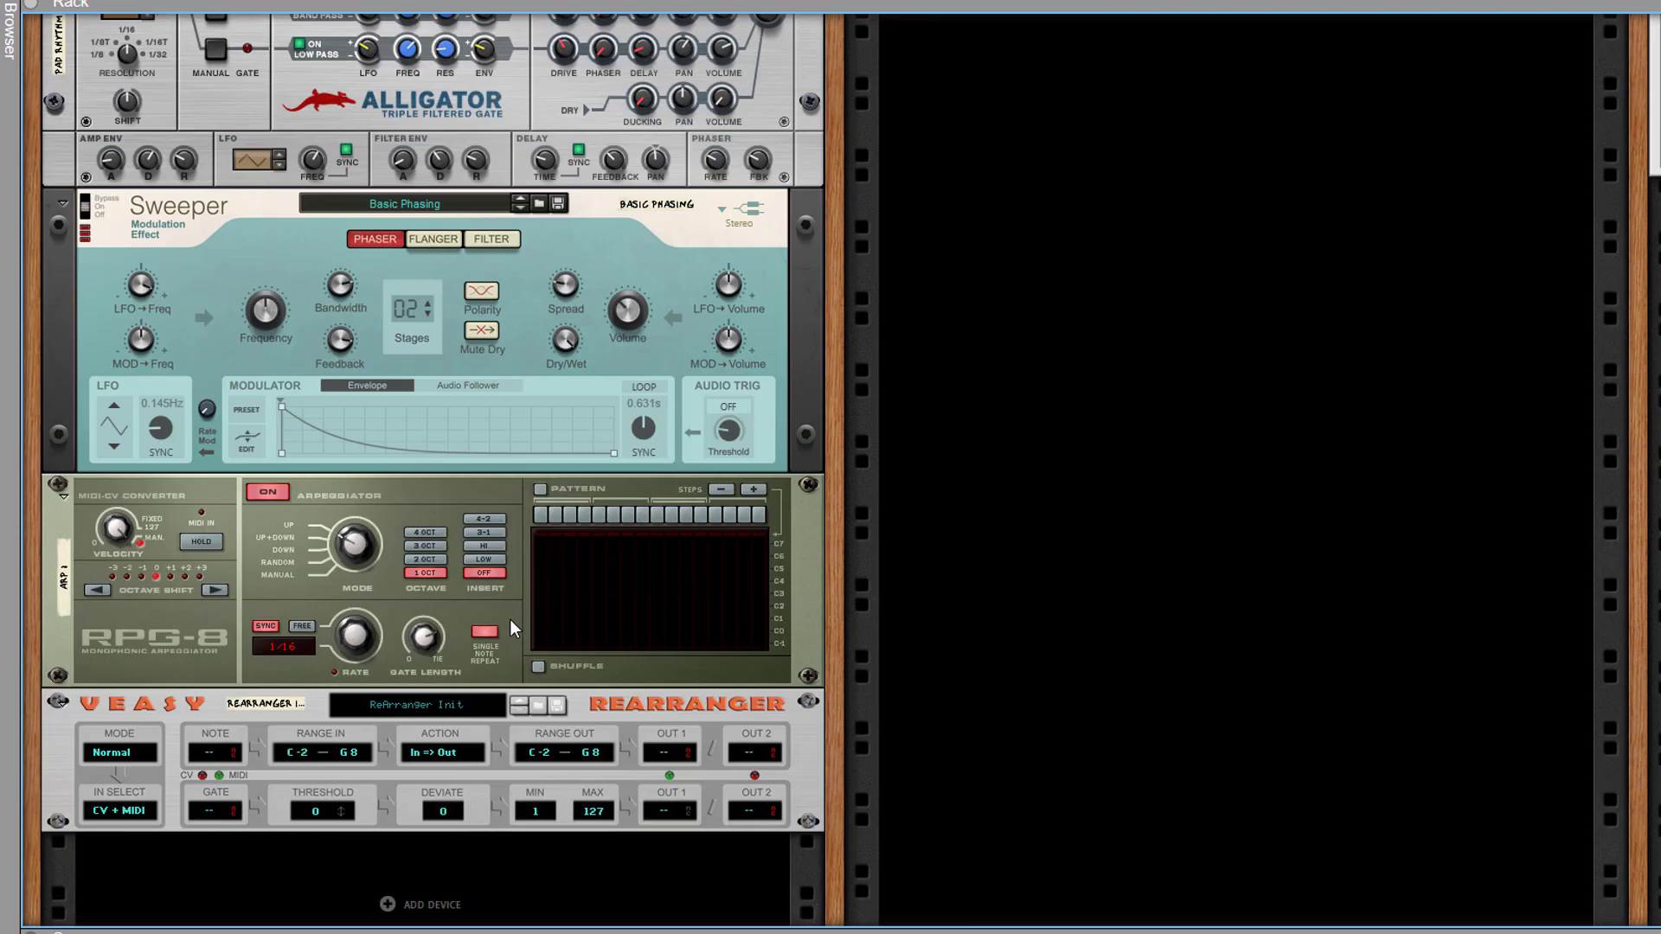
pyautogui.press('Tab')
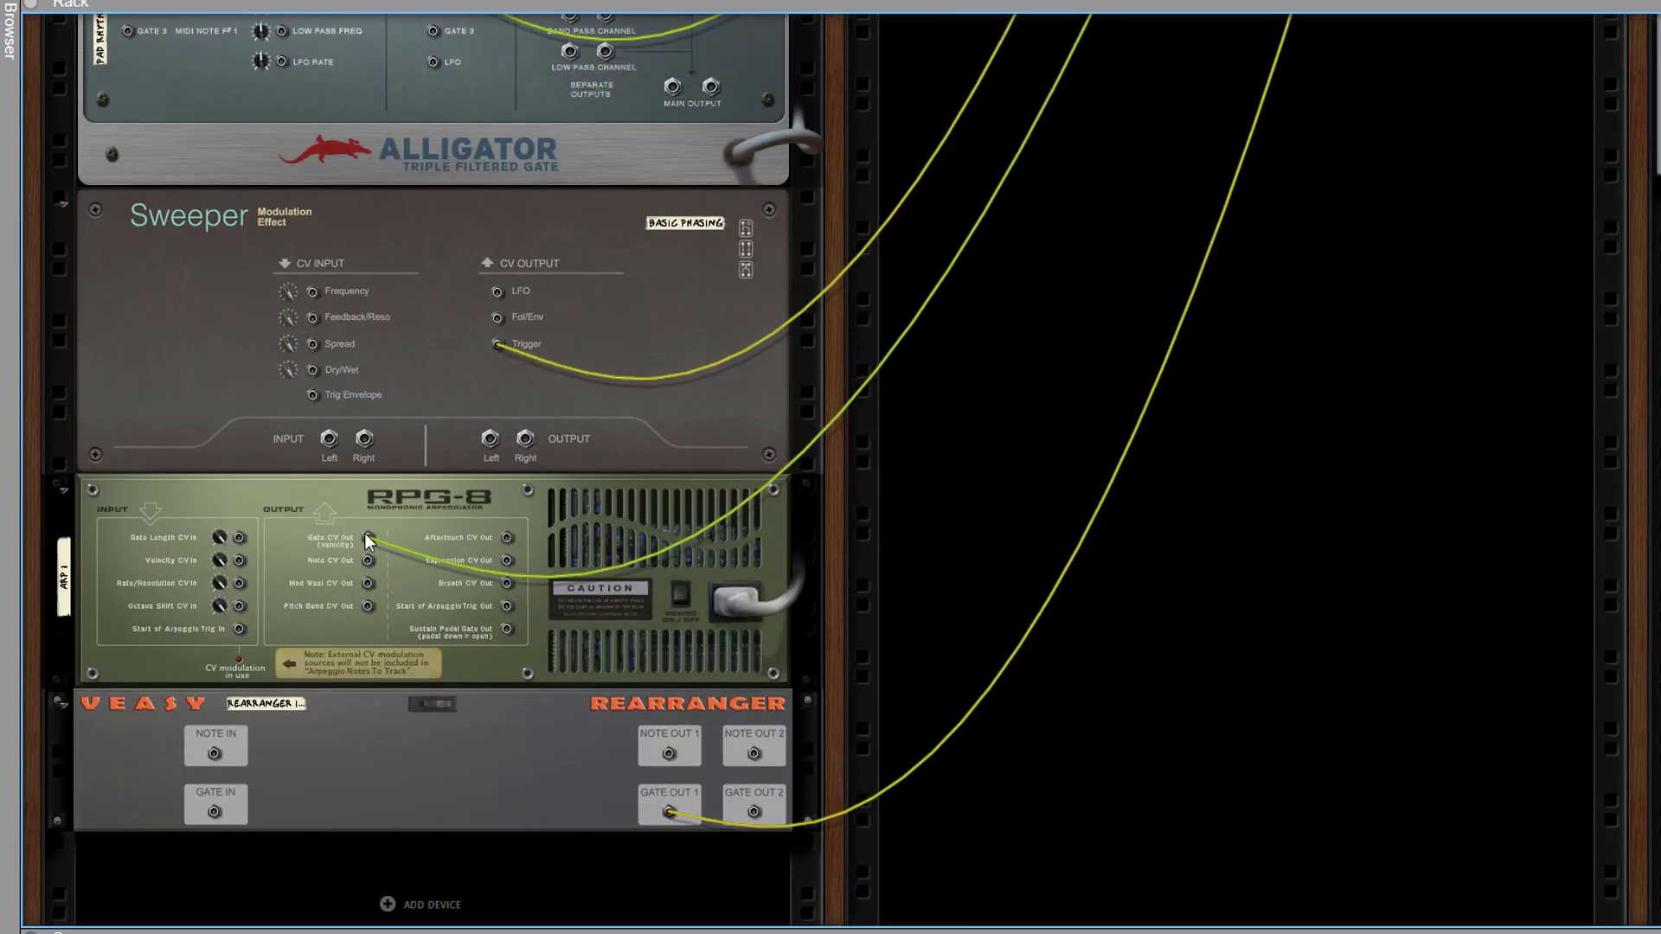
pyautogui.press('Tab')
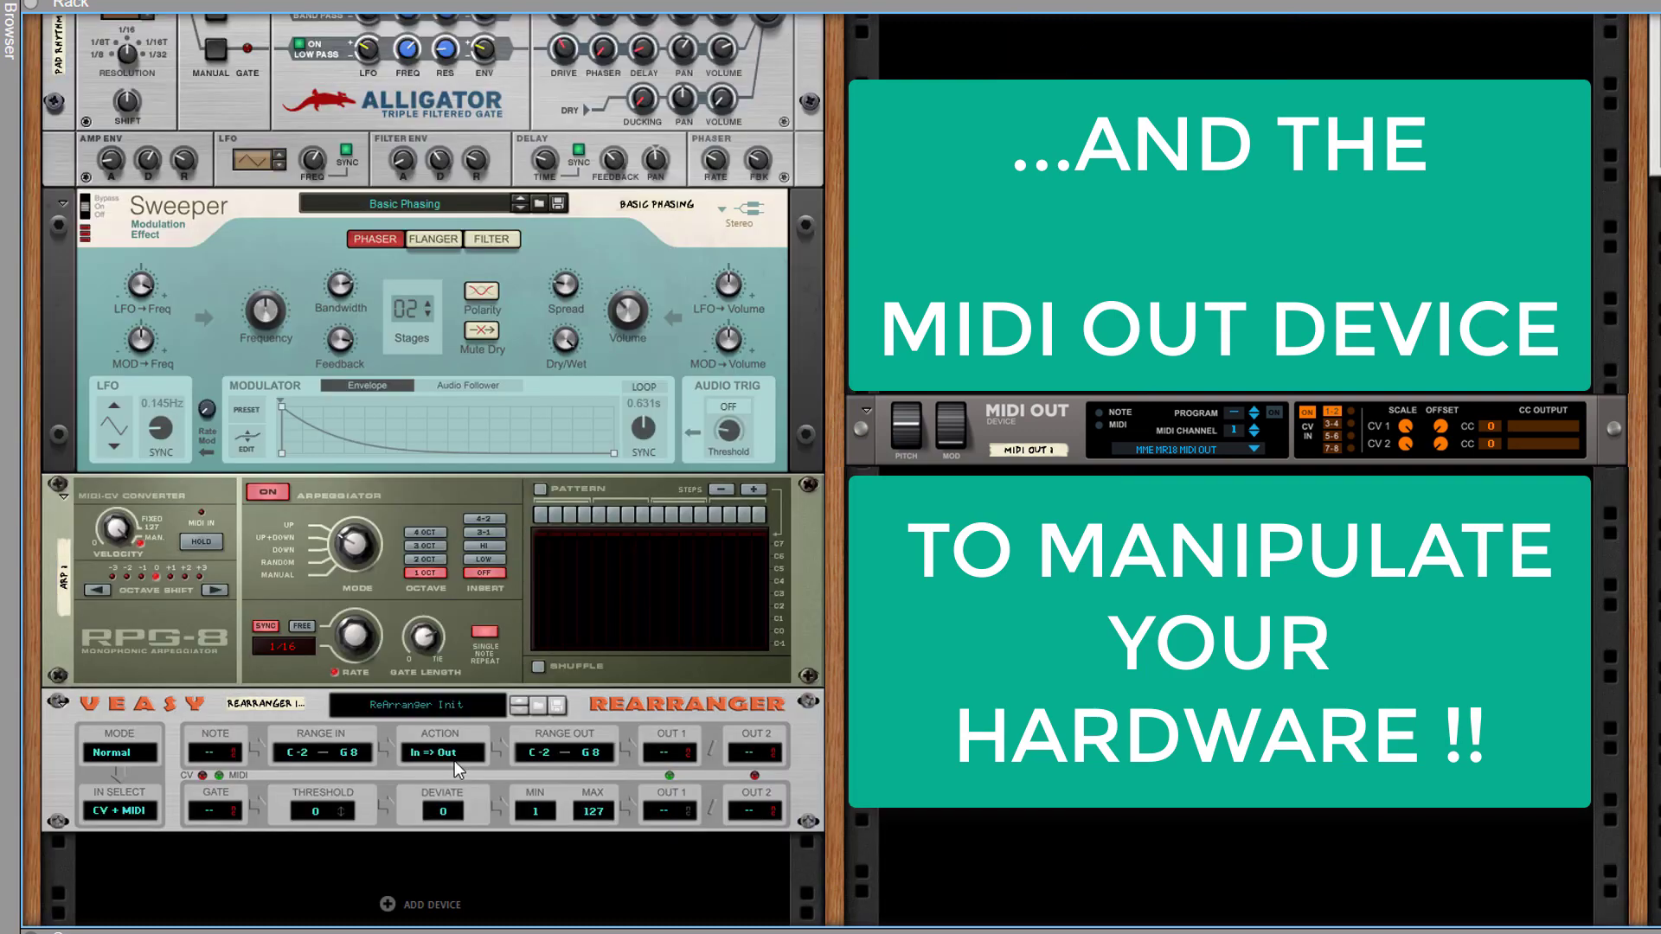
# - Check the remaining cables feeding the ReTrigger inputs, ending on the front panels
pyautogui.scroll(-1, 441, 635)
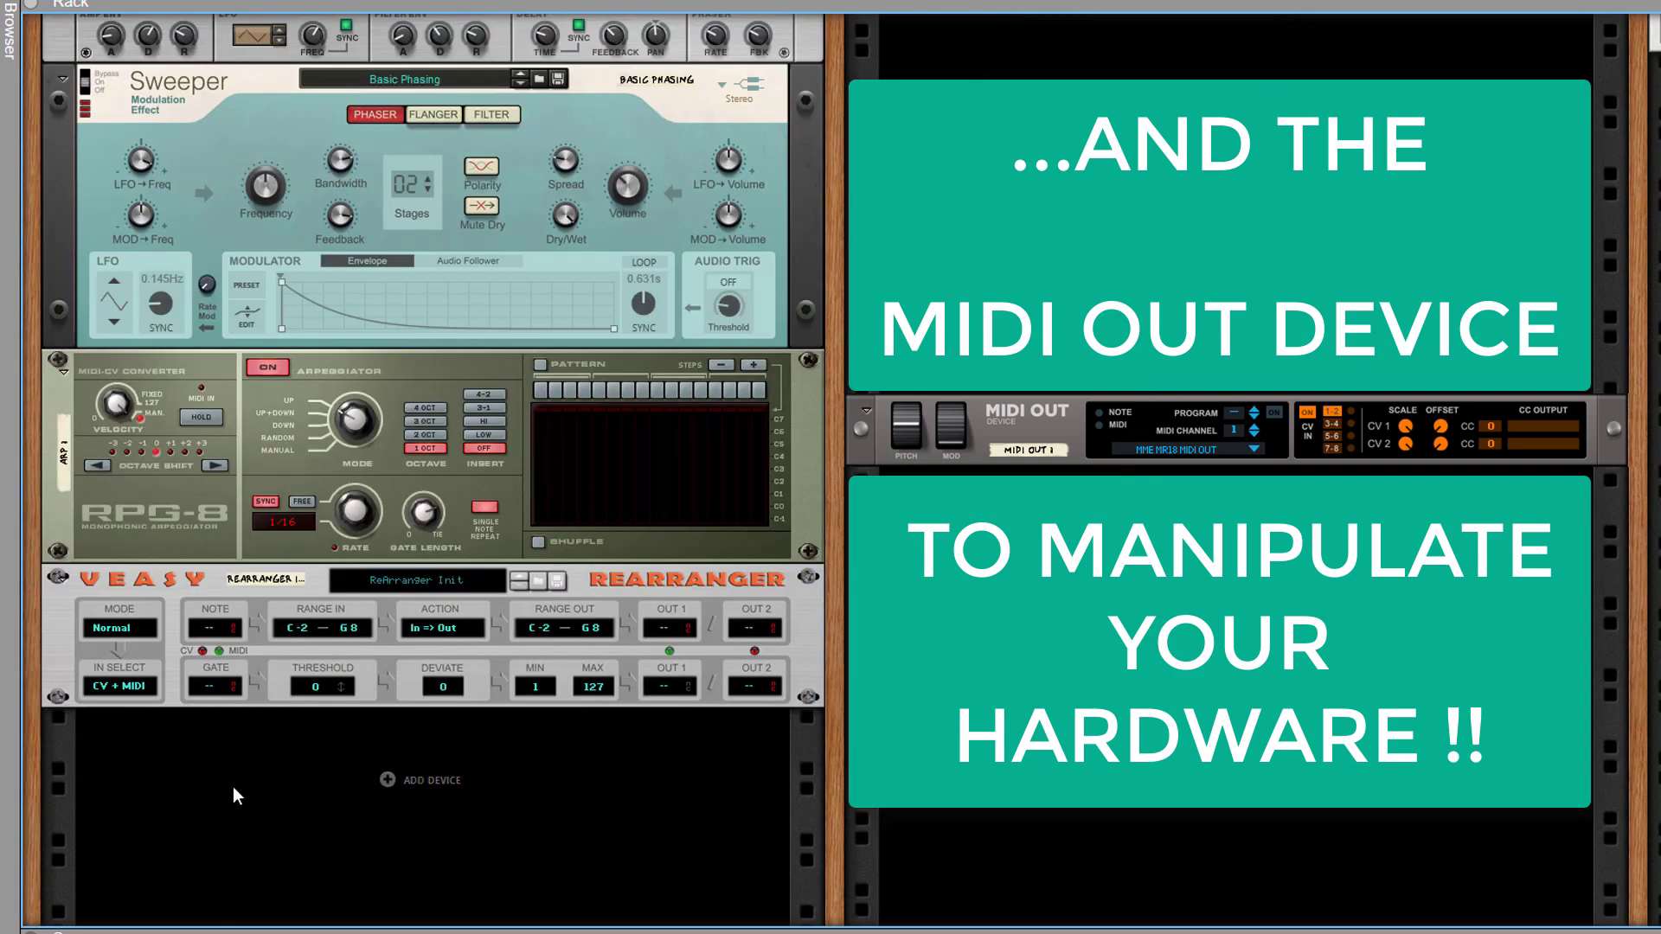
pyautogui.press('Tab')
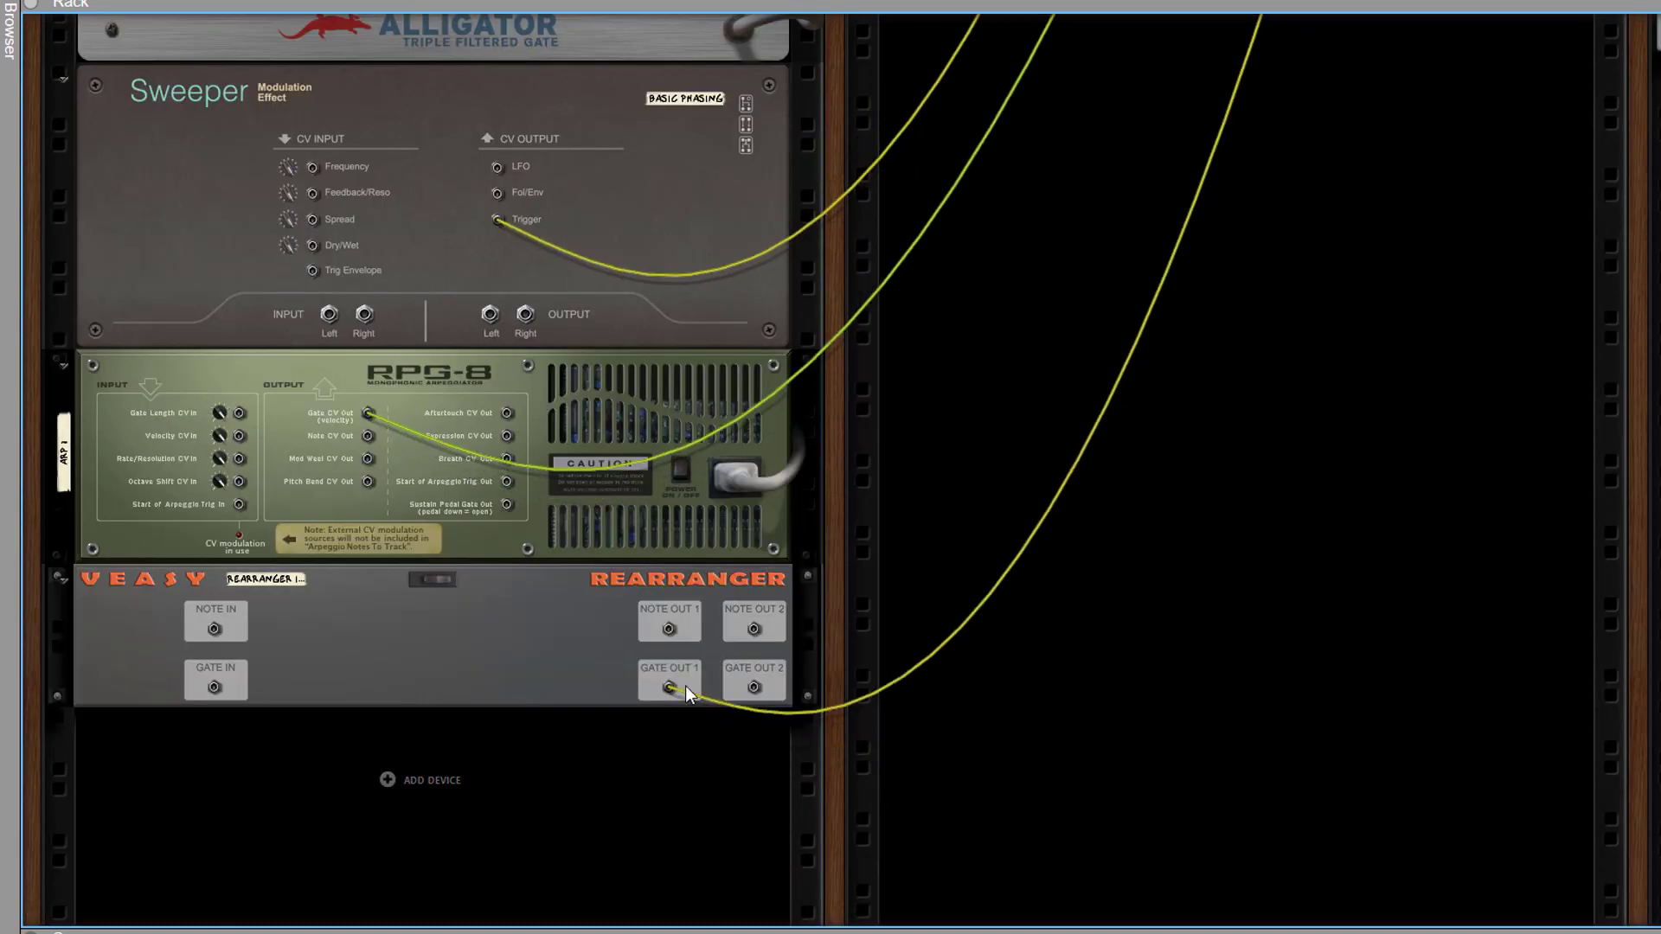
pyautogui.press('Tab')
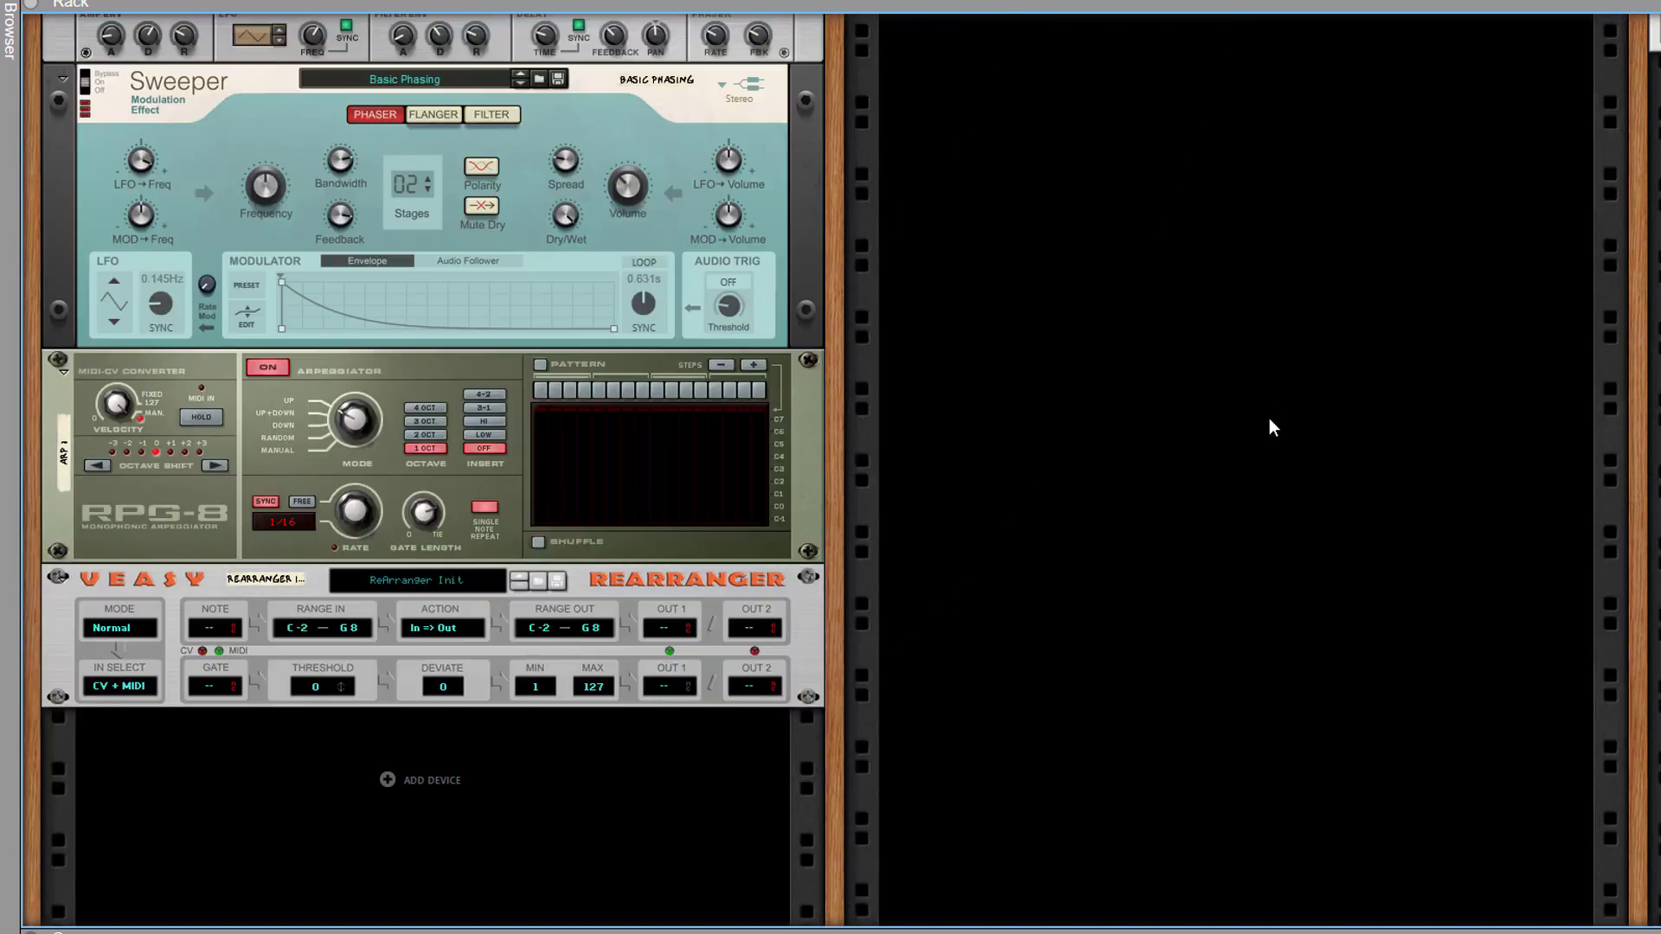
pyautogui.scroll(8, 1275, 403)
pyautogui.press('Tab')
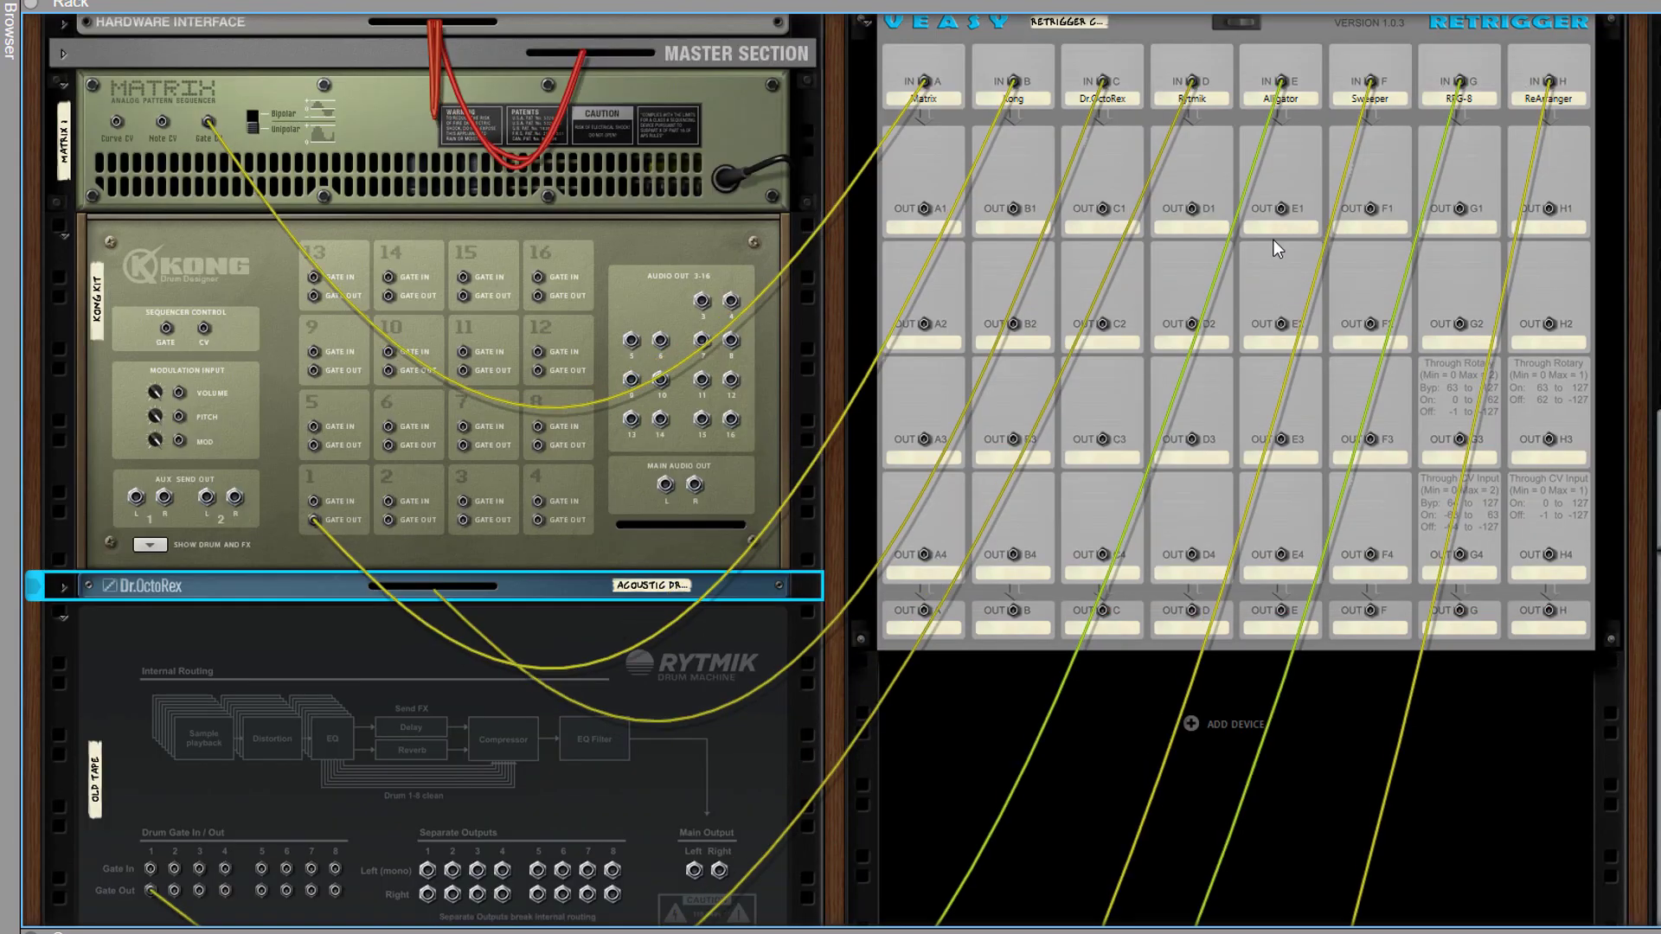
pyautogui.press('Tab')
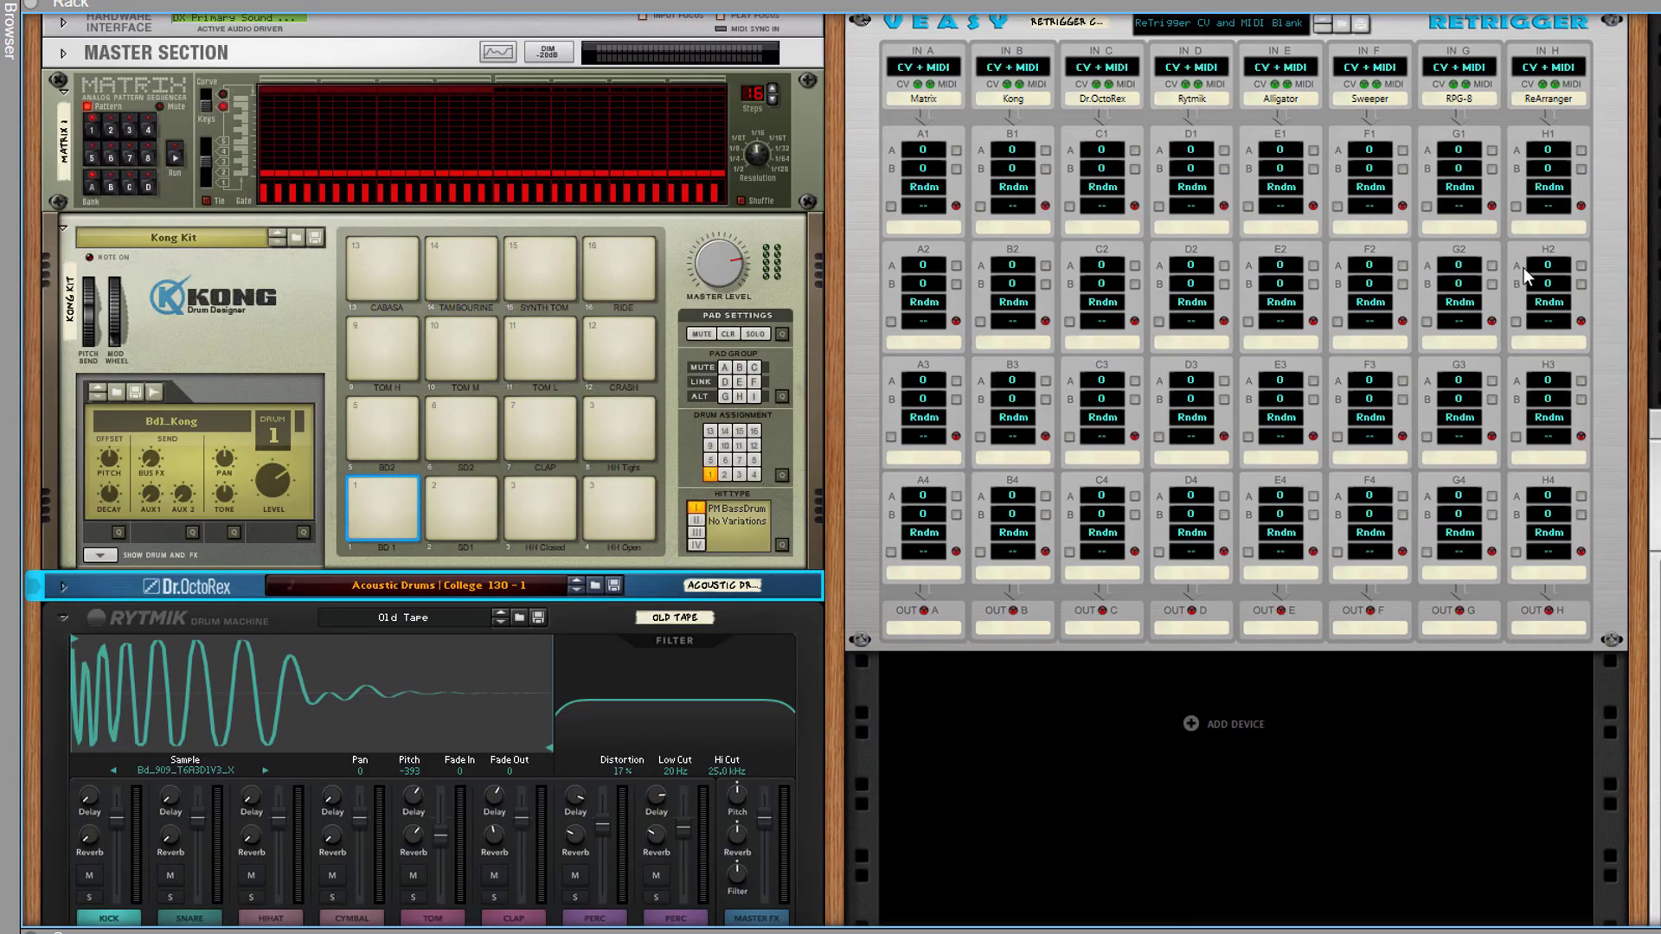
# - Play Combinator 2's Drum Sequencer pattern and inspect the Drum Gate Out cables into the ReTrigger
pyautogui.hscroll(10, 831, 467)
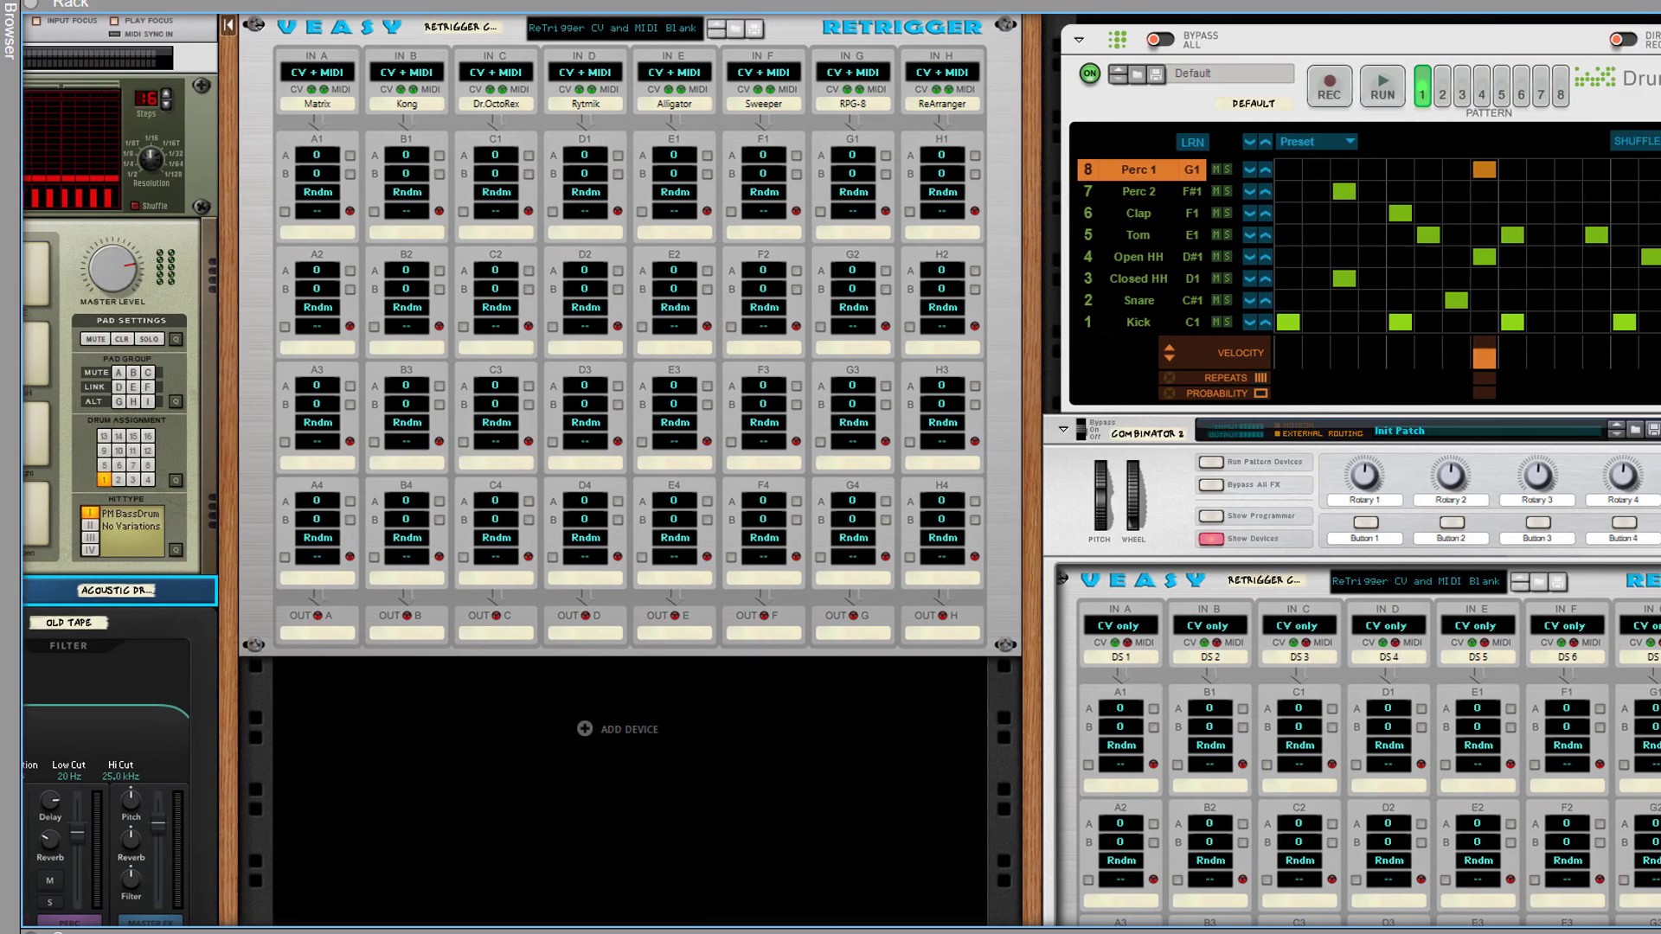
pyautogui.hscroll(3, 325, 294)
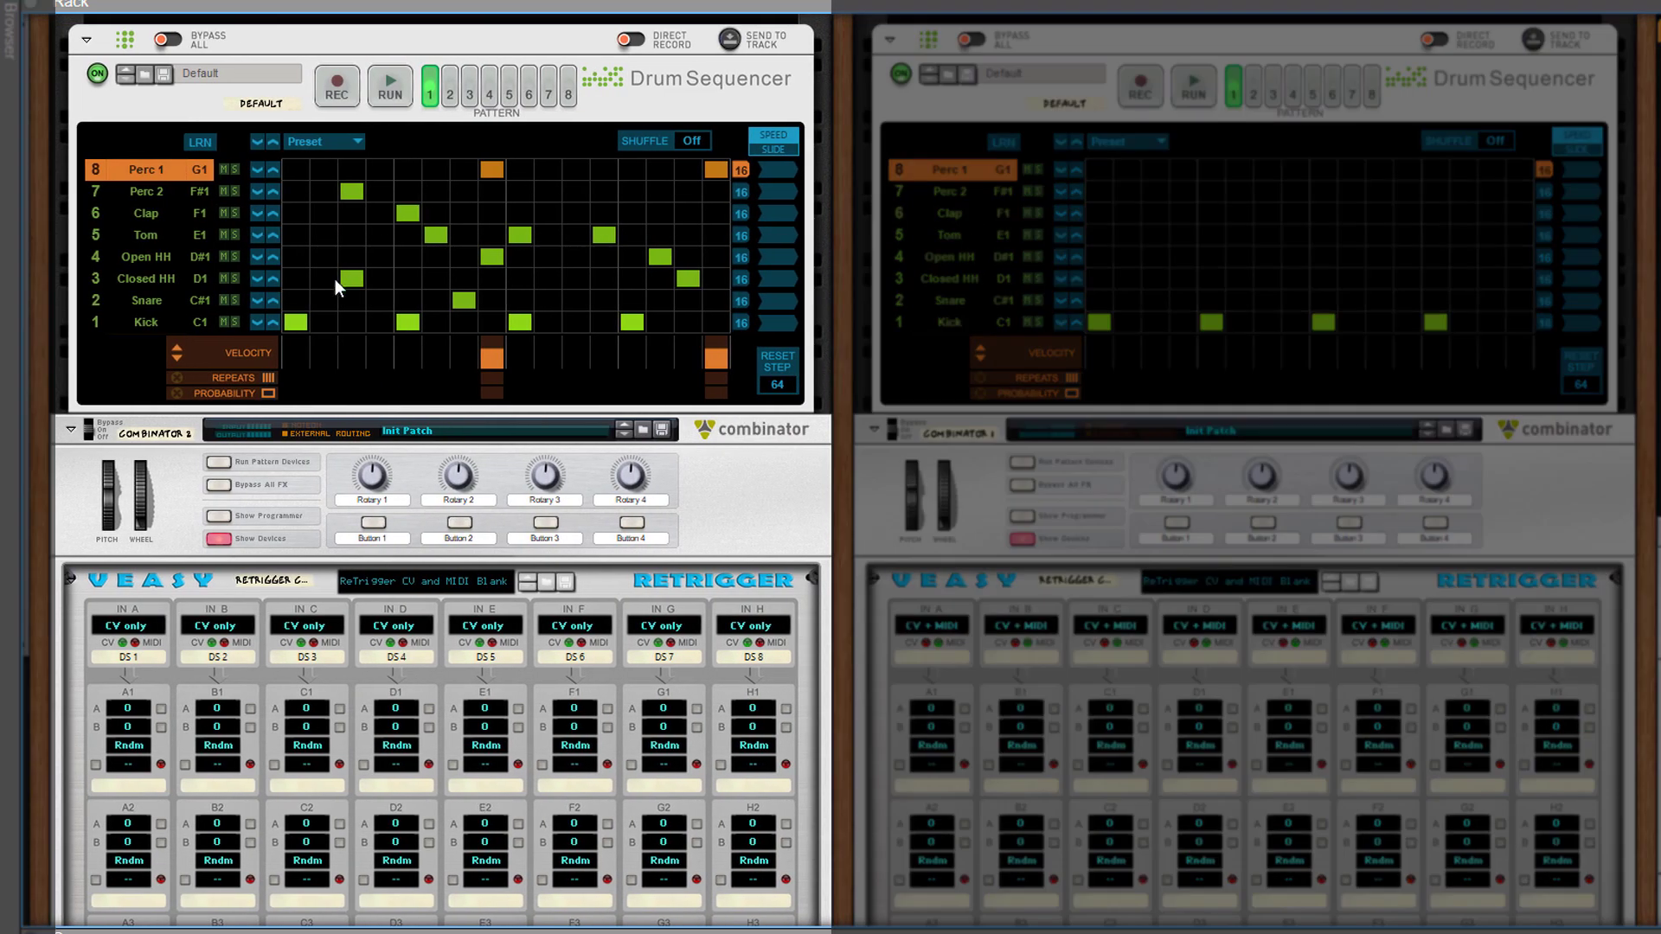
pyautogui.press('space')
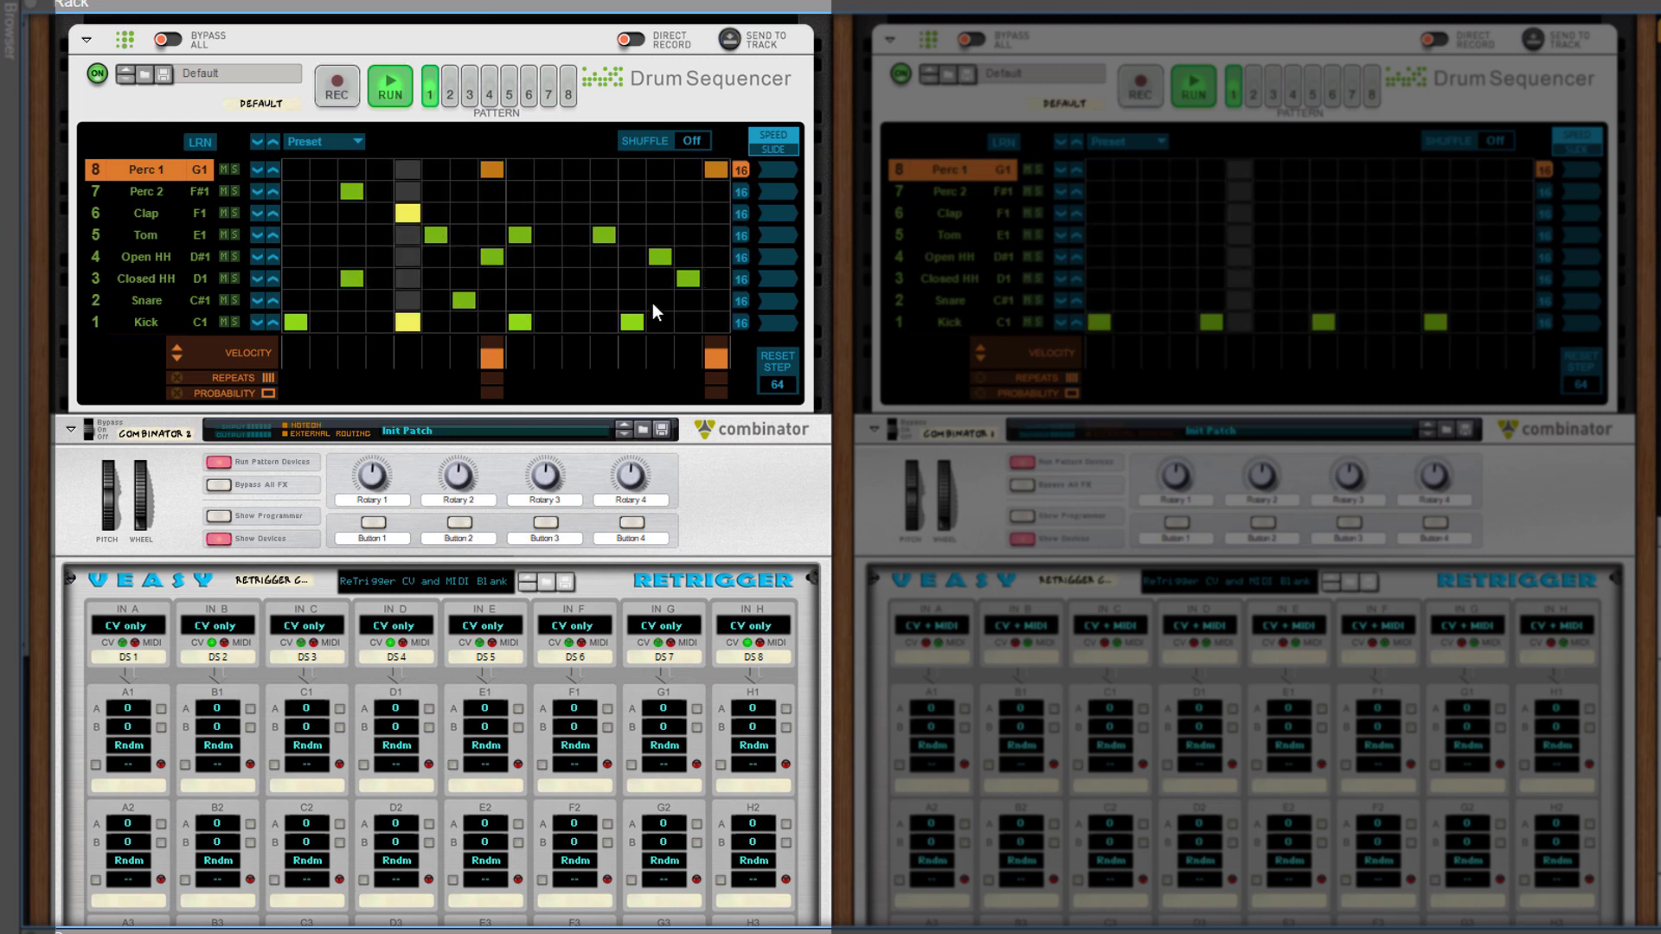
pyautogui.press('Tab')
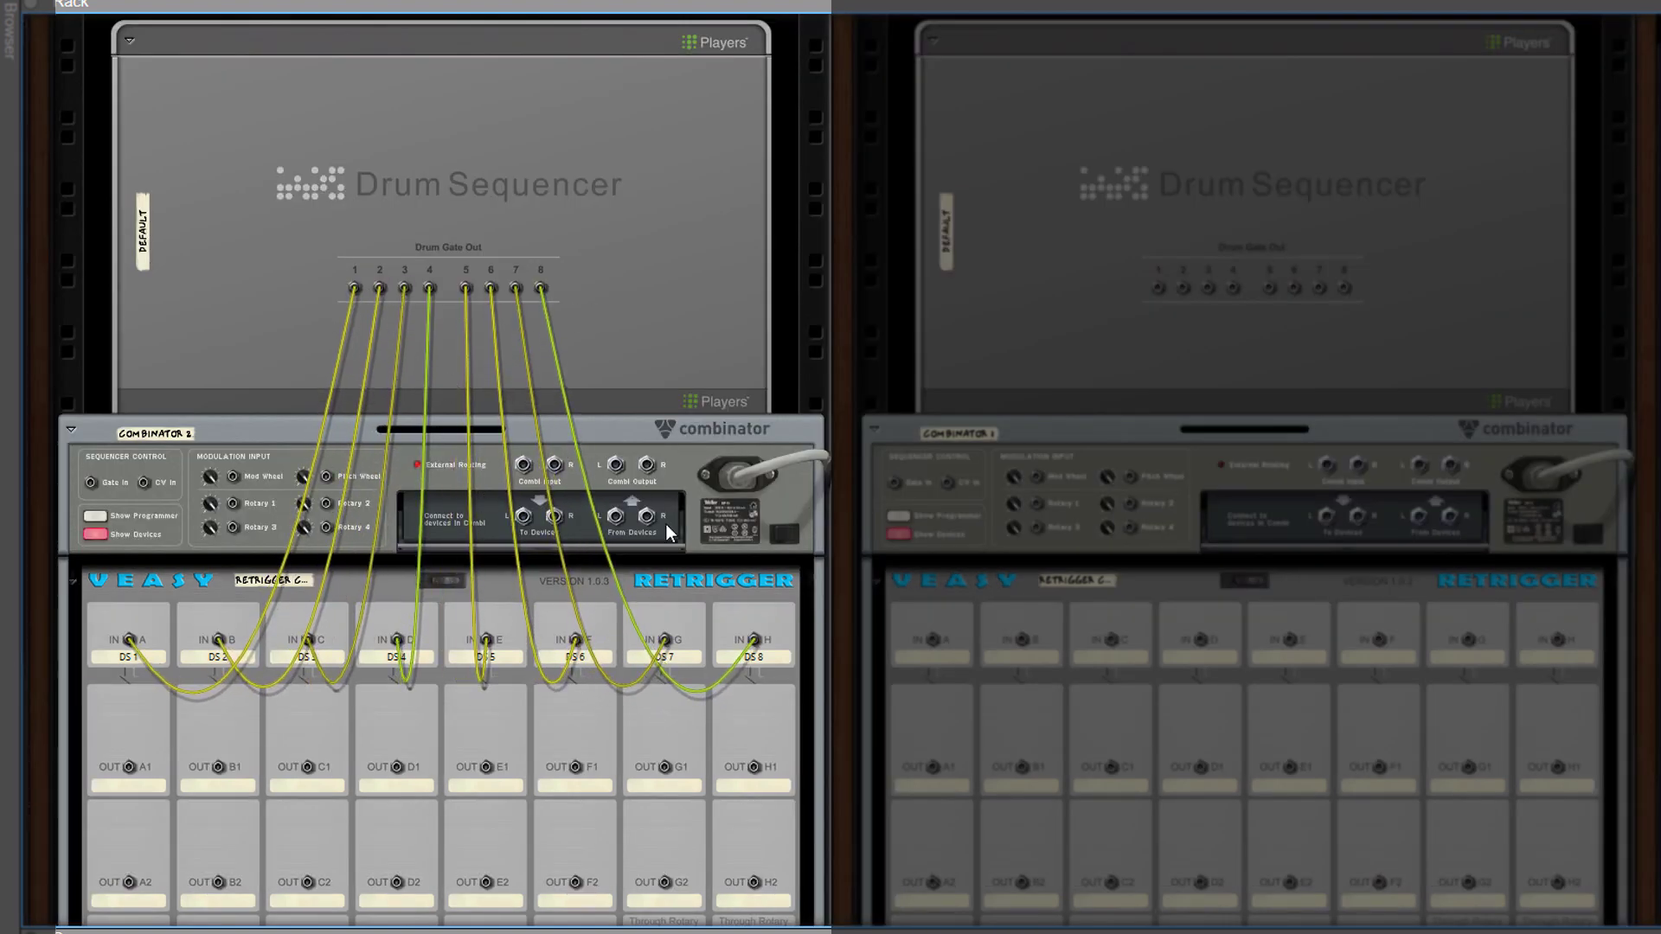
pyautogui.press('Tab')
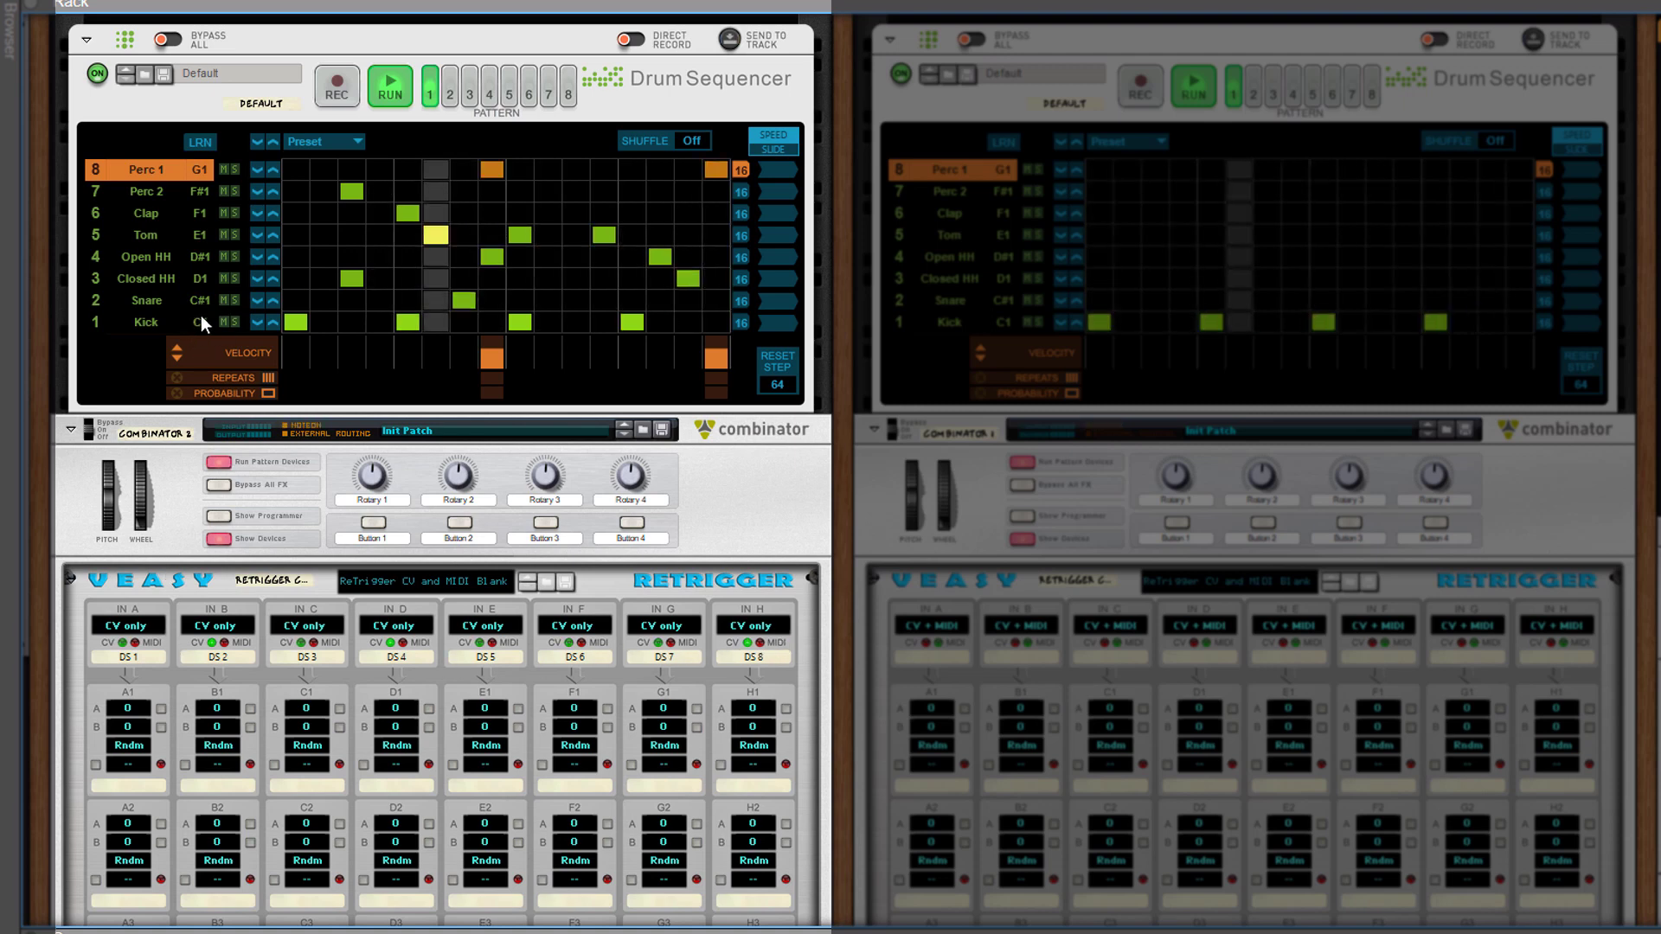
# - Solo the Kick lane and check the rack's rear cabling again
pyautogui.click(233, 322)
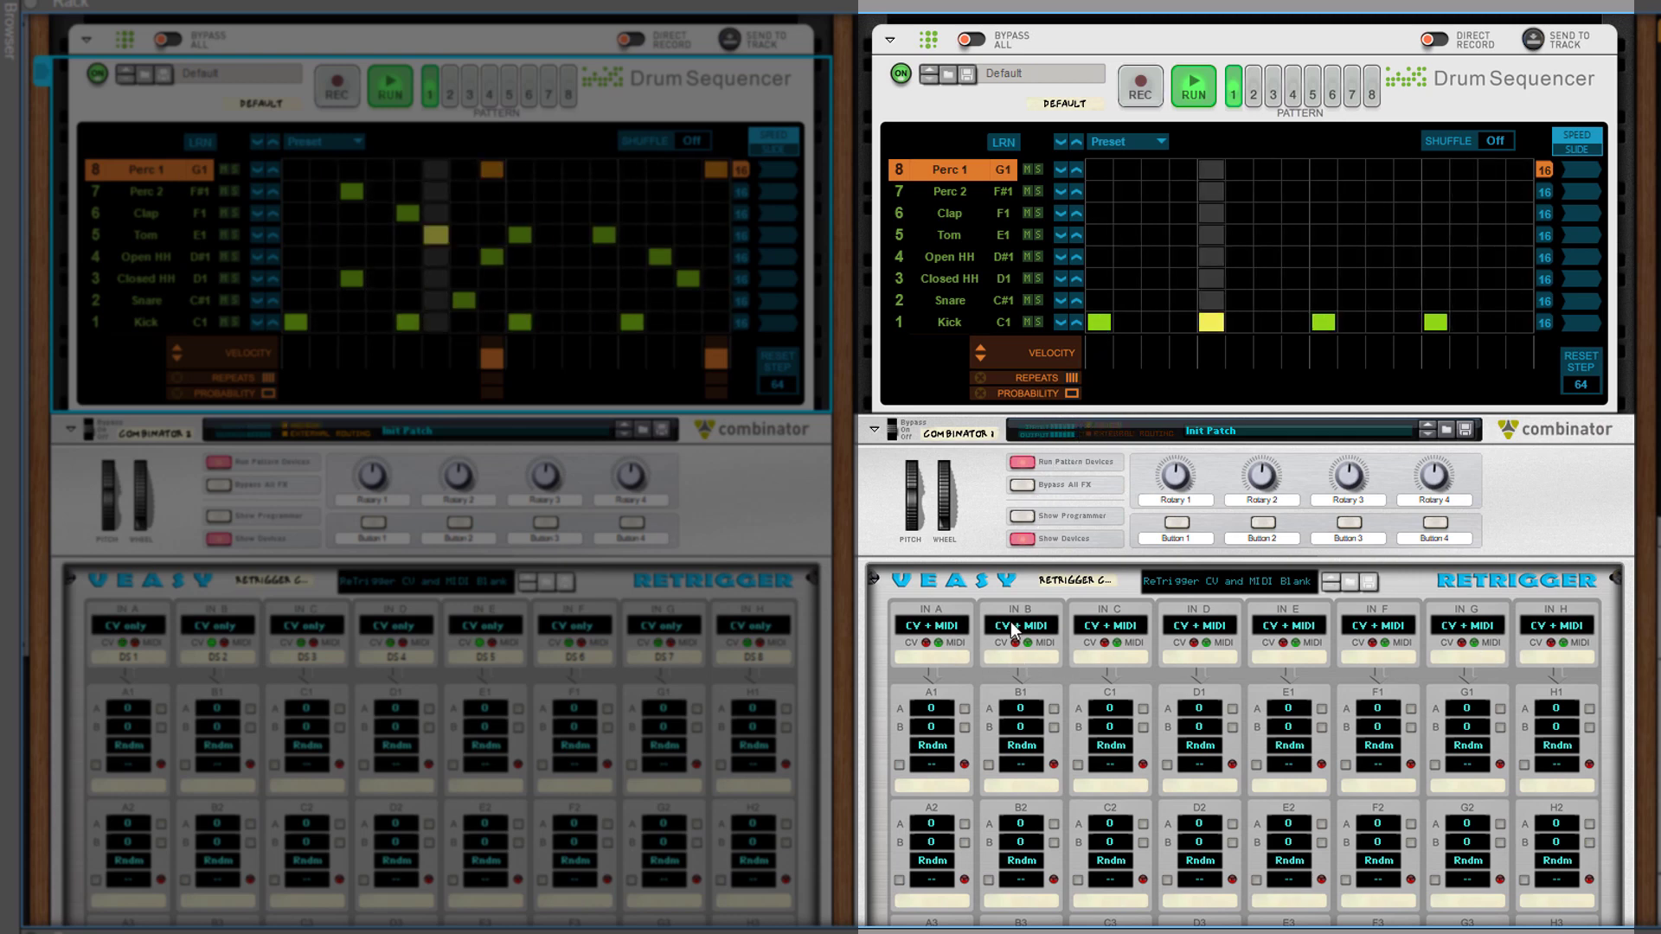
pyautogui.press('Tab')
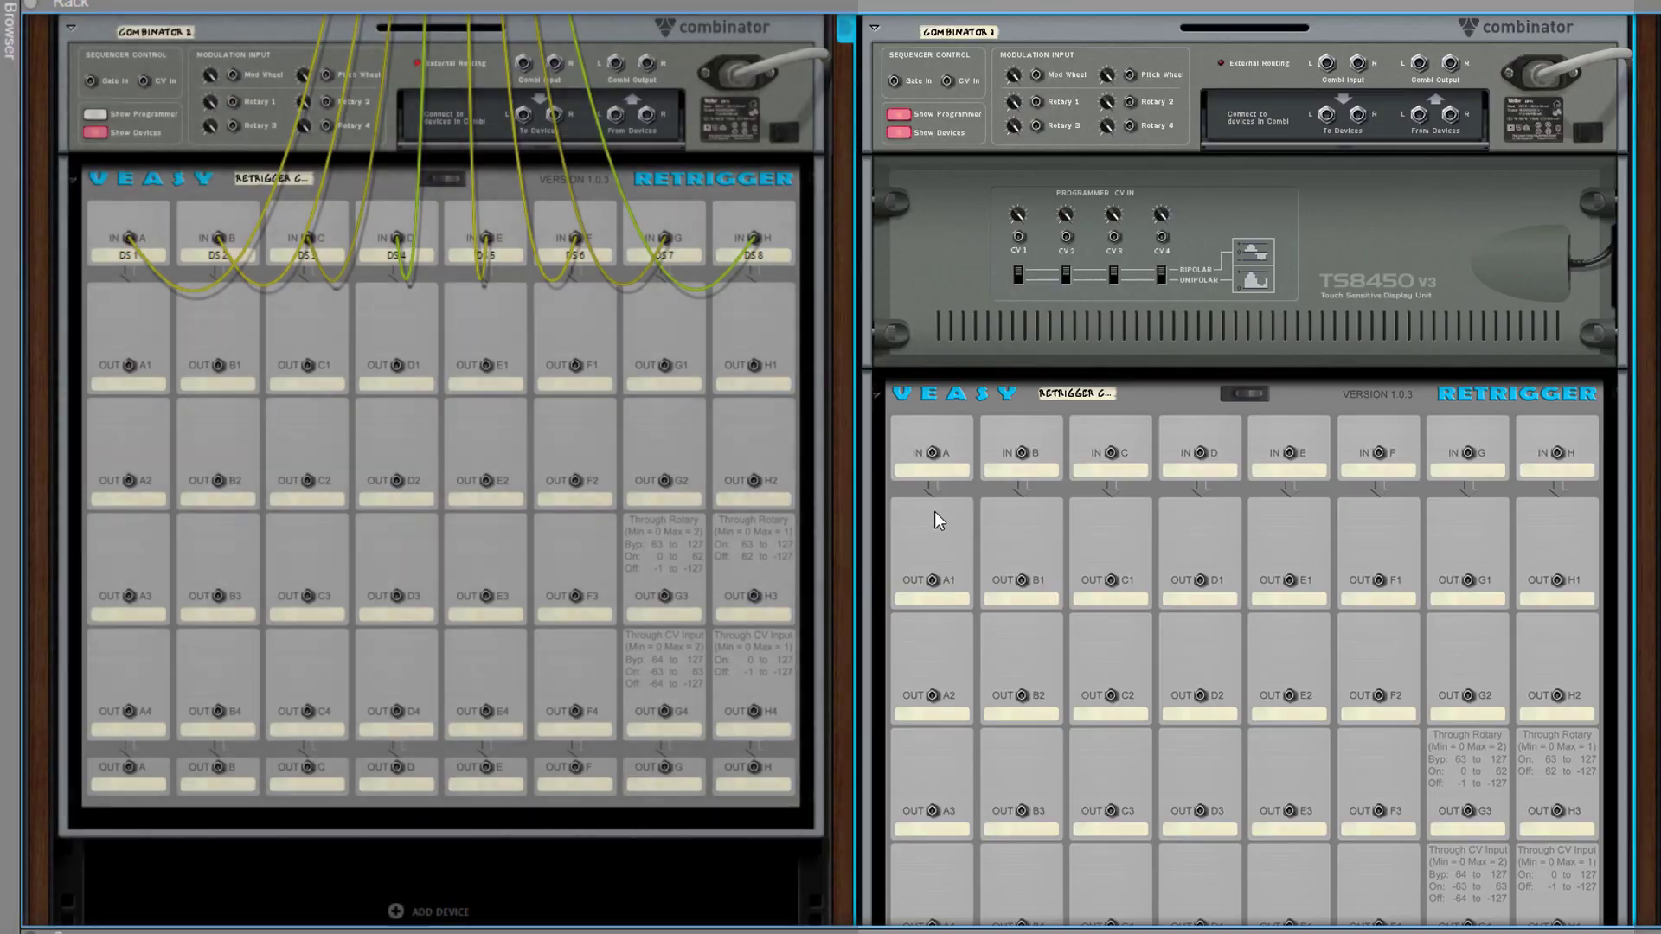
pyautogui.press('Tab')
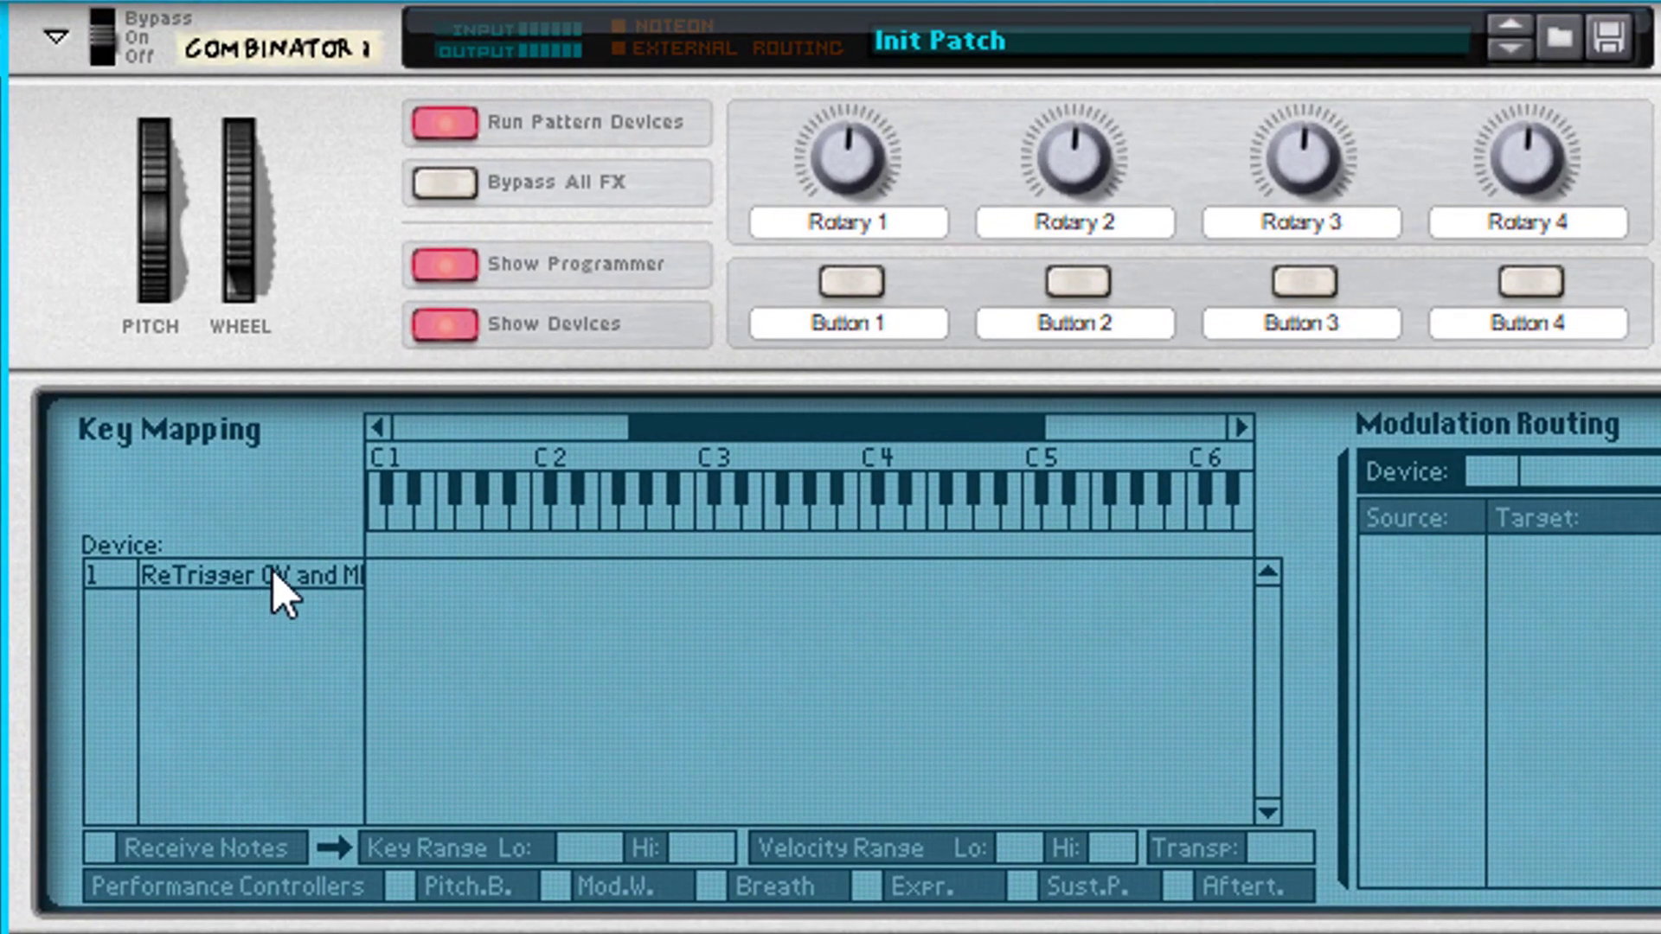
# - Enable Receive Notes for the ReTrigger in Combinator 1's programmer, then hide the programmer
pyautogui.click(348, 538)
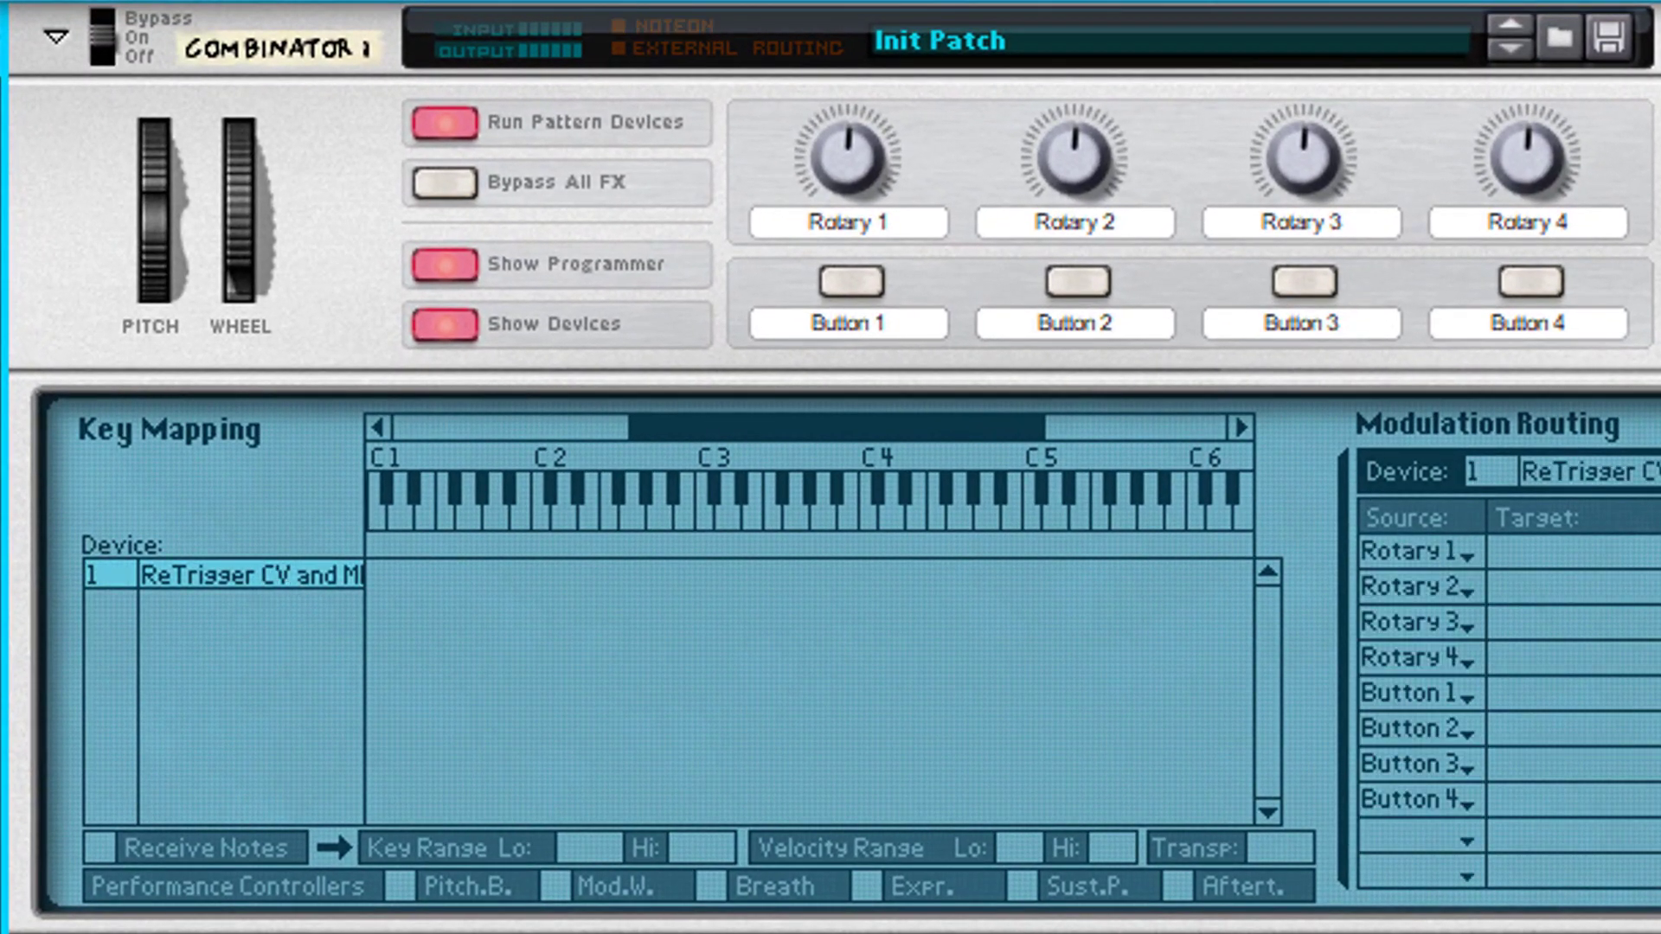
pyautogui.click(99, 847)
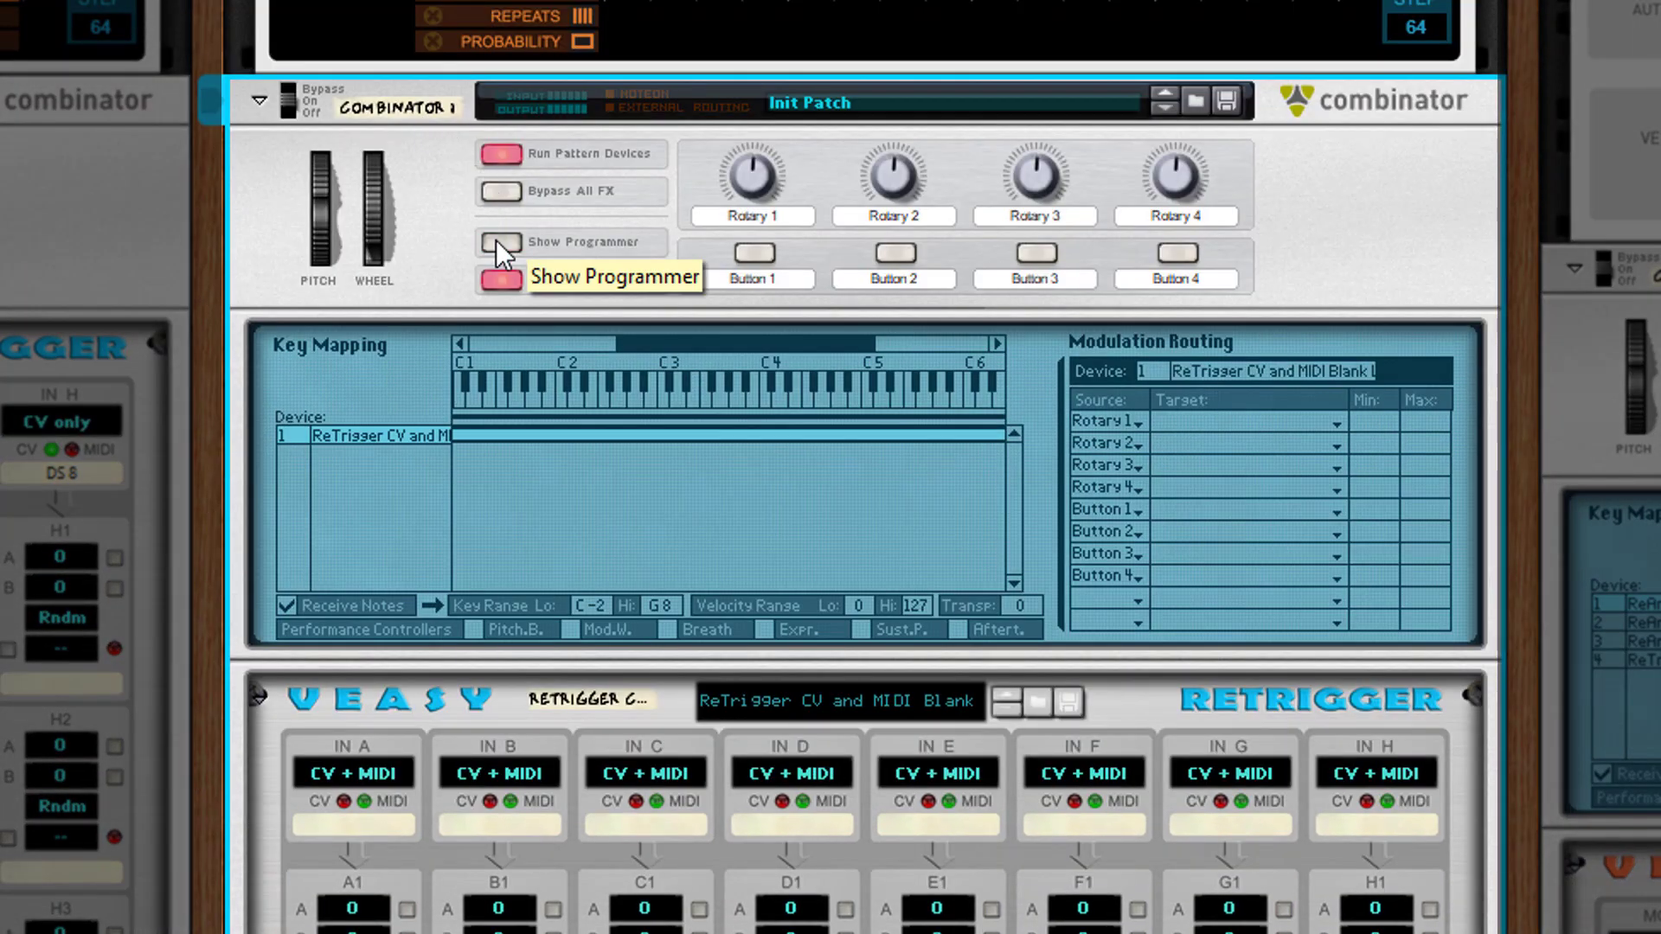
pyautogui.click(501, 38)
pyautogui.scroll(5, 548, 291)
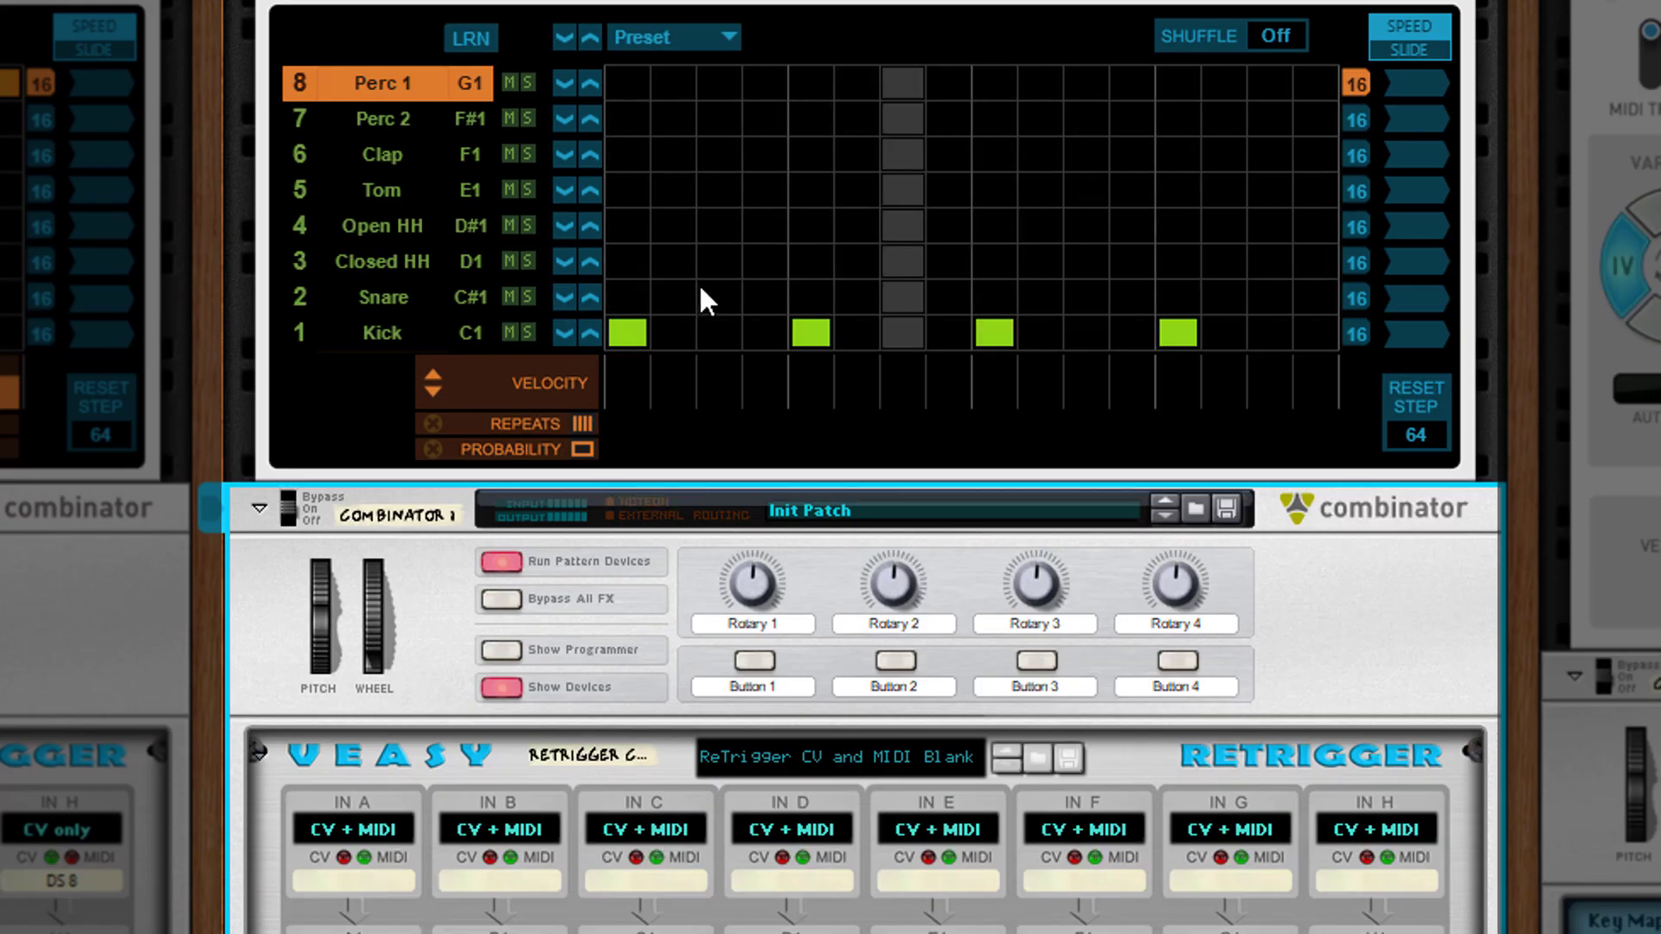
# - Add Tom, Open HH, Closed HH, Clap and step-10 Perc 2 hits, then audition the Kick solo
pyautogui.click(707, 195)
pyautogui.click(857, 189)
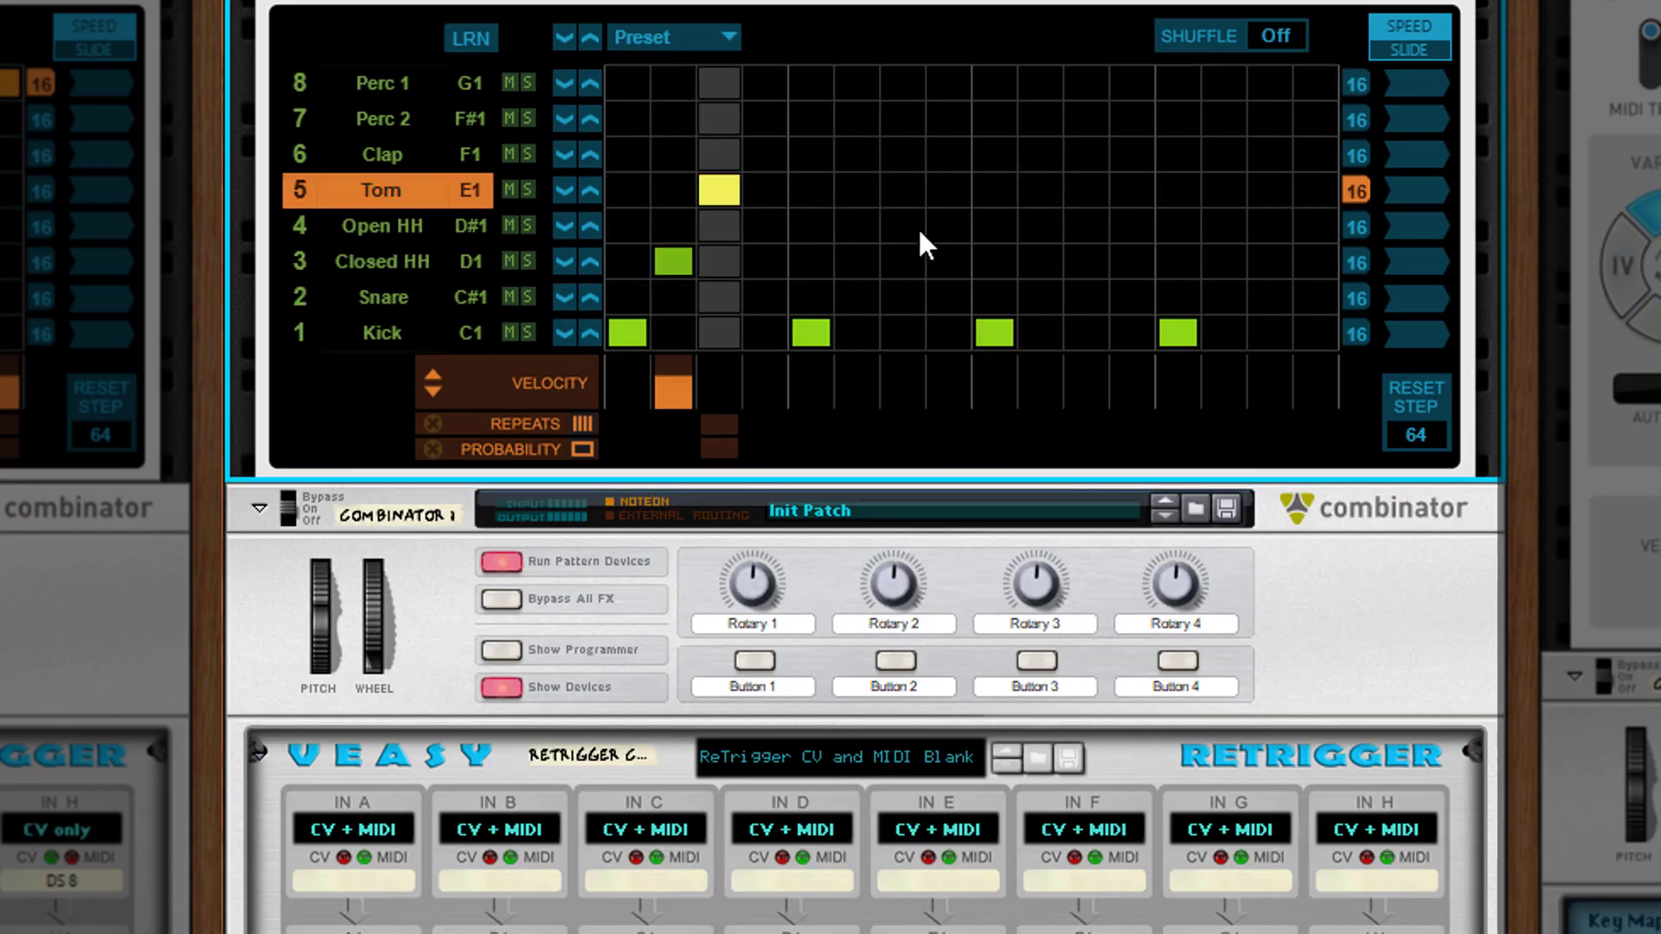
pyautogui.click(902, 226)
pyautogui.click(1038, 225)
pyautogui.click(1223, 189)
pyautogui.click(1268, 259)
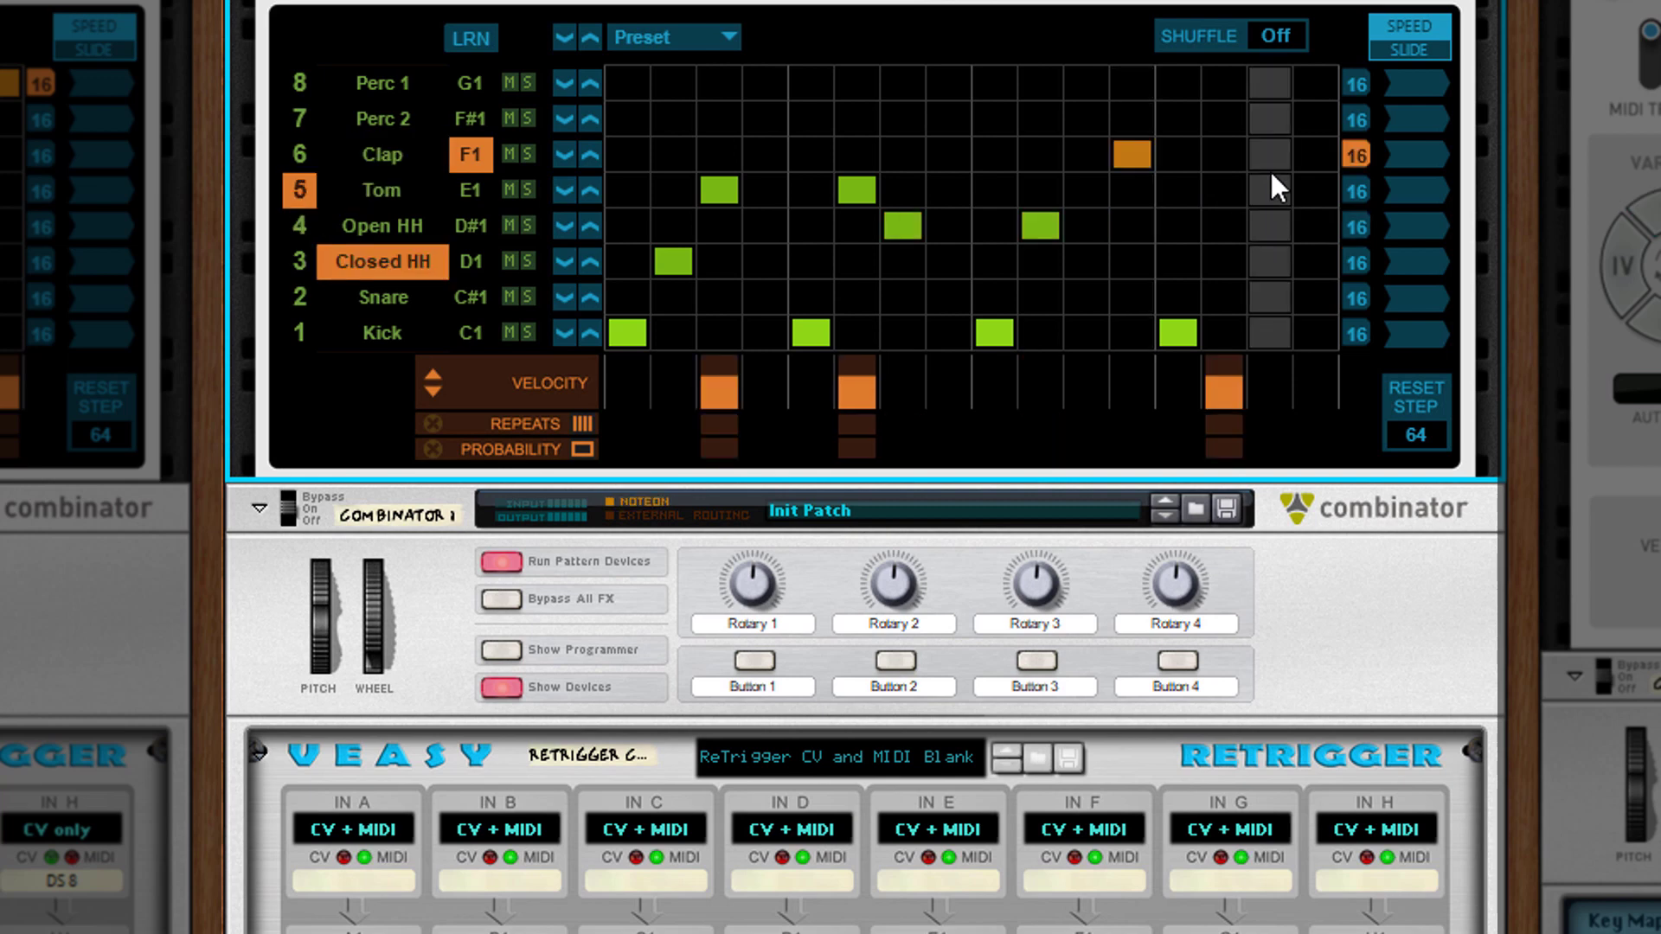
pyautogui.click(1270, 154)
pyautogui.click(1131, 154)
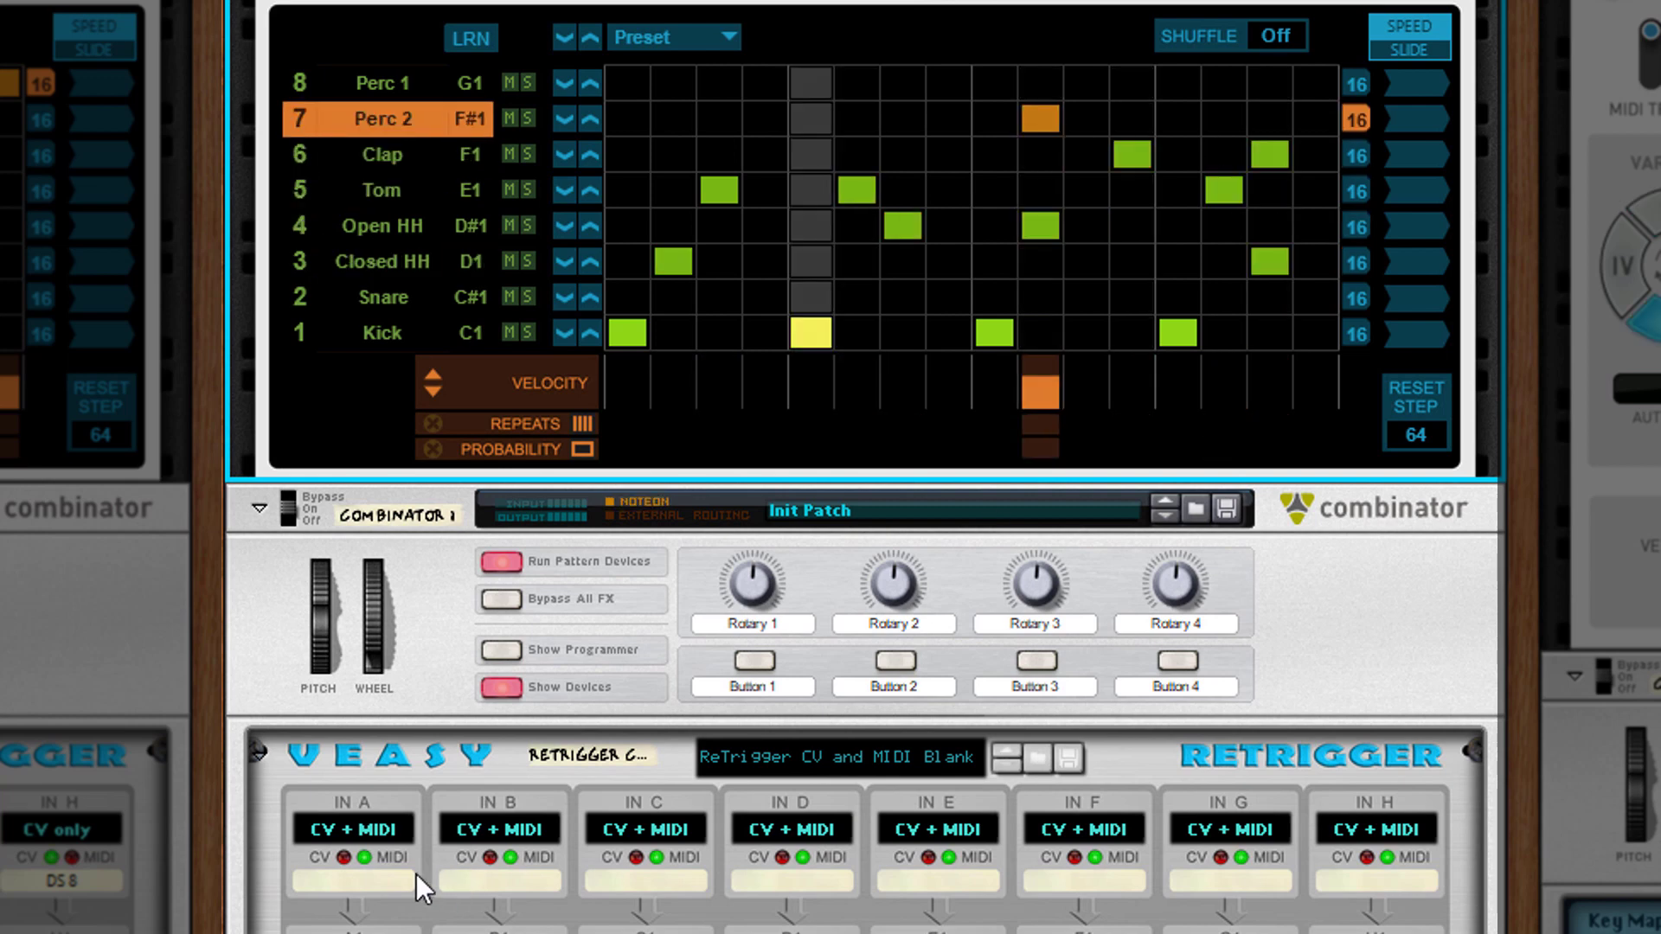
pyautogui.click(1039, 118)
pyautogui.click(526, 329)
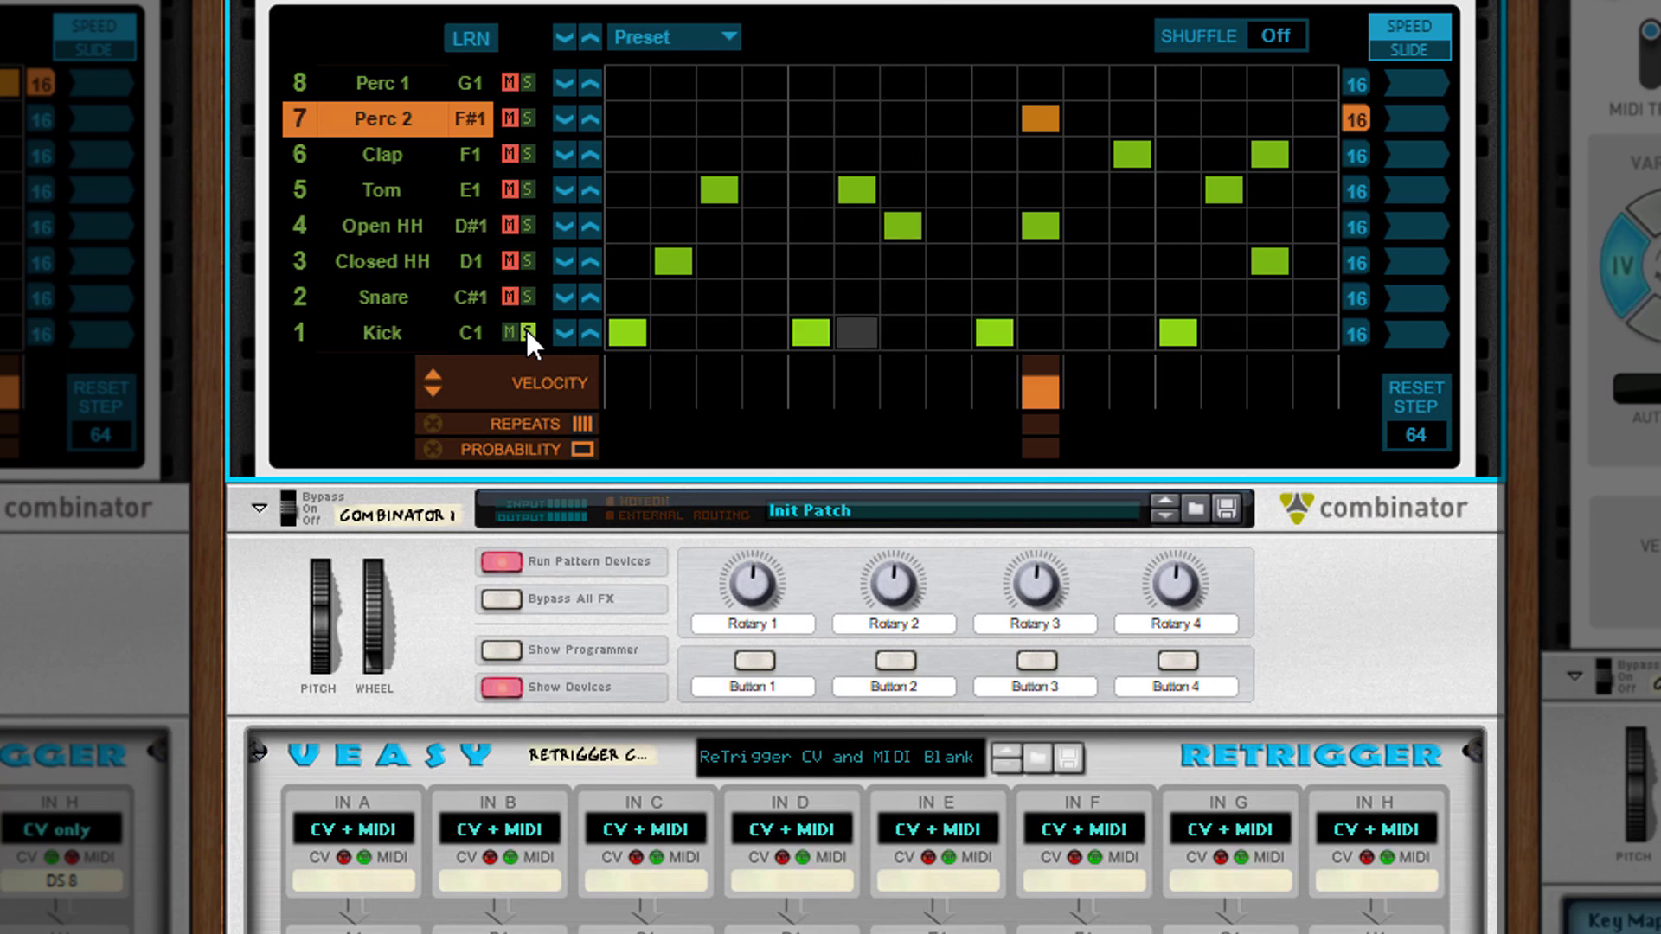
pyautogui.click(526, 329)
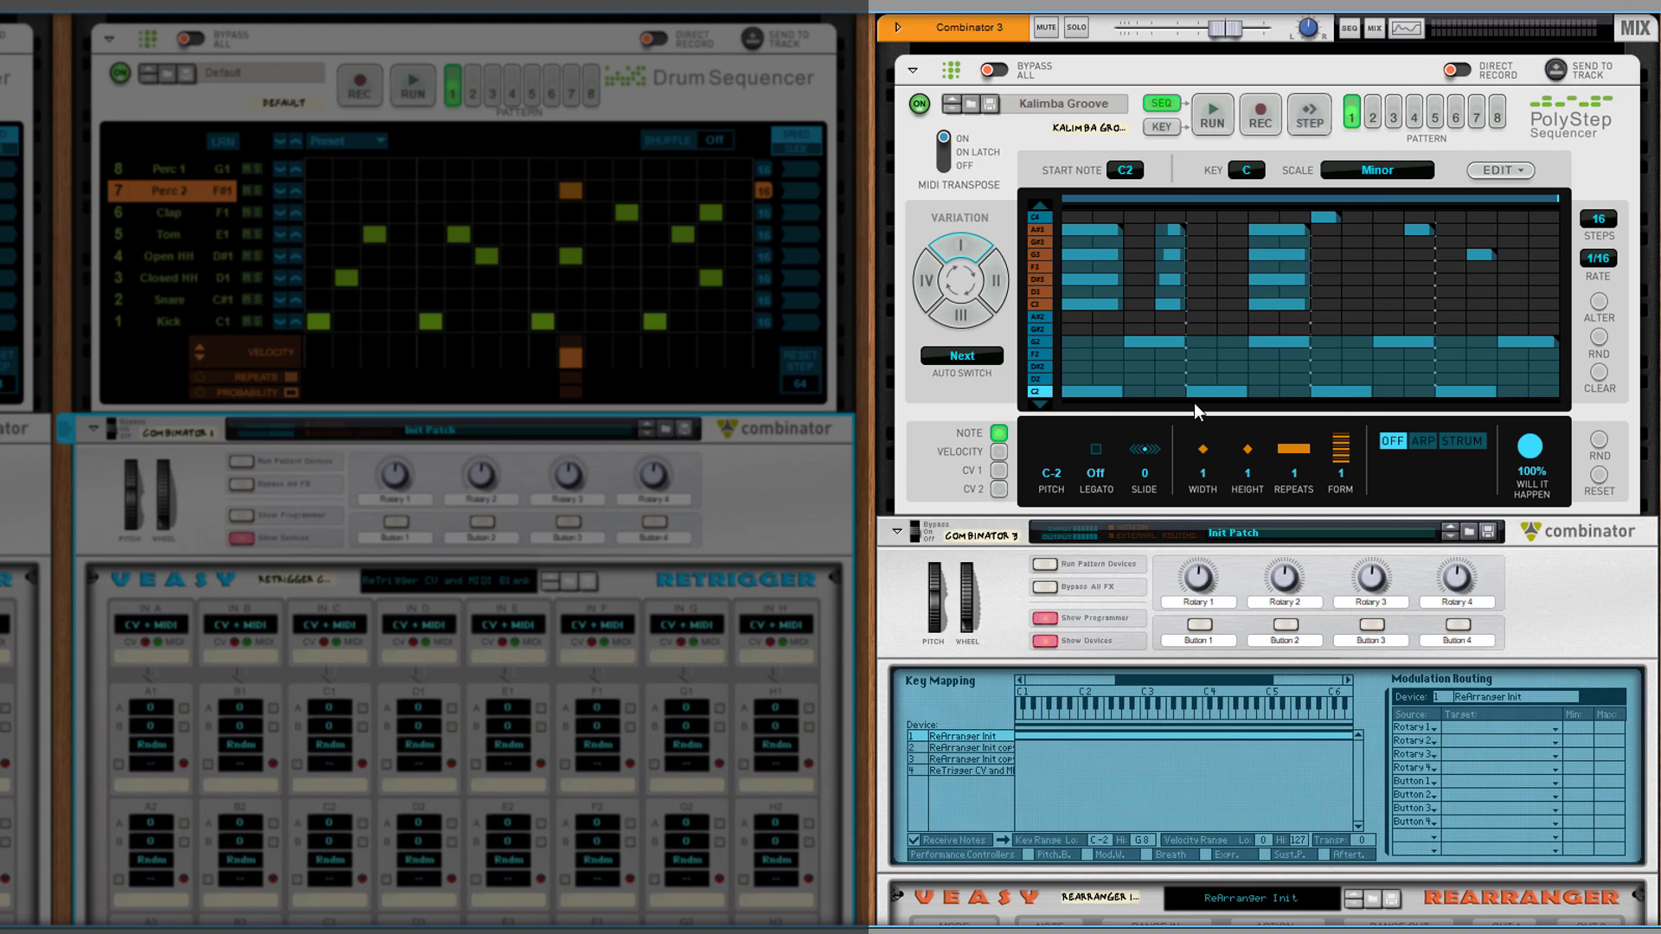
# - Inspect Combinator 3's ReArranger cables into the ReTrigger inputs labelled Octave 2, 3 and 4
pyautogui.scroll(-8, 1155, 439)
pyautogui.scroll(-1, 1159, 529)
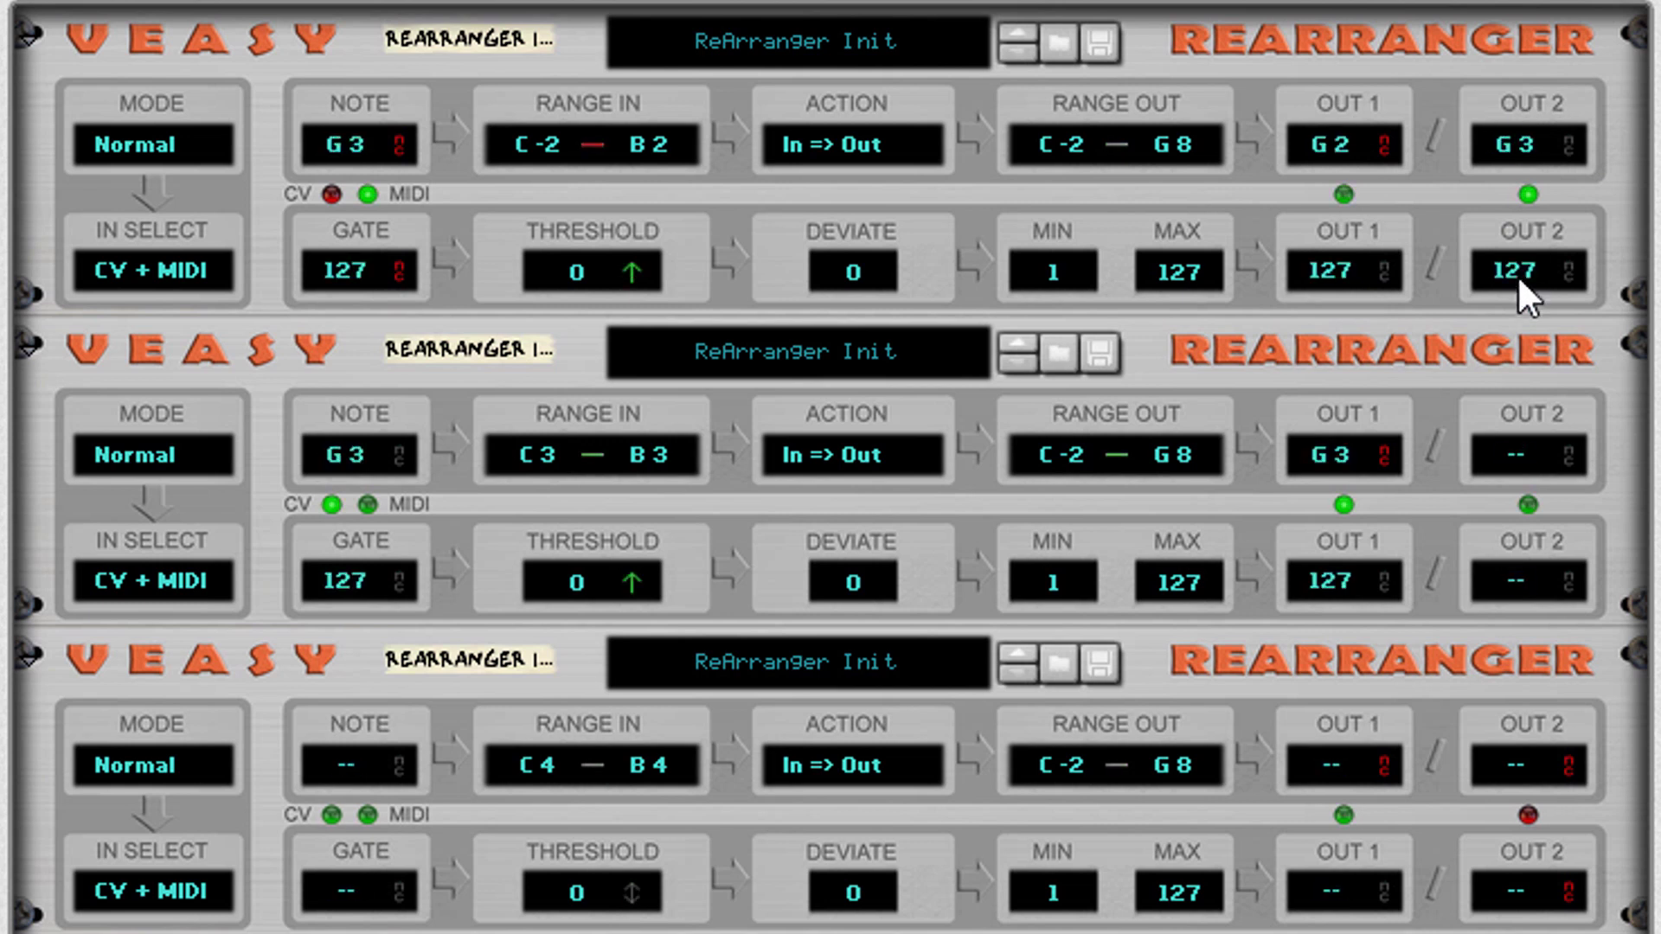
pyautogui.press('Tab')
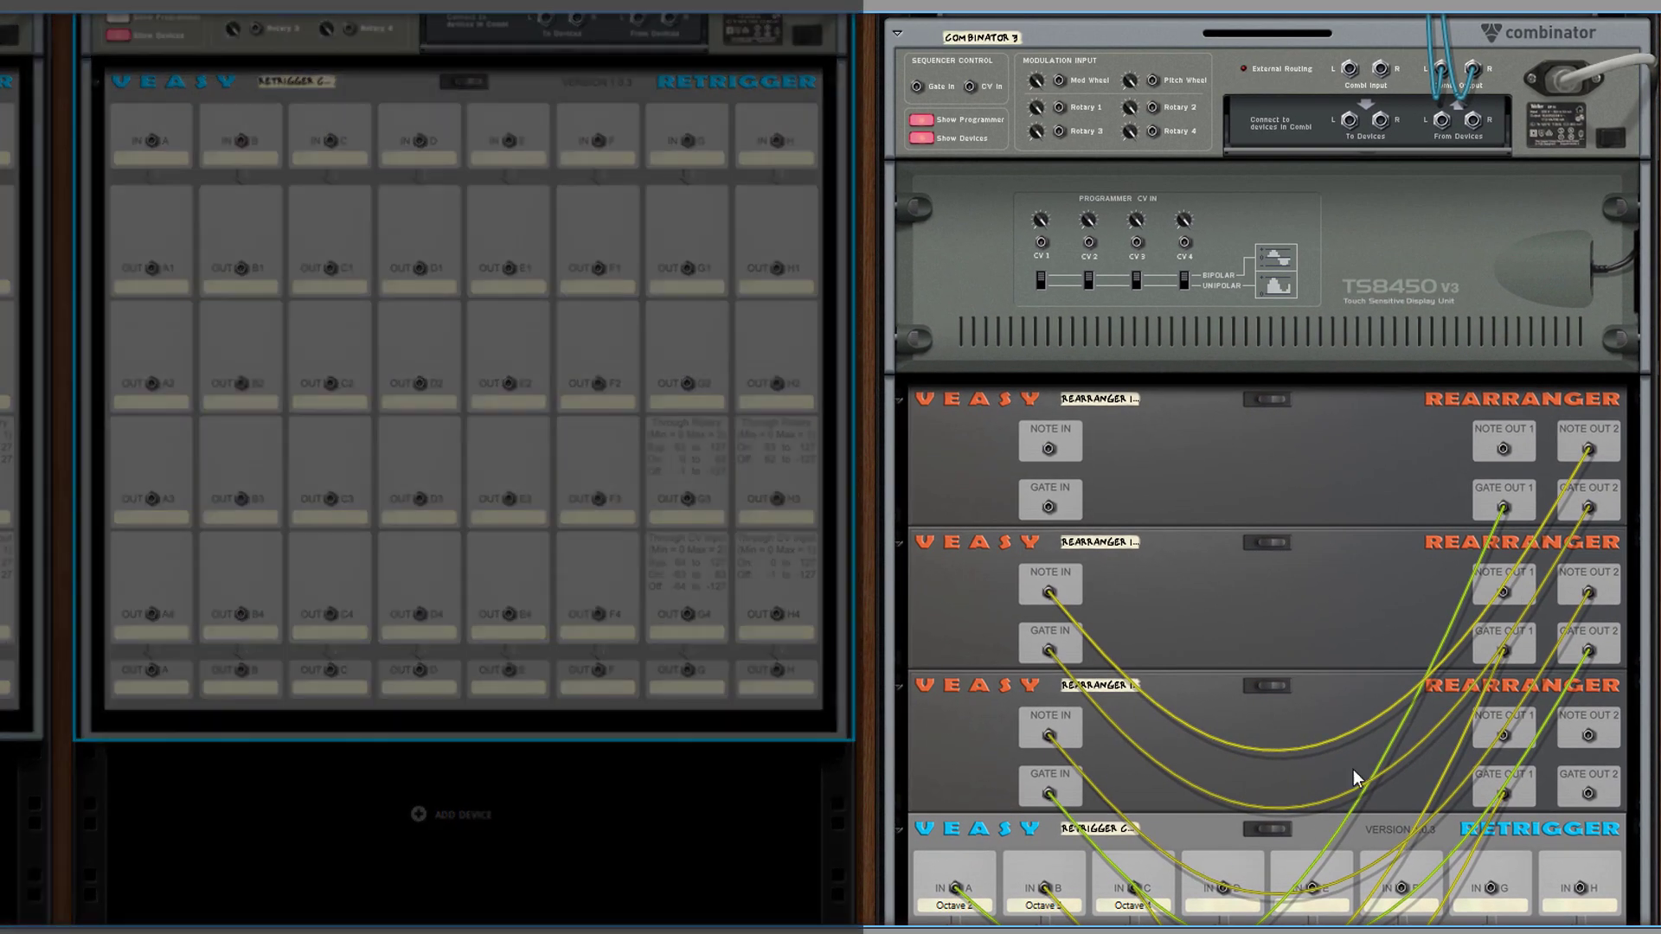
pyautogui.press('Tab')
pyautogui.scroll(-5, 1279, 584)
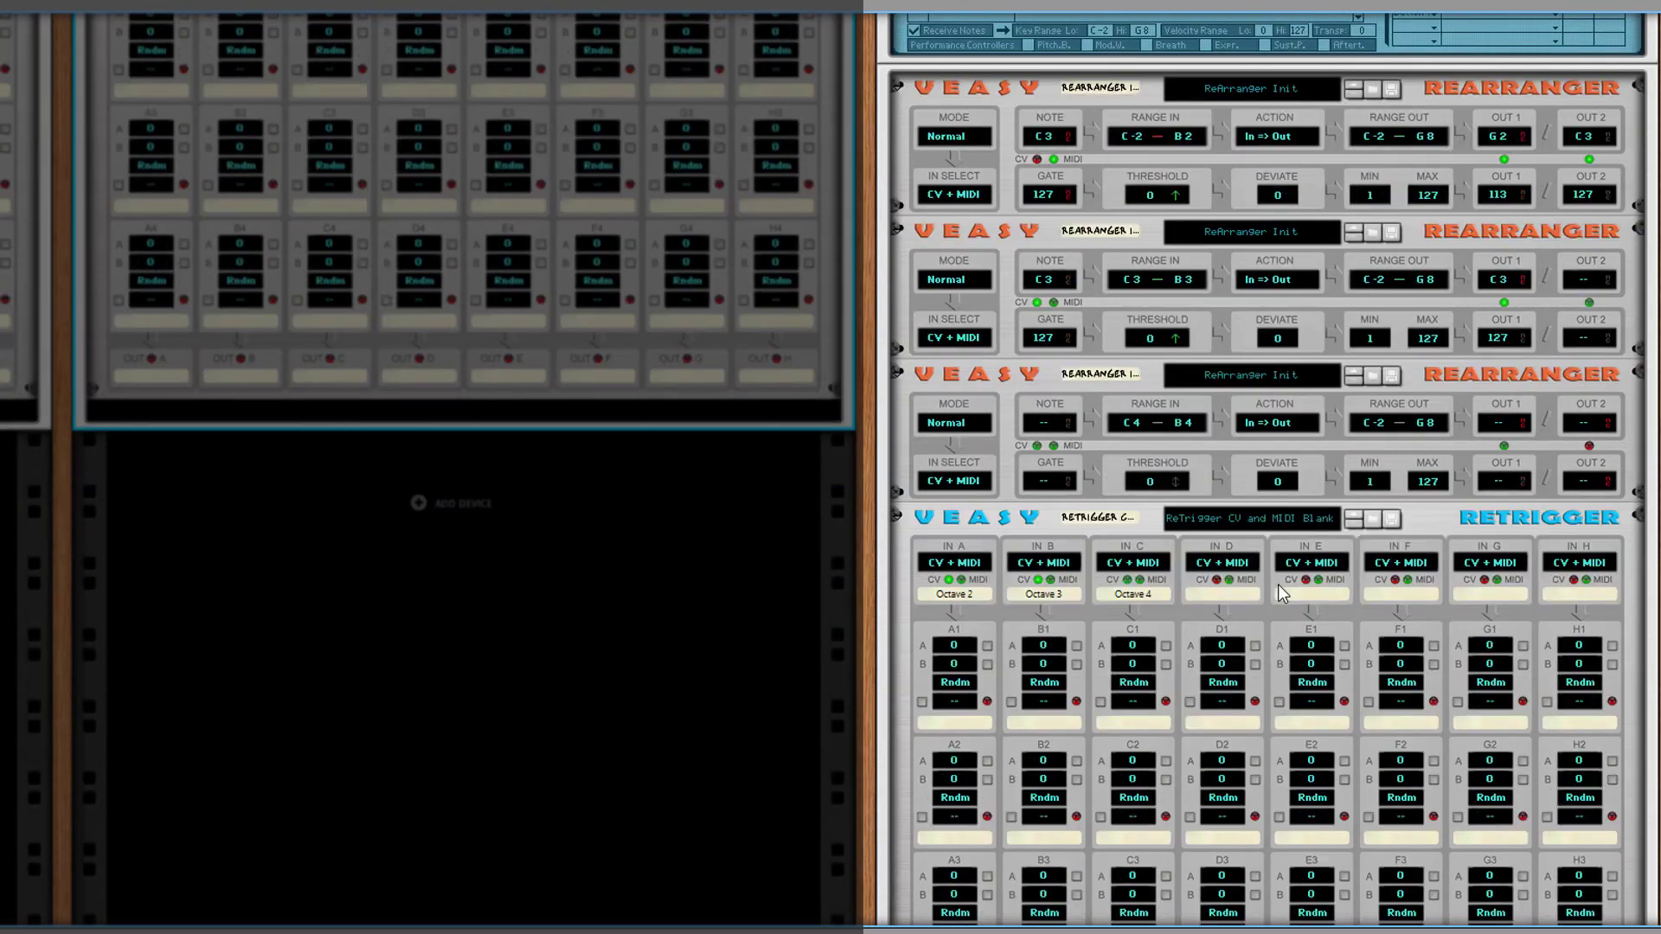